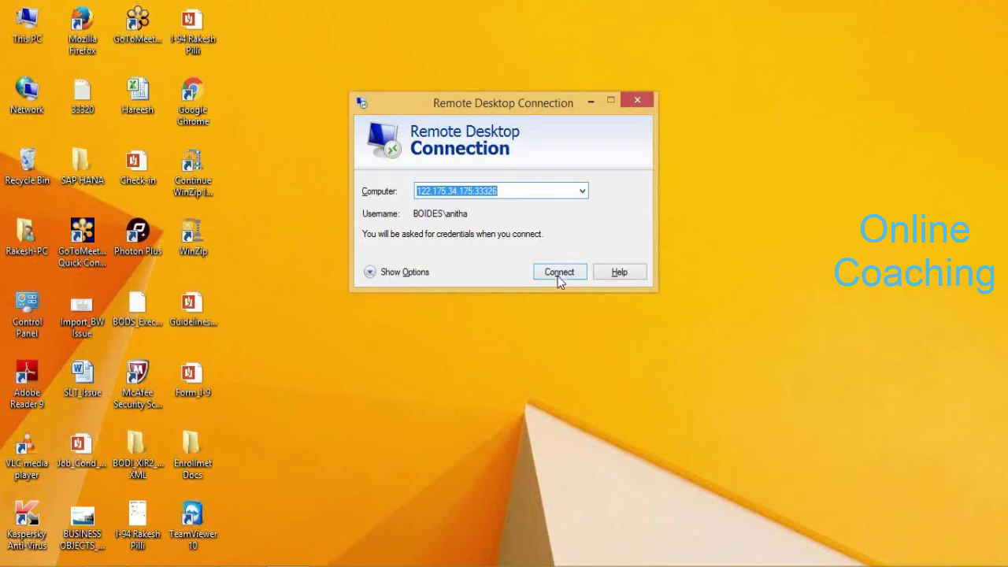
Connect to the remote computer using another account, entering its user name and password, and accept the unverified certificate
{"action": "left_click", "coordinate": [558, 275]}
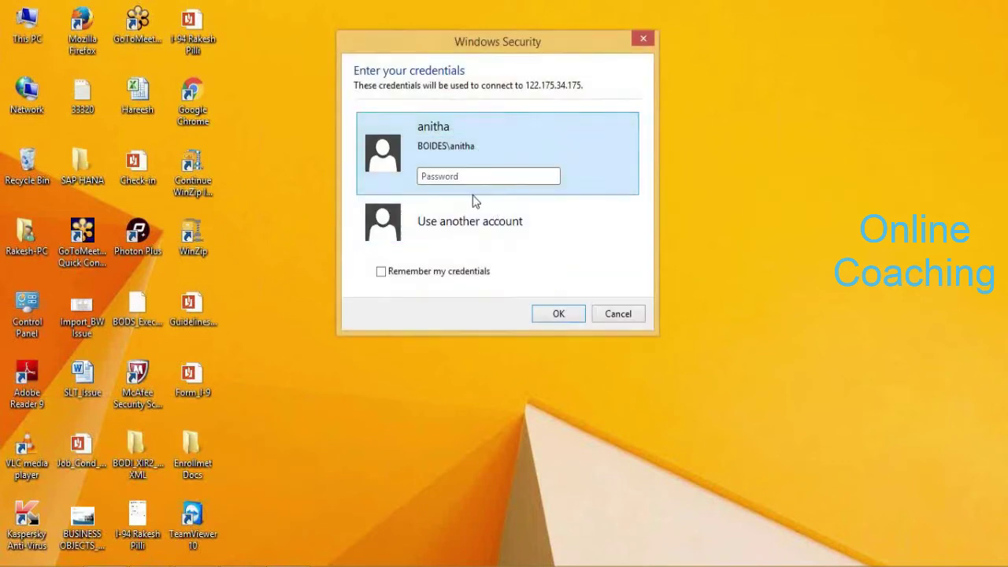
{"action": "left_click", "coordinate": [465, 218]}
{"action": "type", "text": "Rakesh"}
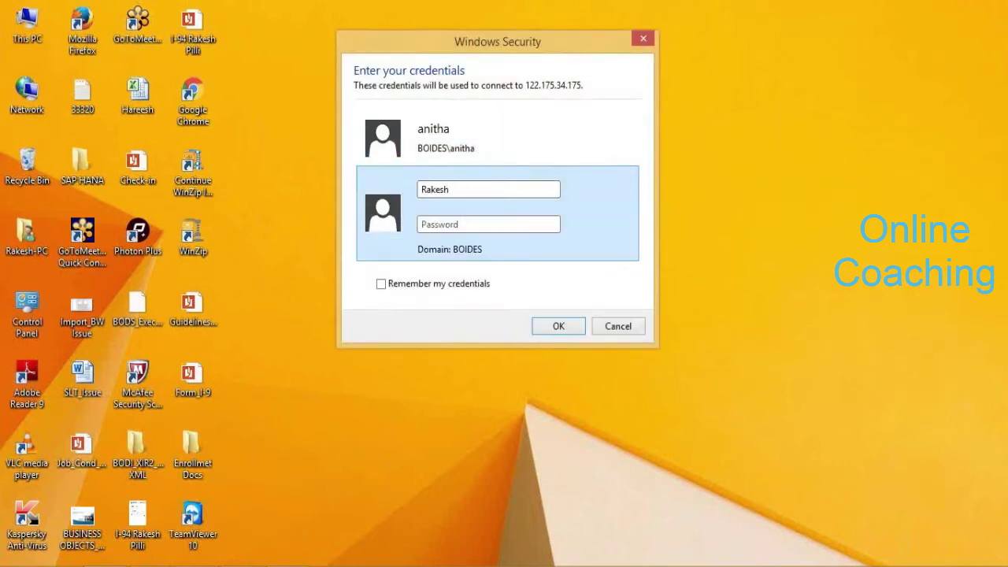
{"action": "key", "text": "Tab"}
{"action": "type", "text": "***"}
{"action": "left_click", "coordinate": [466, 189]}
{"action": "type", "text": "i"}
{"action": "key", "text": "Tab"}
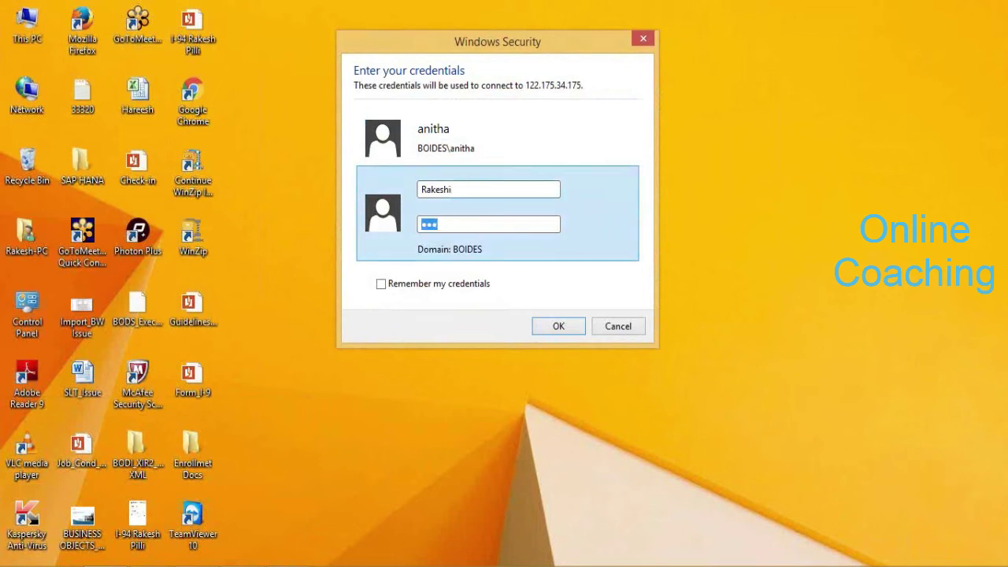
{"action": "type", "text": "********"}
{"action": "key", "text": "Return"}
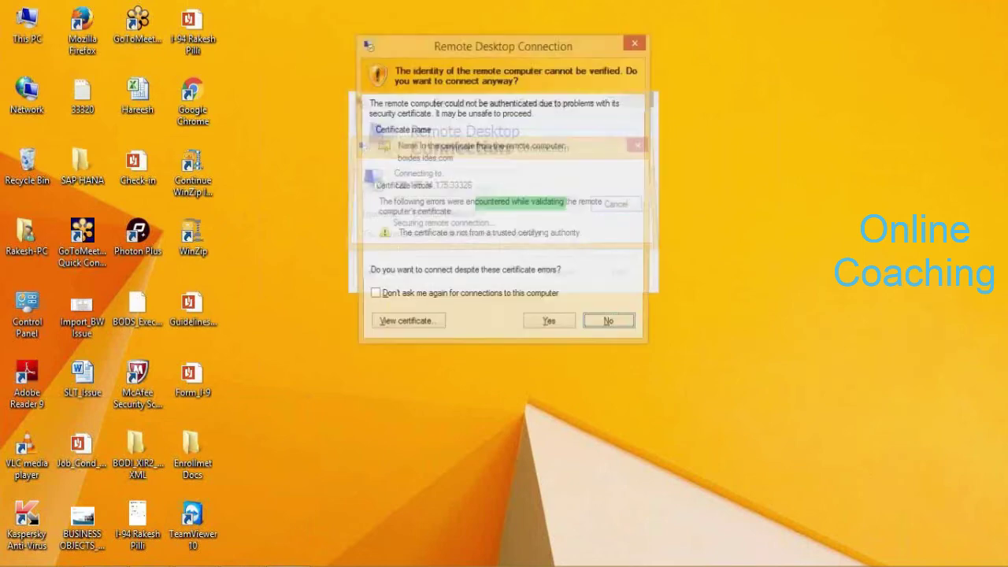
{"action": "left_click", "coordinate": [538, 321]}
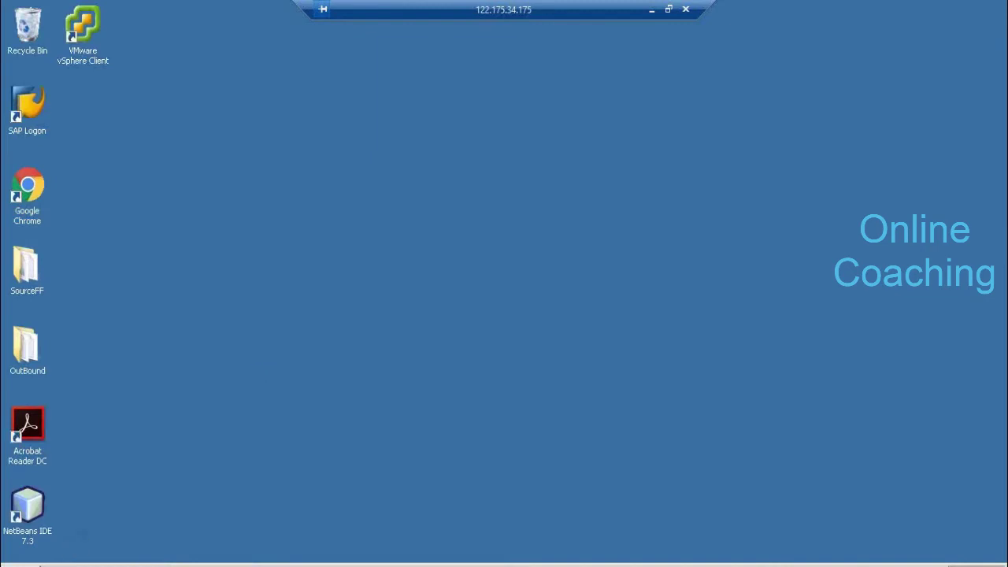
Launch Data Services Designer on the remote desktop and close Server Manager
{"action": "left_click", "coordinate": [39, 564]}
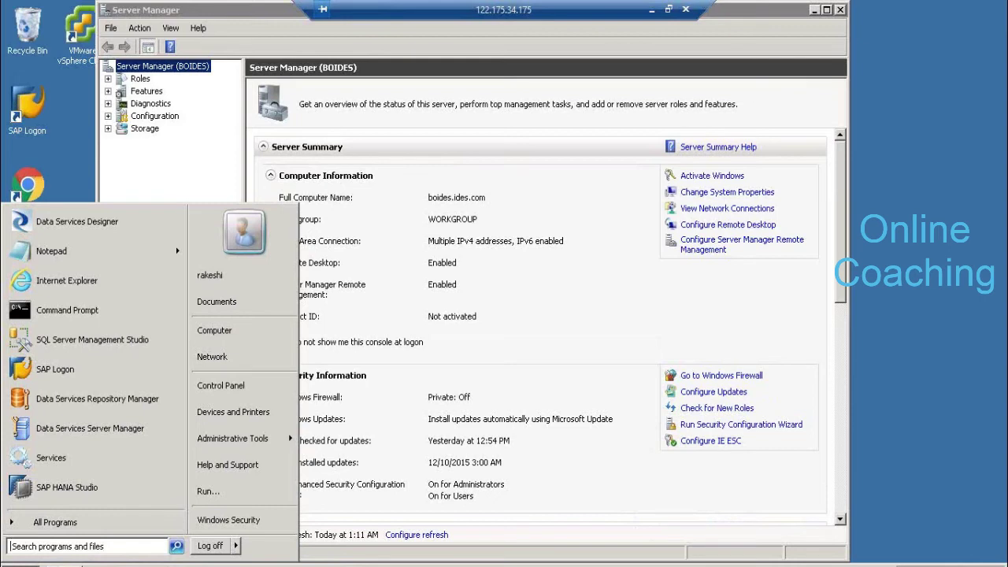
{"action": "left_click", "coordinate": [48, 221]}
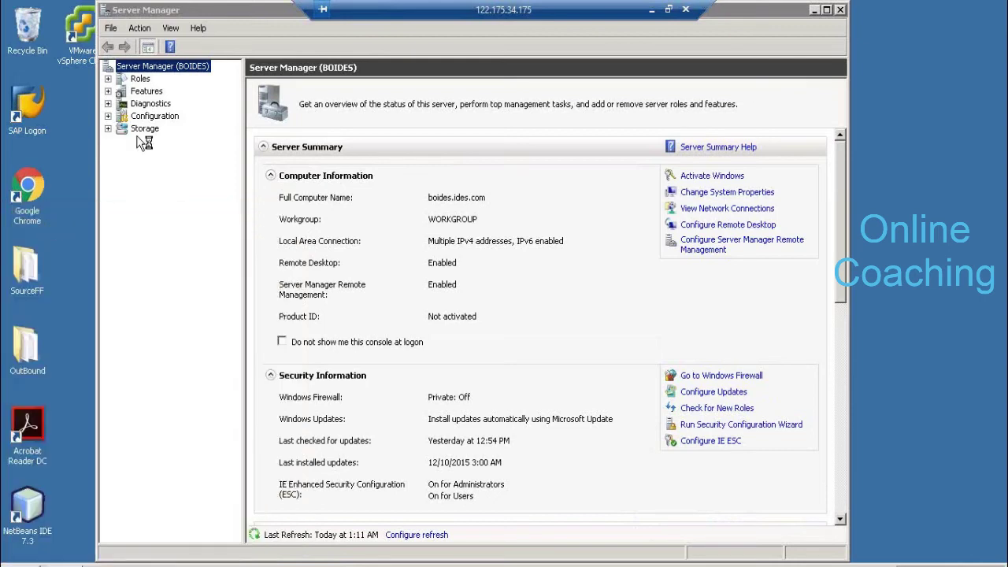
{"action": "left_click", "coordinate": [842, 10]}
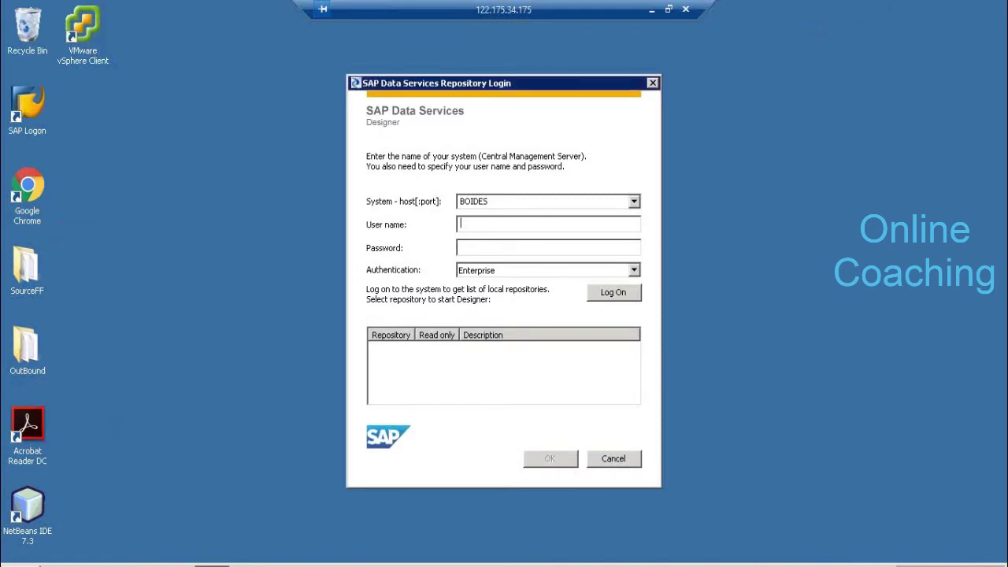
Log on to the BOIDES system with the account's user name and password
{"action": "type", "text": "Rakeshi"}
{"action": "key", "text": "Tab"}
{"action": "type", "text": "********"}
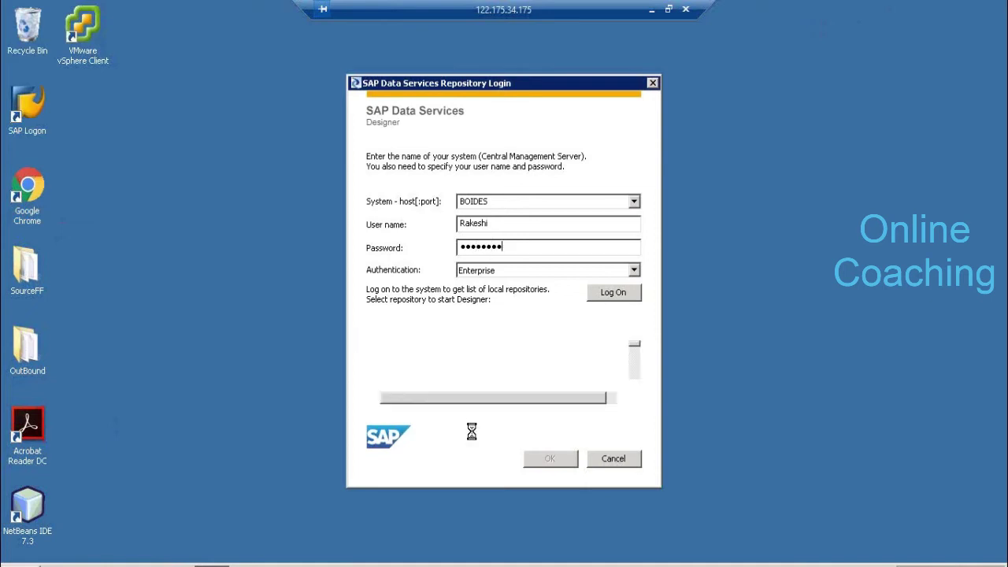
Choose the local repository Repo_LR7 and open it with the repository password
{"action": "left_click", "coordinate": [402, 379]}
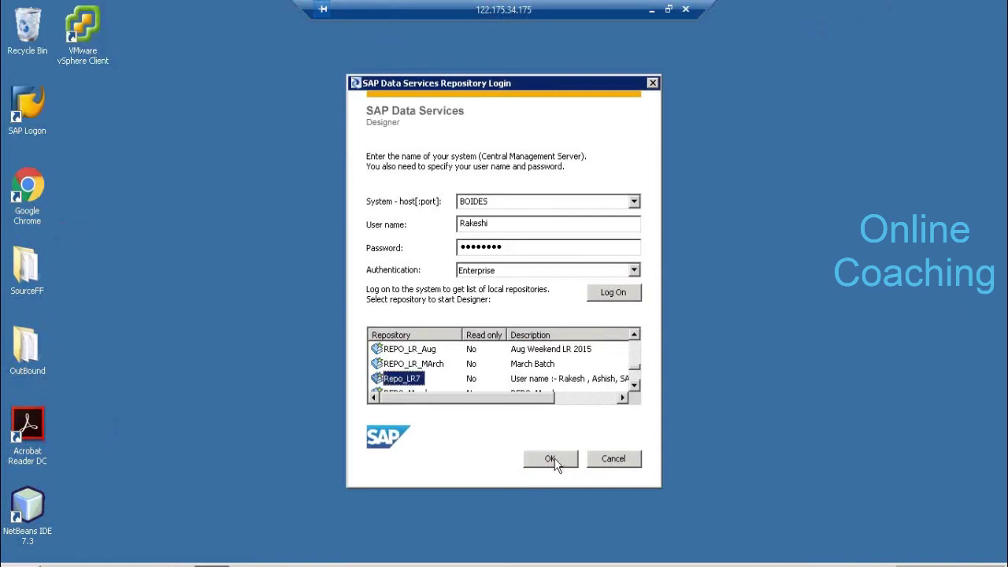
{"action": "left_click", "coordinate": [554, 463]}
{"action": "type", "text": "a"}
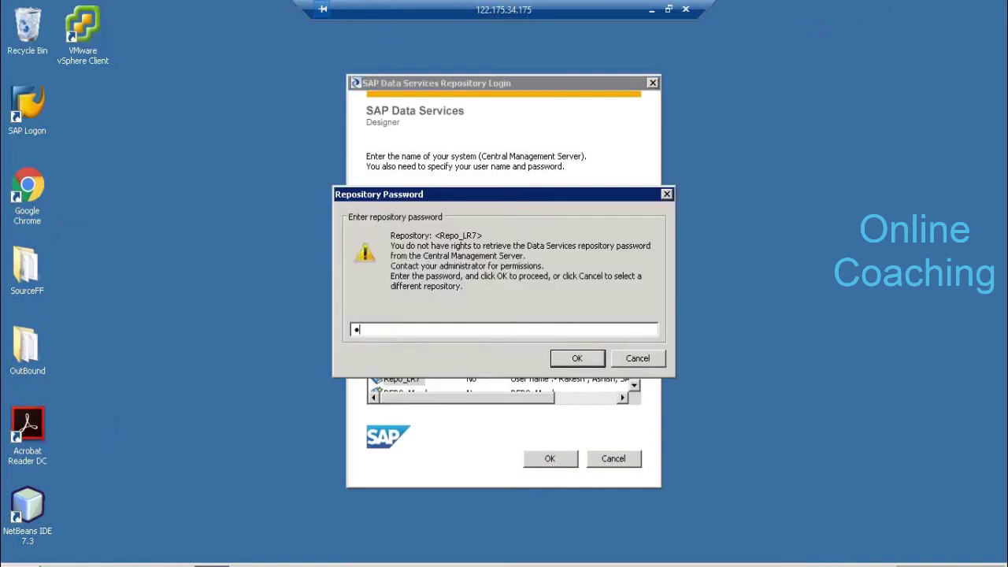
{"action": "type", "text": "aaaaa"}
{"action": "key", "text": "Return"}
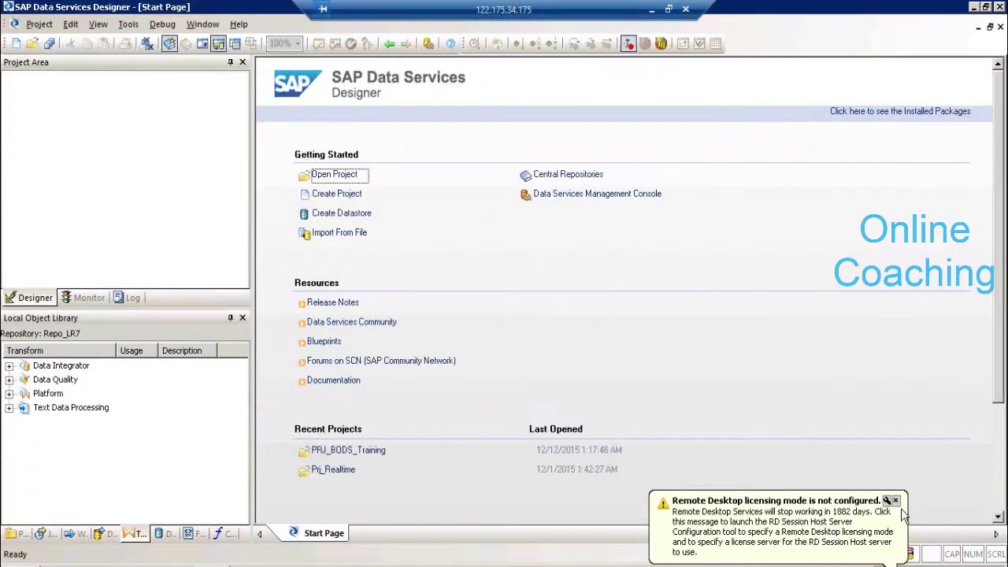
Dismiss the Remote Desktop licensing notice and open the PRJ_BODS_Training project from the object library
{"action": "left_click", "coordinate": [897, 502]}
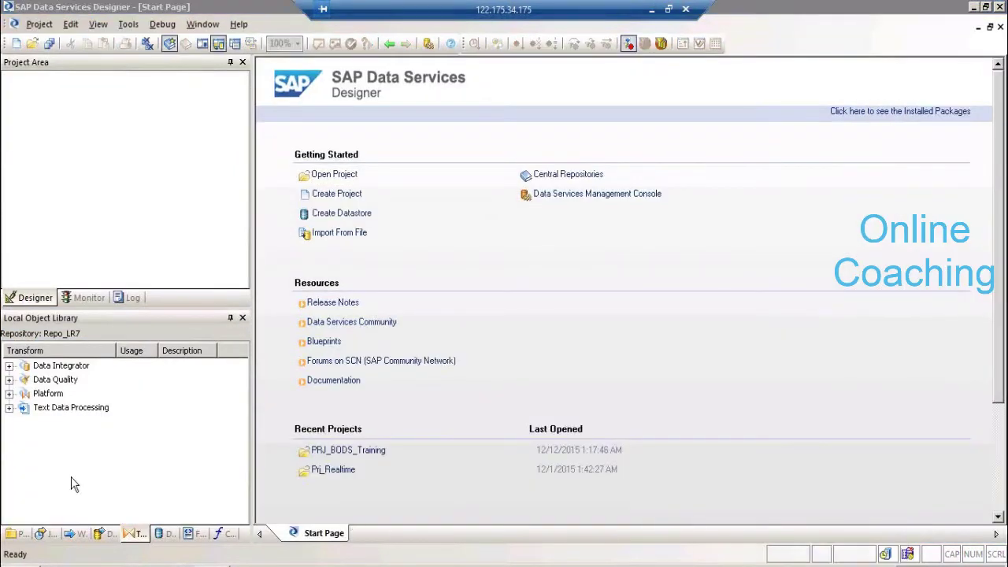
{"action": "left_click", "coordinate": [21, 533]}
{"action": "double_click", "coordinate": [75, 366]}
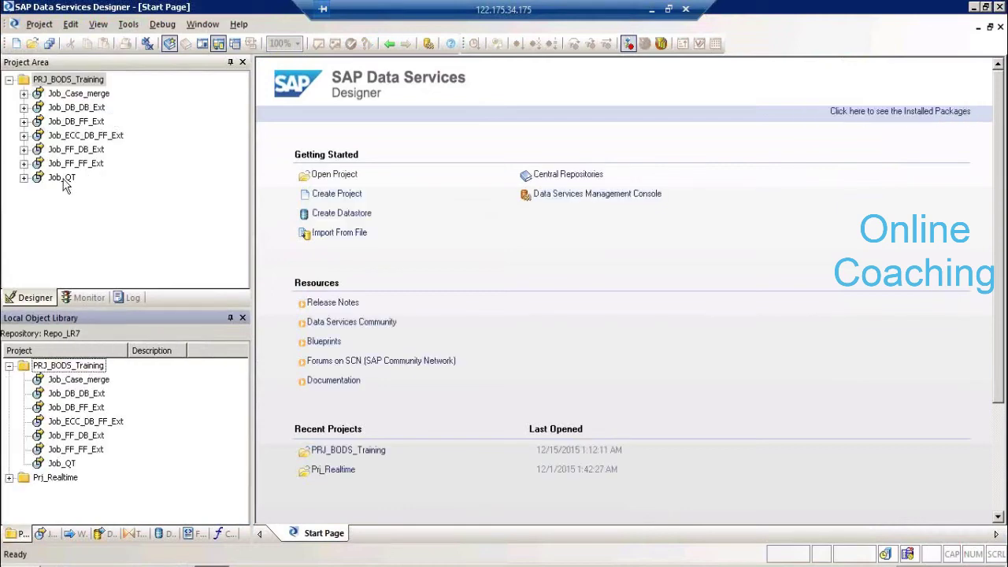
Open the QT_DEMO query in Job_QT's data flow DF_QT and display its WHERE clause
{"action": "left_click", "coordinate": [63, 178]}
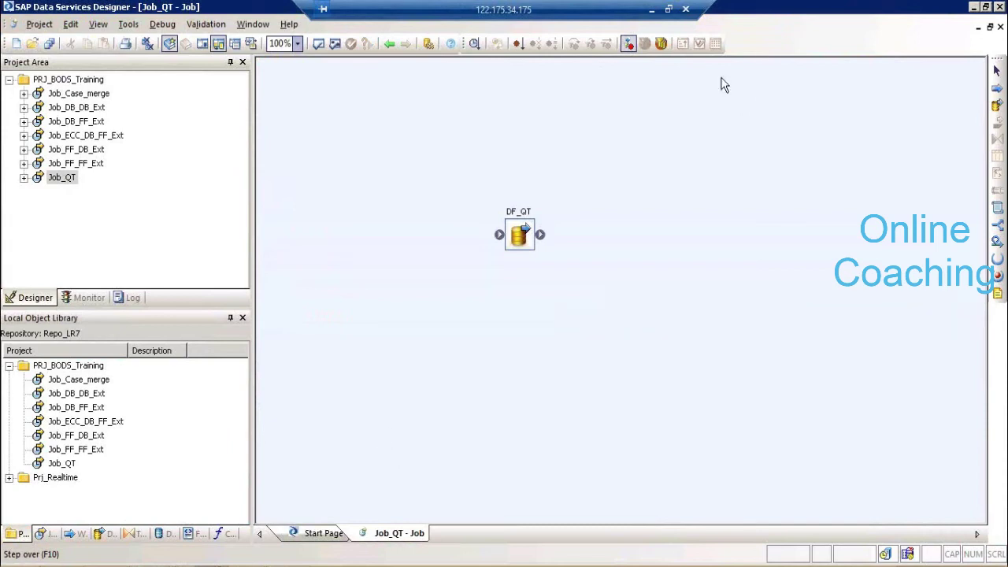
{"action": "double_click", "coordinate": [522, 212]}
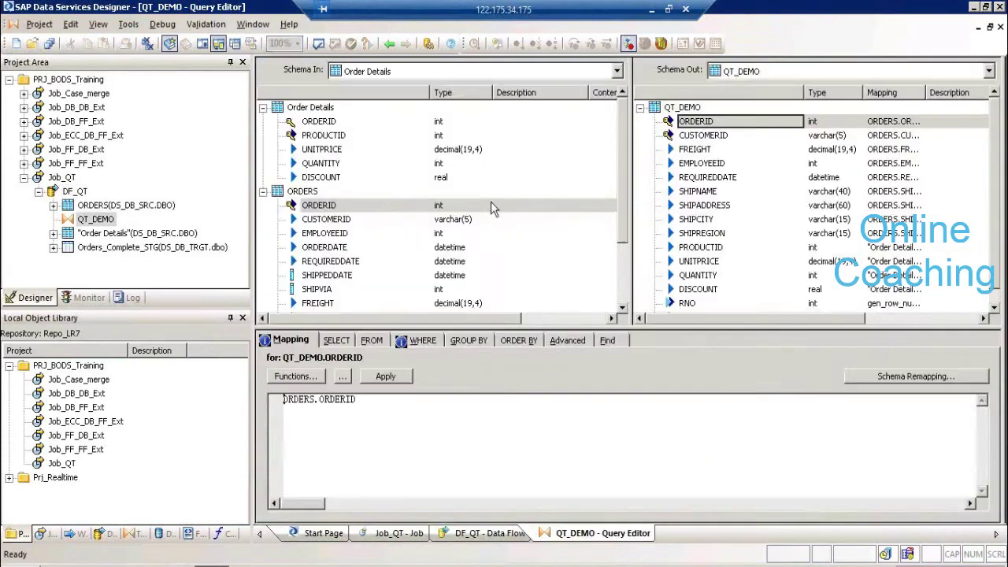
{"action": "left_click", "coordinate": [422, 343]}
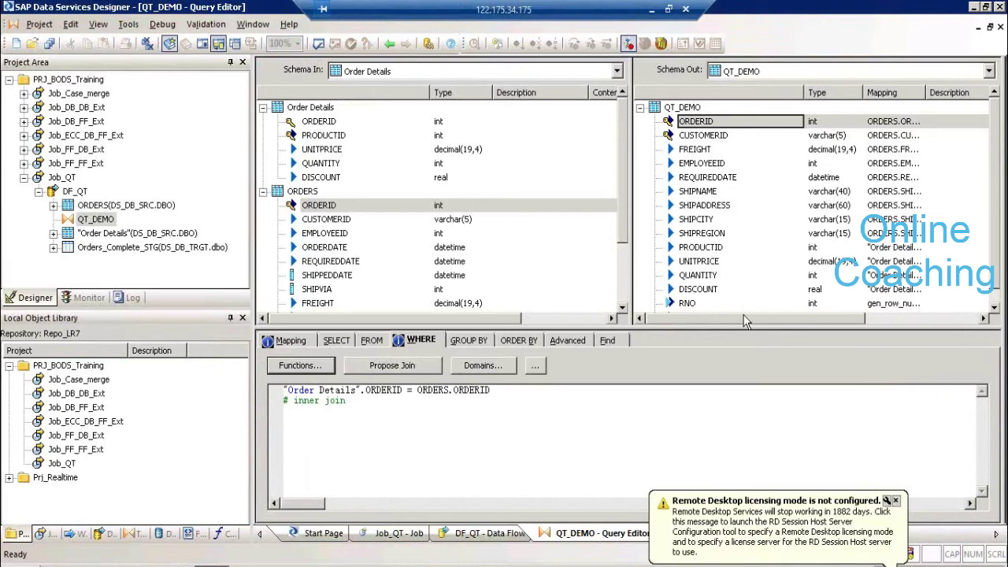
{"action": "left_click", "coordinate": [897, 500]}
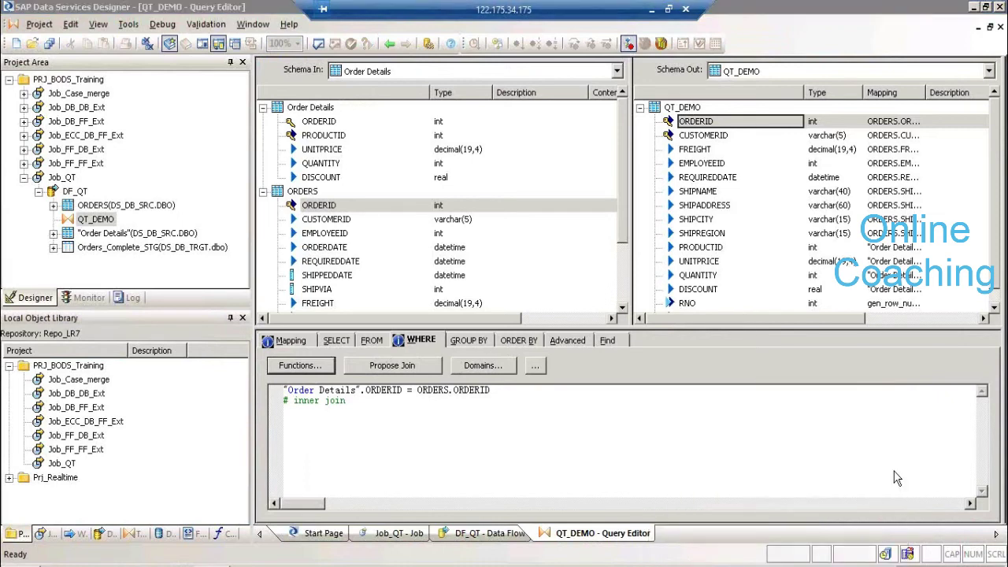
Look through the QT_DEMO output columns and enlarge the expression area below the schemas
{"action": "left_click", "coordinate": [994, 306]}
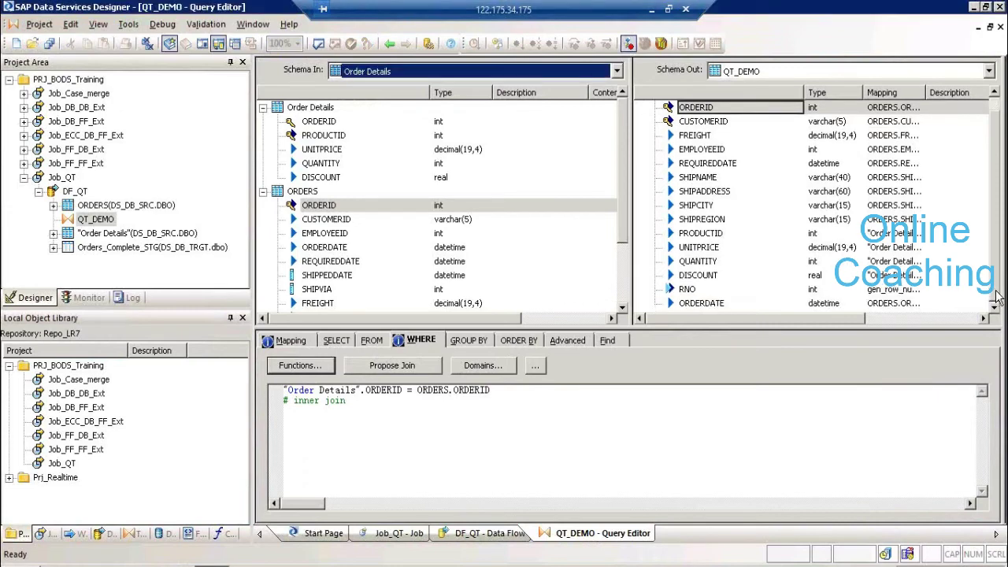
{"action": "left_click", "coordinate": [998, 209]}
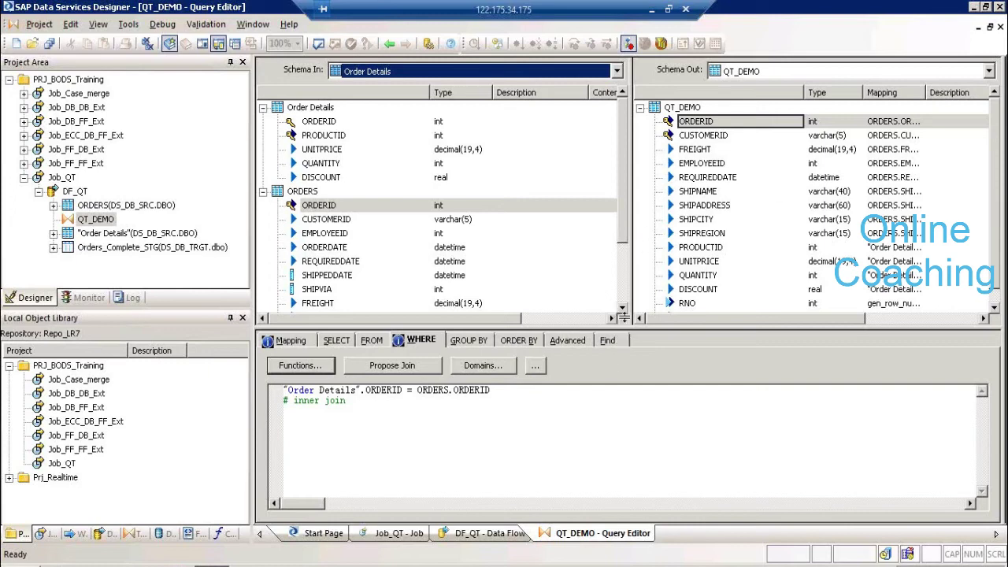
{"action": "left_click_drag", "start_coordinate": [621, 316], "coordinate": [622, 275]}
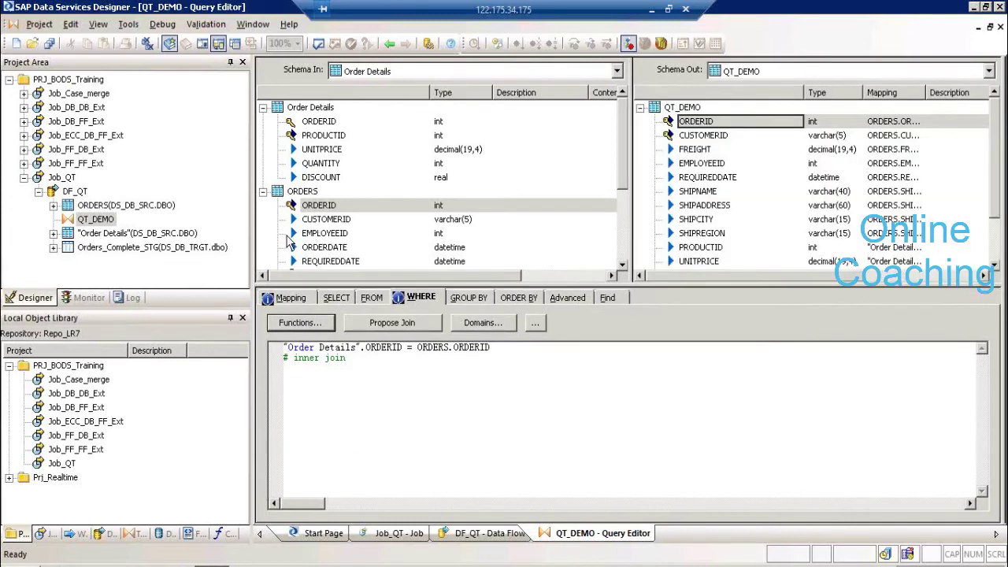
Examine the mapping expressions of the ORDERID and CUSTOMERID output columns in QT_DEMO
{"action": "left_click", "coordinate": [291, 299]}
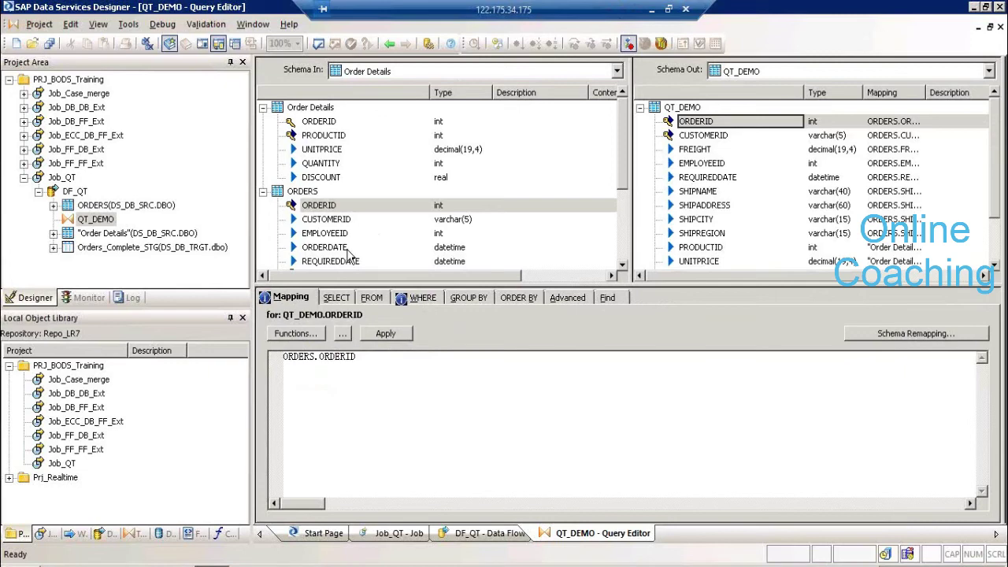
{"action": "left_click", "coordinate": [683, 122]}
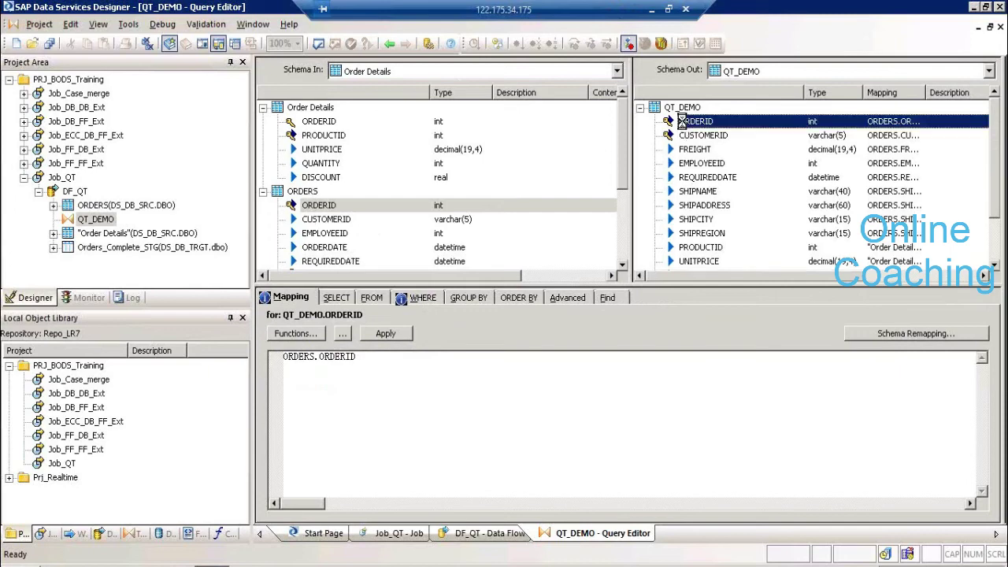
{"action": "left_click", "coordinate": [682, 121]}
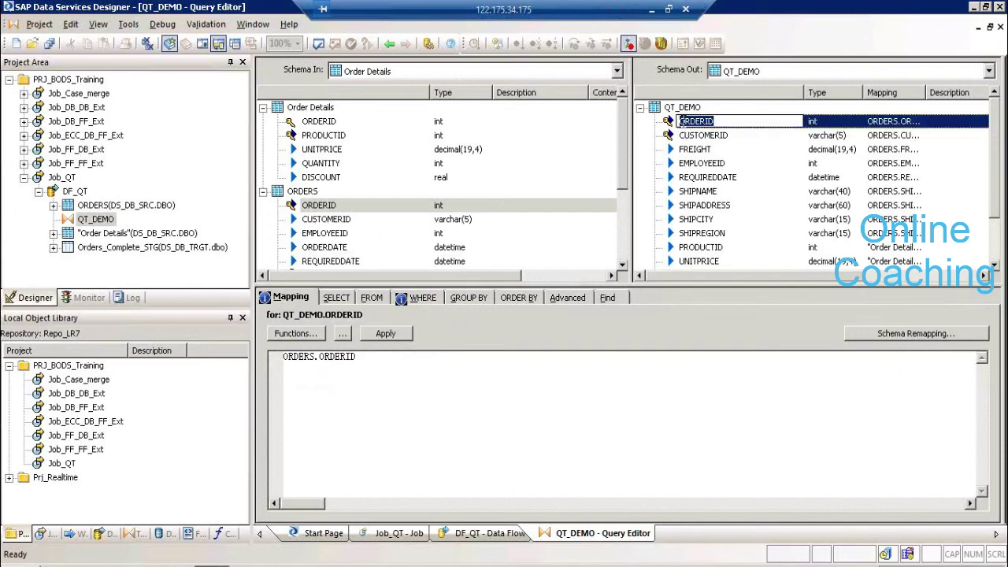
{"action": "left_click", "coordinate": [678, 122]}
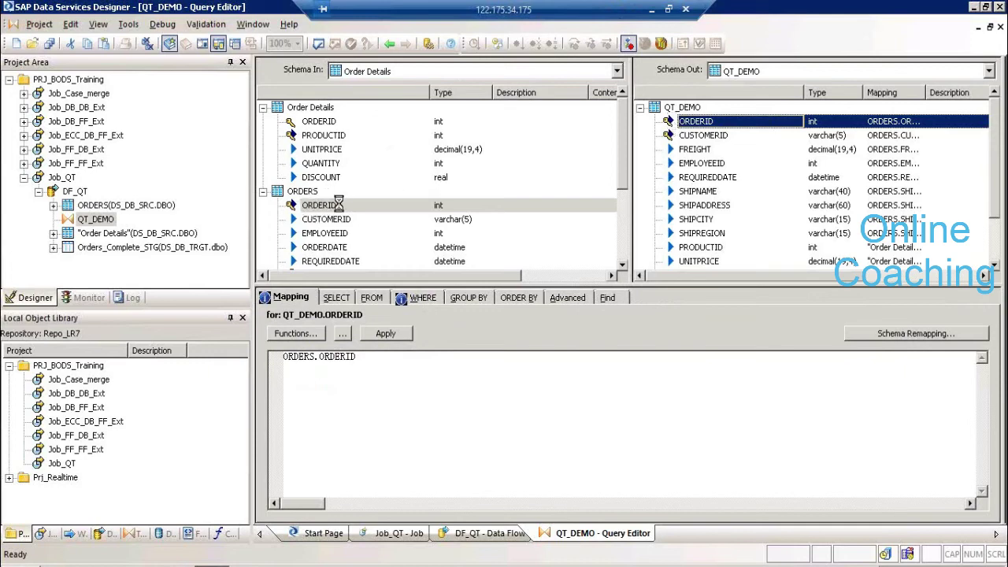
{"action": "left_click", "coordinate": [677, 135]}
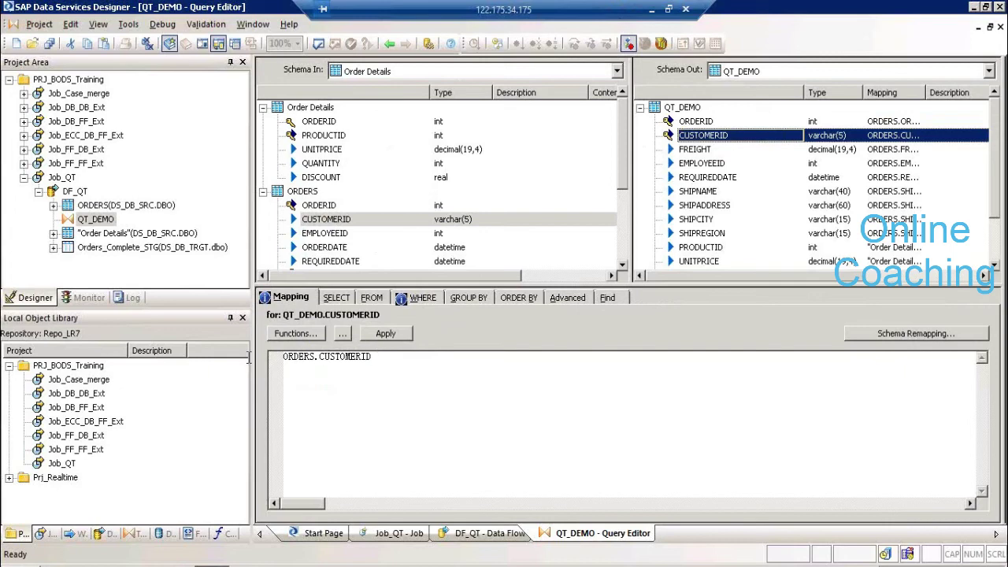
{"action": "key", "text": "ctrl+a"}
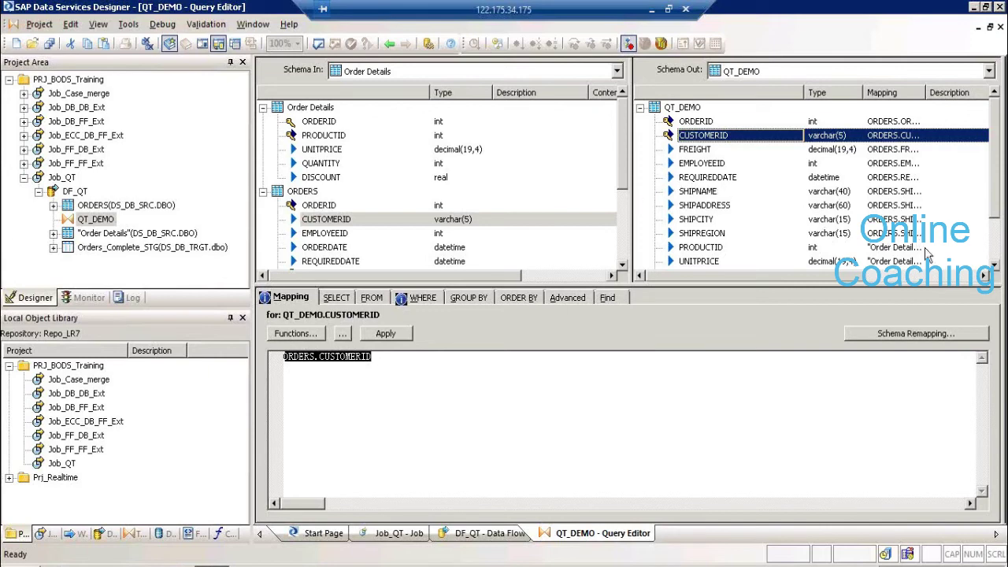
Select the UNITPRICE column in the QT_DEMO output schema to display its mapping
{"action": "left_click", "coordinate": [994, 265]}
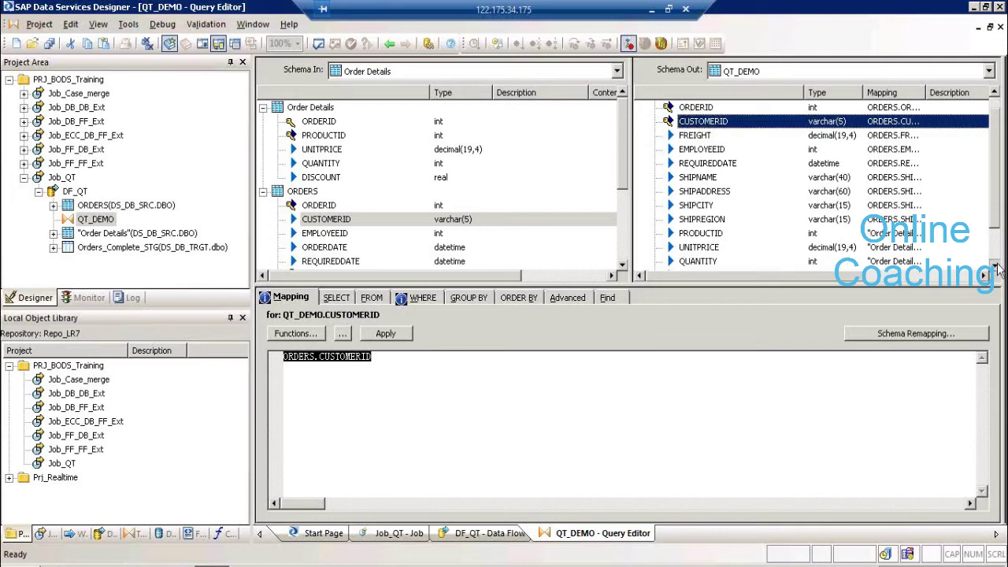
{"action": "left_click", "coordinate": [994, 266]}
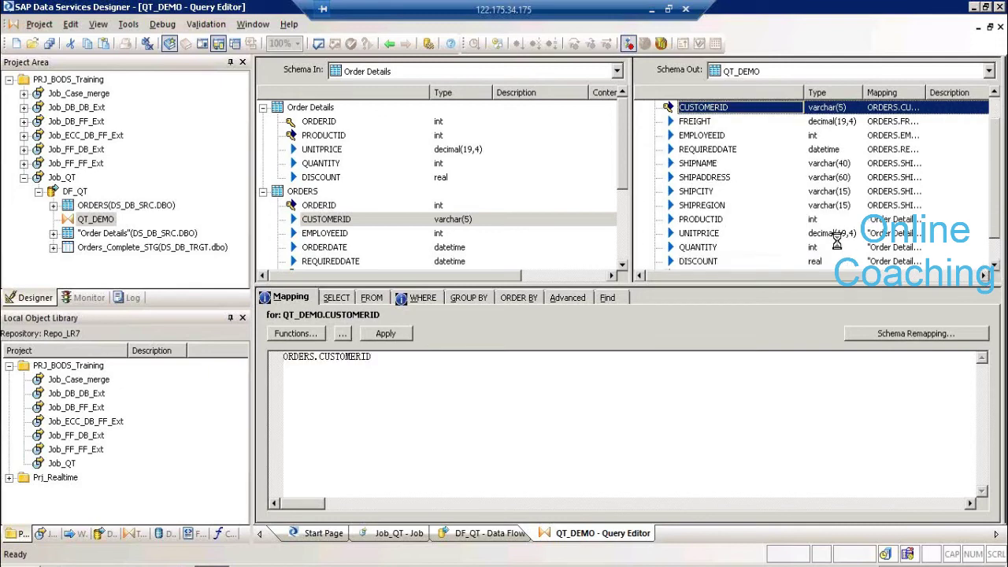
{"action": "left_click", "coordinate": [713, 233]}
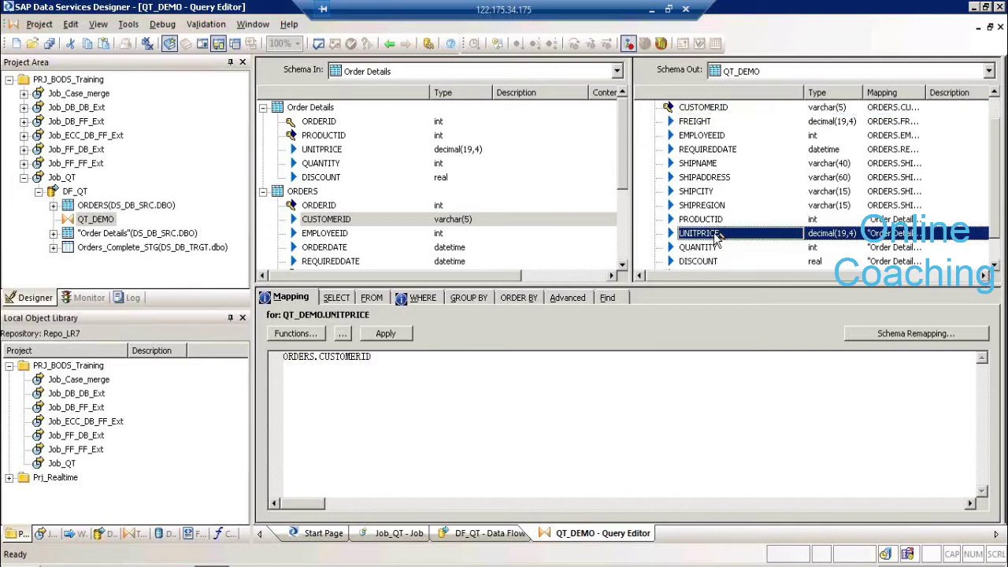
Try replacing the UNITPRICE mapping with the text sdfsdfsd and restore the copied original expression
{"action": "left_click", "coordinate": [502, 349]}
{"action": "key", "text": "ctrl+a"}
{"action": "key", "text": "ctrl+c"}
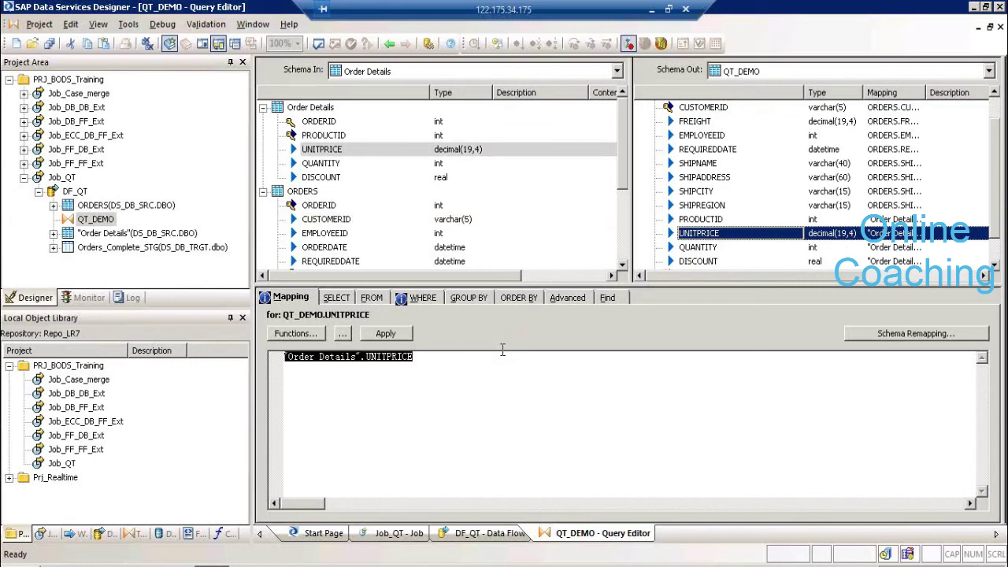
{"action": "key", "text": "Delete"}
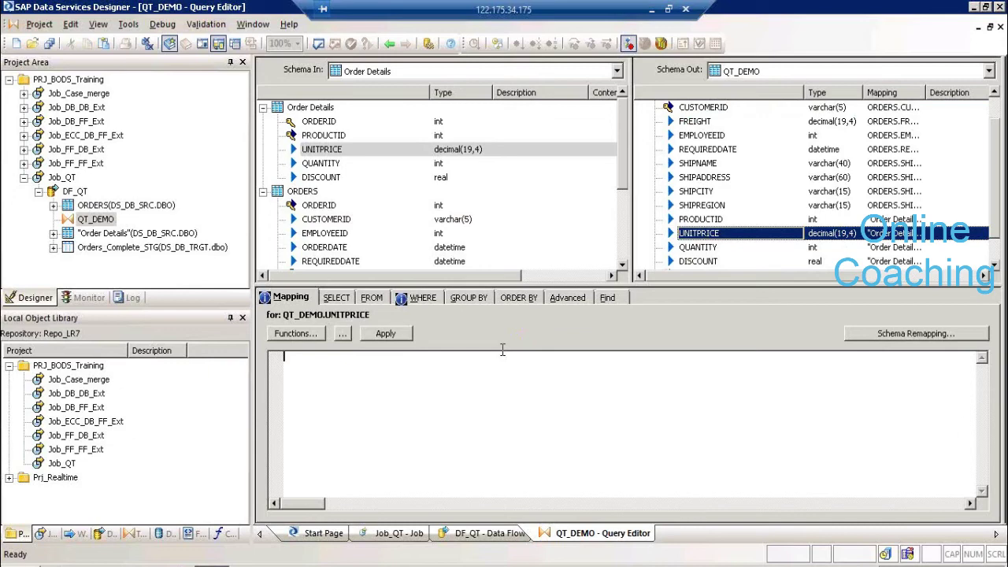
{"action": "type", "text": "sdfsdfsd"}
{"action": "key", "text": "BackSpace"}
{"action": "key", "text": "BackSpace"}
{"action": "key", "text": "BackSpace"}
{"action": "key", "text": "BackSpace"}
{"action": "key", "text": "BackSpace"}
{"action": "key", "text": "BackSpace"}
{"action": "key", "text": "BackSpace"}
{"action": "key", "text": "BackSpace"}
{"action": "key", "text": "ctrl+v"}
Comment out the UNITPRICE mapping expression by putting ## in front of it
{"action": "key", "text": "Home"}
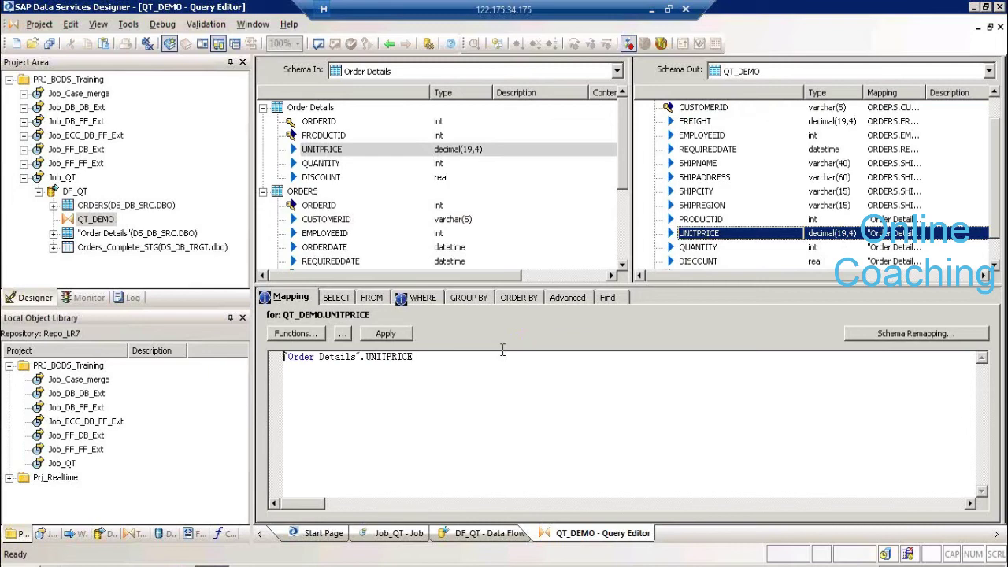
{"action": "type", "text": "#"}
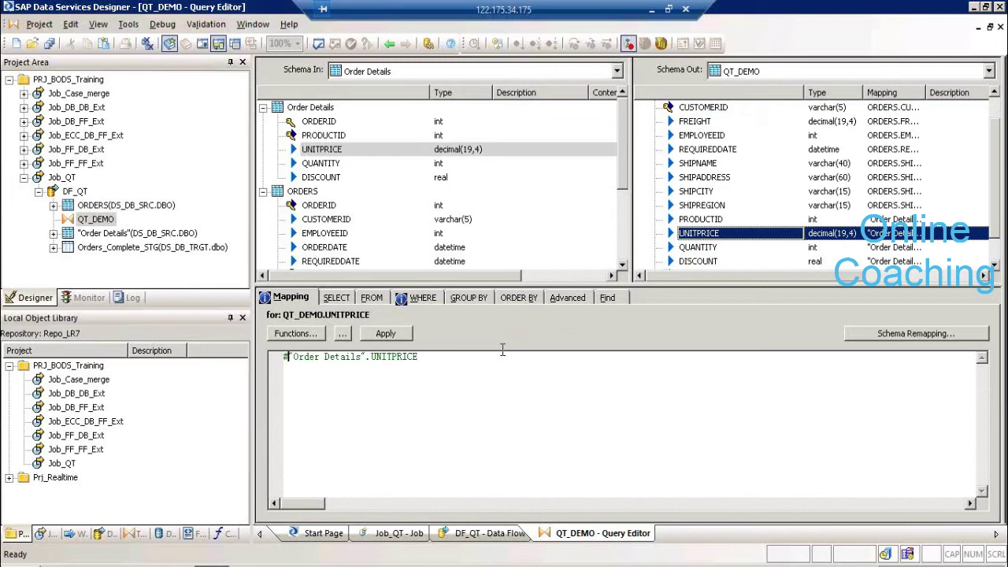
{"action": "type", "text": "#"}
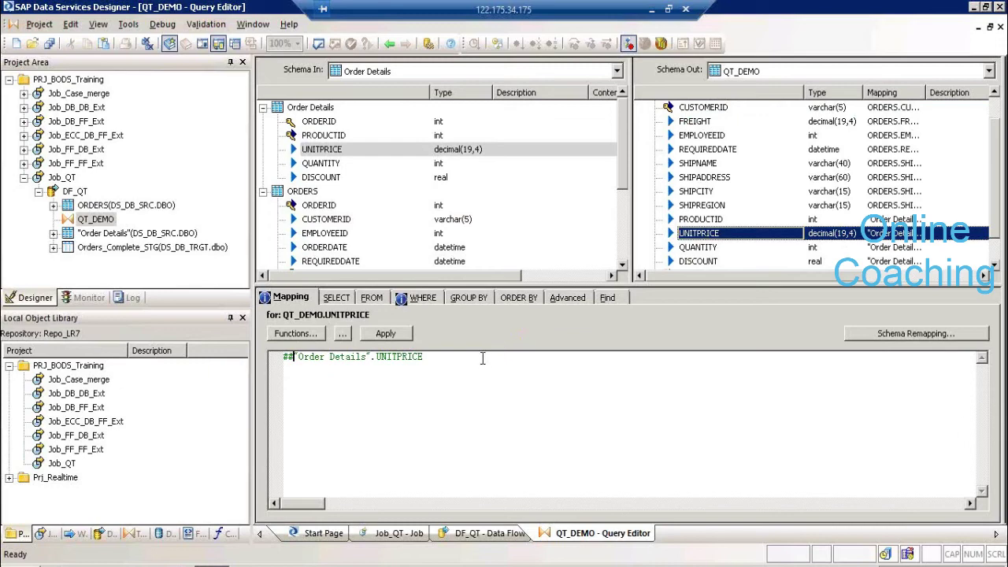
Below the commented UNITPRICE mapping, add the expression "Order Details".QUANTITY * "Order Details".UNITPRICE using the input schema columns
{"action": "left_click", "coordinate": [482, 358]}
{"action": "key", "text": "Return"}
{"action": "left_click", "coordinate": [321, 164]}
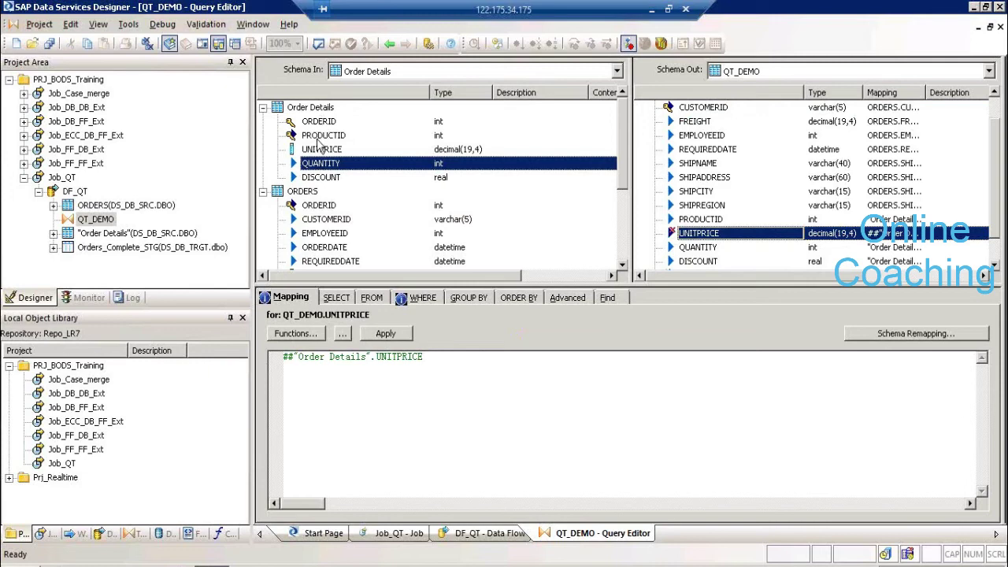
{"action": "left_click_drag", "start_coordinate": [313, 166], "coordinate": [325, 453]}
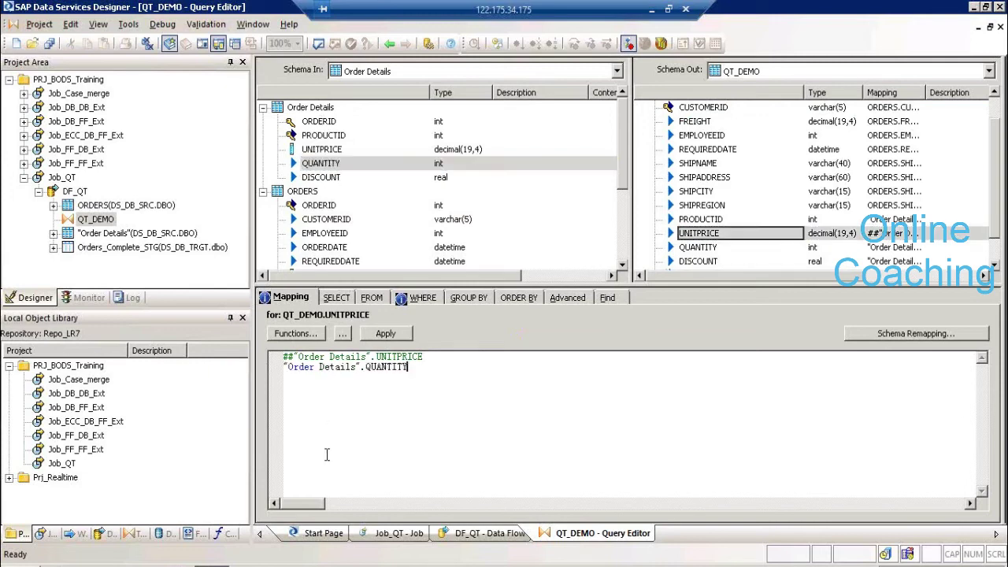
{"action": "type", "text": "*"}
{"action": "left_click_drag", "start_coordinate": [312, 151], "coordinate": [438, 400]}
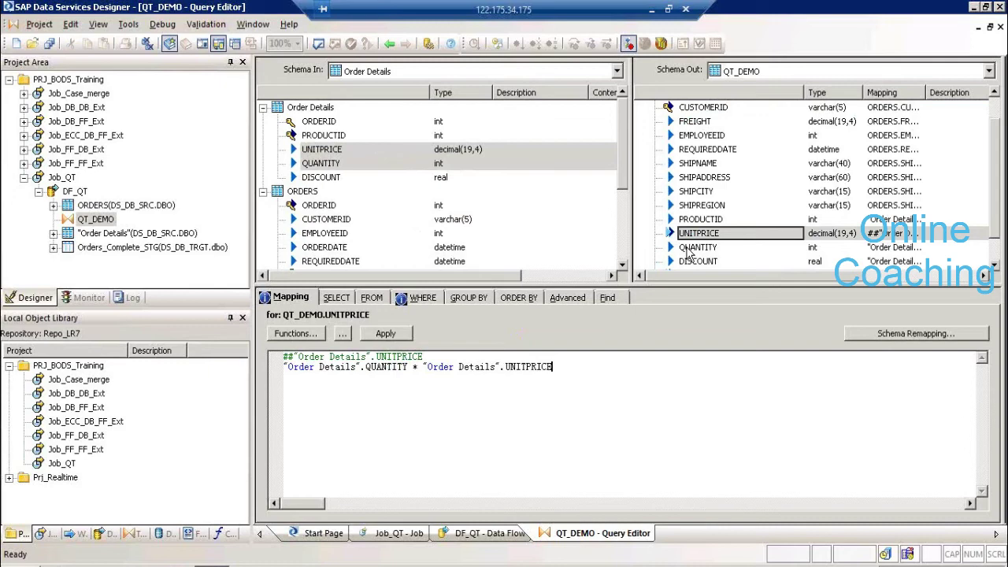
Comment out the mapping expression of the EMPLOYEEID output column by putting ## in front of it
{"action": "left_click", "coordinate": [670, 134]}
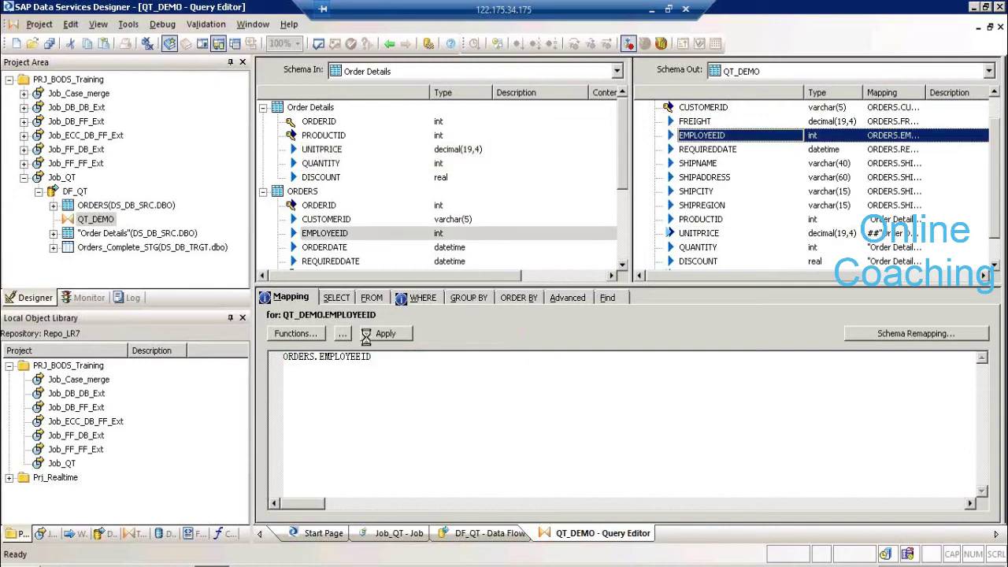
{"action": "left_click", "coordinate": [381, 357]}
{"action": "key", "text": "Home"}
{"action": "type", "text": "##"}
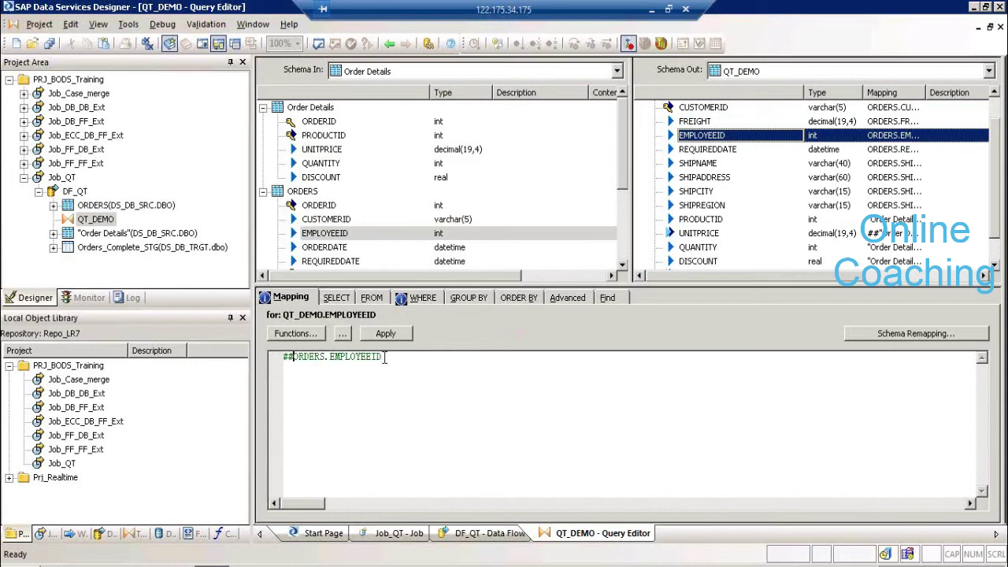
Below the commented EMPLOYEEID mapping, add the concatenation 'emp'||ORDERS.EMPLOYEEID on a single line
{"action": "key", "text": "End"}
{"action": "key", "text": "Return"}
{"action": "left_click", "coordinate": [293, 359]}
{"action": "left_click", "coordinate": [404, 358]}
{"action": "key", "text": "Return"}
{"action": "type", "text": "'e"}
{"action": "key", "text": "Caps_Lock"}
{"action": "type", "text": "mp' |||"}
{"action": "left_click_drag", "start_coordinate": [334, 233], "coordinate": [356, 373]}
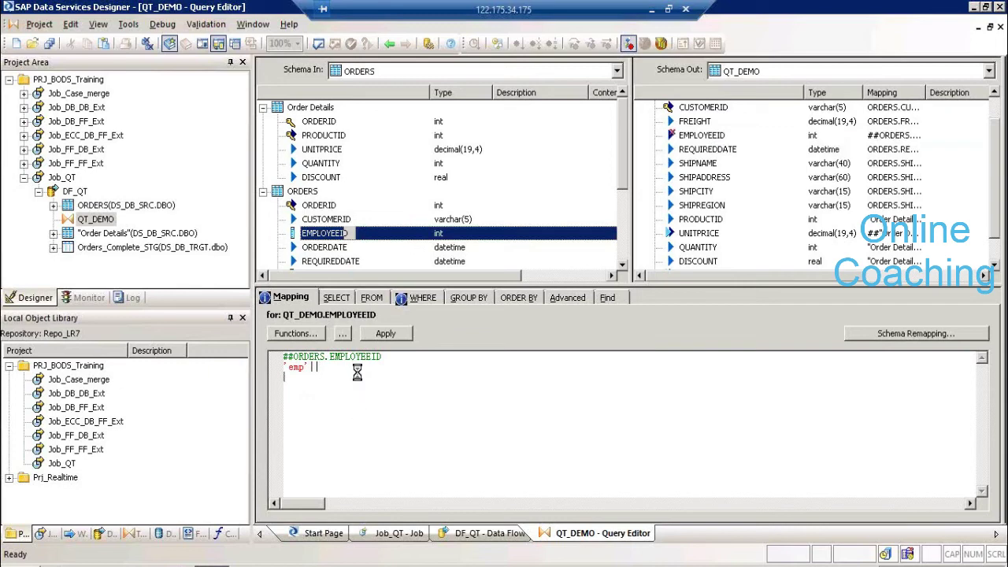
{"action": "left_click", "coordinate": [288, 379]}
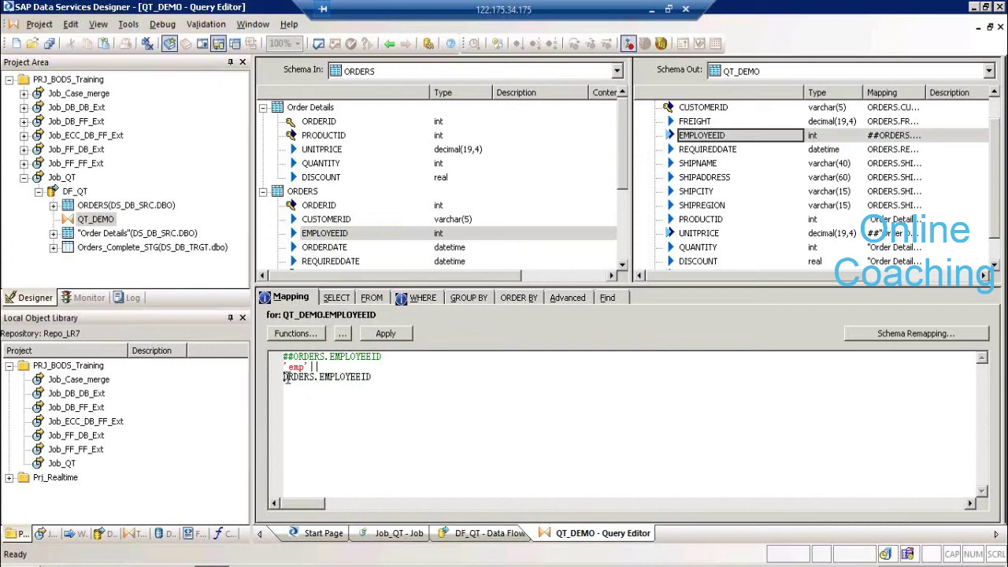
{"action": "key", "text": "BackSpace"}
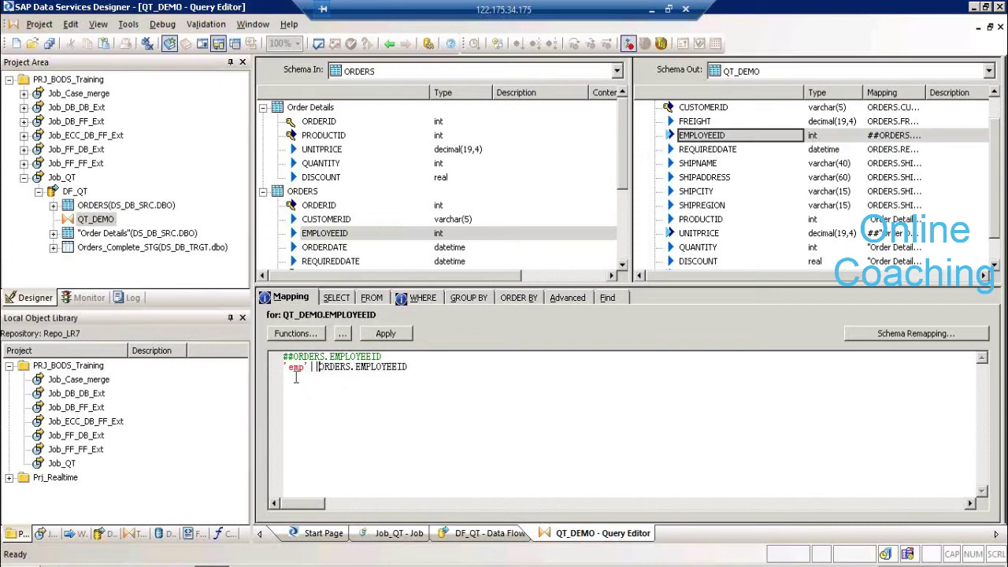
{"action": "left_click", "coordinate": [441, 366]}
Compare the mapping expressions of the UNITPRICE and EMPLOYEEID output columns, and check those of SHIPCITY and SHIPREGION
{"action": "left_click", "coordinate": [685, 233]}
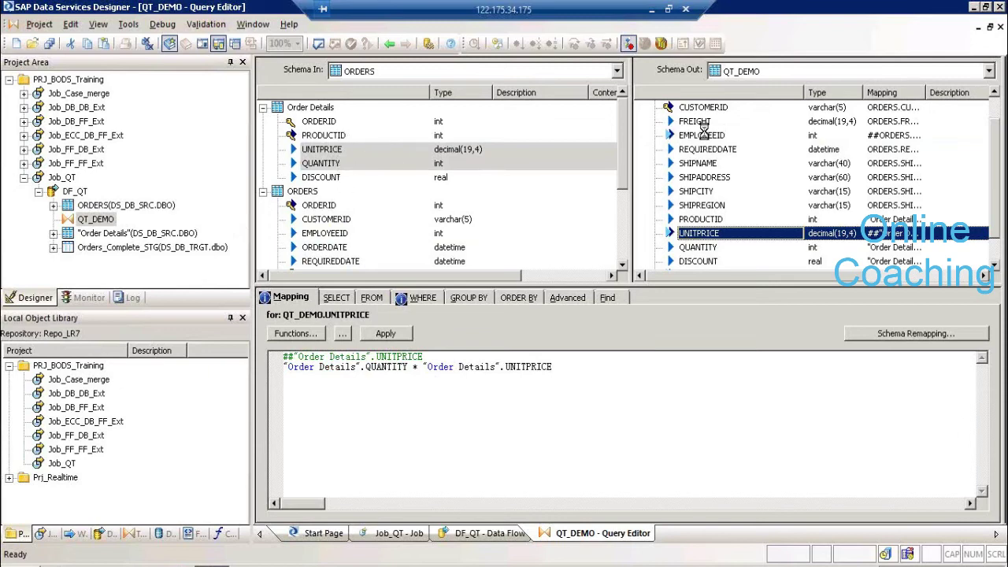
{"action": "left_click", "coordinate": [673, 136]}
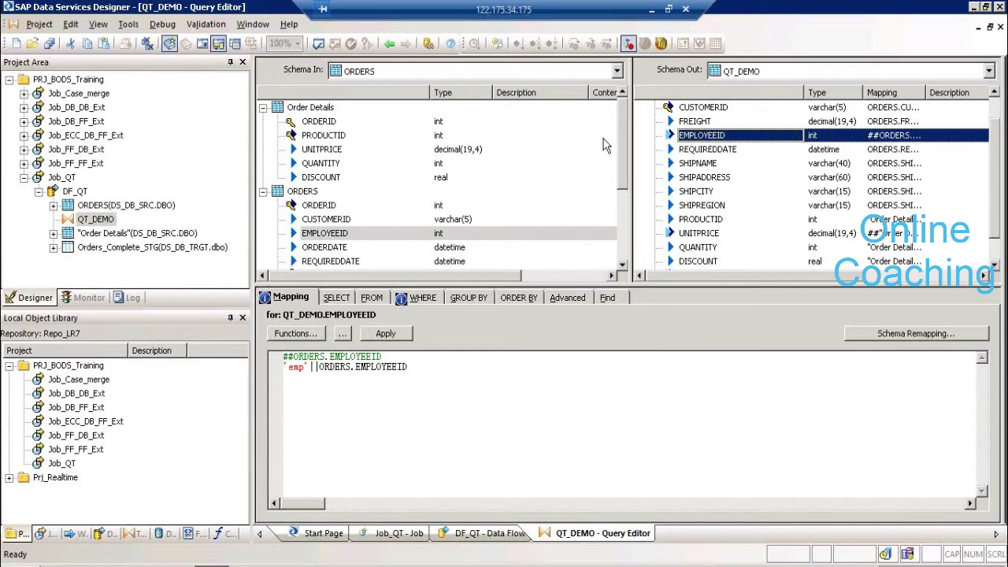
{"action": "left_click", "coordinate": [671, 235]}
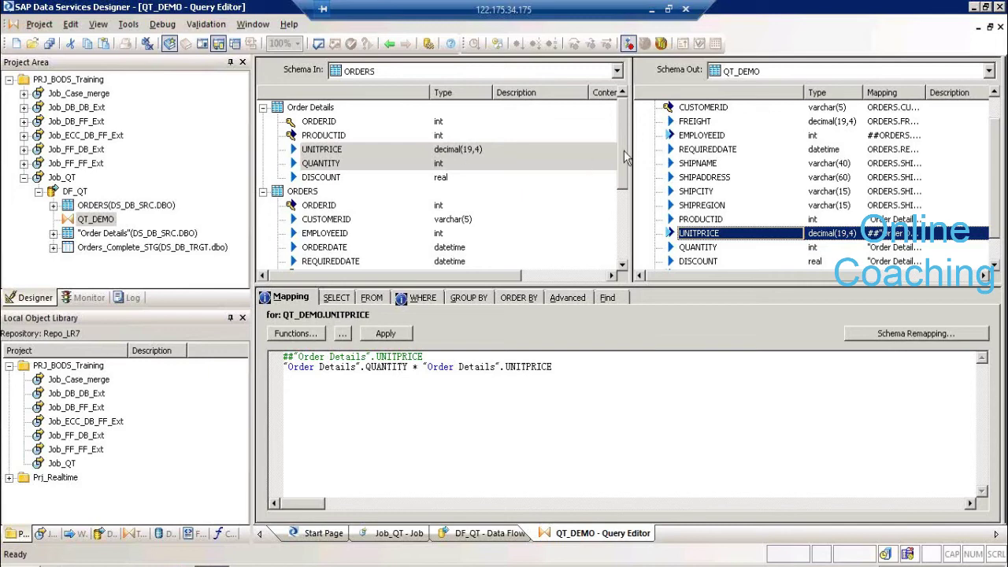
{"action": "left_click", "coordinate": [670, 136]}
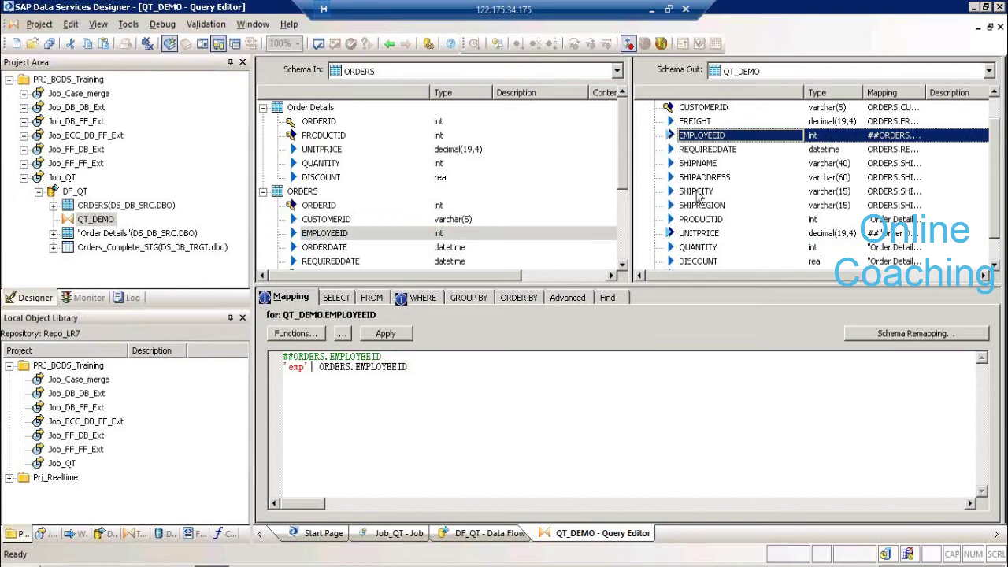
{"action": "left_click", "coordinate": [675, 193]}
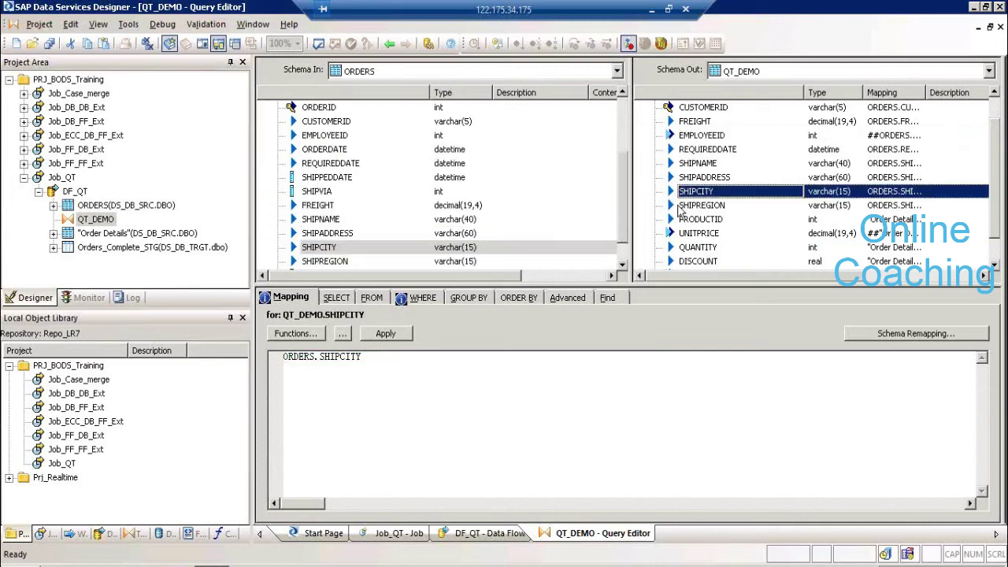
{"action": "left_click", "coordinate": [672, 205]}
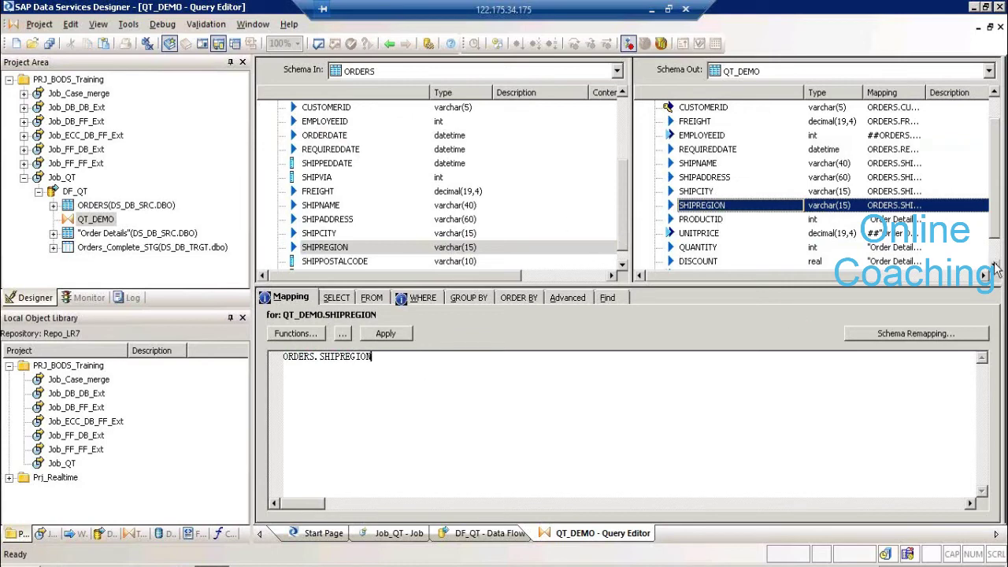
Comment out the mapping expression of the DISCOUNT output column with a leading #
{"action": "scroll", "coordinate": [990, 265], "scroll_direction": "down", "scroll_amount": 2}
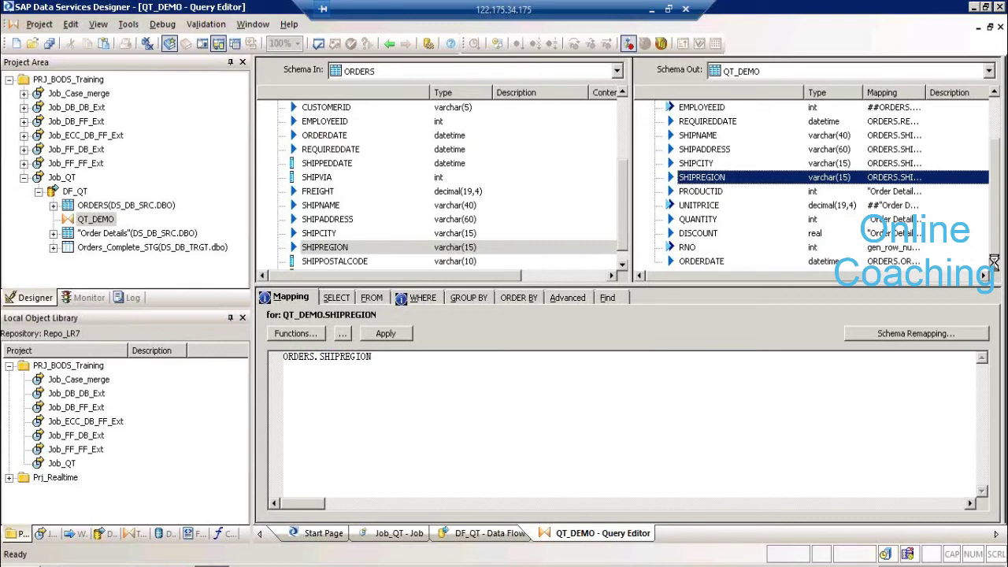
{"action": "left_click", "coordinate": [699, 233]}
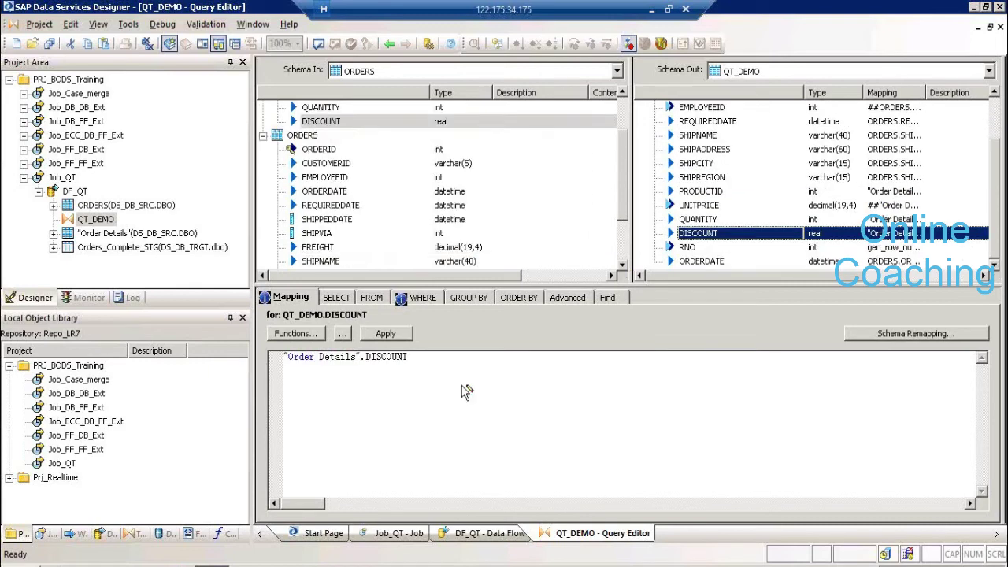
{"action": "left_click", "coordinate": [398, 386]}
{"action": "left_click", "coordinate": [451, 356]}
{"action": "left_click_drag", "start_coordinate": [451, 356], "coordinate": [219, 367]}
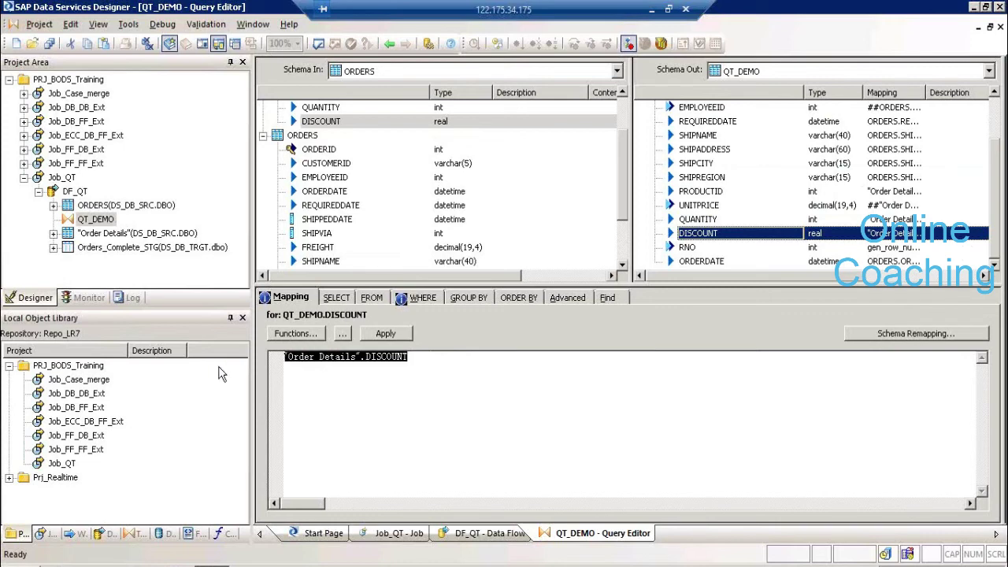
{"action": "key", "text": "Left"}
{"action": "type", "text": "#"}
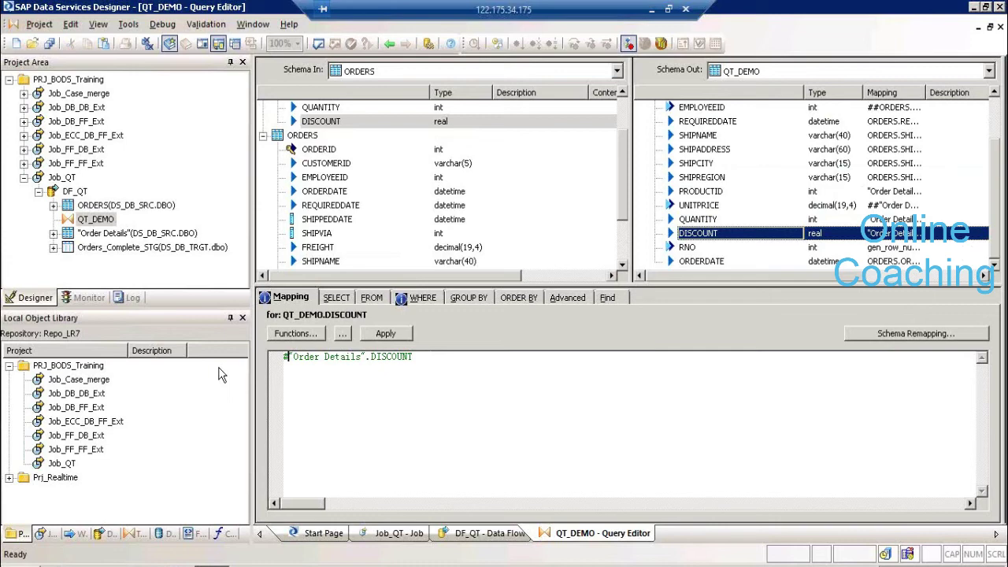
Map the DISCOUNT column to the constant 5 on a new line below the commented expression
{"action": "left_click", "coordinate": [423, 356]}
{"action": "key", "text": "Return"}
{"action": "type", "text": "5"}
{"action": "left_click", "coordinate": [689, 247]}
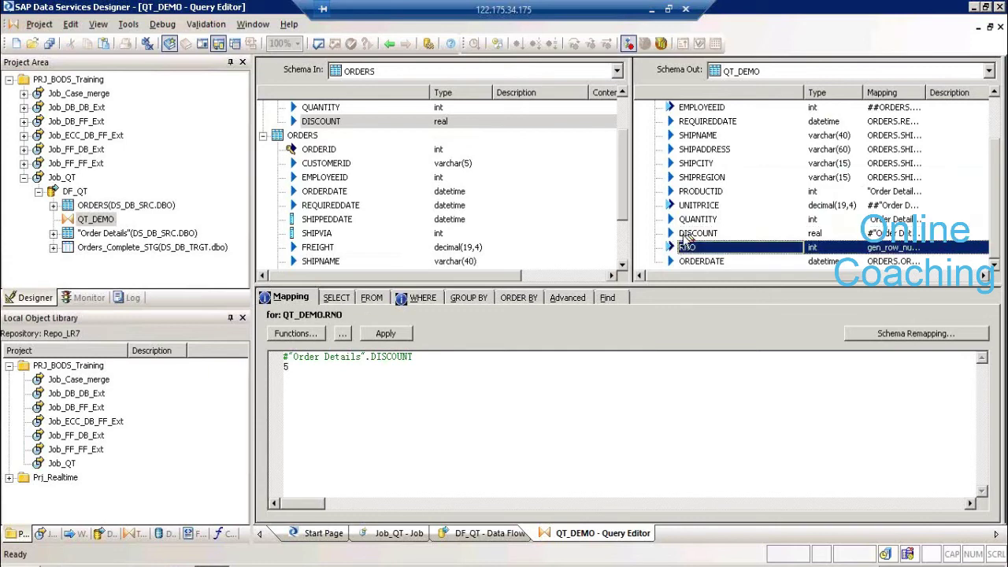
{"action": "left_click", "coordinate": [689, 233]}
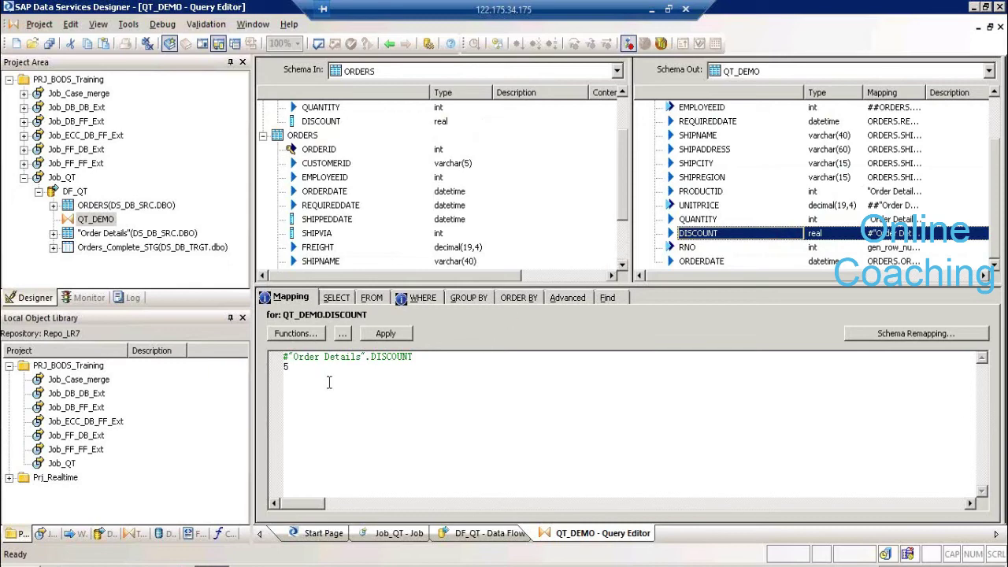
Comment out the SHIPCITY mapping with # and map the column to the constant 'North Carolina' on the line below
{"action": "left_click", "coordinate": [696, 162]}
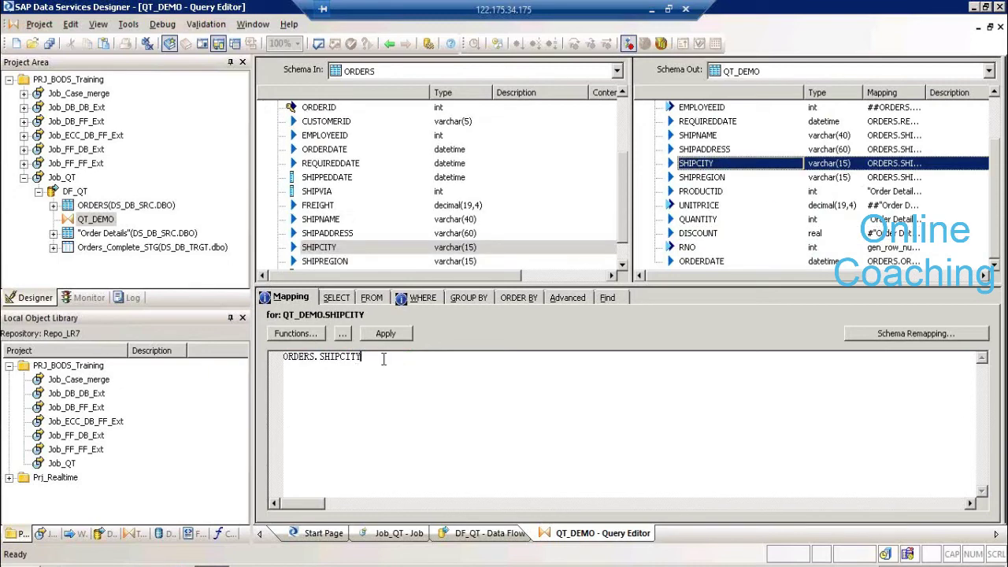
{"action": "type", "text": "#"}
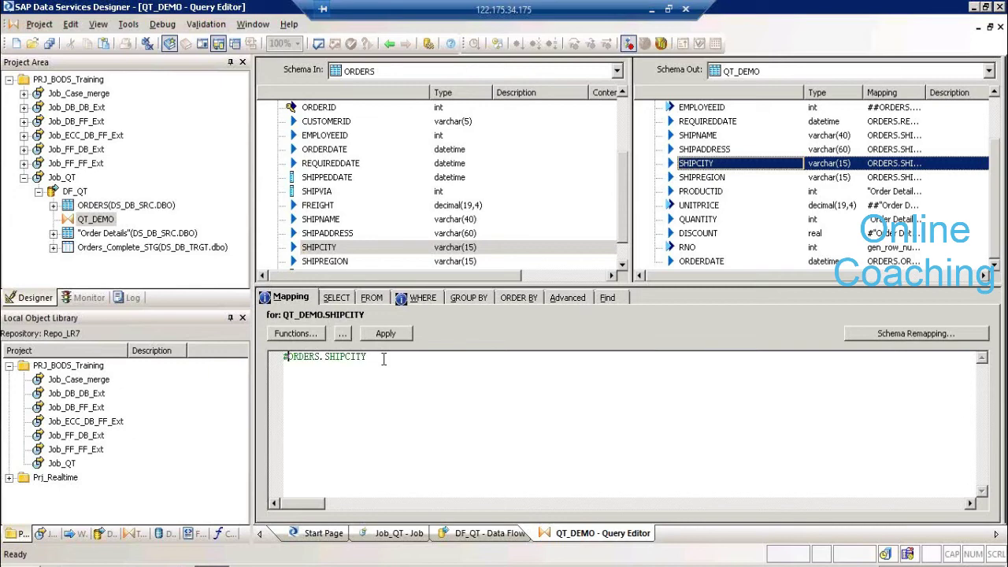
{"action": "left_click", "coordinate": [384, 359]}
{"action": "key", "text": "Return"}
{"action": "type", "text": "'North Carolina'"}
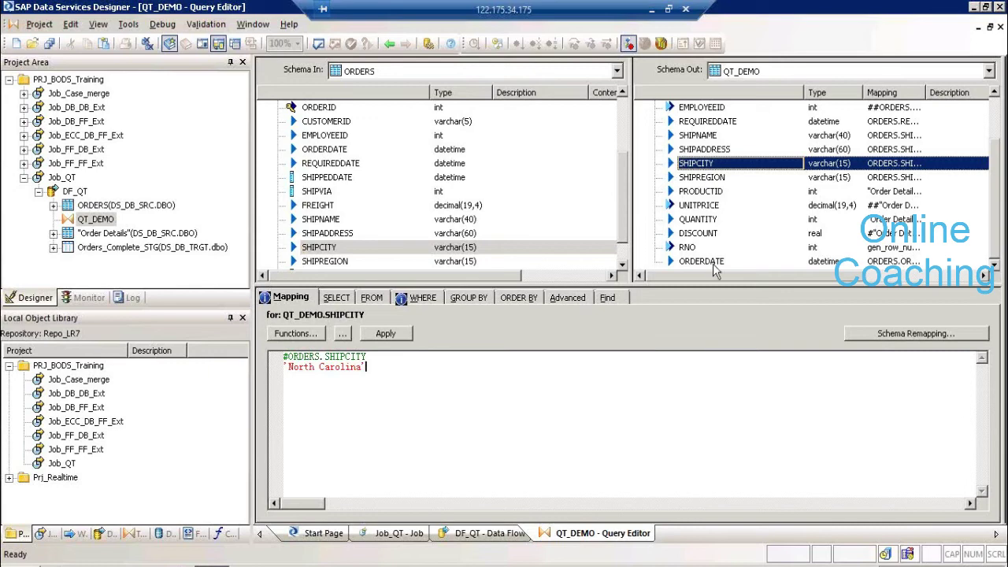
Examine the constant values mapped to the DISCOUNT and SHIPCITY output columns
{"action": "left_click", "coordinate": [677, 233]}
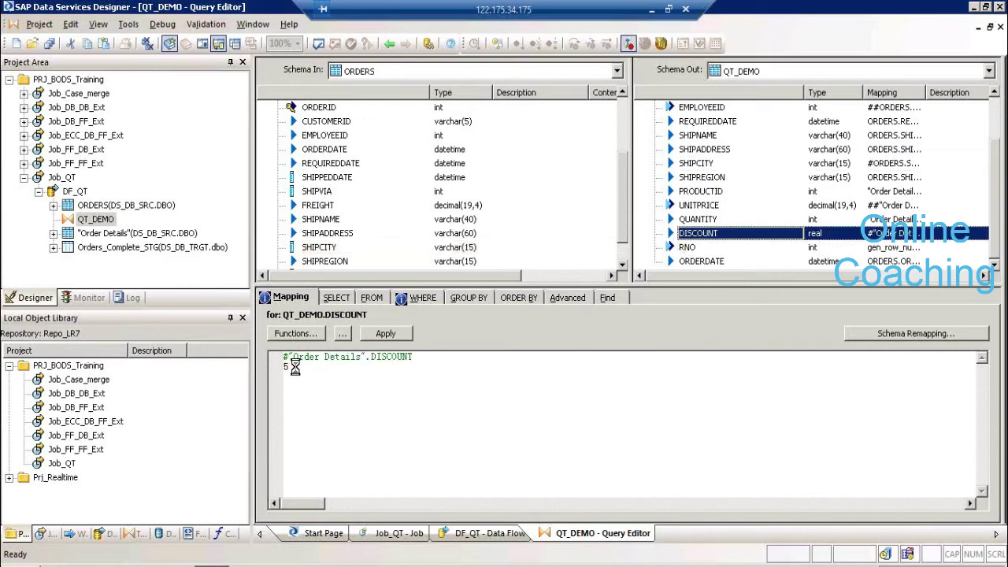
{"action": "left_click_drag", "start_coordinate": [293, 367], "coordinate": [251, 372]}
{"action": "left_click", "coordinate": [700, 164]}
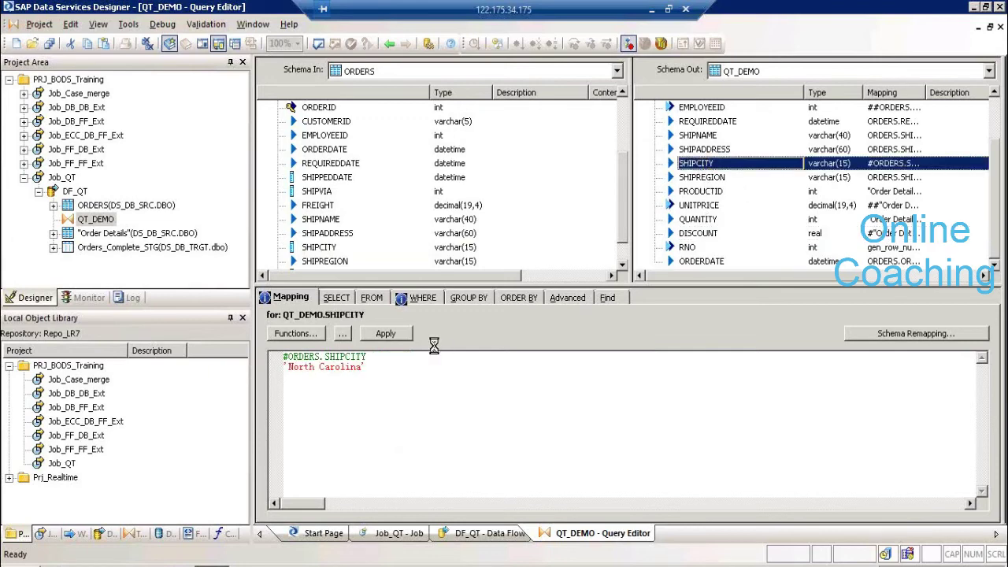
{"action": "left_click_drag", "start_coordinate": [373, 367], "coordinate": [248, 376]}
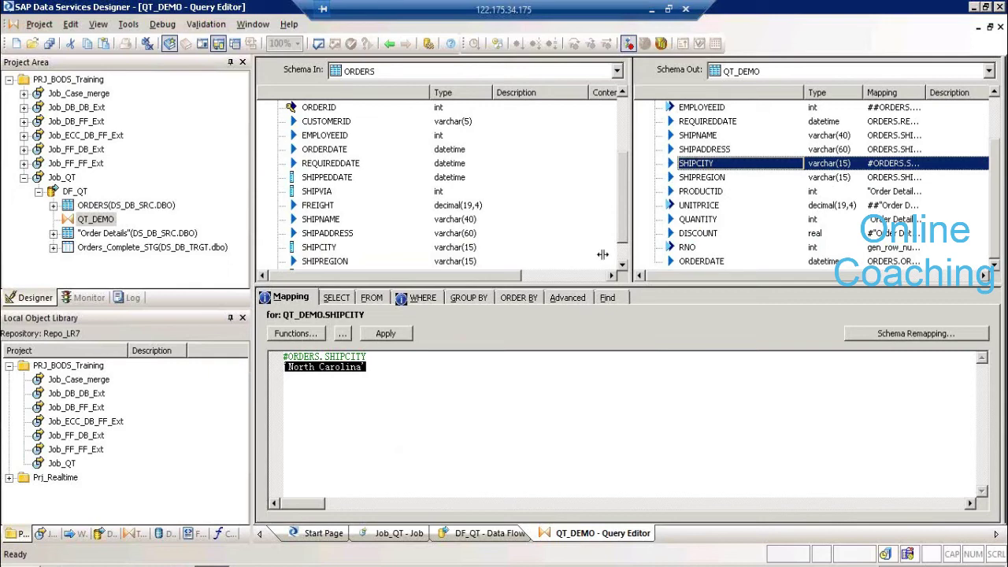
{"action": "left_click", "coordinate": [399, 364]}
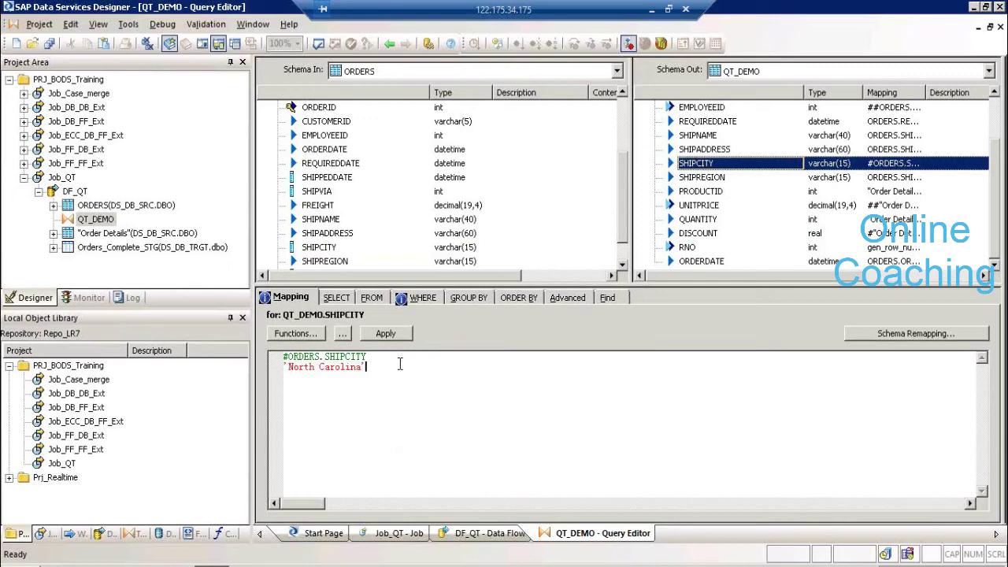
Review the mappings of the DISCOUNT, UNITPRICE, EMPLOYEEID, RNO and SHIPCITY output columns to compare the different mapping types
{"action": "left_click", "coordinate": [675, 233]}
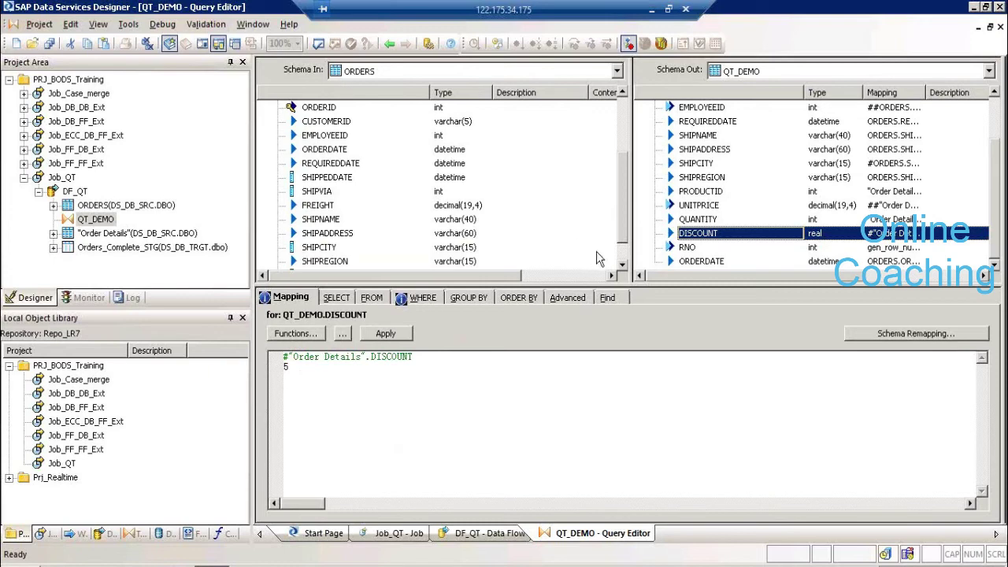
{"action": "left_click", "coordinate": [677, 206]}
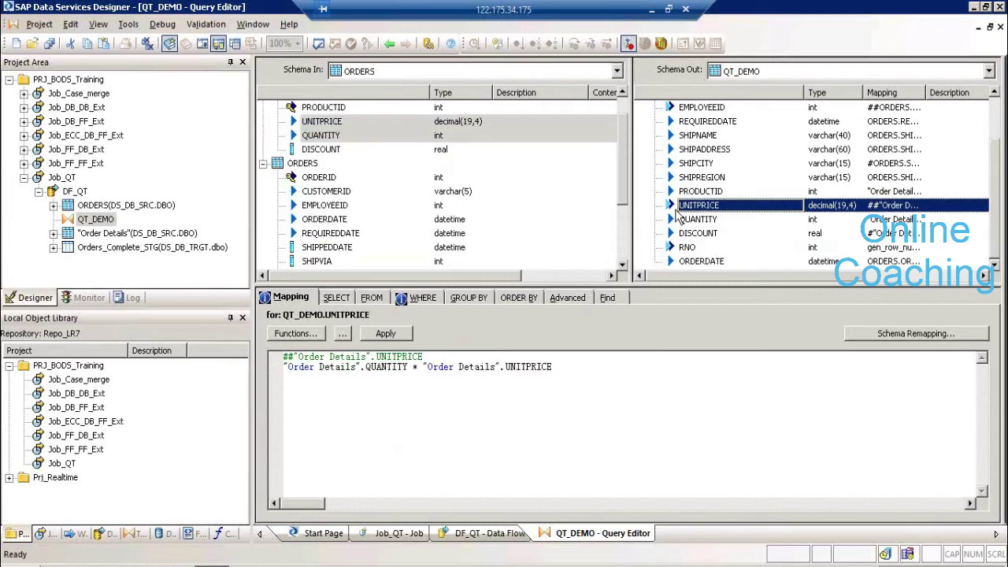
{"action": "left_click", "coordinate": [673, 109]}
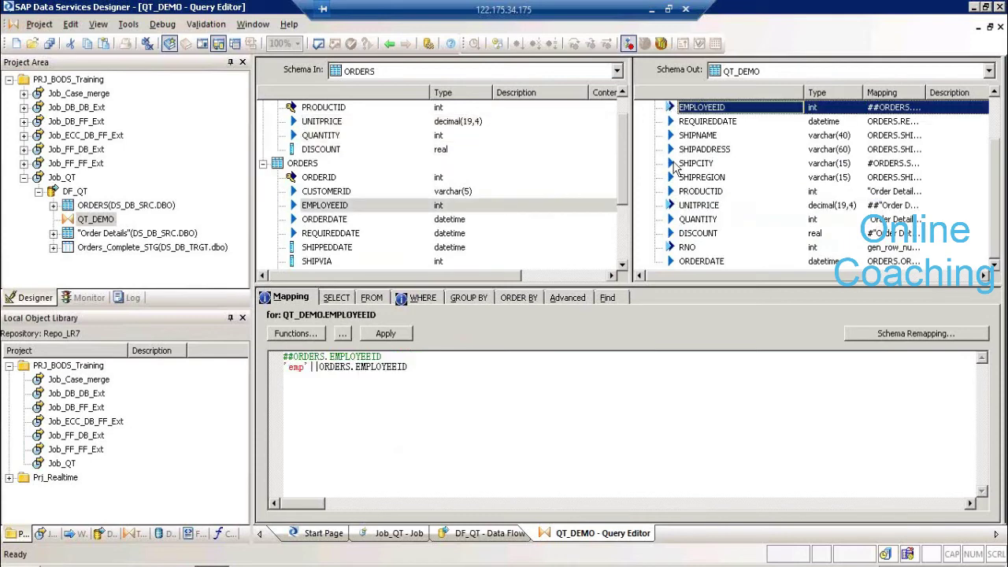
{"action": "left_click", "coordinate": [670, 248]}
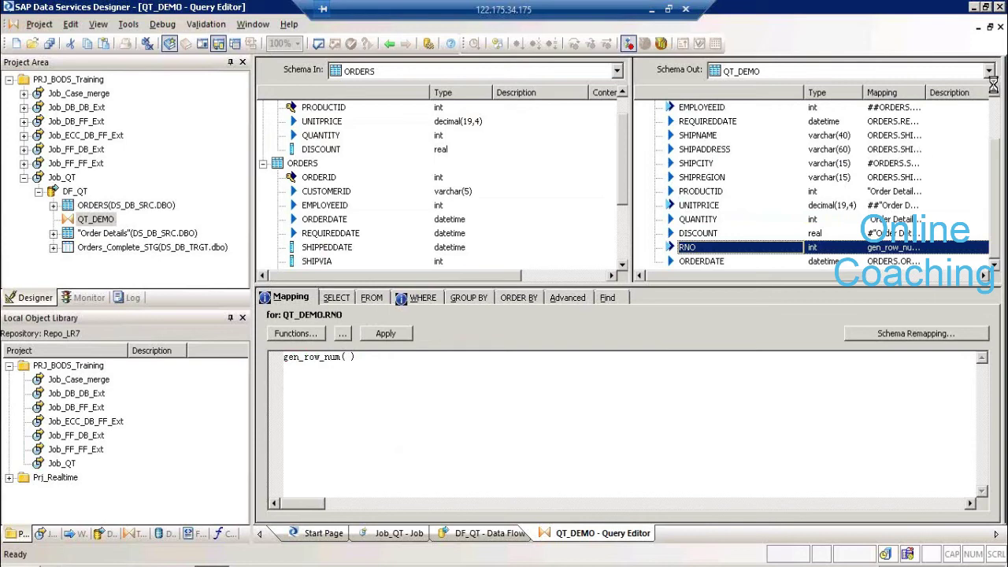
{"action": "scroll", "coordinate": [994, 90], "scroll_direction": "up", "scroll_amount": 2}
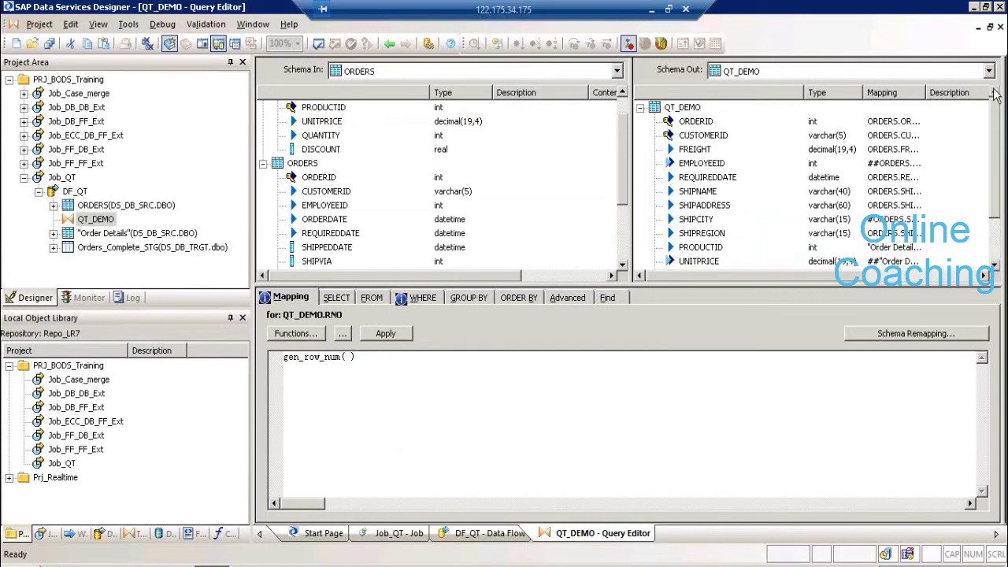
{"action": "left_click", "coordinate": [704, 220]}
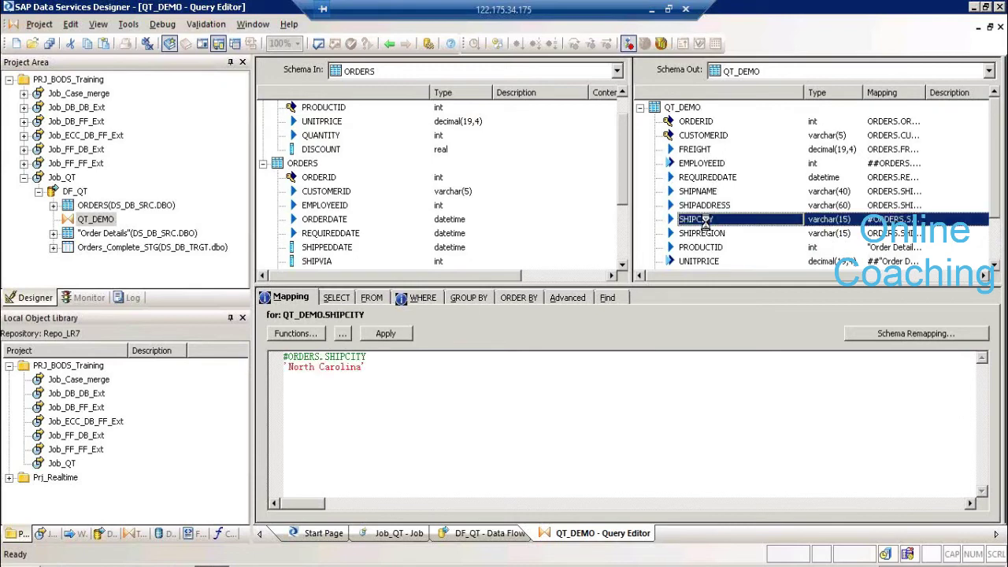
{"action": "left_click", "coordinate": [994, 264]}
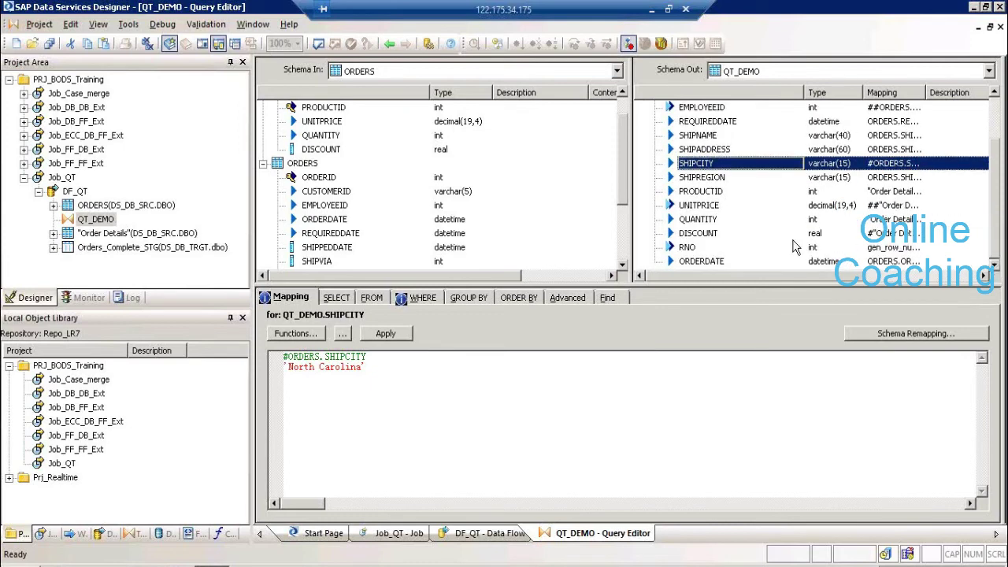
{"action": "left_click", "coordinate": [708, 233]}
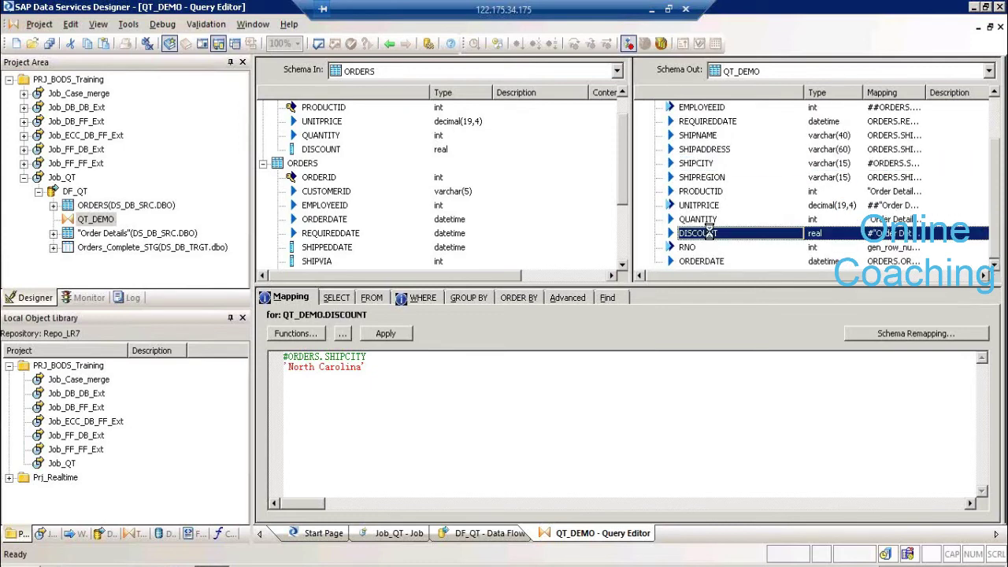
Comment out the existing ORDERS.SHIPREGION mapping of the SHIPREGION output column with #
{"action": "left_click", "coordinate": [712, 178]}
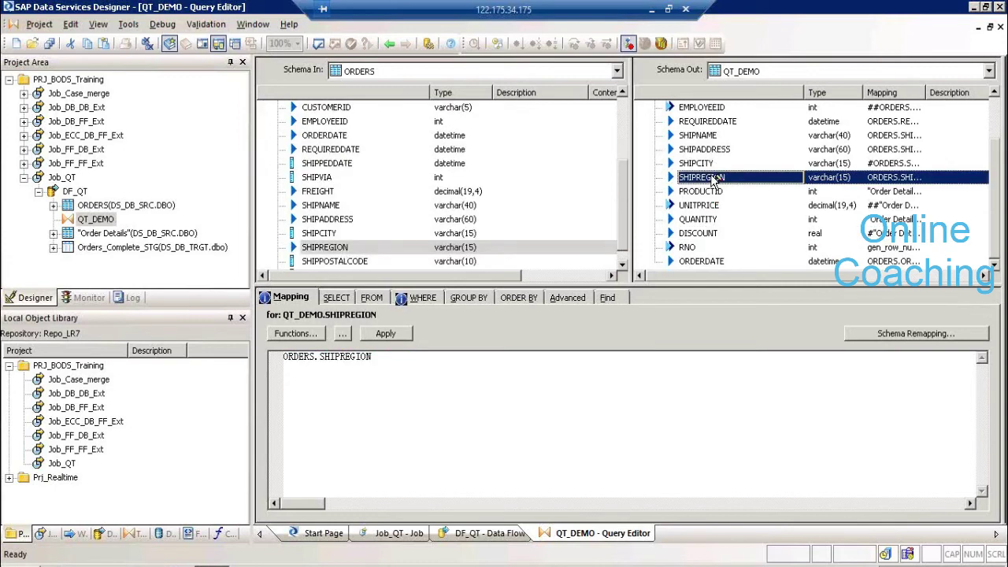
{"action": "left_click", "coordinate": [429, 361]}
{"action": "type", "text": "#"}
{"action": "left_click", "coordinate": [410, 354]}
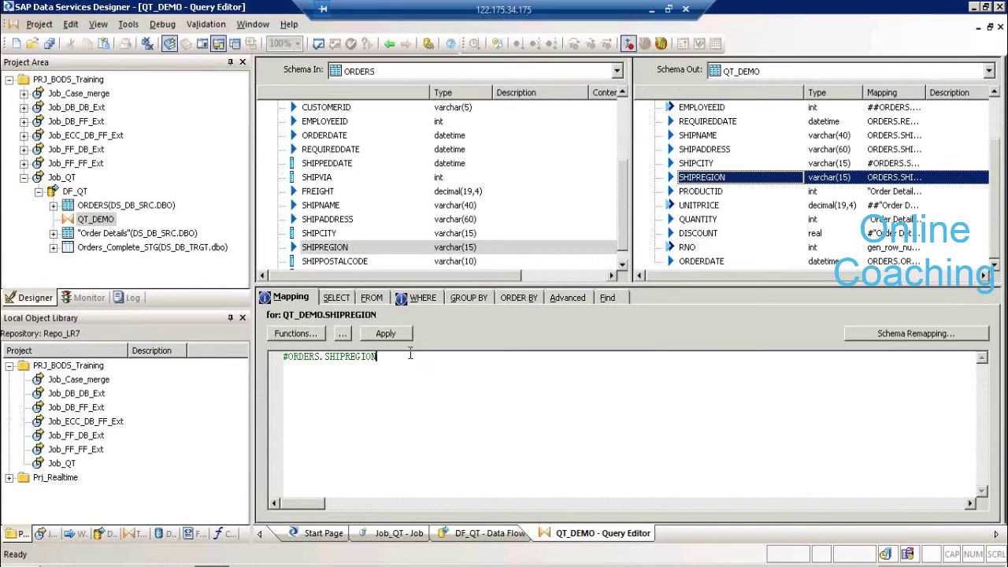
On the line below the comment, map SHIPREGION to decode( ORDERS.SHIPREGION is null,'XYZ',ORDERS.SHIPREGION)
{"action": "key", "text": "Return"}
{"action": "type", "text": "decode("}
{"action": "mouse_move", "coordinate": [304, 367]}
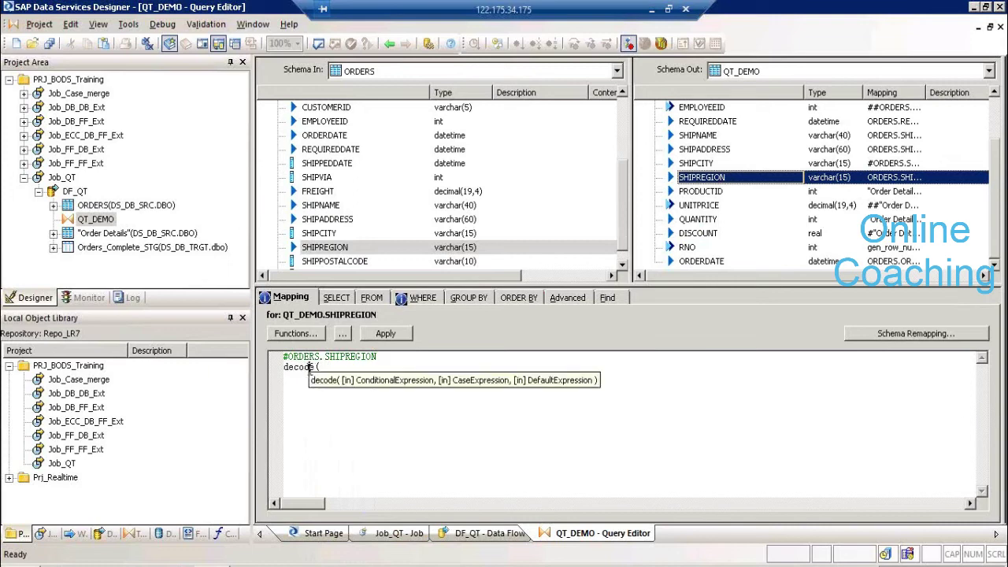
{"action": "left_click", "coordinate": [331, 368]}
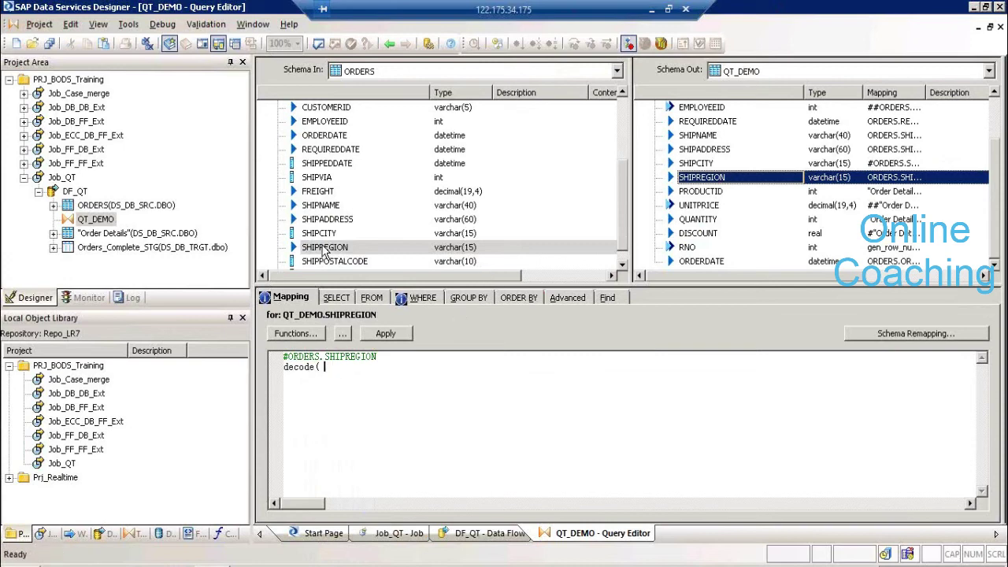
{"action": "left_click_drag", "start_coordinate": [348, 250], "coordinate": [348, 387]}
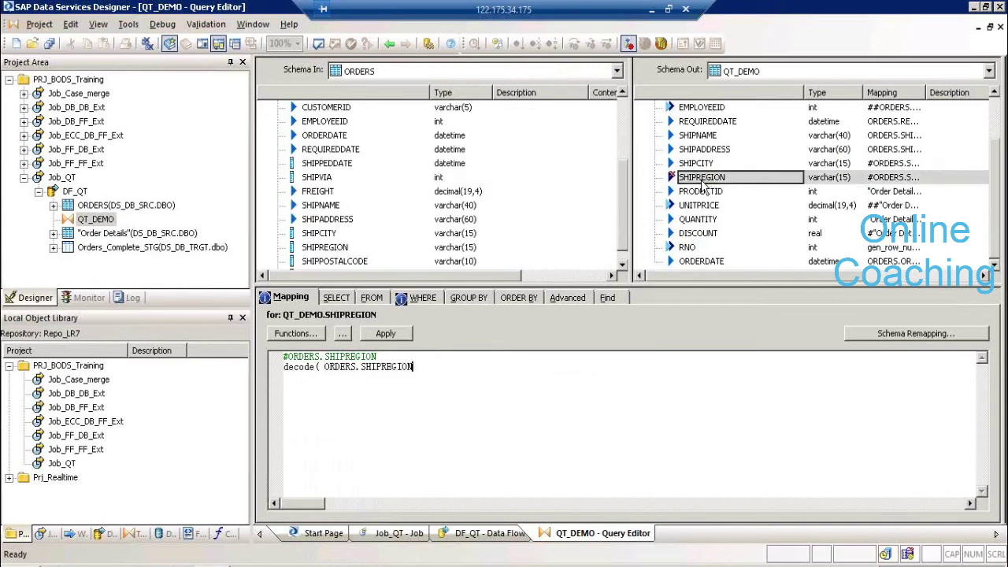
{"action": "type", "text": "i"}
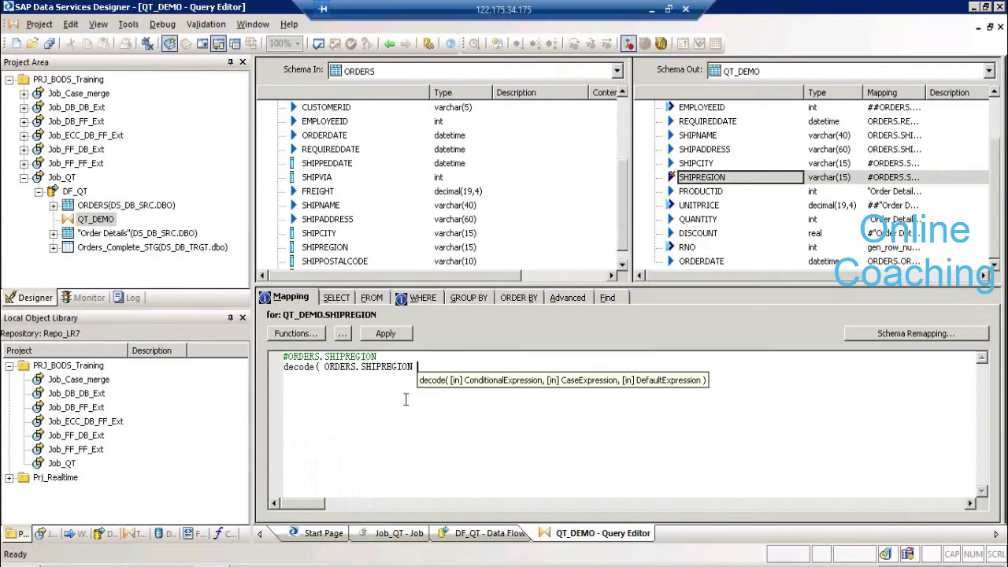
{"action": "type", "text": "s nu"}
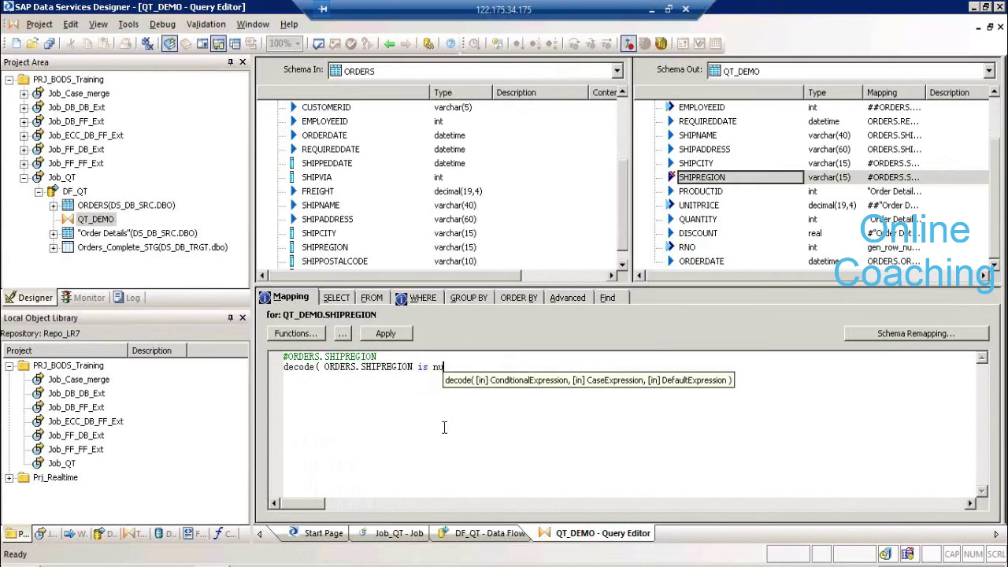
{"action": "type", "text": "ll,'"}
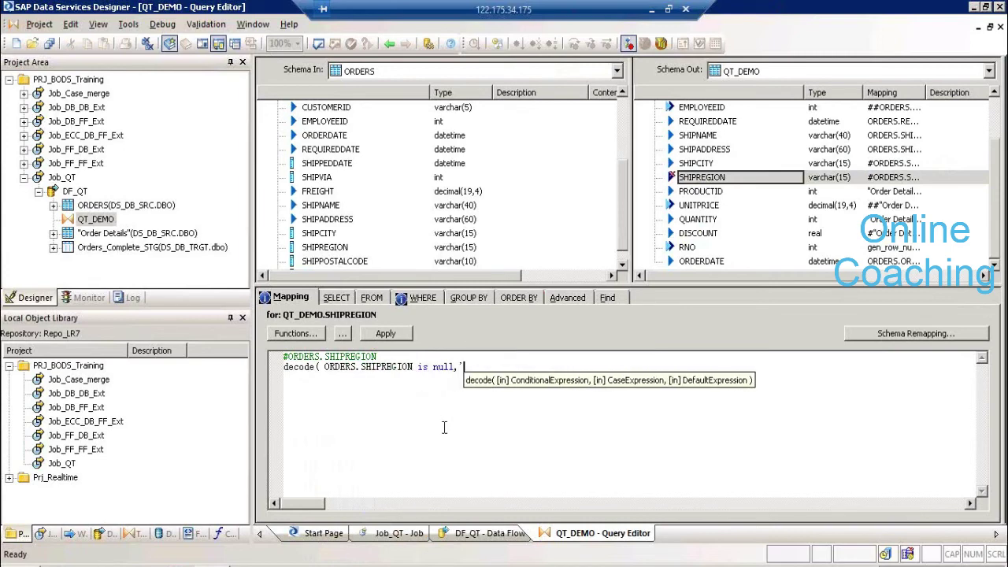
{"action": "type", "text": "XY"}
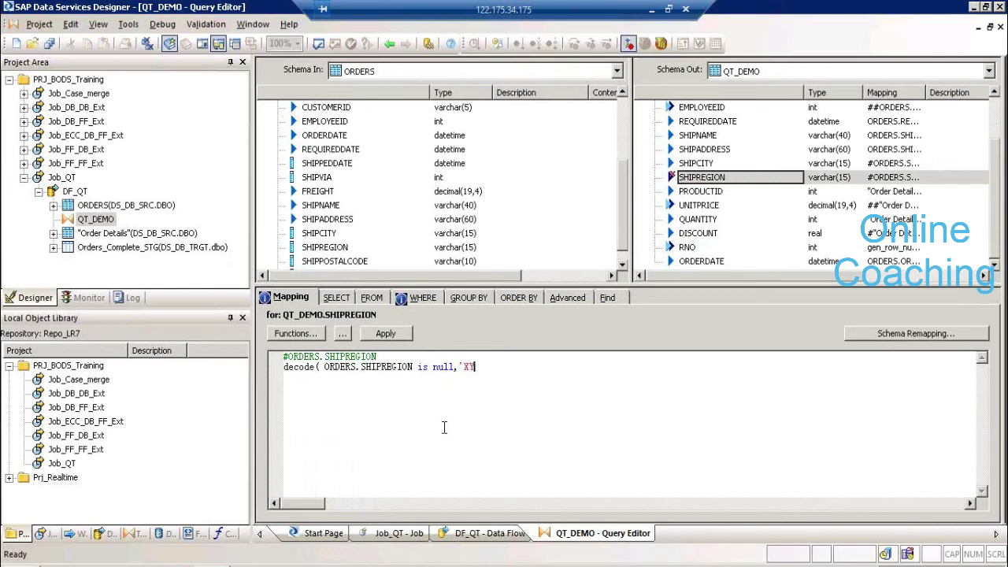
{"action": "type", "text": "Z',"}
{"action": "left_click_drag", "start_coordinate": [350, 247], "coordinate": [500, 367]}
{"action": "type", "text": ")"}
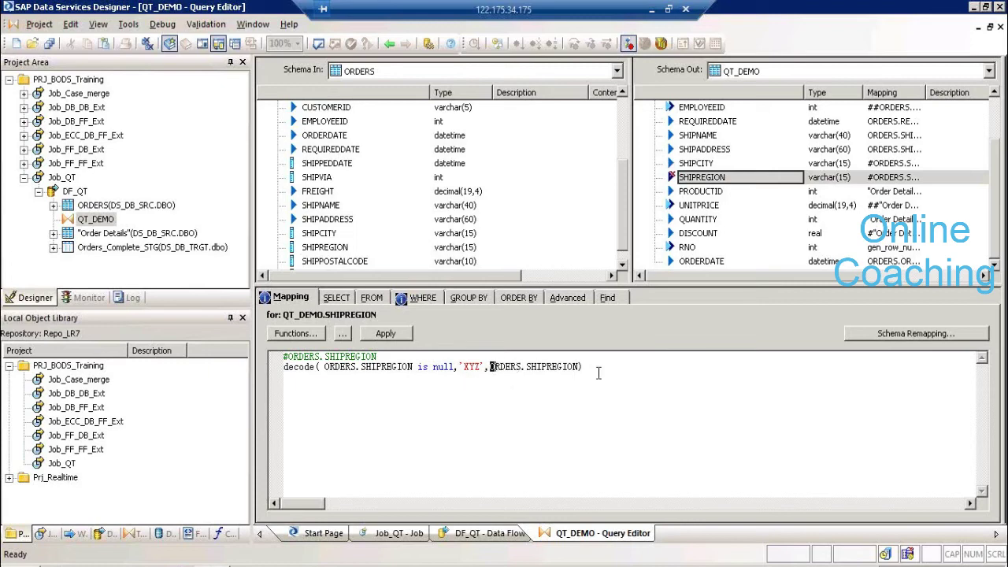
Change the decode function's case value for null regions to '/' and recheck the SHIPREGION mapping
{"action": "left_click_drag", "start_coordinate": [492, 366], "coordinate": [609, 368]}
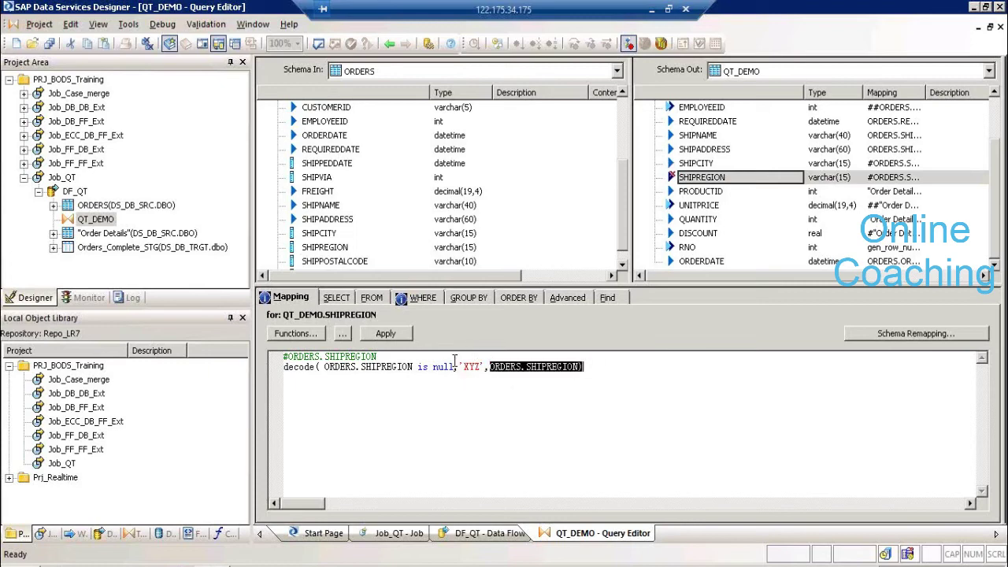
{"action": "left_click_drag", "start_coordinate": [463, 366], "coordinate": [482, 366]}
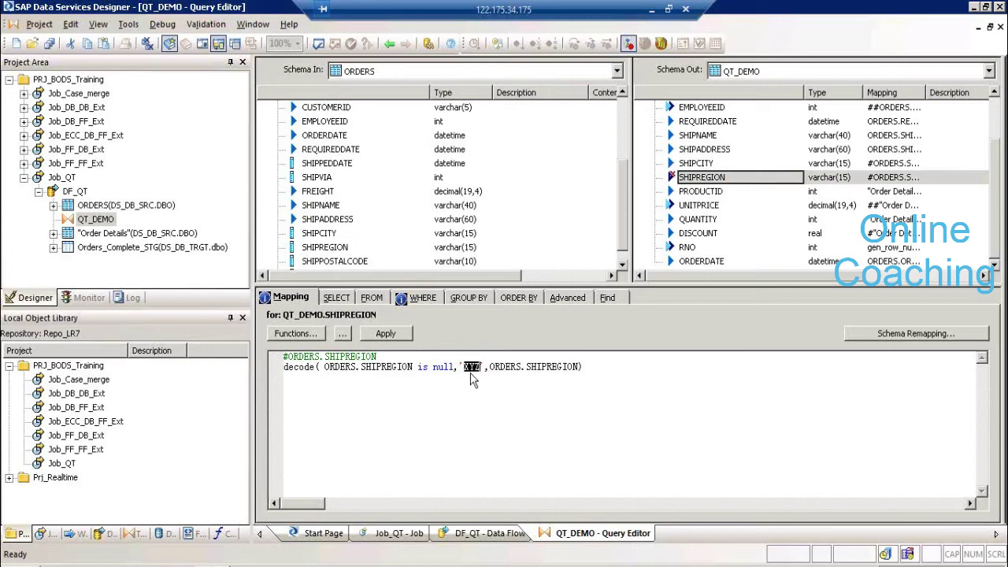
{"action": "type", "text": "/"}
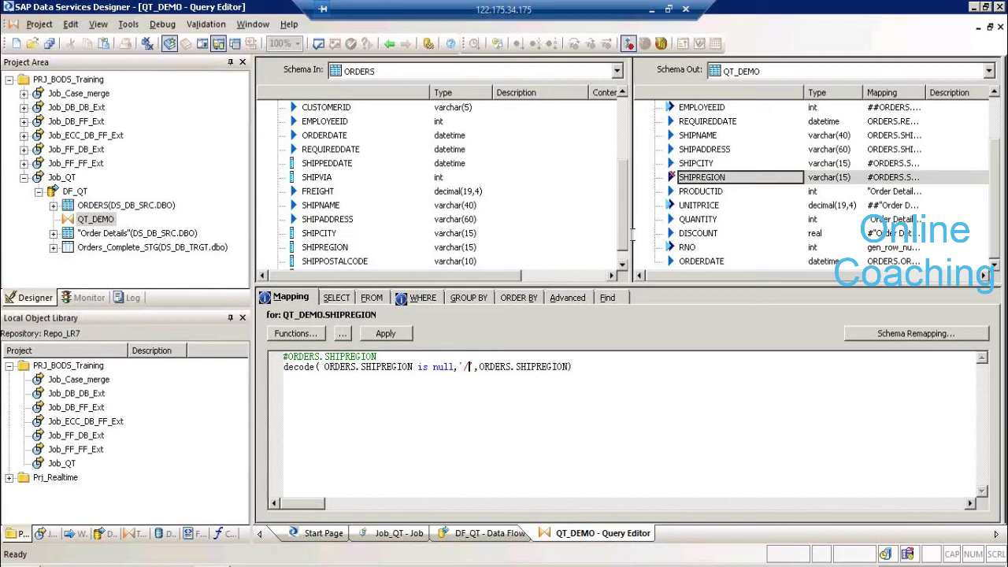
{"action": "left_click", "coordinate": [672, 191]}
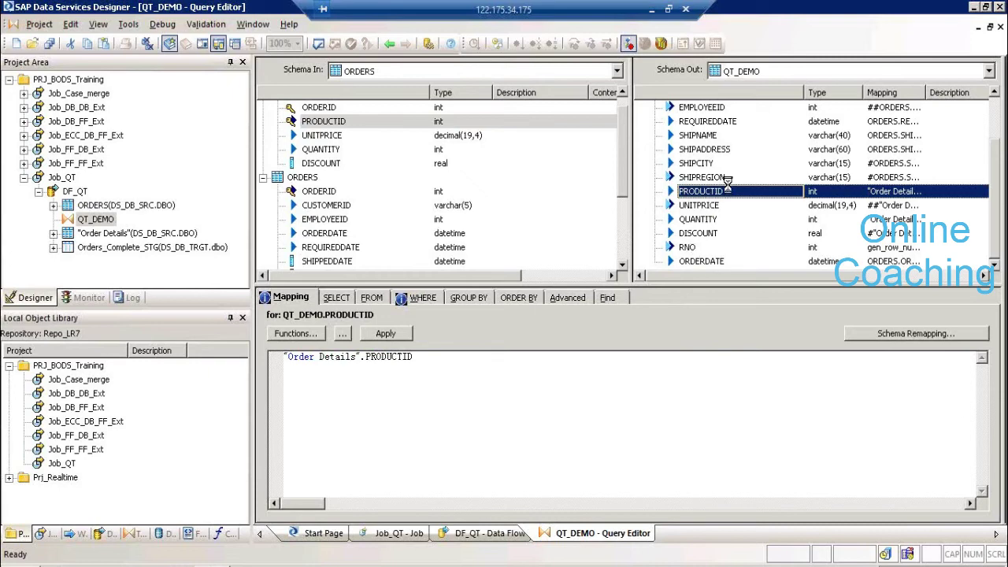
{"action": "left_click", "coordinate": [672, 177]}
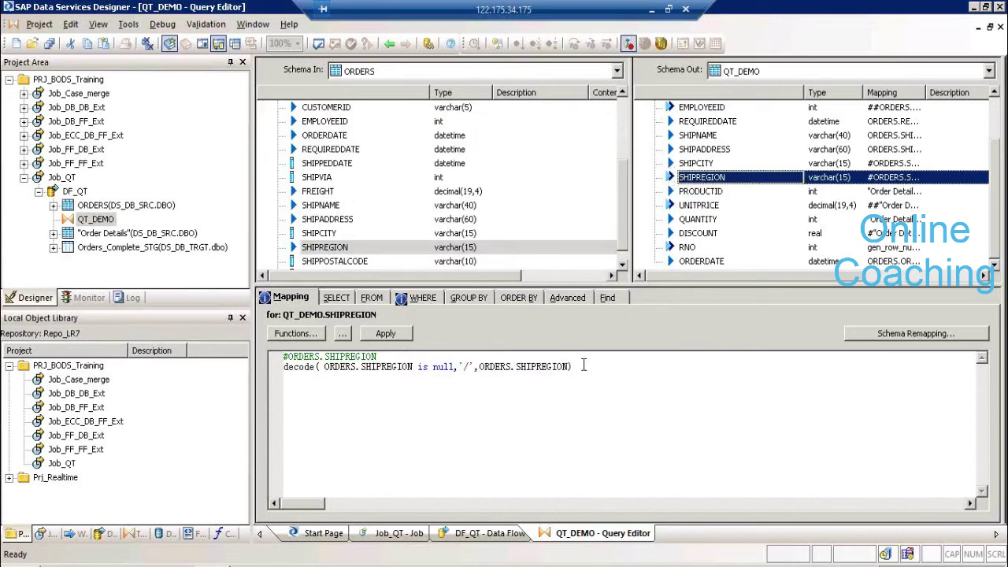
Add the expression ifthenelse( ORDERS.SHIPVIA = 1,'A','B') on a new line below the decode expression in the SHIPREGION mapping
{"action": "type", "text": "ifthenelse("}
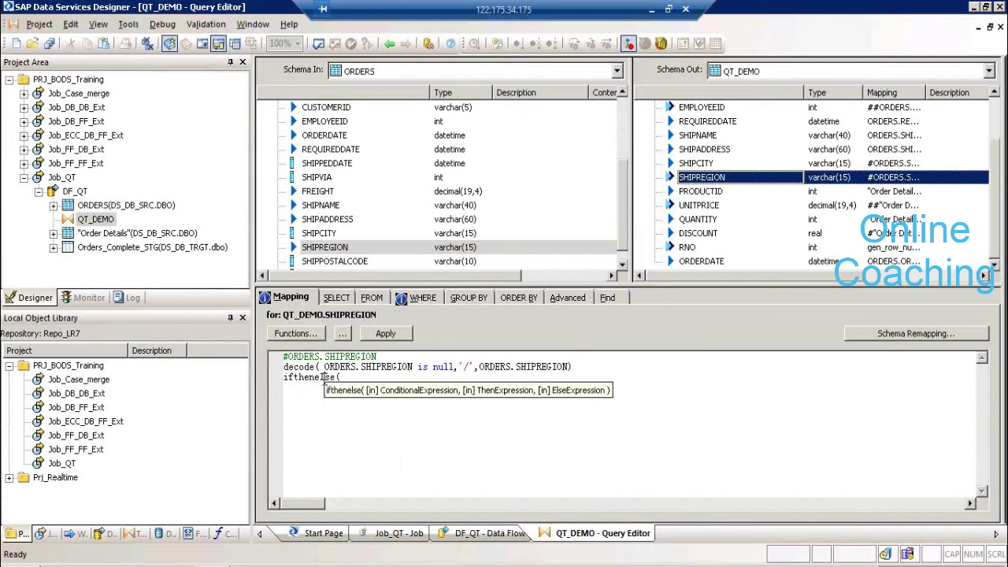
{"action": "left_click", "coordinate": [323, 379]}
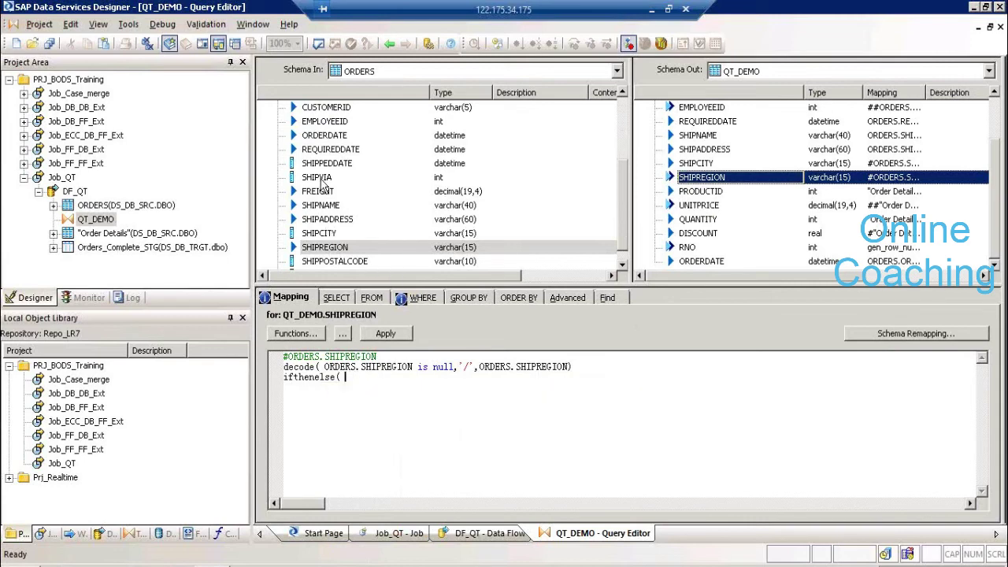
{"action": "left_click", "coordinate": [343, 177]}
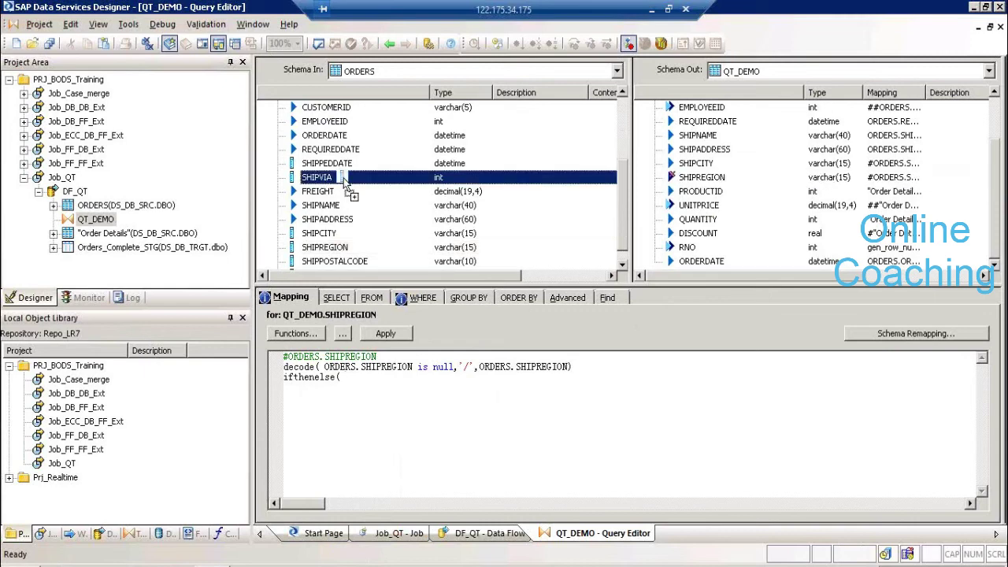
{"action": "left_click_drag", "start_coordinate": [341, 177], "coordinate": [361, 380]}
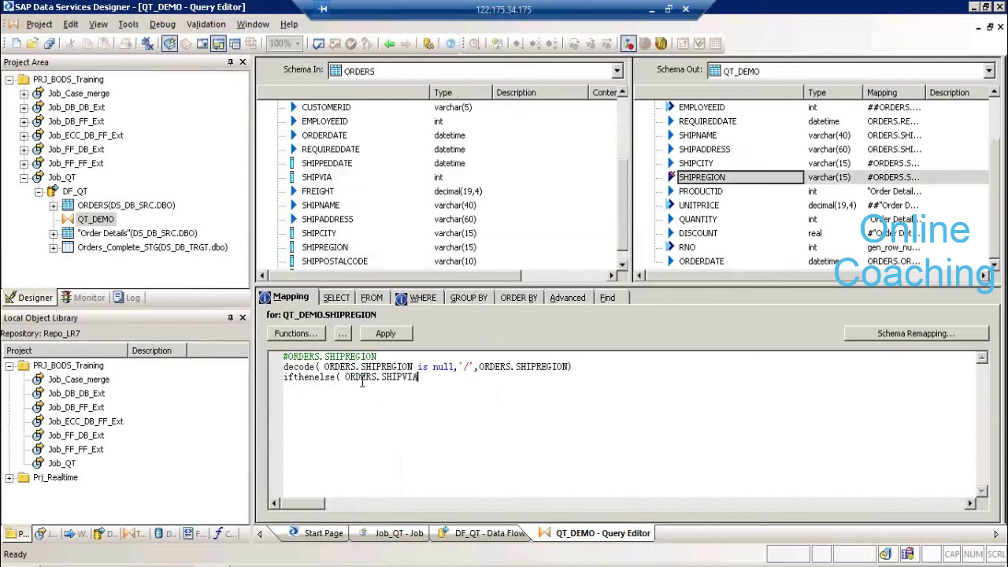
{"action": "type", "text": "= '"}
{"action": "key", "text": "BackSpace"}
{"action": "type", "text": "1"}
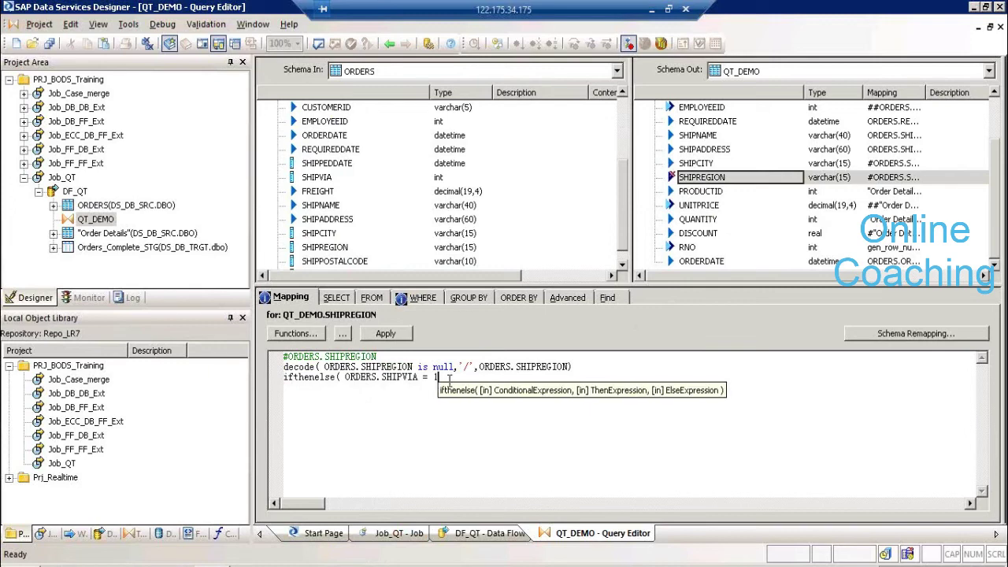
{"action": "type", "text": ","}
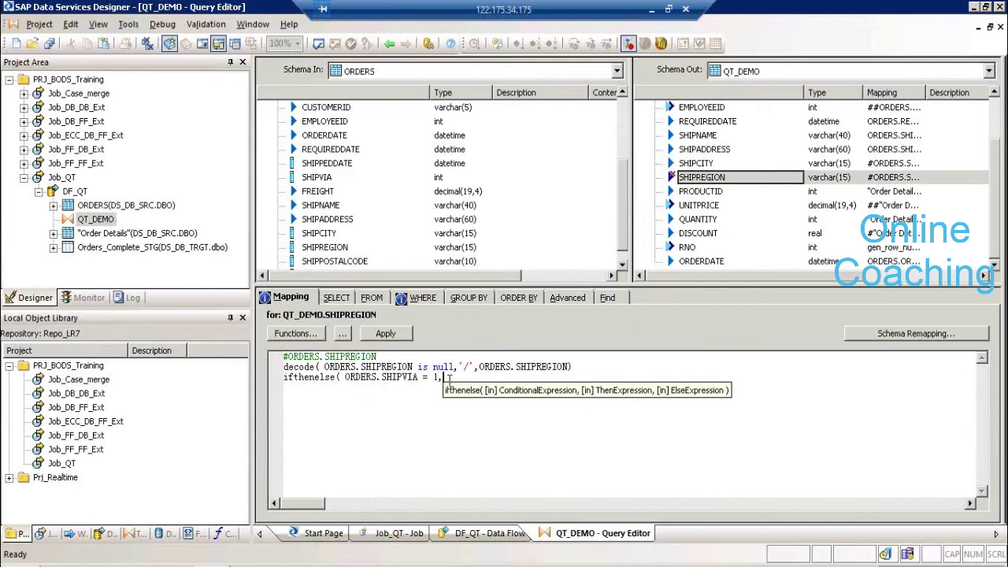
{"action": "type", "text": "'A'"}
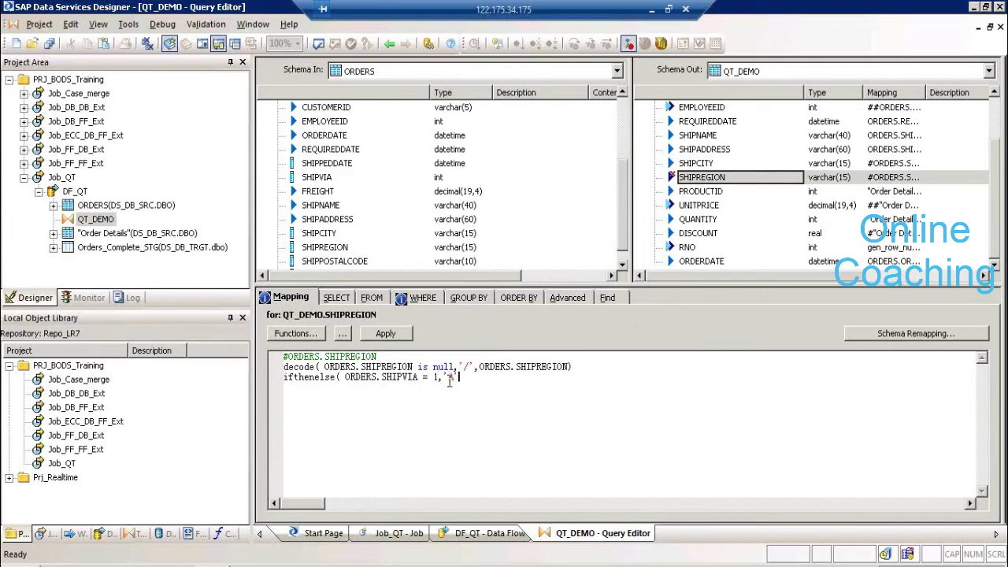
{"action": "type", "text": ",'B')"}
{"action": "left_click", "coordinate": [548, 252]}
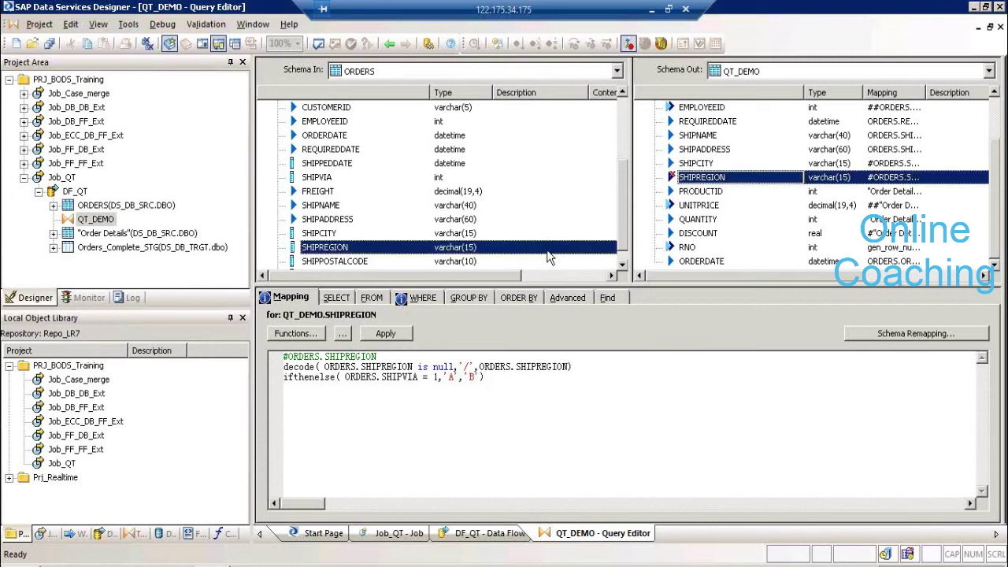
Comment out the decode line with ## and recheck the SHIPREGION mapping with only the ifthenelse expression active
{"action": "left_click", "coordinate": [285, 370]}
{"action": "type", "text": "#"}
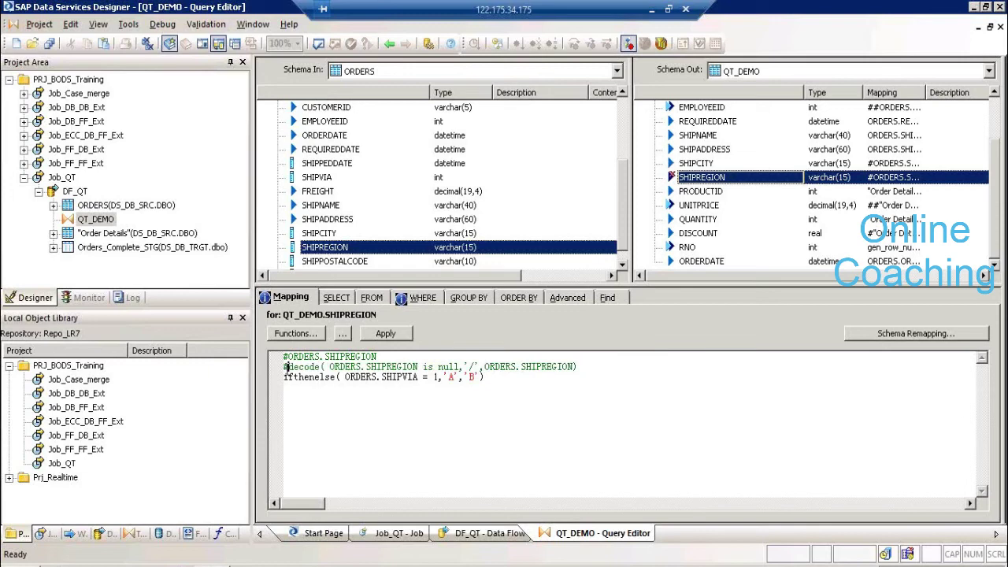
{"action": "type", "text": "#"}
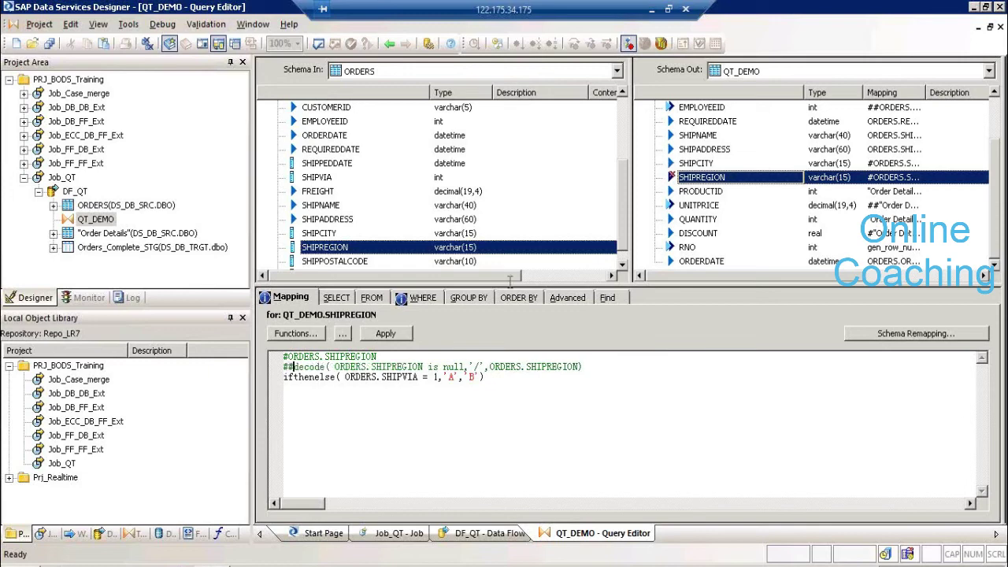
{"action": "left_click", "coordinate": [670, 194]}
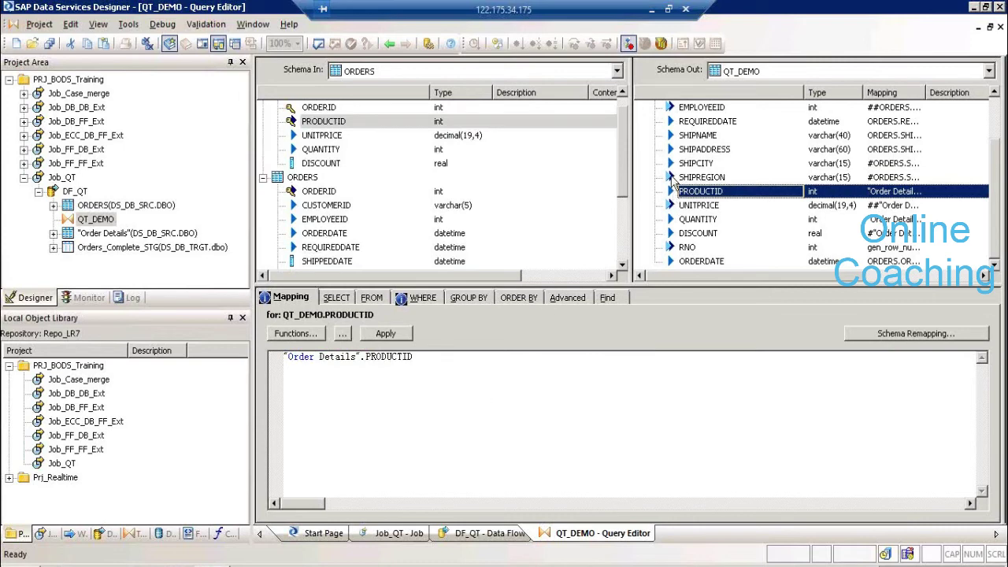
{"action": "left_click", "coordinate": [671, 178]}
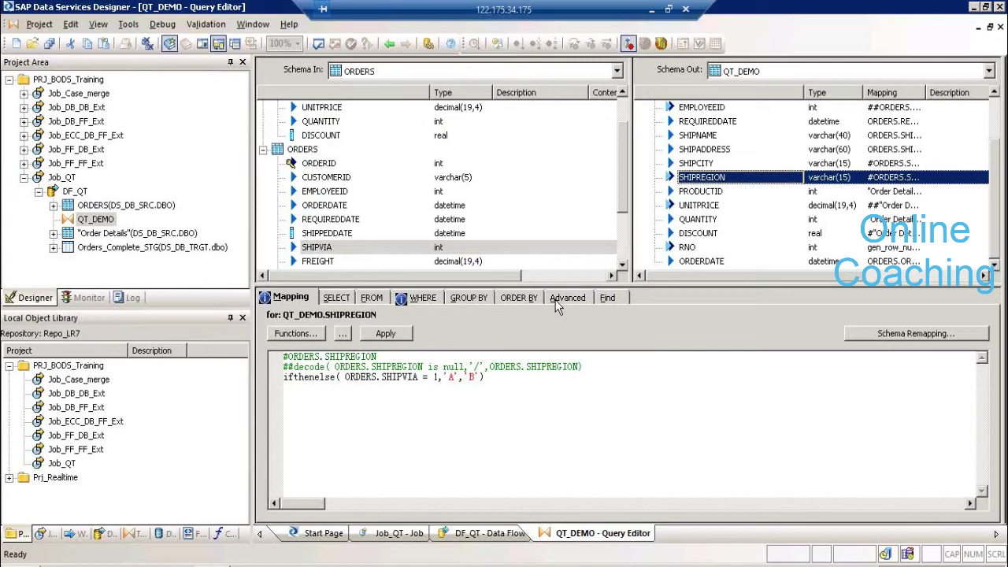
Comment out the ifthenelse line with ## and remove the ## from the decode line in the SHIPREGION mapping
{"action": "left_click", "coordinate": [491, 376]}
{"action": "left_click", "coordinate": [286, 377], "text": "shift"}
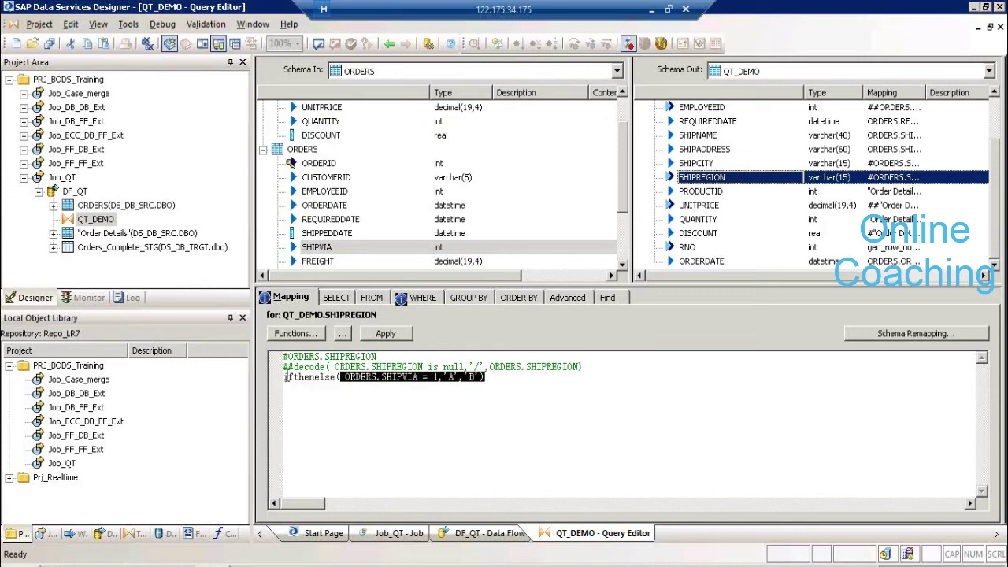
{"action": "left_click", "coordinate": [285, 377]}
{"action": "type", "text": "#"}
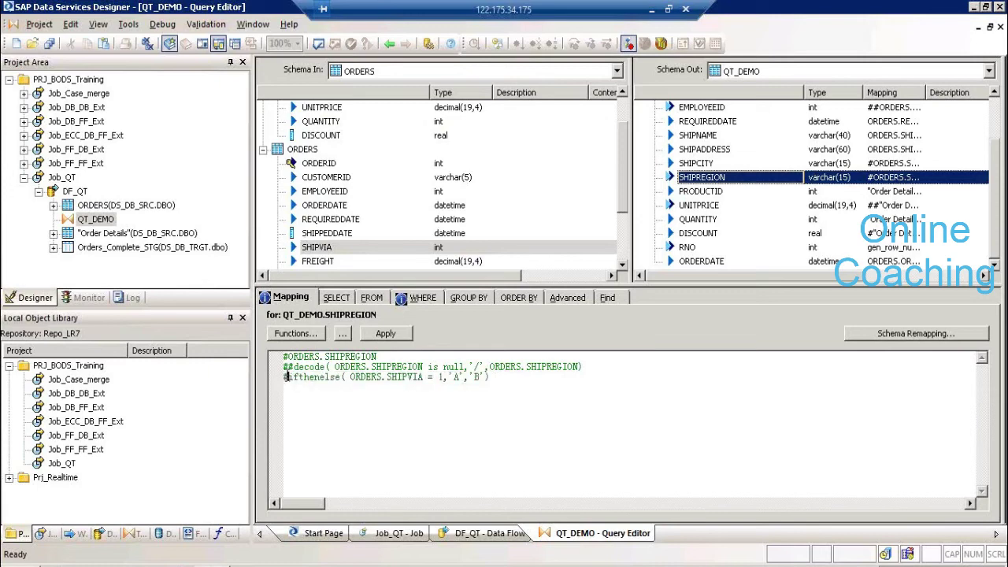
{"action": "type", "text": "#"}
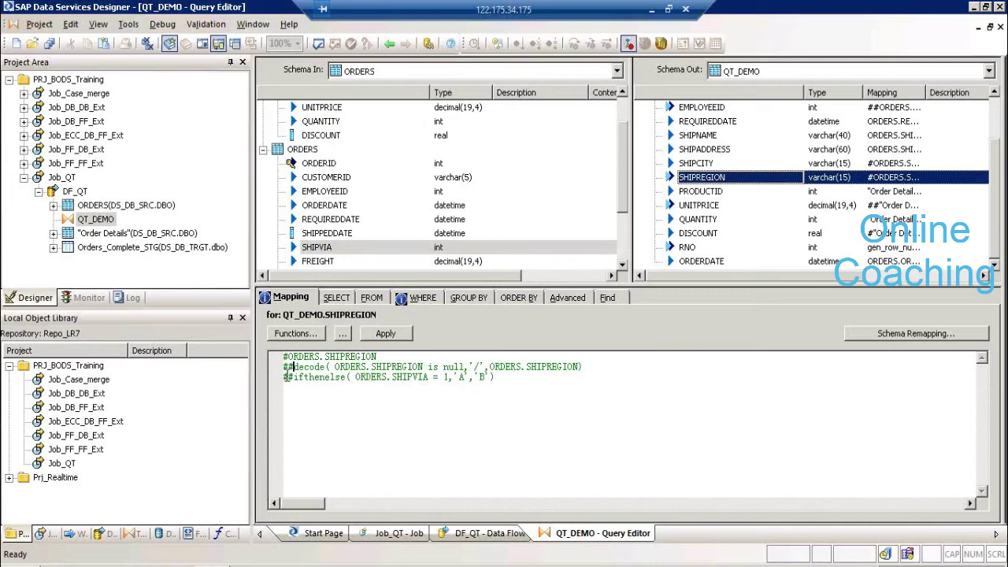
{"action": "left_click", "coordinate": [291, 366]}
{"action": "key", "text": "BackSpace"}
{"action": "key", "text": "BackSpace"}
{"action": "key", "text": "BackSpace"}
{"action": "key", "text": "Return"}
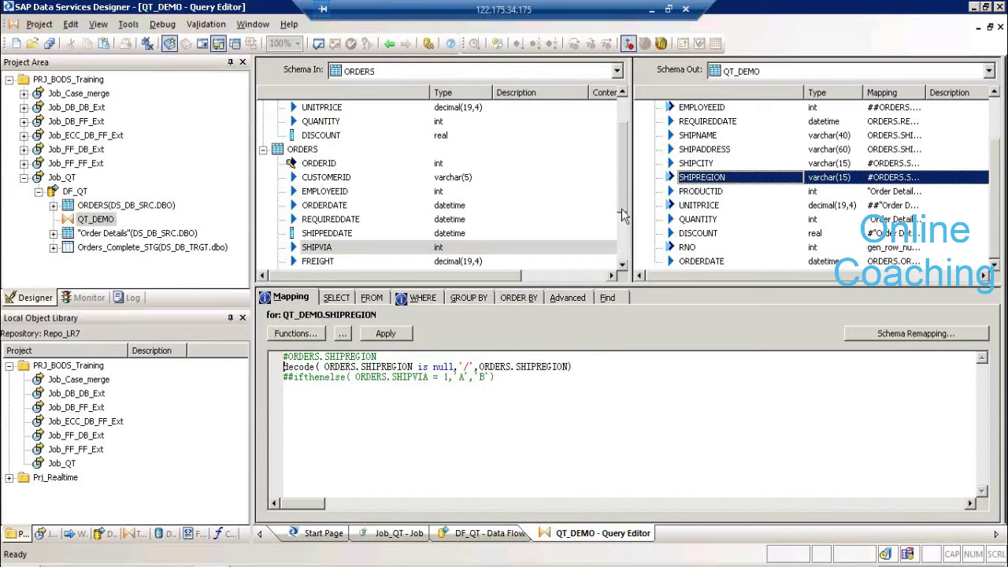
Change the PRODUCTID mapping to ltrim_blanks( rtrim_blanks("Order Details".PRODUCTID)) and recheck the stored expression
{"action": "key", "text": "Down"}
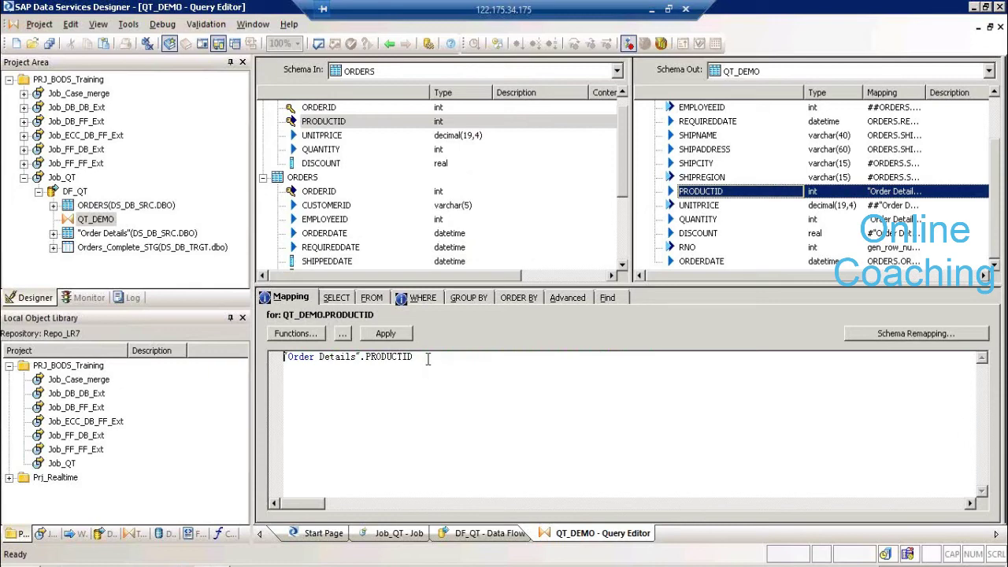
{"action": "type", "text": "l"}
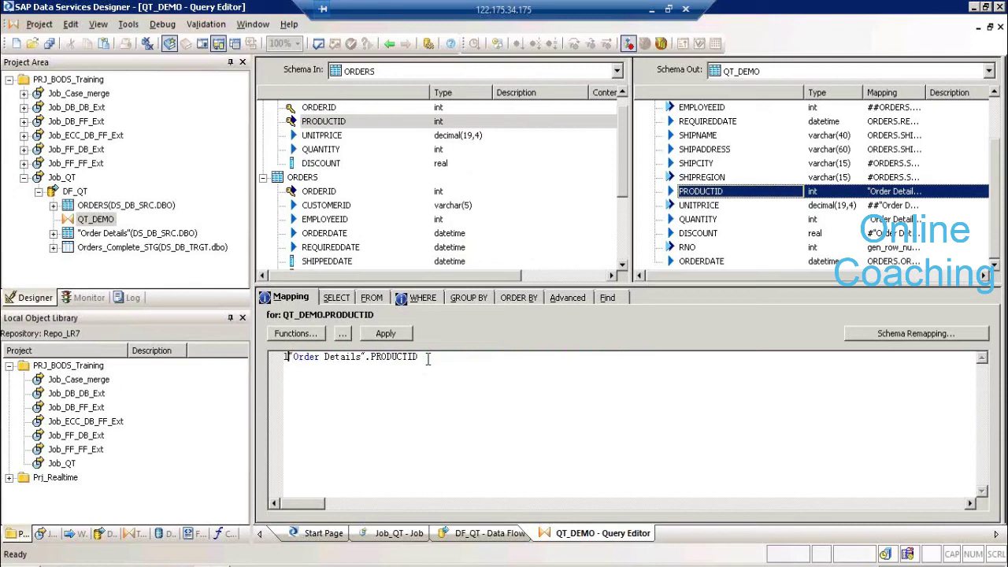
{"action": "type", "text": "trim_"}
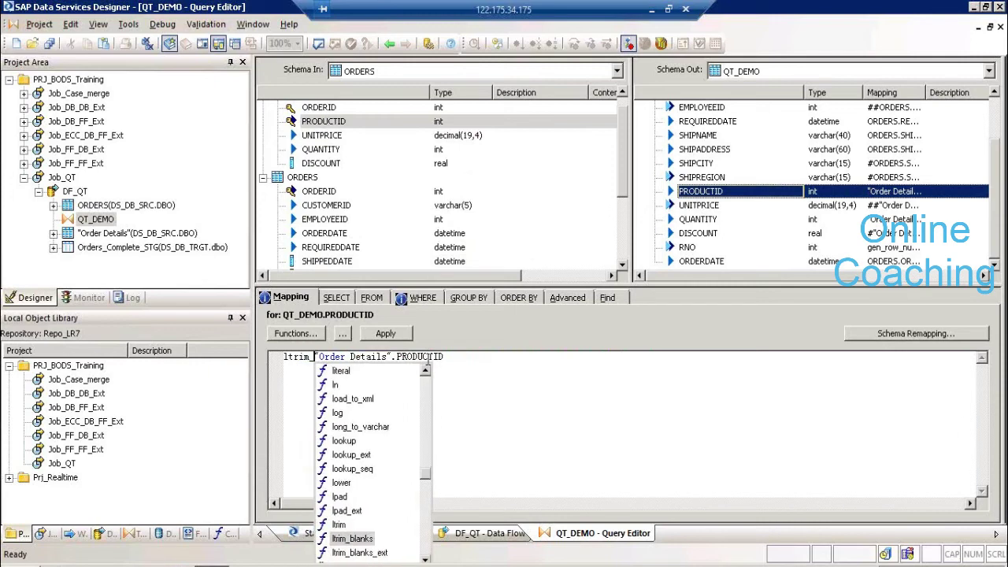
{"action": "type", "text": "b"}
{"action": "type", "text": "lanks( "}
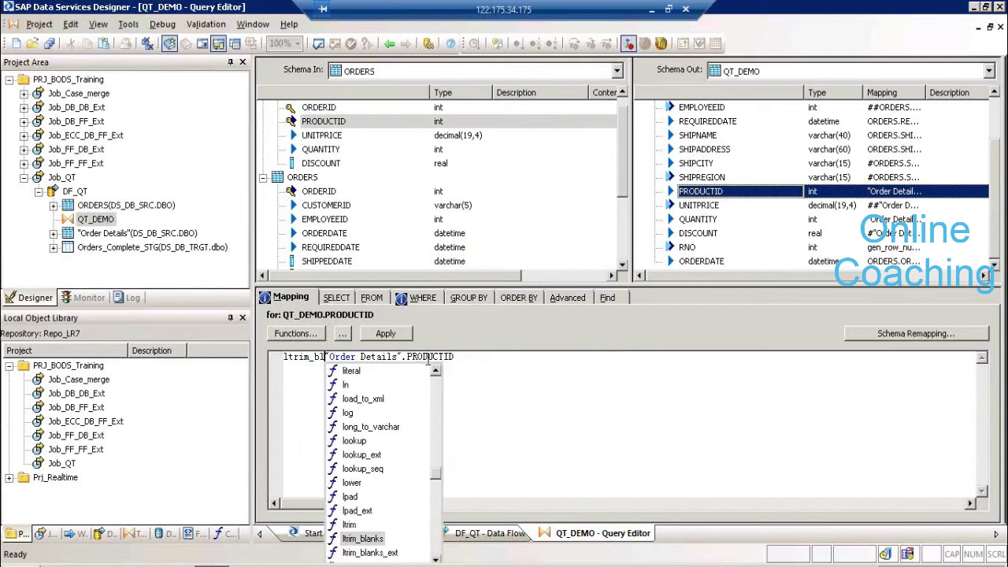
{"action": "type", "text": "r"}
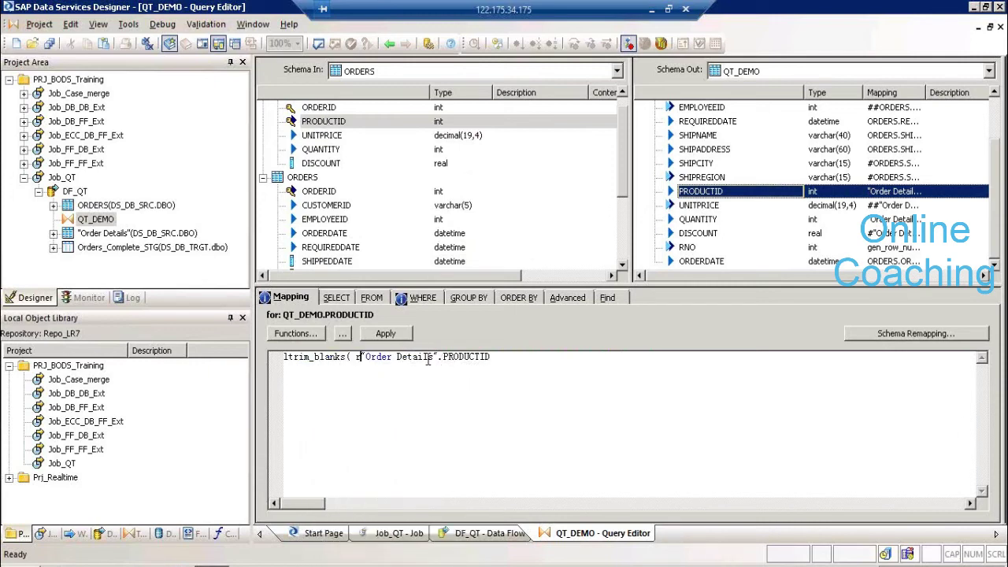
{"action": "type", "text": "trim_"}
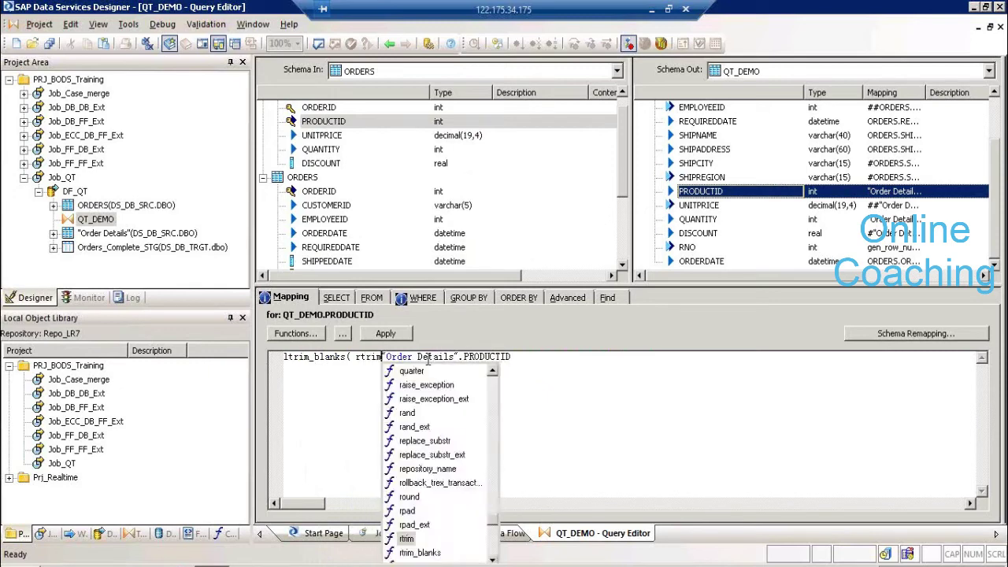
{"action": "type", "text": "blanks("}
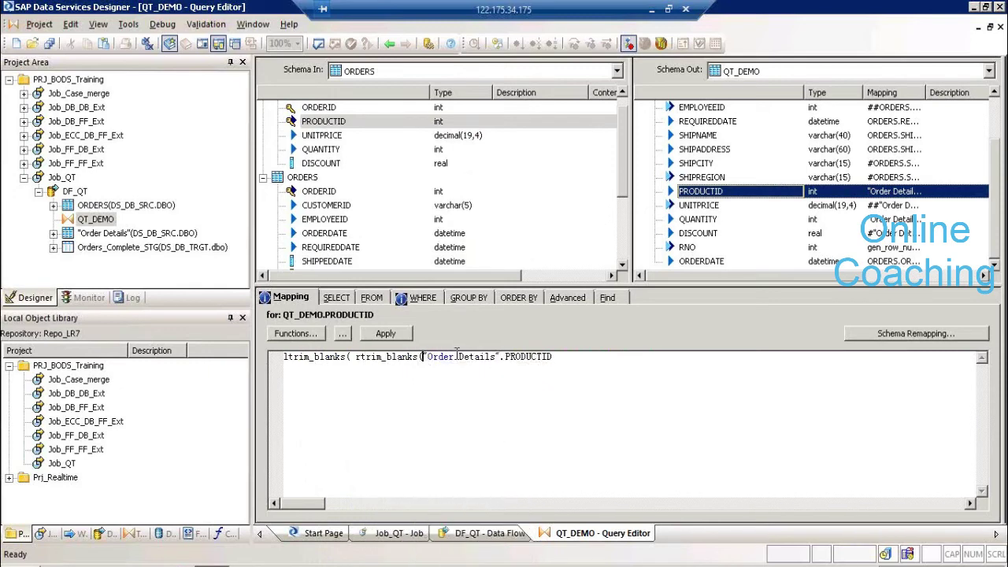
{"action": "left_click", "coordinate": [565, 355]}
{"action": "type", "text": "))"}
{"action": "left_click", "coordinate": [687, 206]}
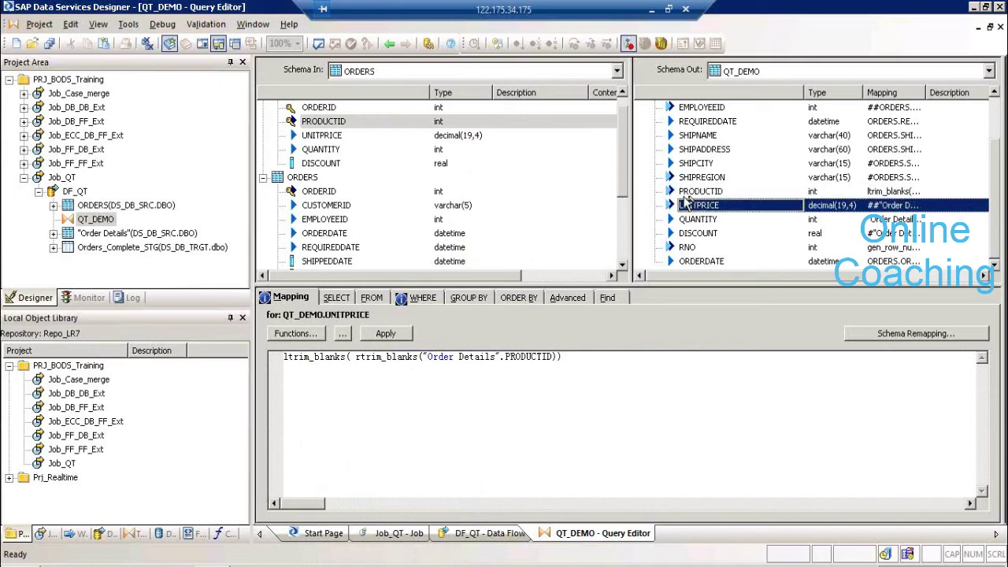
{"action": "left_click", "coordinate": [685, 194]}
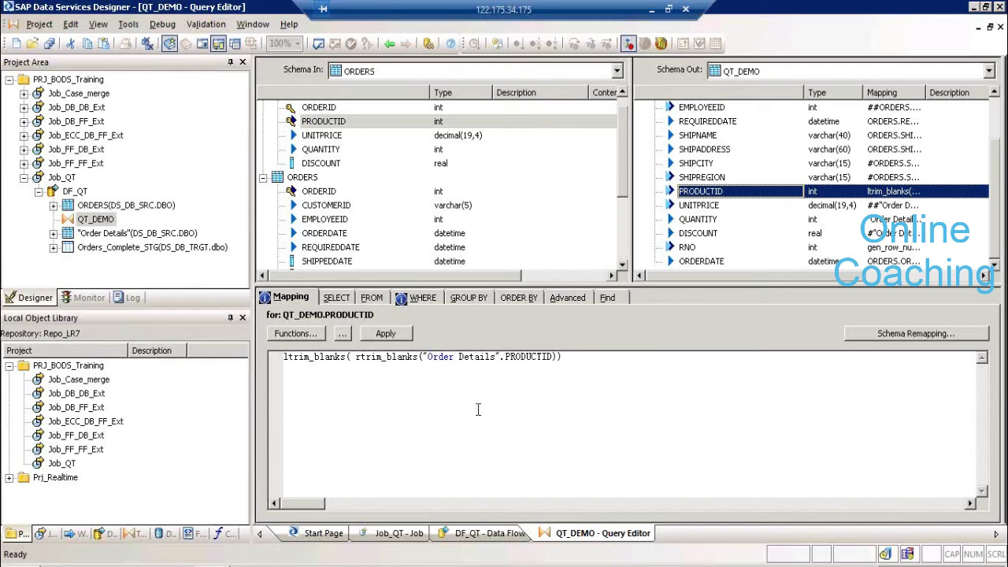
Examine the functions offered in each function category, from Aggregate Functions through Validation Functions, without inserting any
{"action": "left_click", "coordinate": [307, 336]}
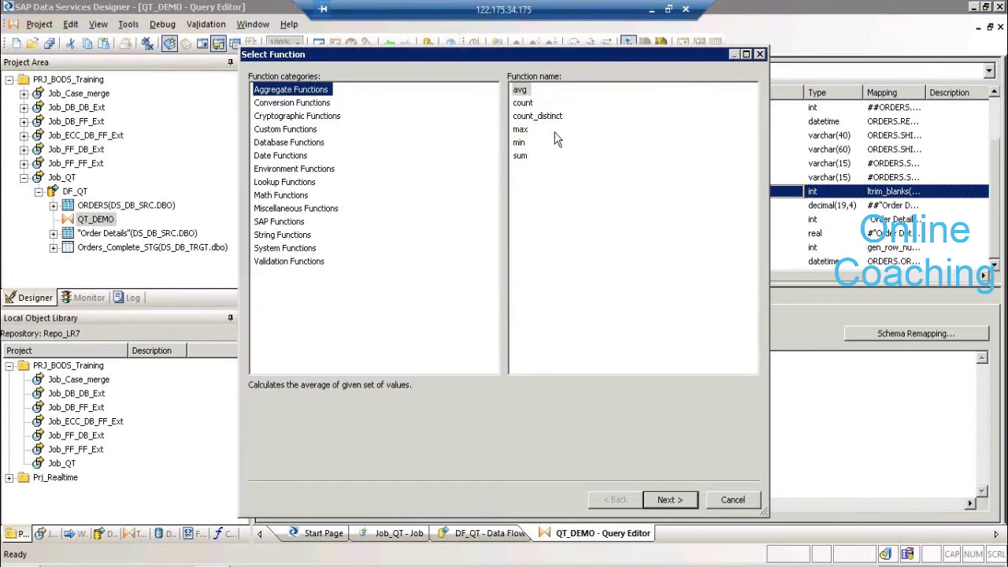
{"action": "left_click", "coordinate": [295, 103]}
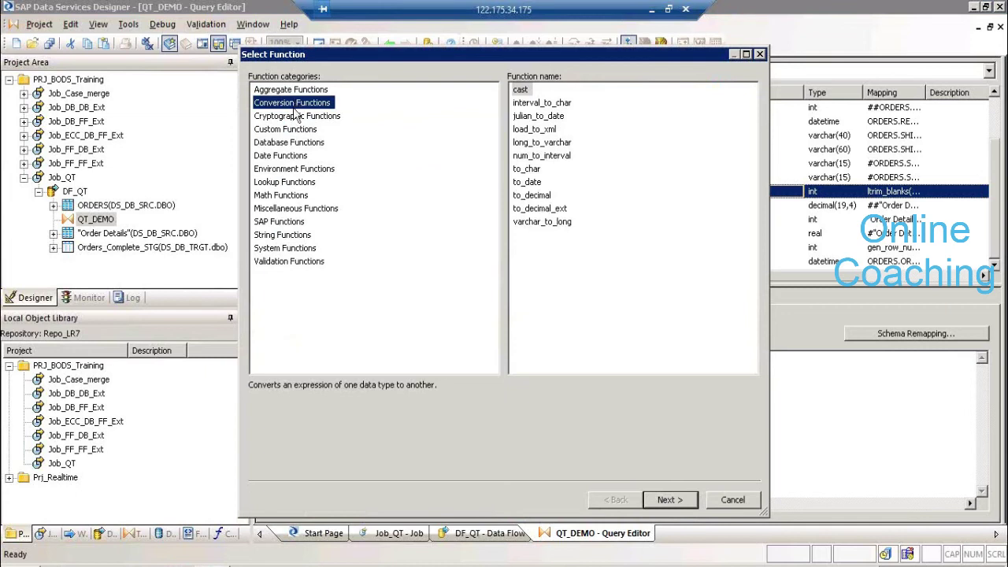
{"action": "left_click", "coordinate": [296, 117]}
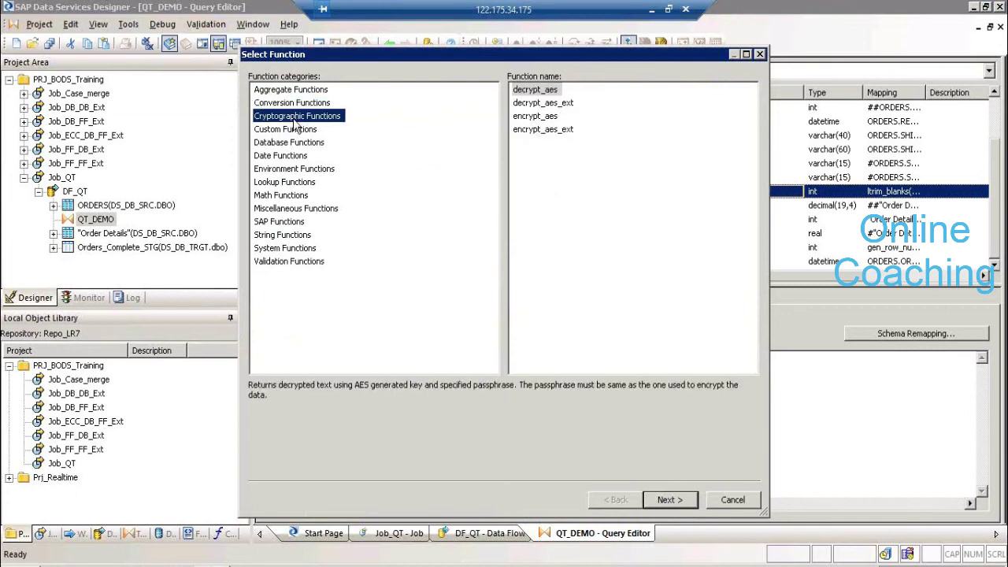
{"action": "left_click", "coordinate": [298, 130]}
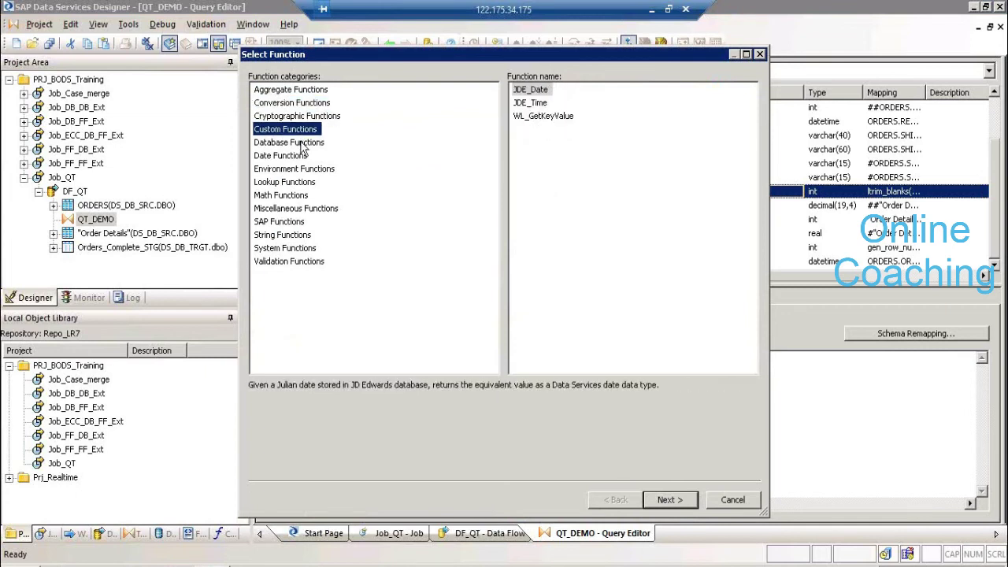
{"action": "left_click", "coordinate": [301, 144]}
{"action": "left_click", "coordinate": [293, 158]}
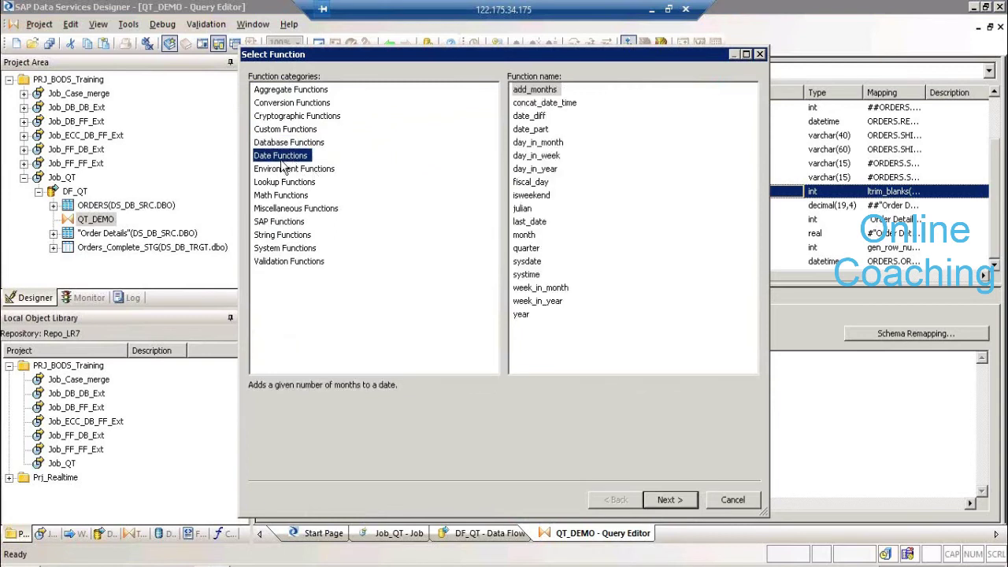
{"action": "left_click", "coordinate": [310, 172]}
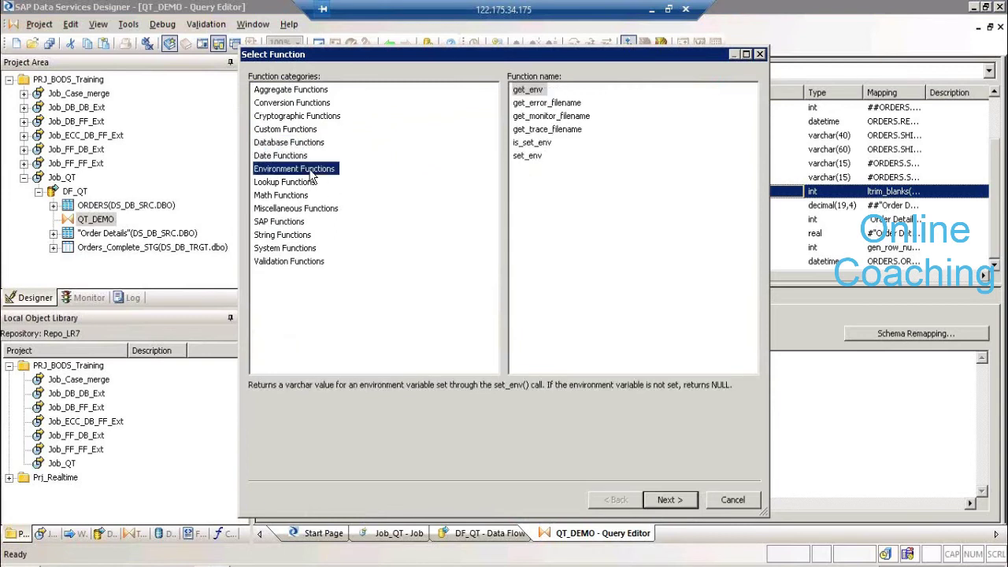
{"action": "left_click", "coordinate": [307, 184]}
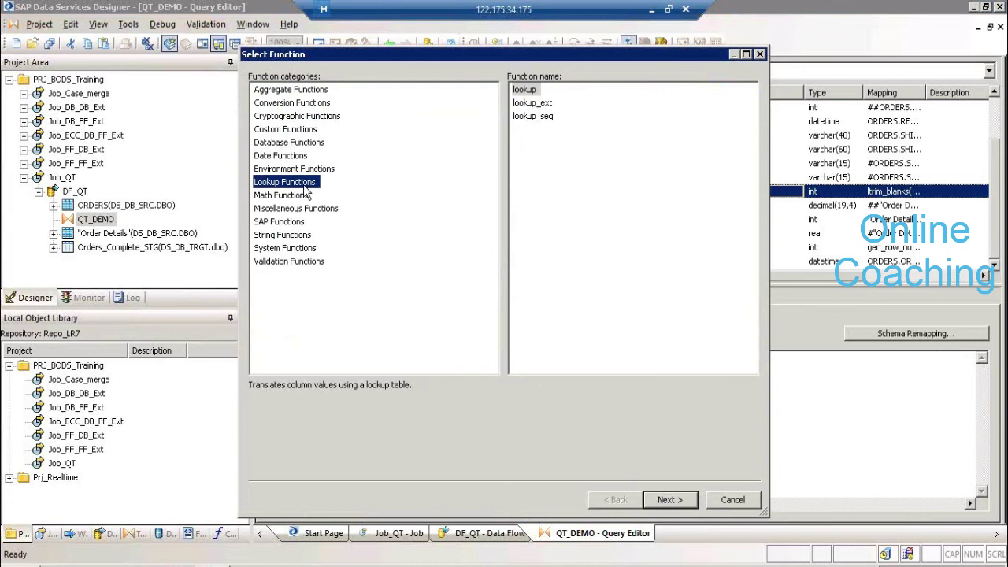
{"action": "left_click", "coordinate": [304, 197]}
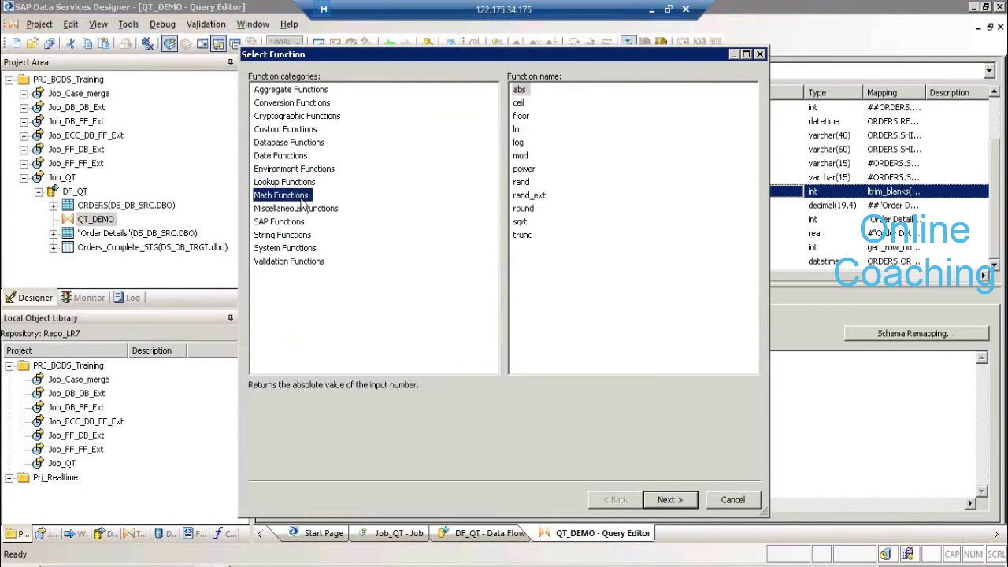
{"action": "left_click", "coordinate": [305, 208]}
{"action": "left_click", "coordinate": [298, 223]}
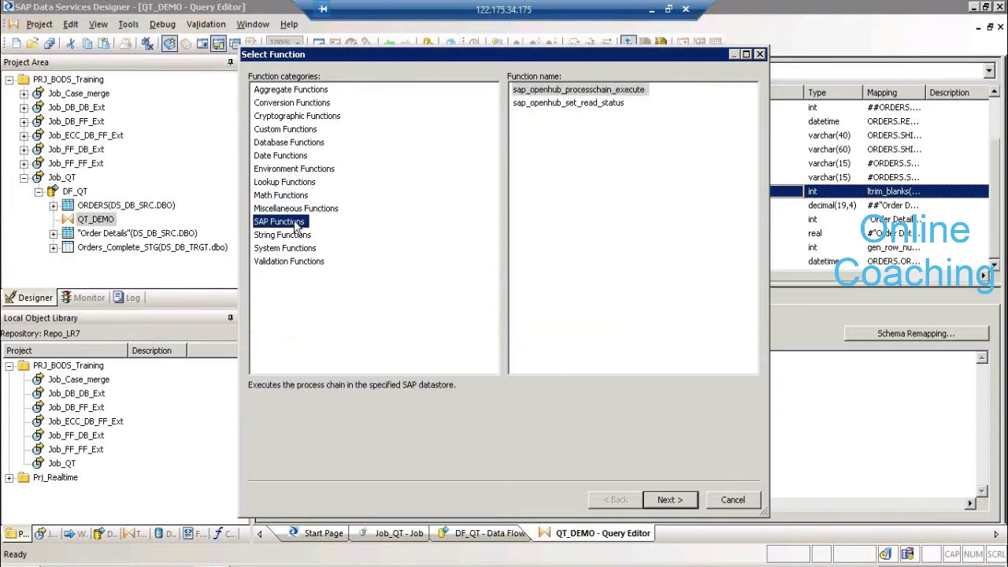
{"action": "left_click", "coordinate": [295, 236]}
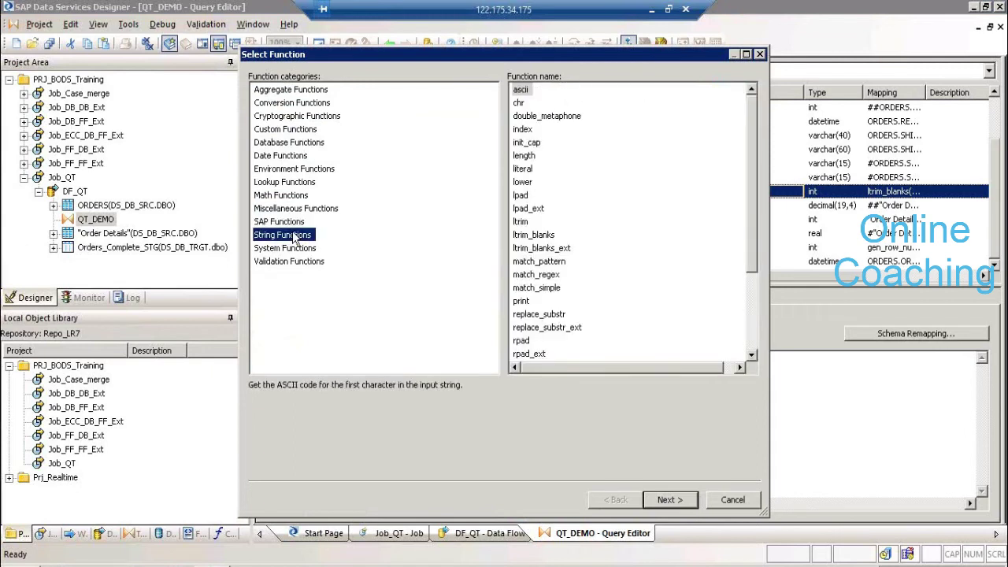
{"action": "left_click", "coordinate": [293, 248]}
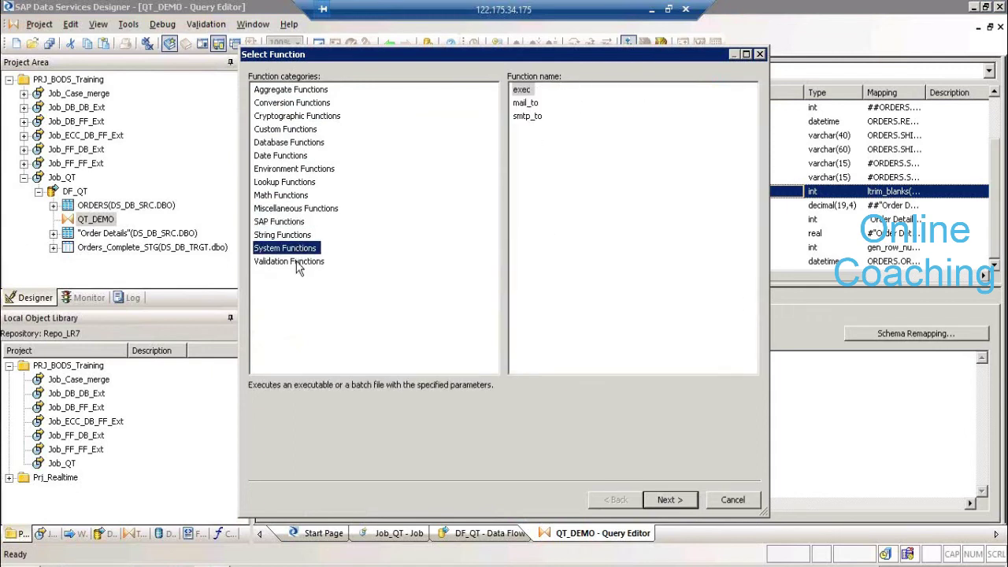
{"action": "left_click", "coordinate": [297, 262]}
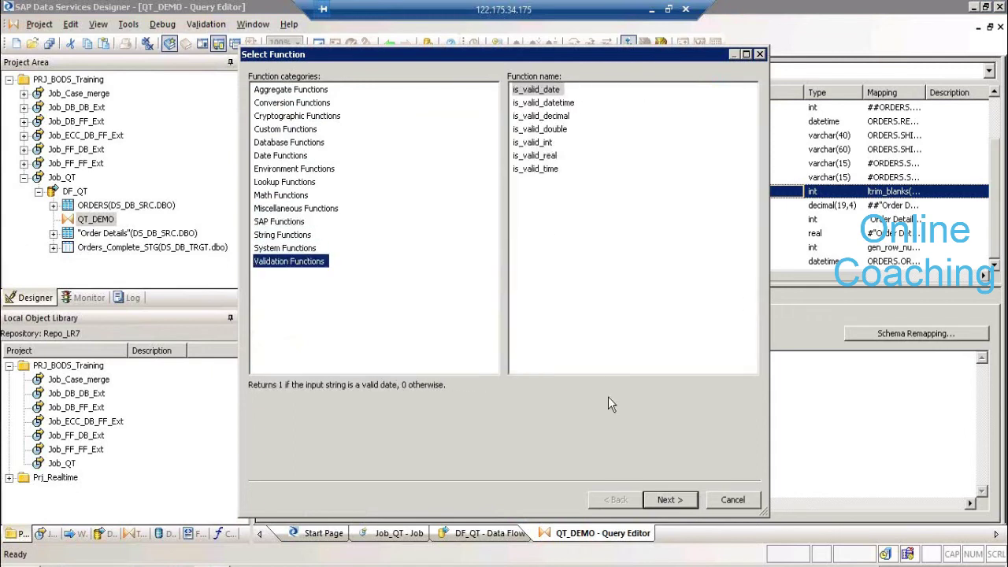
{"action": "left_click", "coordinate": [754, 508]}
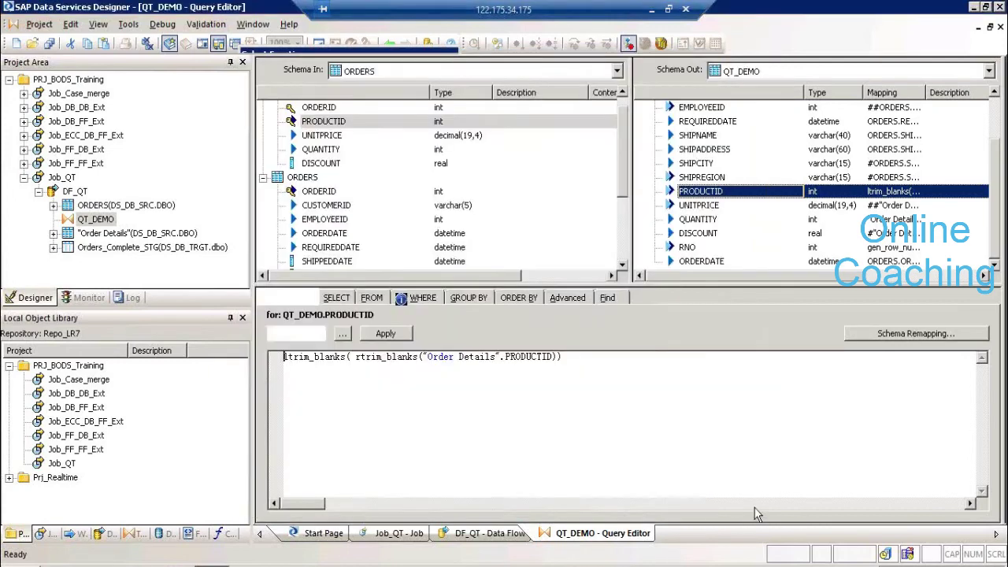
Examine the descriptions of Miscellaneous Functions such as db_owner, db_database_name, dataflow_name and current_configuration
{"action": "double_click", "coordinate": [331, 359]}
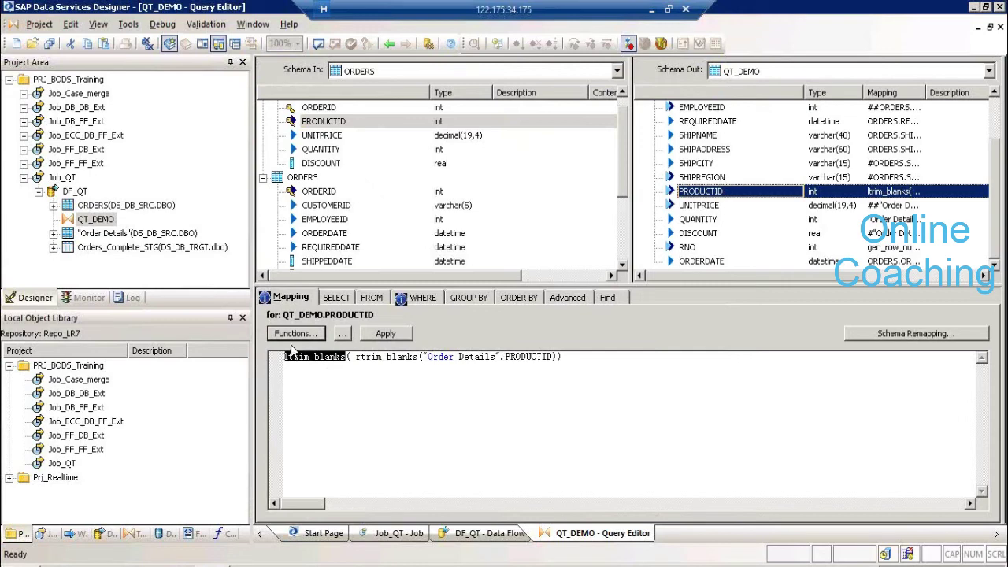
{"action": "left_click", "coordinate": [294, 336]}
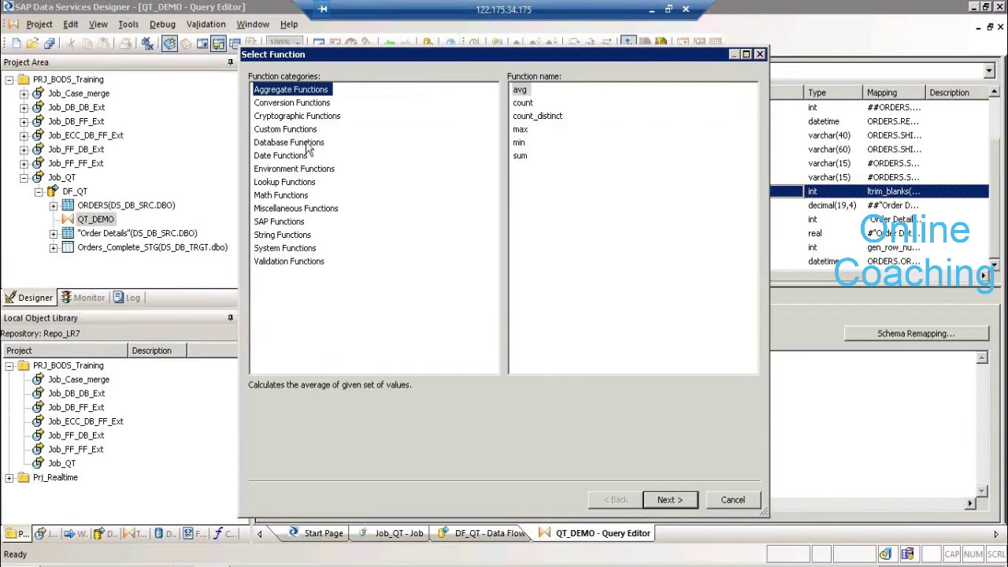
{"action": "left_click", "coordinate": [298, 209]}
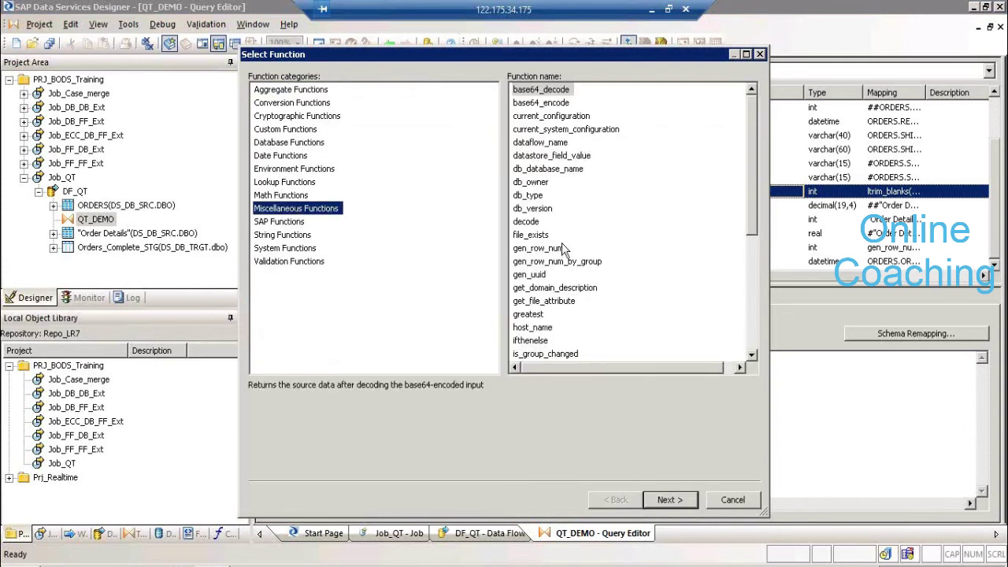
{"action": "left_click", "coordinate": [536, 208]}
{"action": "left_click", "coordinate": [539, 186]}
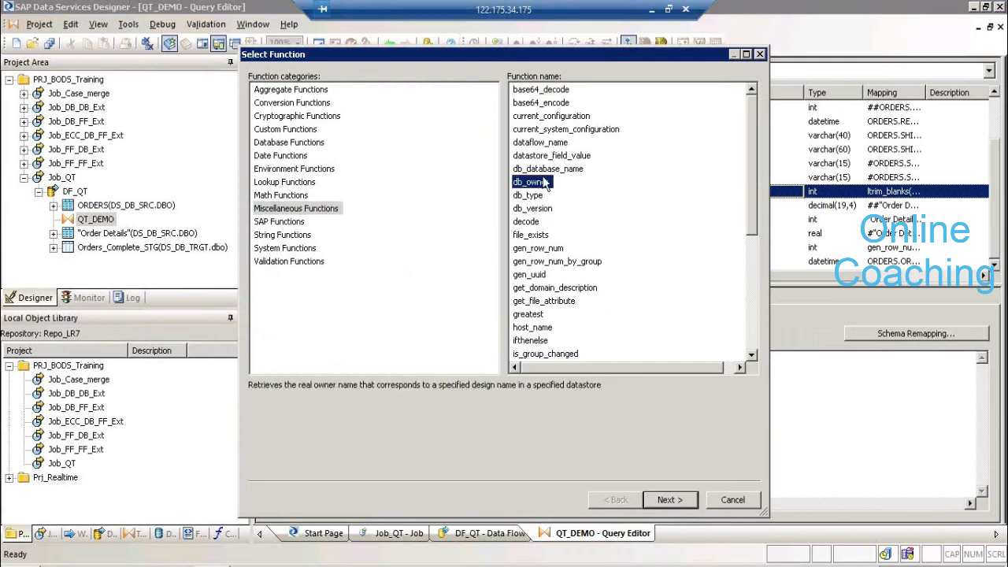
{"action": "left_click", "coordinate": [548, 170]}
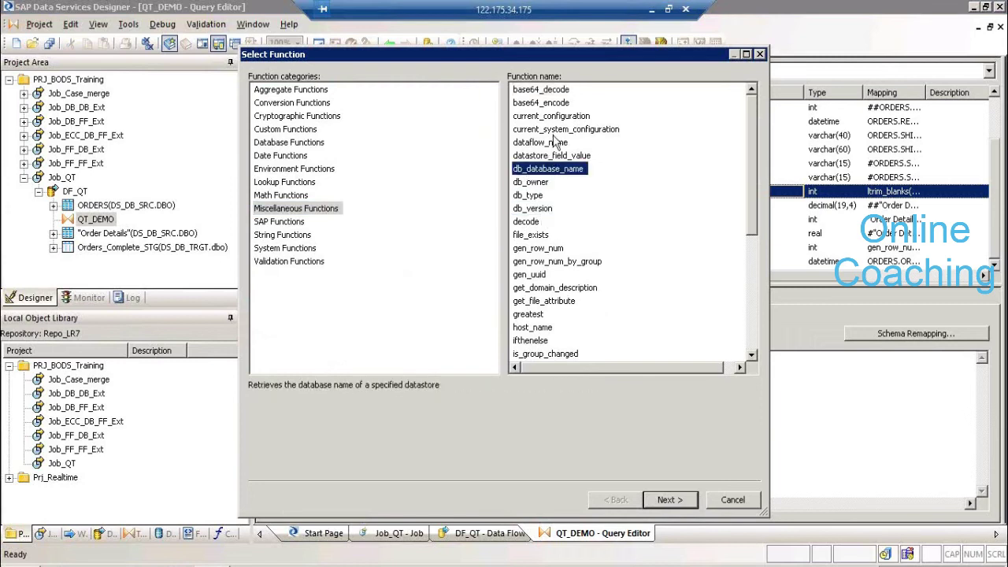
{"action": "left_click", "coordinate": [555, 144]}
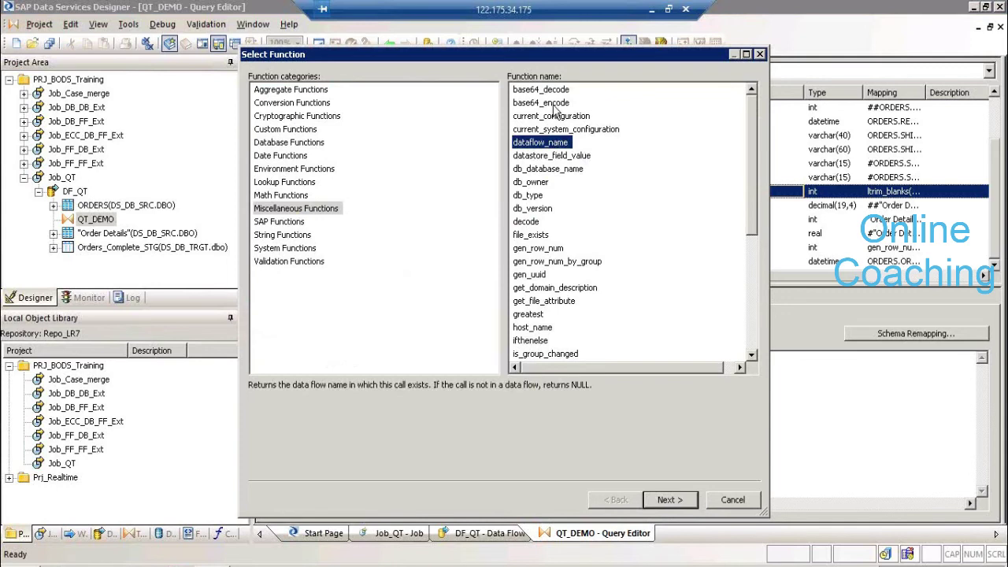
{"action": "left_click", "coordinate": [557, 118]}
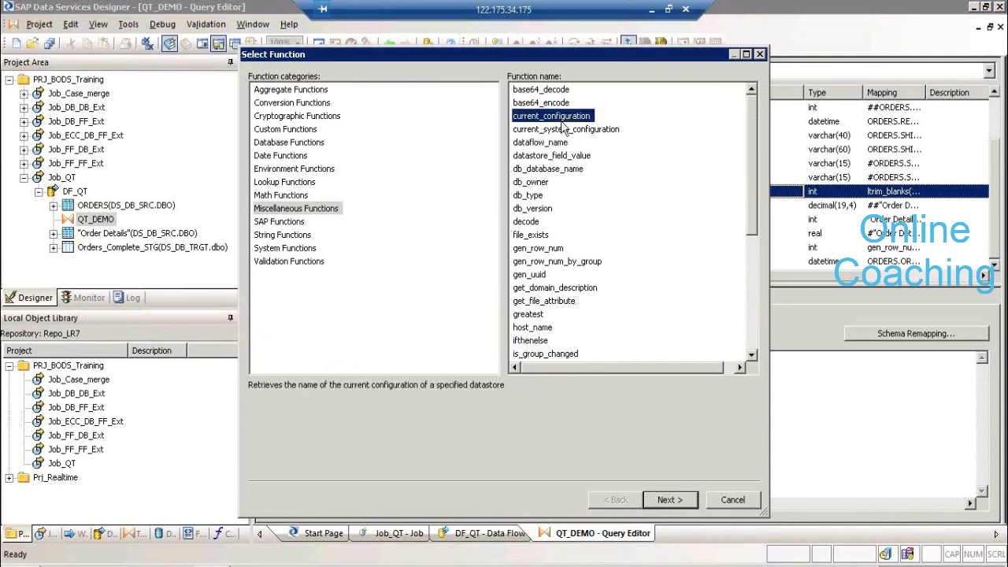
Review the remaining Miscellaneous Functions, including job_name, job_run_id and least, and leave the function selection without inserting one
{"action": "left_click", "coordinate": [750, 355]}
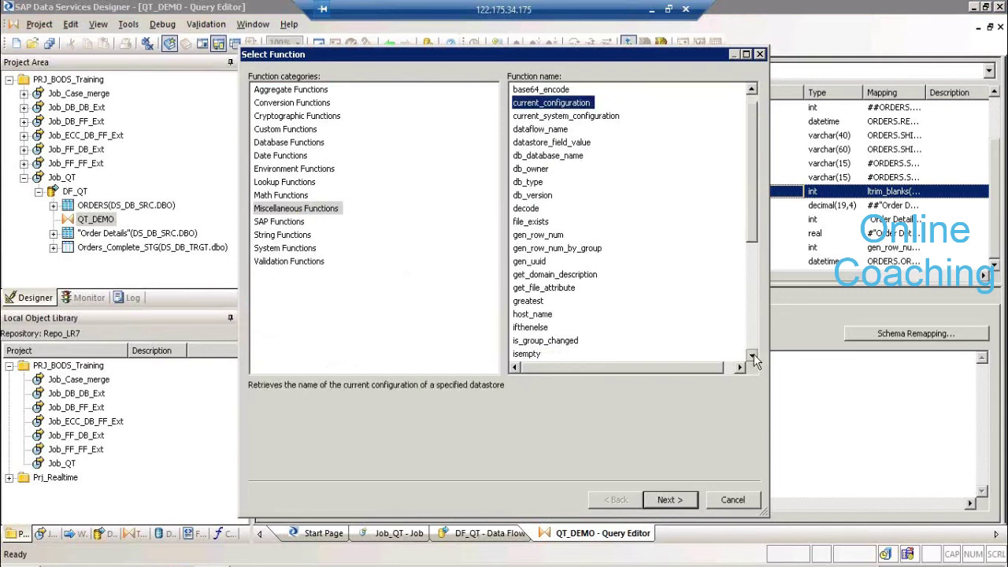
{"action": "left_click", "coordinate": [752, 355]}
{"action": "left_click", "coordinate": [752, 355]}
{"action": "left_click", "coordinate": [751, 355]}
{"action": "left_click", "coordinate": [752, 356]}
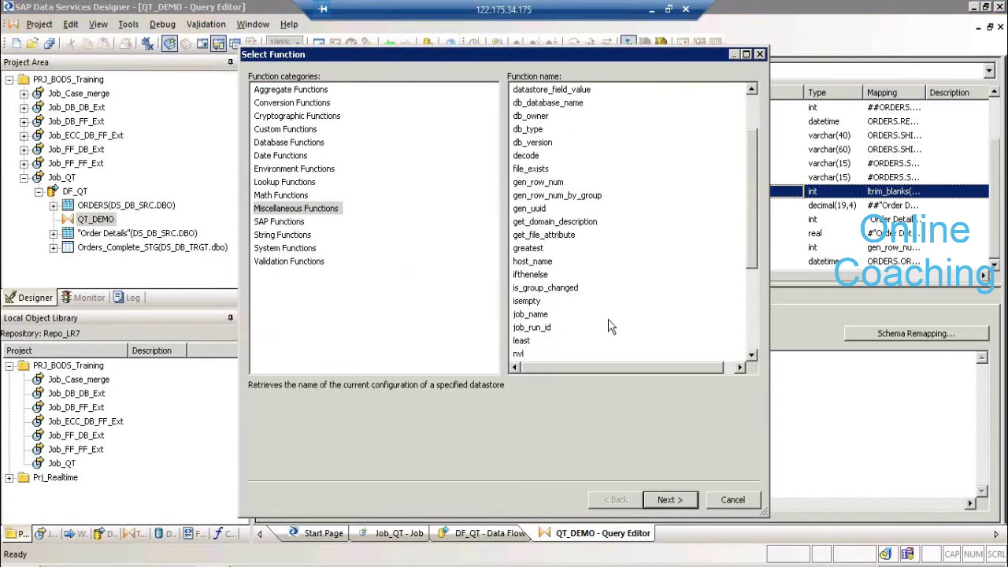
{"action": "left_click", "coordinate": [540, 316]}
{"action": "left_click", "coordinate": [543, 327]}
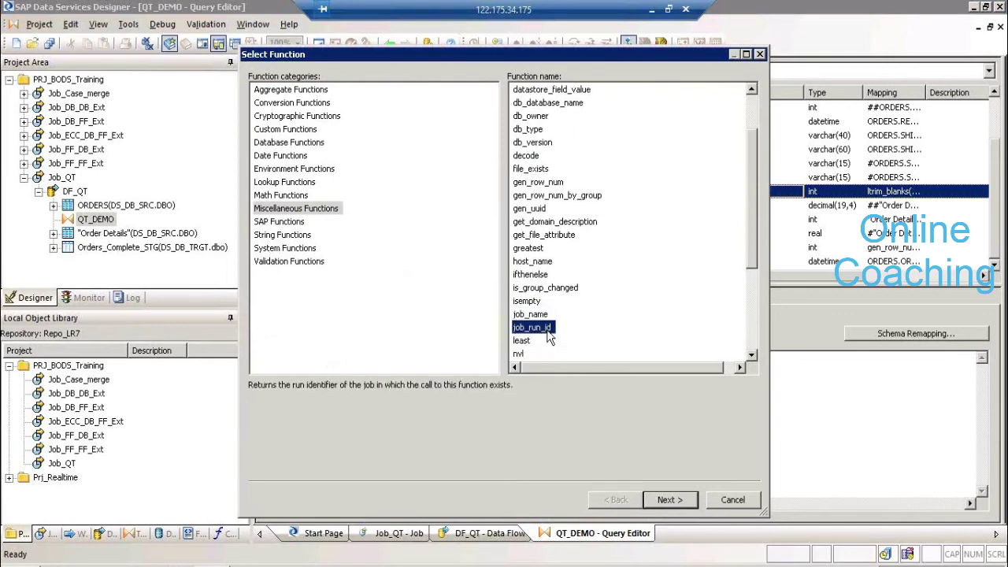
{"action": "left_click", "coordinate": [537, 341]}
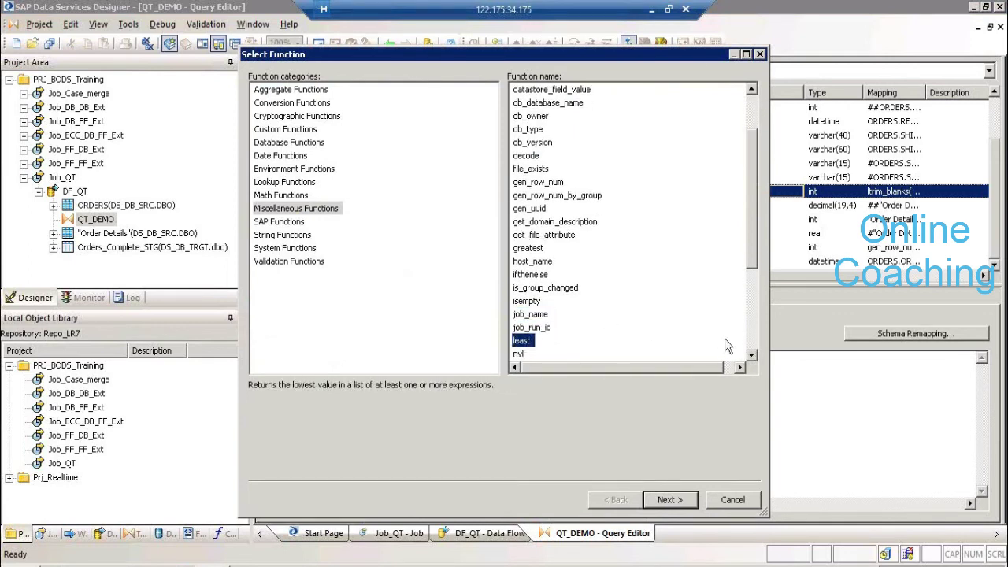
{"action": "left_click", "coordinate": [752, 355]}
{"action": "left_click", "coordinate": [752, 355]}
{"action": "left_click", "coordinate": [751, 355]}
{"action": "left_click", "coordinate": [751, 355]}
{"action": "left_click", "coordinate": [752, 355]}
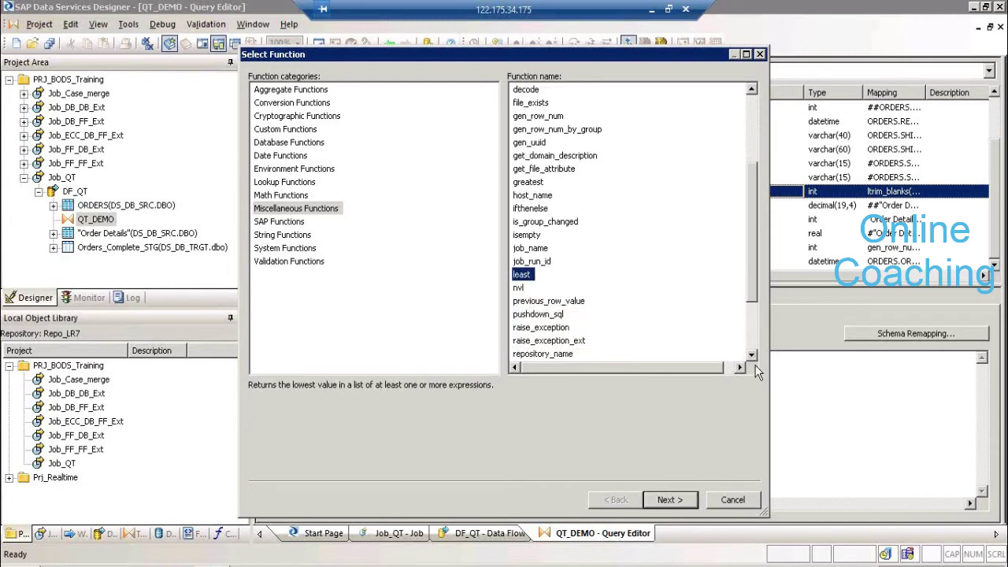
{"action": "left_click", "coordinate": [732, 499]}
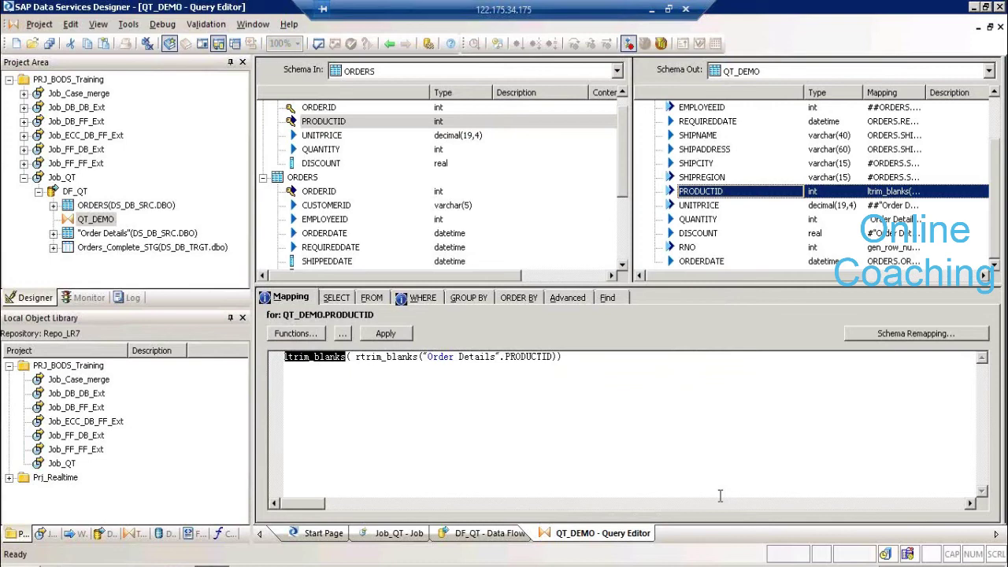
Open the SELECT settings of QT_DEMO that hold the Distinct rows option
{"action": "left_click", "coordinate": [302, 304]}
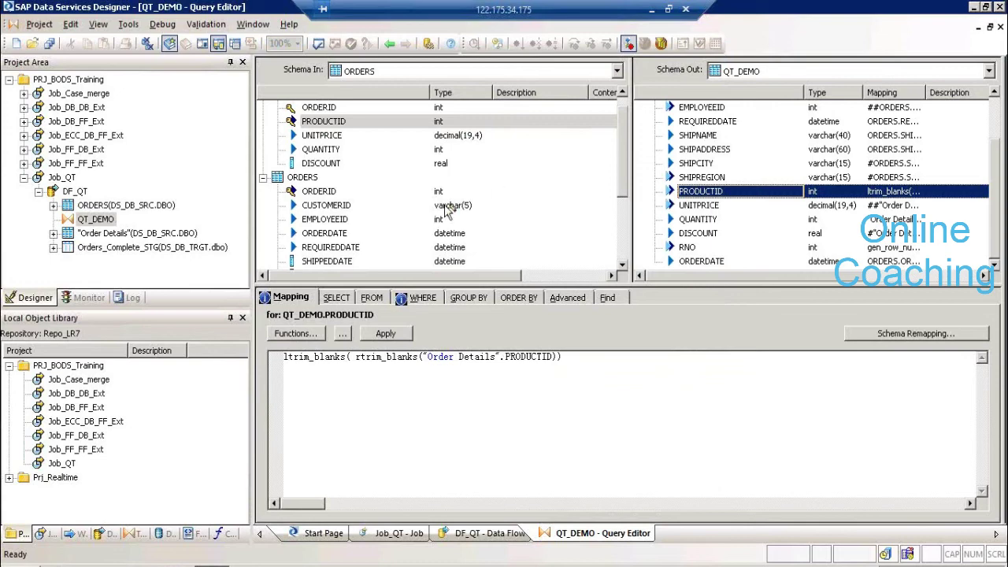
{"action": "left_click", "coordinate": [431, 359]}
{"action": "left_click", "coordinate": [337, 303]}
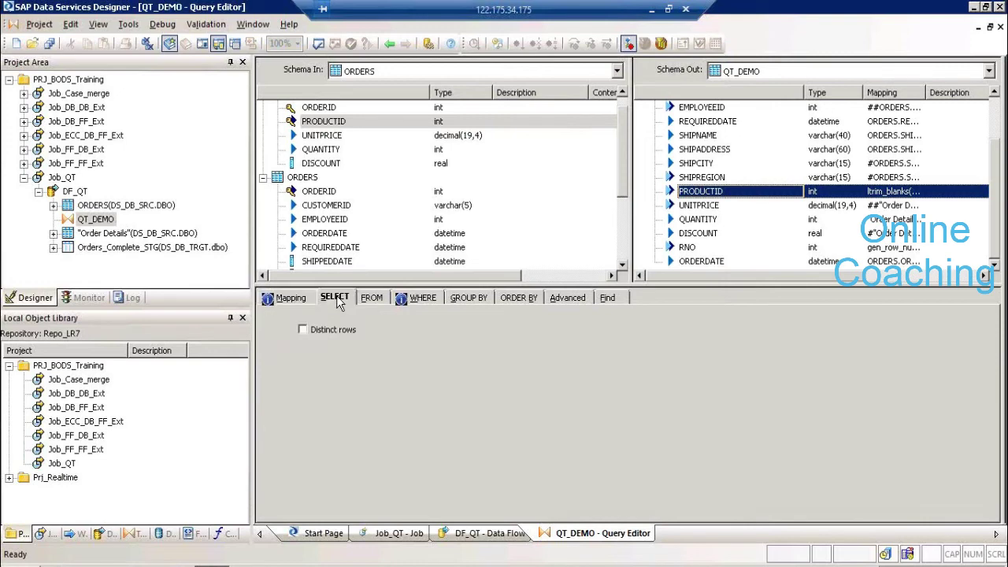
Switch to Excel by starting a blank workbook, select cell E7 and dismiss the Office activation wizard
{"action": "key", "text": "super+r"}
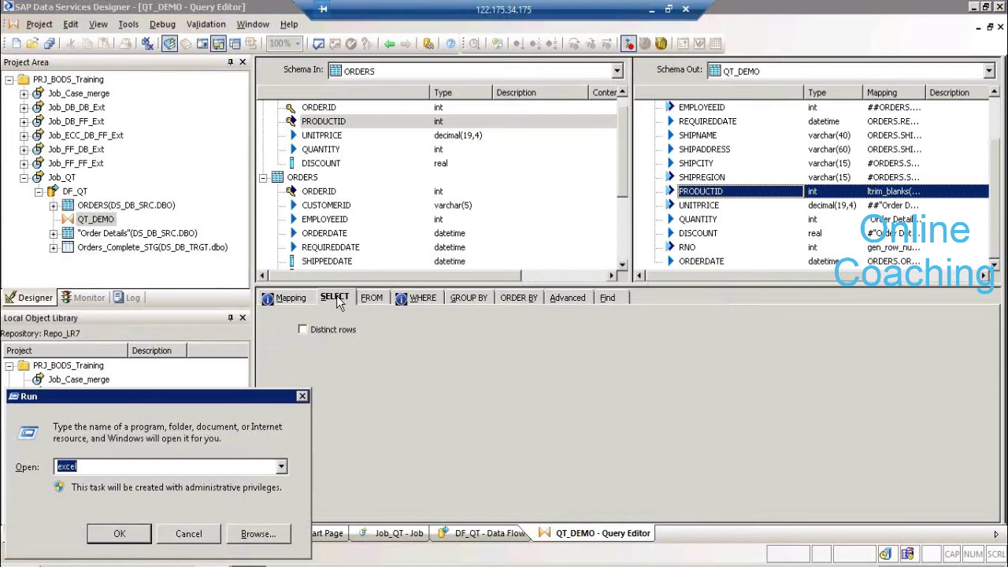
{"action": "key", "text": "Return"}
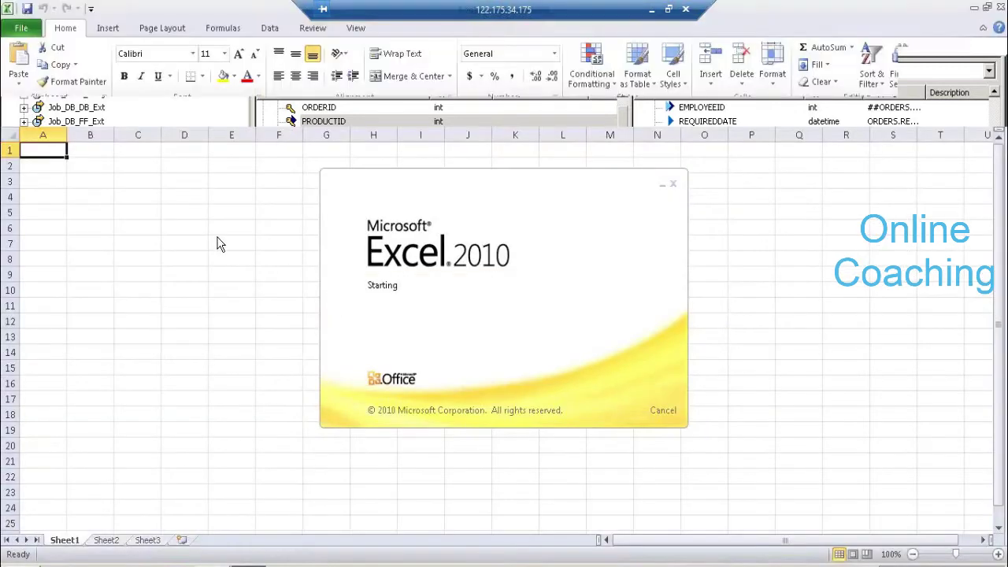
{"action": "left_click", "coordinate": [217, 241]}
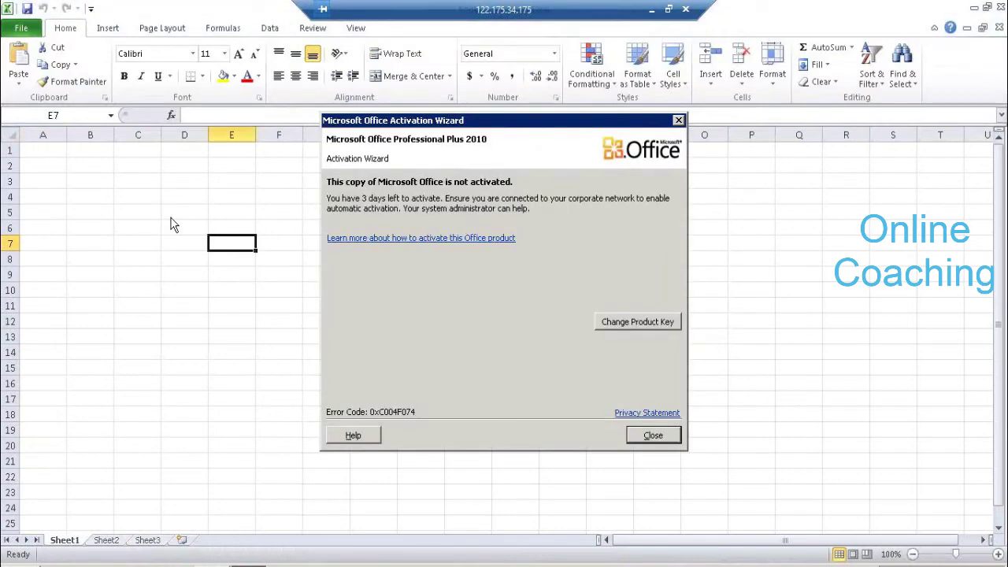
{"action": "left_click", "coordinate": [640, 434]}
Enter the column headings EMPNO, Name, Sal and Desig in cells E7 to H7
{"action": "type", "text": "E"}
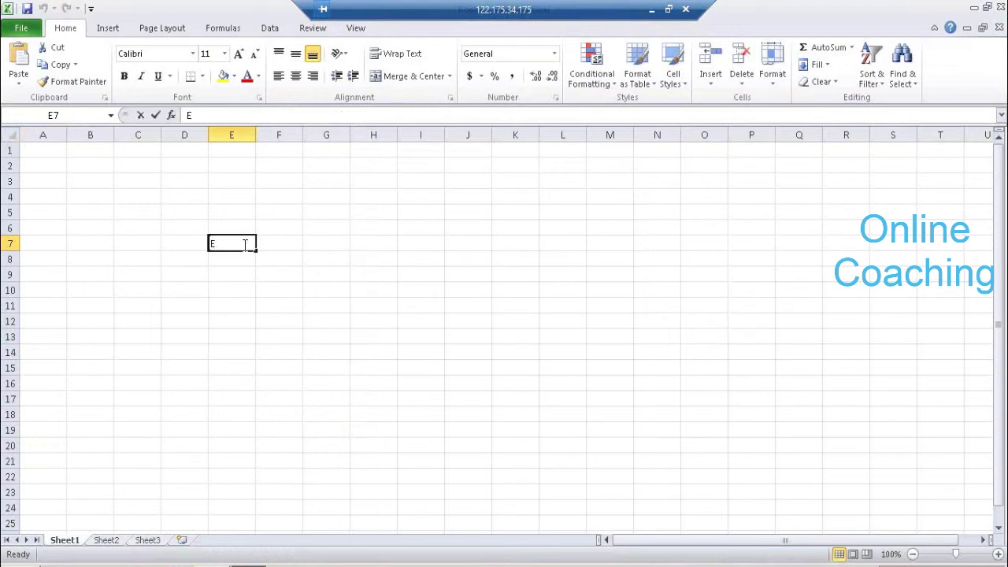
{"action": "type", "text": "MPN"}
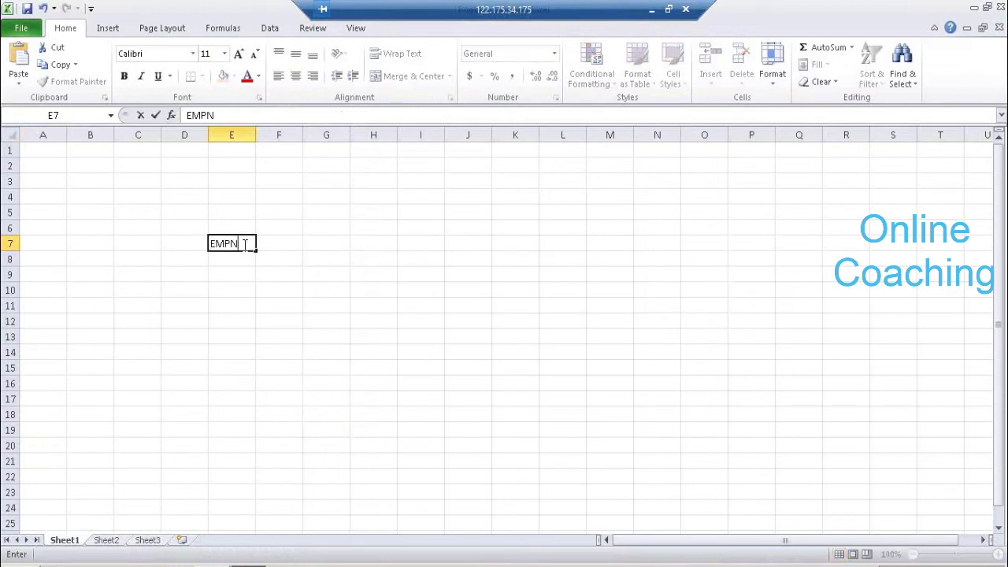
{"action": "type", "text": "O"}
{"action": "key", "text": "Tab"}
{"action": "type", "text": "N"}
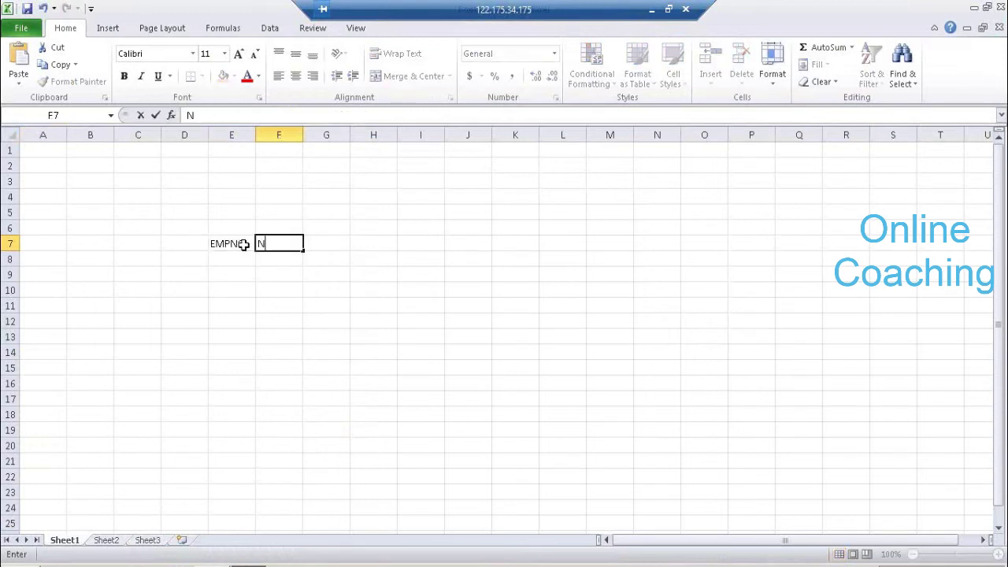
{"action": "type", "text": "ame"}
{"action": "key", "text": "Tab"}
{"action": "type", "text": "Sal"}
{"action": "key", "text": "Tab"}
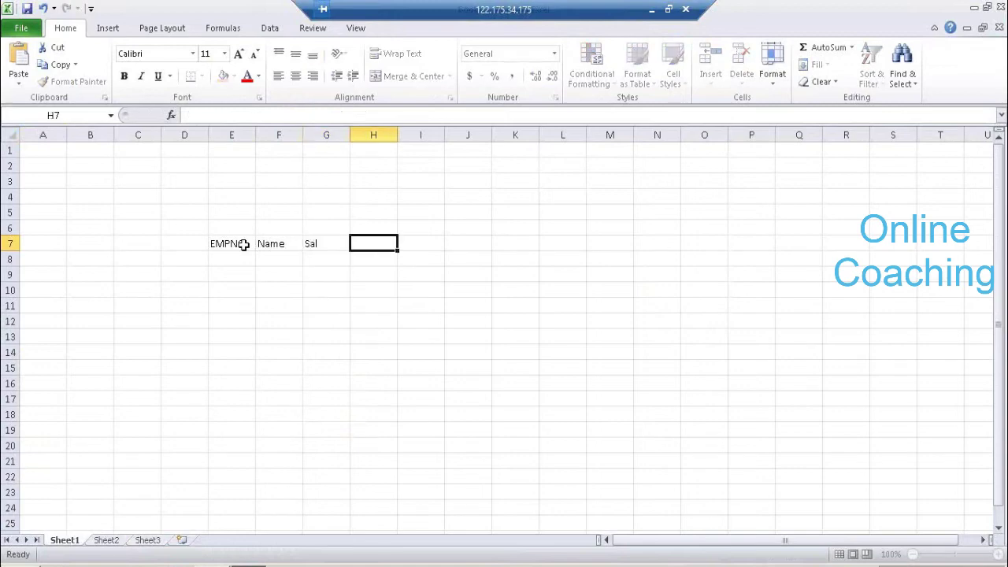
{"action": "type", "text": "Desaig"}
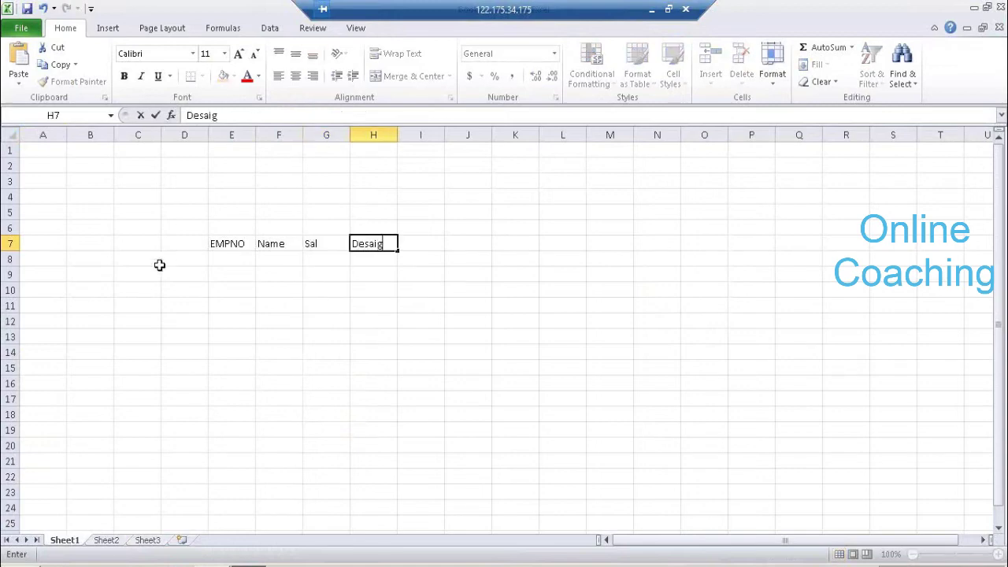
{"action": "key", "text": "BackSpace"}
{"action": "key", "text": "BackSpace"}
{"action": "key", "text": "BackSpace"}
{"action": "type", "text": "ig"}
Fill row 8 under the headings with an employee number, the employee's first name, salary 10k and designation Mgr
{"action": "left_click", "coordinate": [233, 258]}
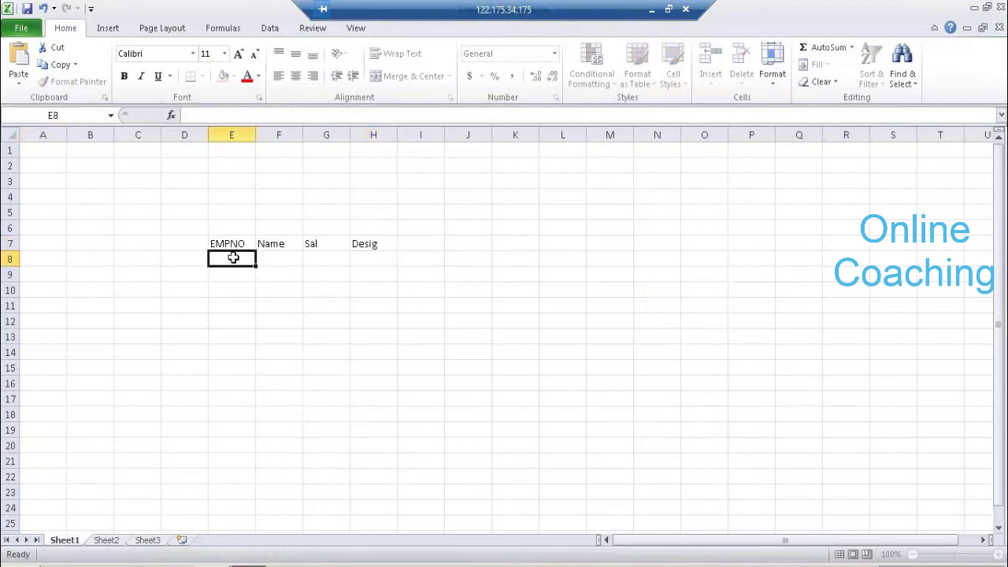
{"action": "type", "text": "1000"}
{"action": "key", "text": "Tab"}
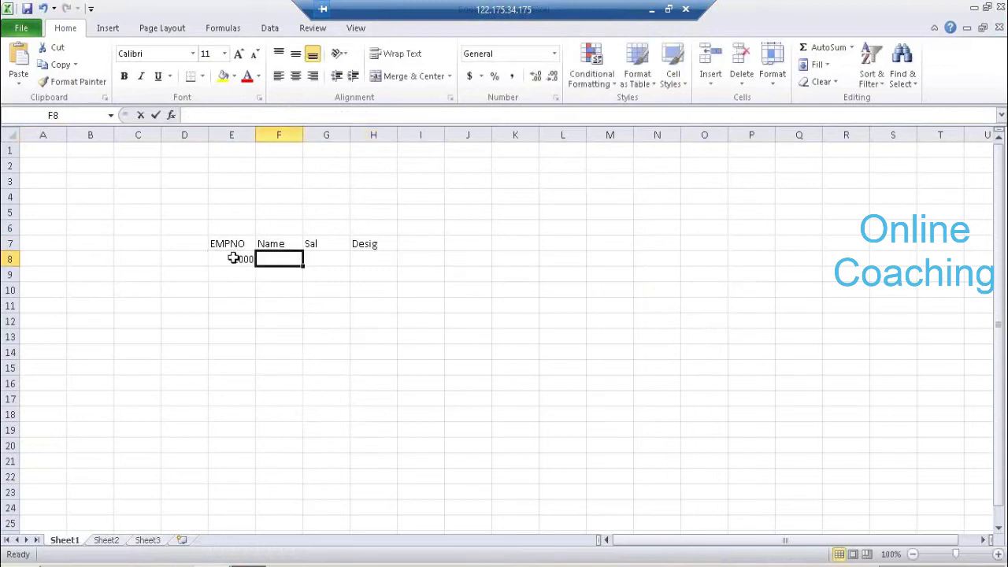
{"action": "type", "text": "Samuel"}
{"action": "key", "text": "Tab"}
{"action": "type", "text": "1"}
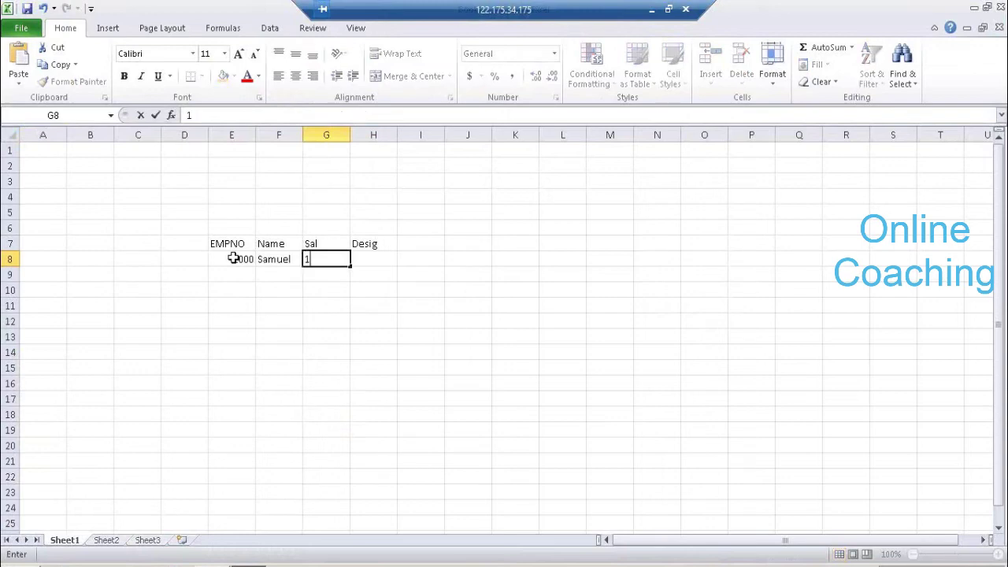
{"action": "type", "text": "0k"}
{"action": "key", "text": "Tab"}
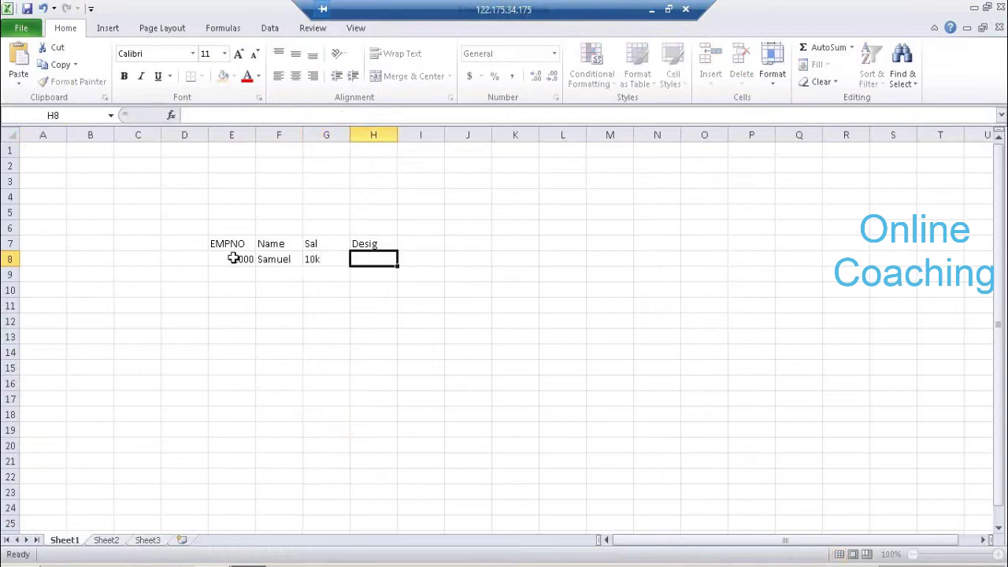
{"action": "type", "text": "Mgr"}
{"action": "key", "text": "Tab"}
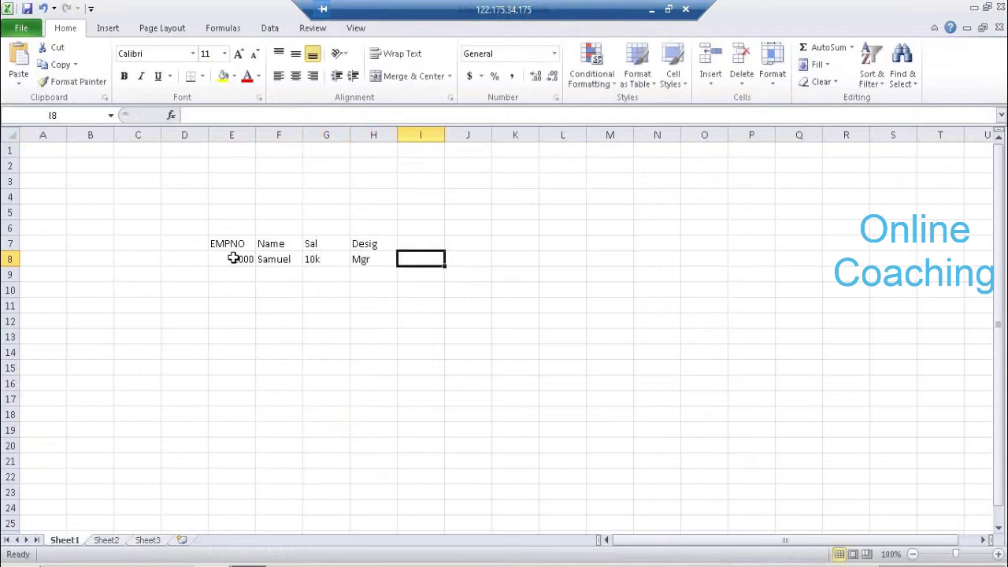
Copy the employee record in E8:H8 and paste it into row 13 starting at E13
{"action": "key", "text": "Left"}
{"action": "key", "text": "shift+Left"}
{"action": "key", "text": "shift+Left"}
{"action": "key", "text": "shift+Left"}
{"action": "key", "text": "shift+Left"}
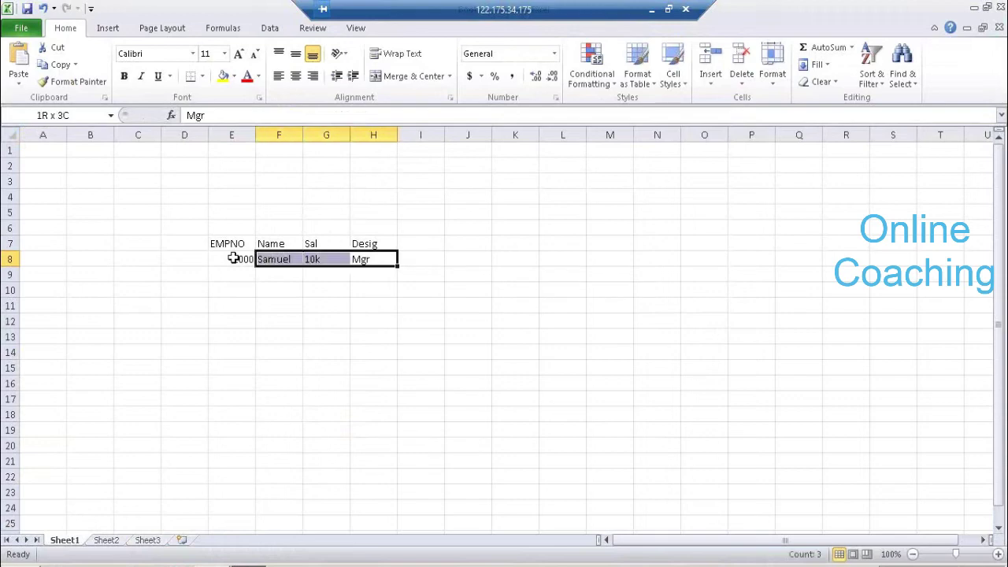
{"action": "key", "text": "shift+Right"}
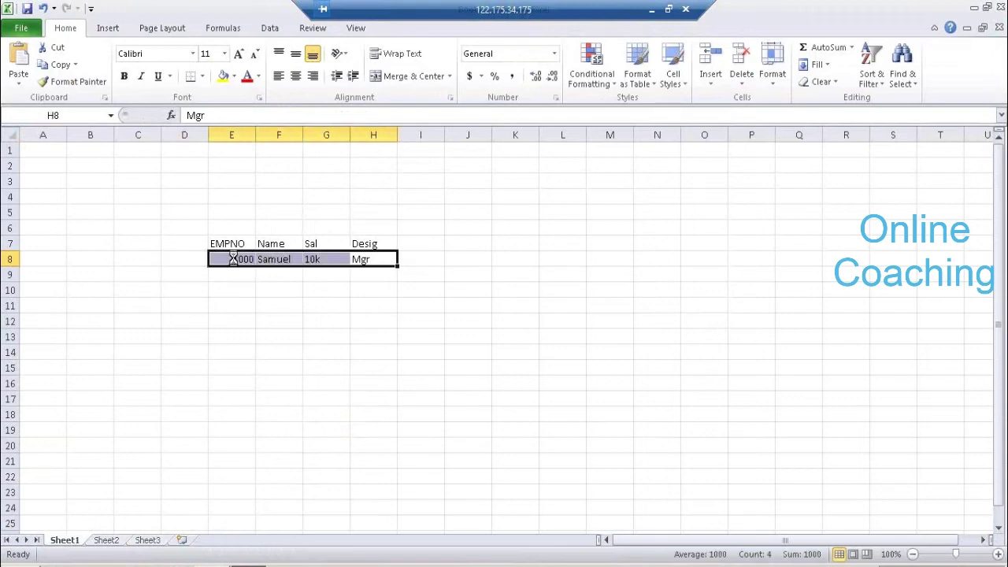
{"action": "key", "text": "ctrl+c"}
{"action": "key", "text": "Down"}
{"action": "key", "text": "Down"}
{"action": "key", "text": "Down"}
{"action": "key", "text": "Down"}
{"action": "key", "text": "Down"}
{"action": "key", "text": "Left"}
{"action": "key", "text": "Left"}
{"action": "key", "text": "Left"}
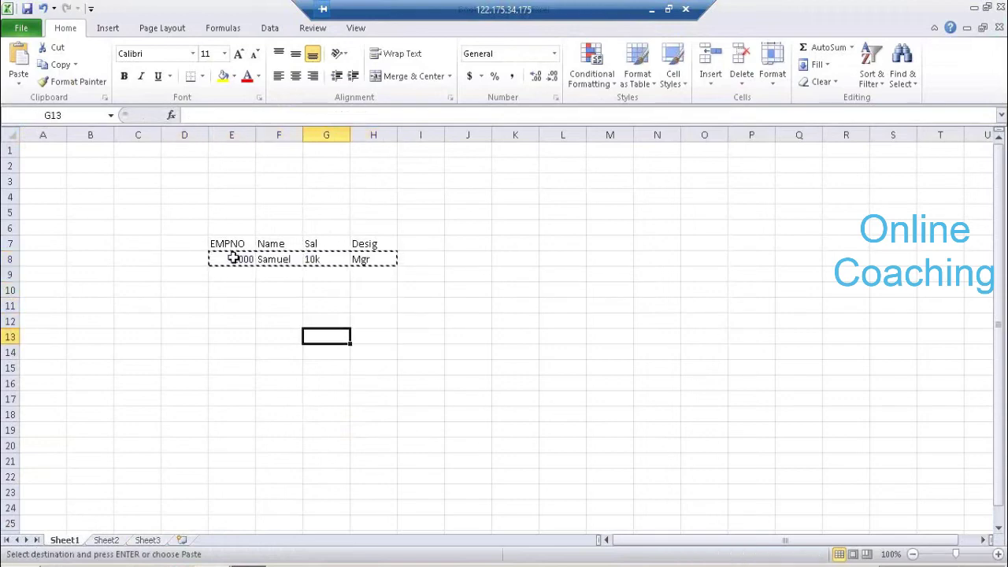
{"action": "key", "text": "ctrl+v"}
Paste further copies of the employee record at E18 and E22, and end copy mode
{"action": "key", "text": "Down"}
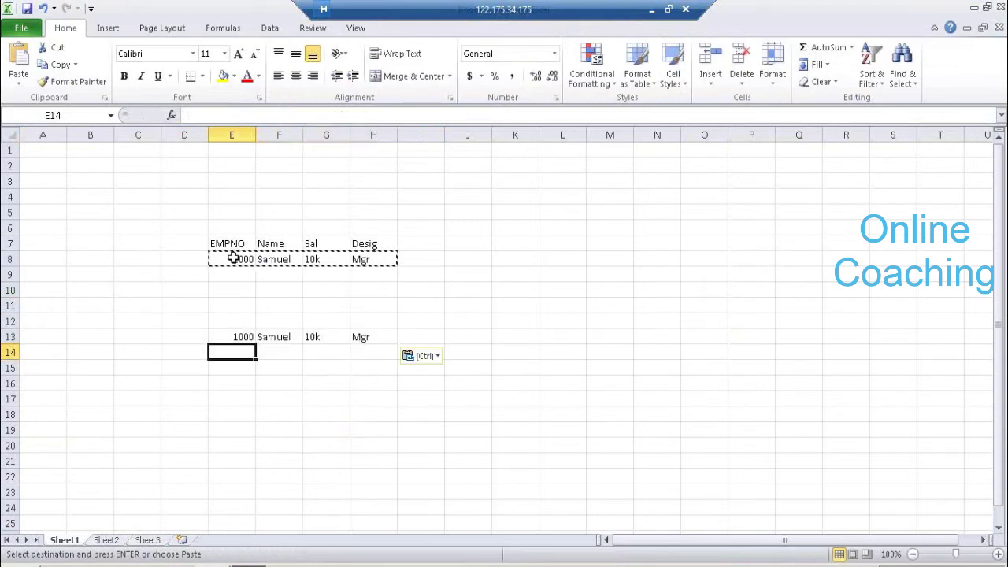
{"action": "key", "text": "Down"}
{"action": "key", "text": "Down"}
{"action": "key", "text": "Down"}
{"action": "key", "text": "Down"}
{"action": "key", "text": "ctrl+v"}
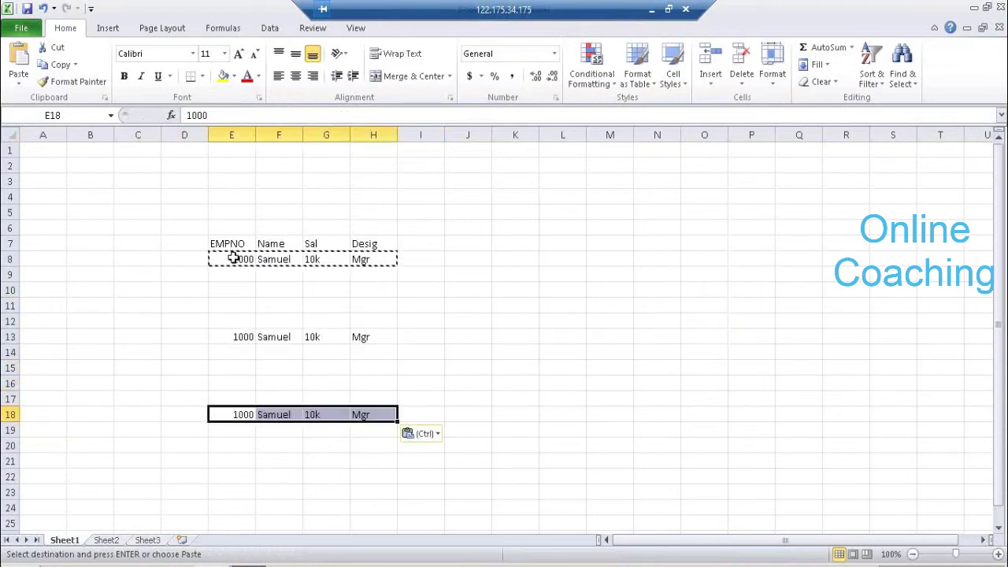
{"action": "key", "text": "Down"}
{"action": "key", "text": "Down"}
{"action": "key", "text": "Down"}
{"action": "key", "text": "Down"}
{"action": "key", "text": "ctrl+v"}
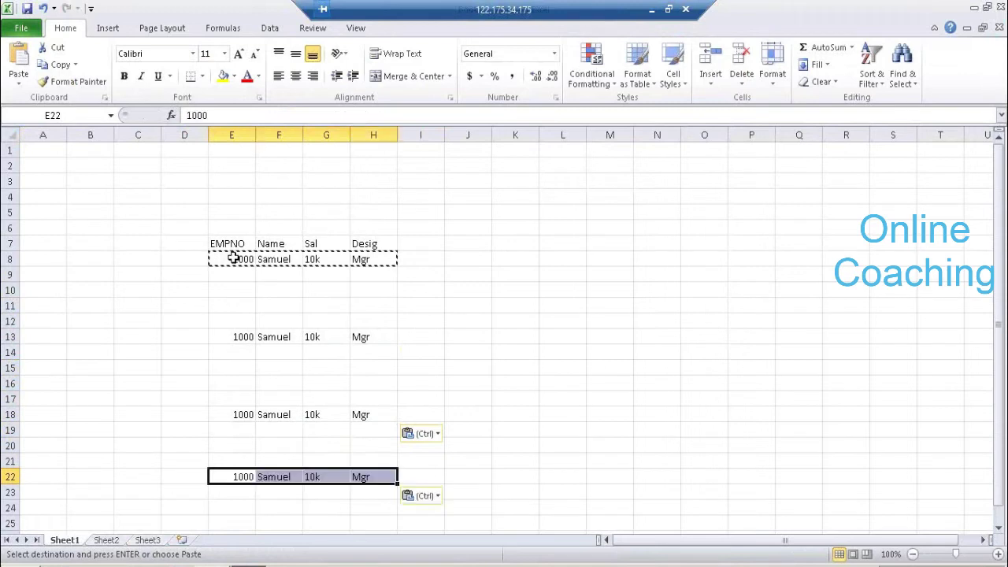
{"action": "left_click", "coordinate": [472, 319]}
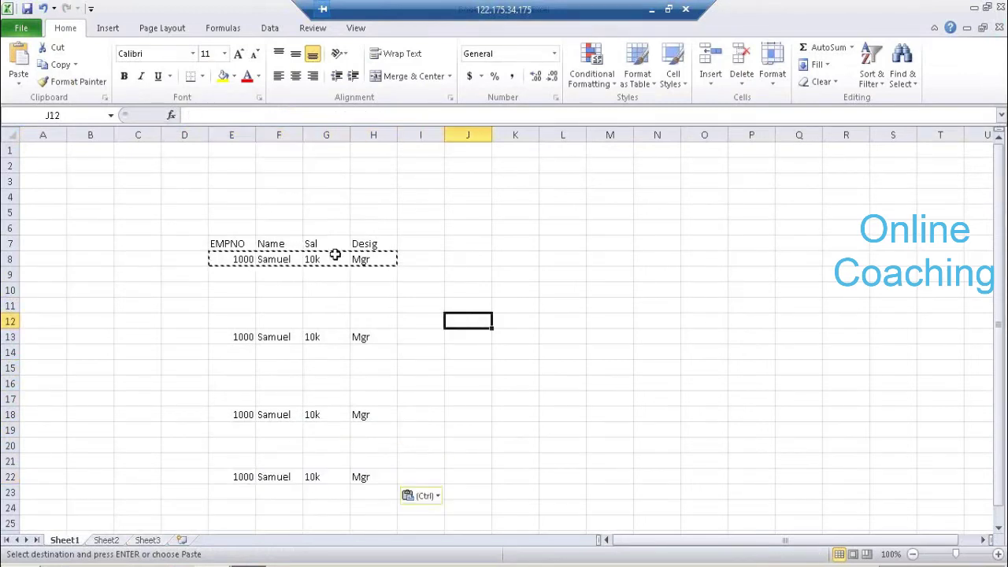
{"action": "left_click", "coordinate": [465, 259]}
{"action": "key", "text": "Escape"}
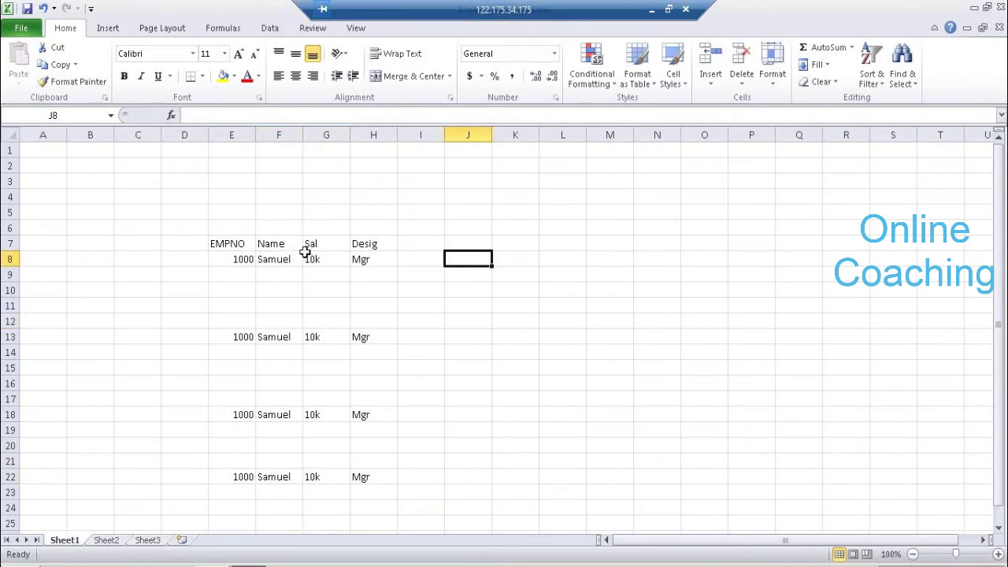
Label the four employee records with X in cells D22, D18, D13 and D8
{"action": "left_click_drag", "start_coordinate": [227, 257], "coordinate": [366, 261]}
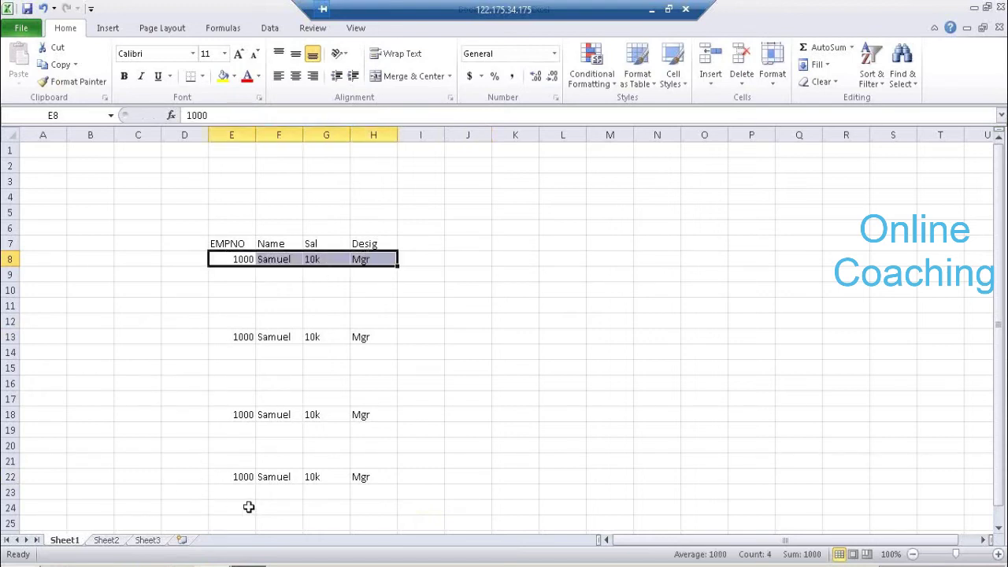
{"action": "left_click", "coordinate": [195, 478]}
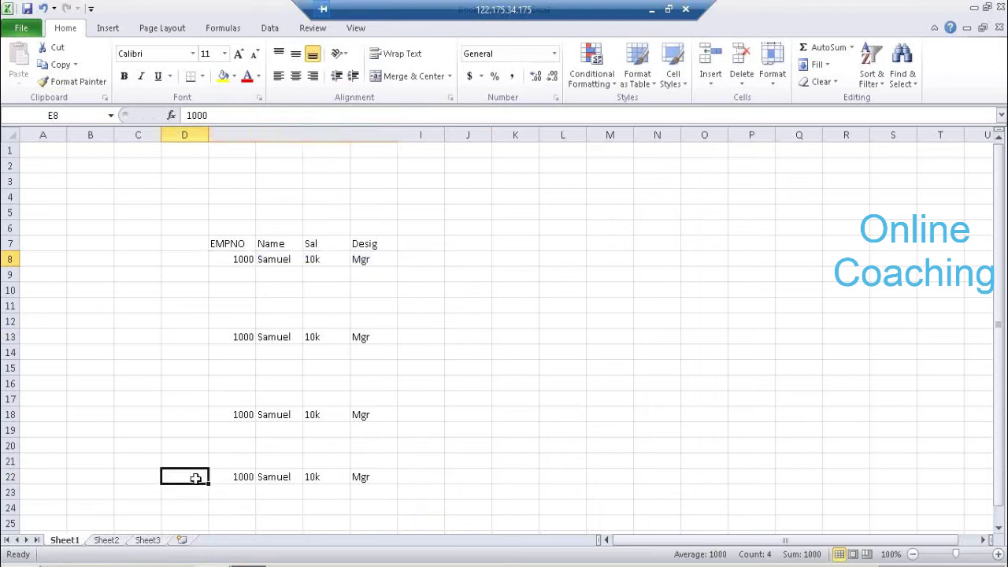
{"action": "type", "text": "X"}
{"action": "key", "text": "Up"}
{"action": "key", "text": "Up"}
{"action": "key", "text": "Up"}
{"action": "key", "text": "Up"}
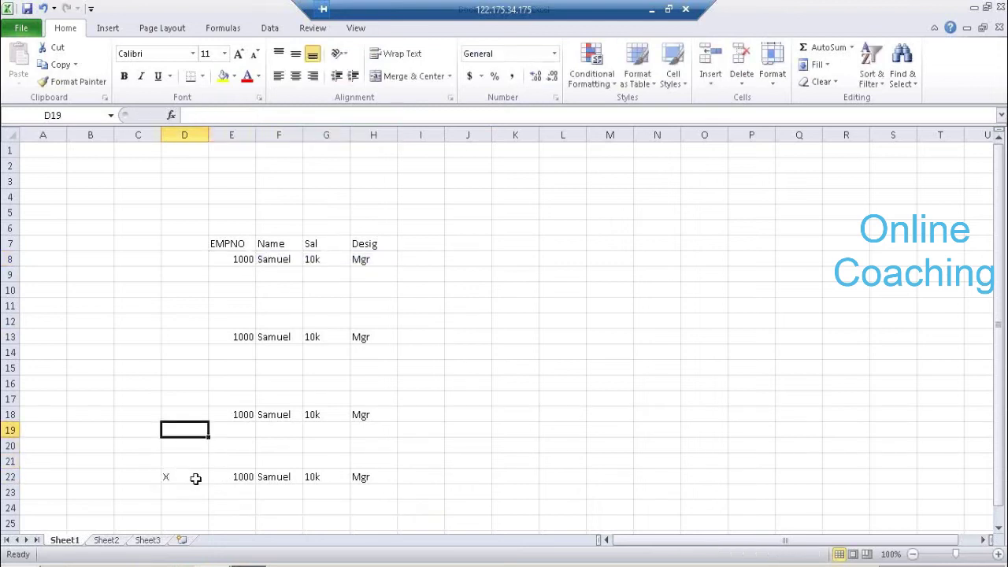
{"action": "type", "text": "X"}
{"action": "key", "text": "Up"}
{"action": "key", "text": "Up"}
{"action": "key", "text": "Up"}
{"action": "key", "text": "Up"}
{"action": "key", "text": "Up"}
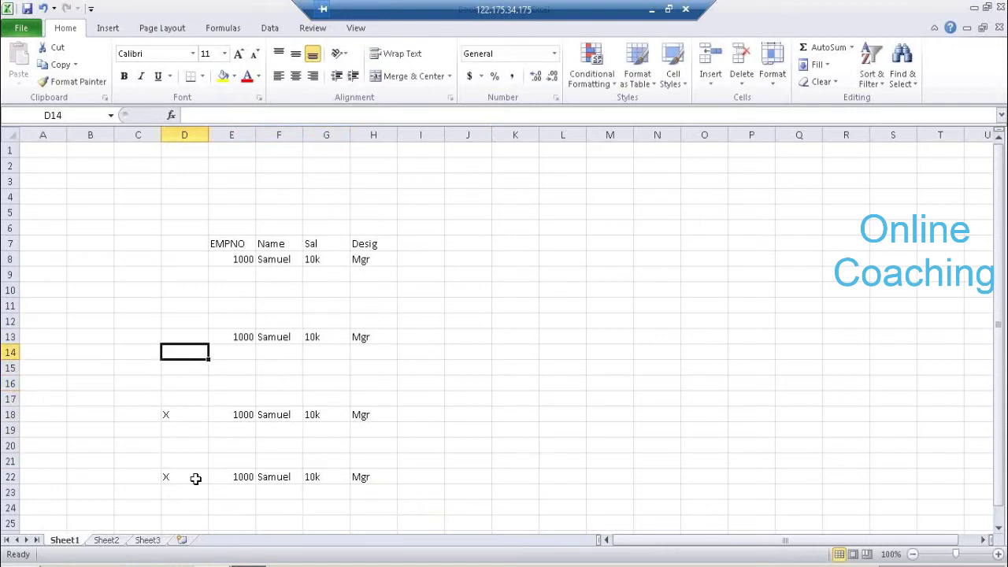
{"action": "type", "text": "X"}
{"action": "key", "text": "Up"}
{"action": "key", "text": "Up"}
{"action": "key", "text": "Up"}
{"action": "key", "text": "Up"}
{"action": "key", "text": "Up"}
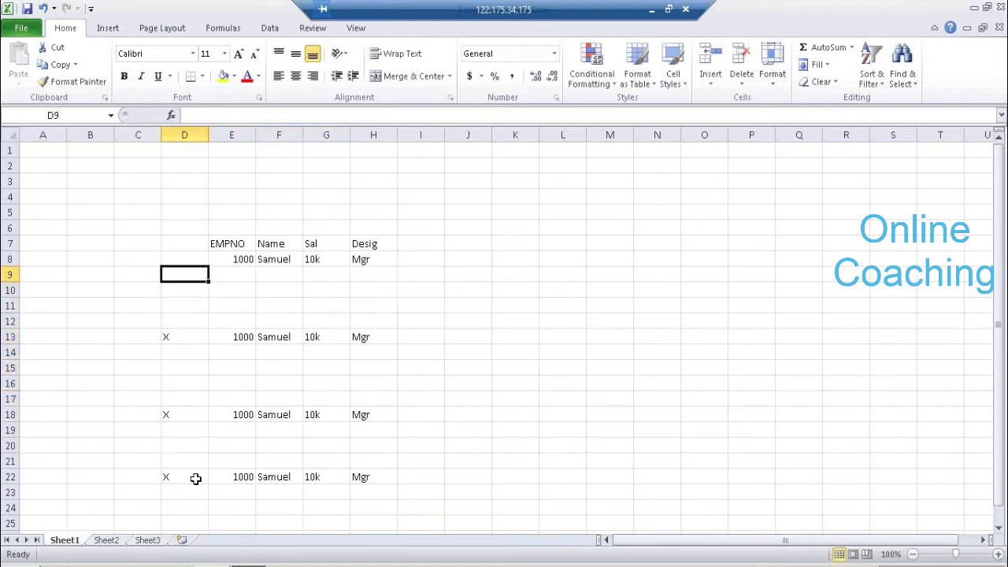
{"action": "type", "text": "X"}
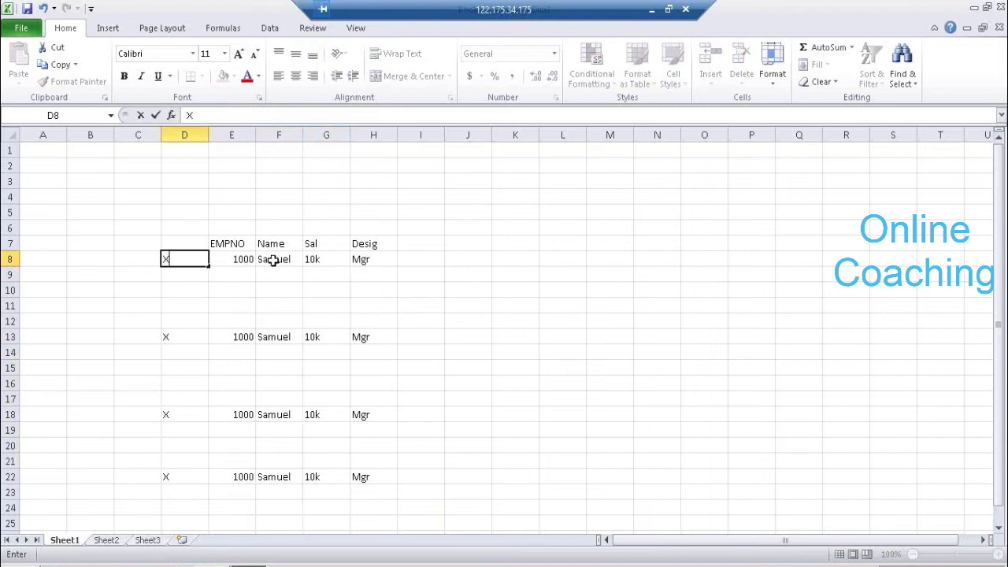
{"action": "left_click_drag", "start_coordinate": [233, 260], "coordinate": [385, 261]}
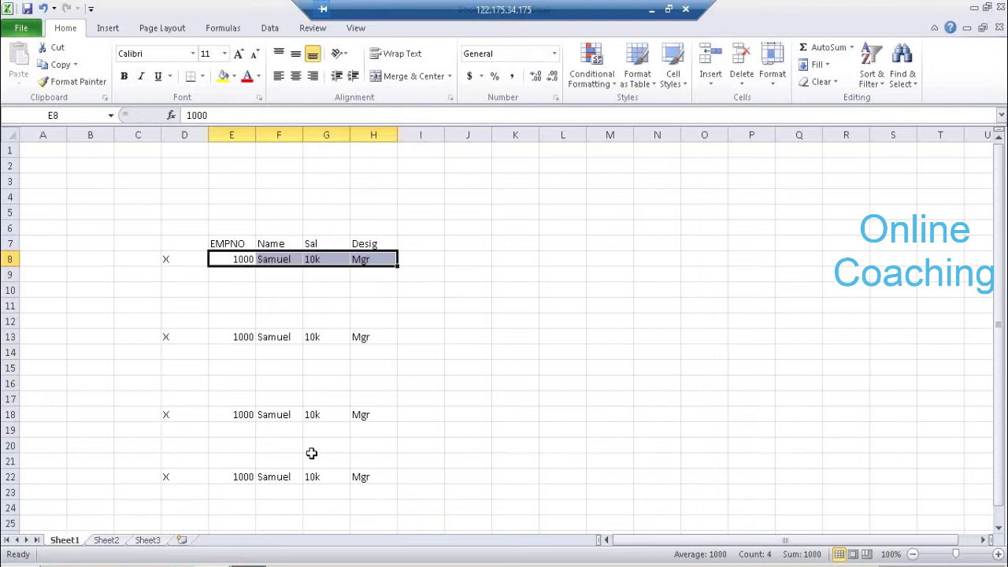
Clear the Name value in F13 and the Sal value in G18 of the copied records
{"action": "left_click", "coordinate": [271, 337]}
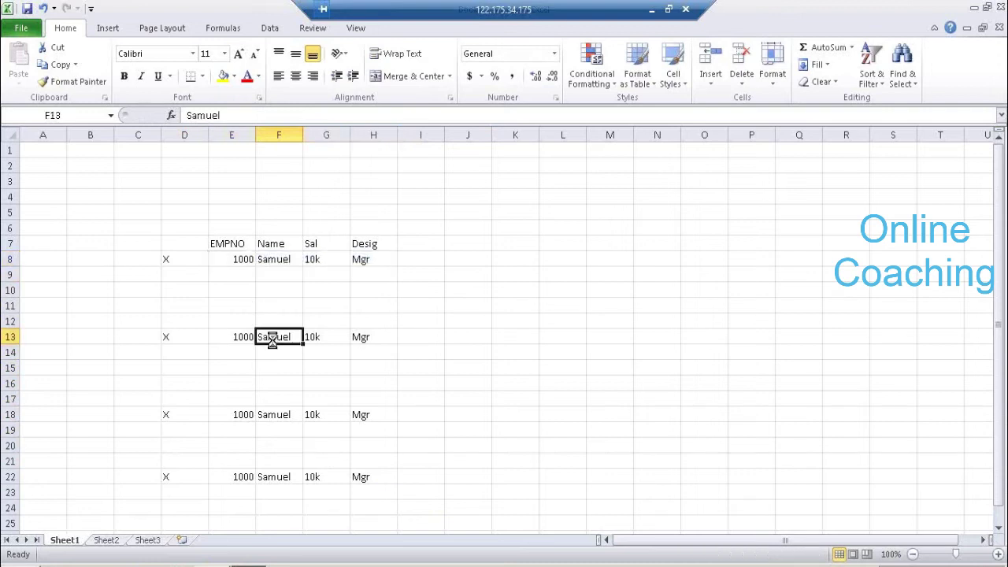
{"action": "key", "text": "Delete"}
{"action": "key", "text": "Down"}
{"action": "key", "text": "Right"}
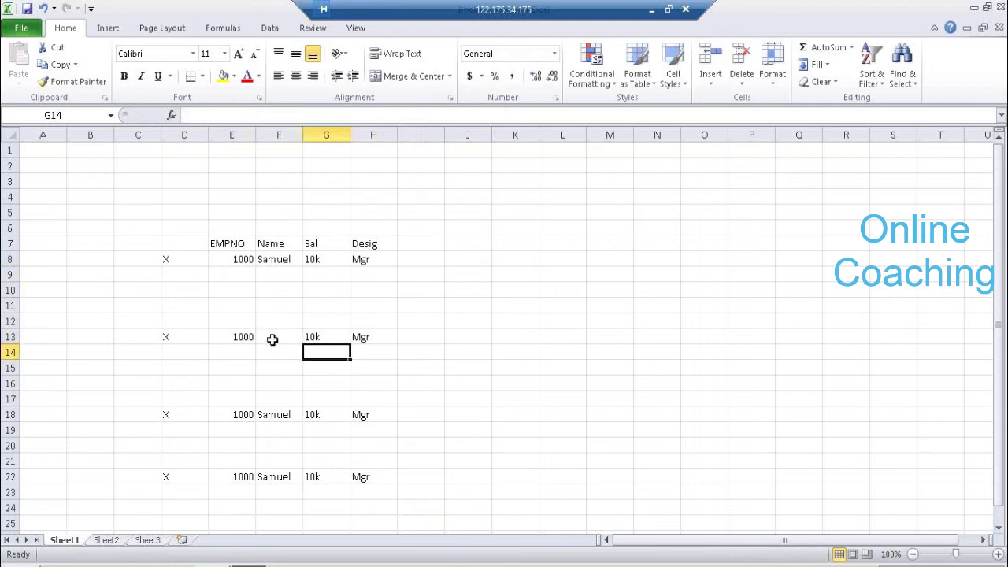
{"action": "key", "text": "Down"}
{"action": "key", "text": "Down"}
{"action": "key", "text": "Down"}
{"action": "key", "text": "Down"}
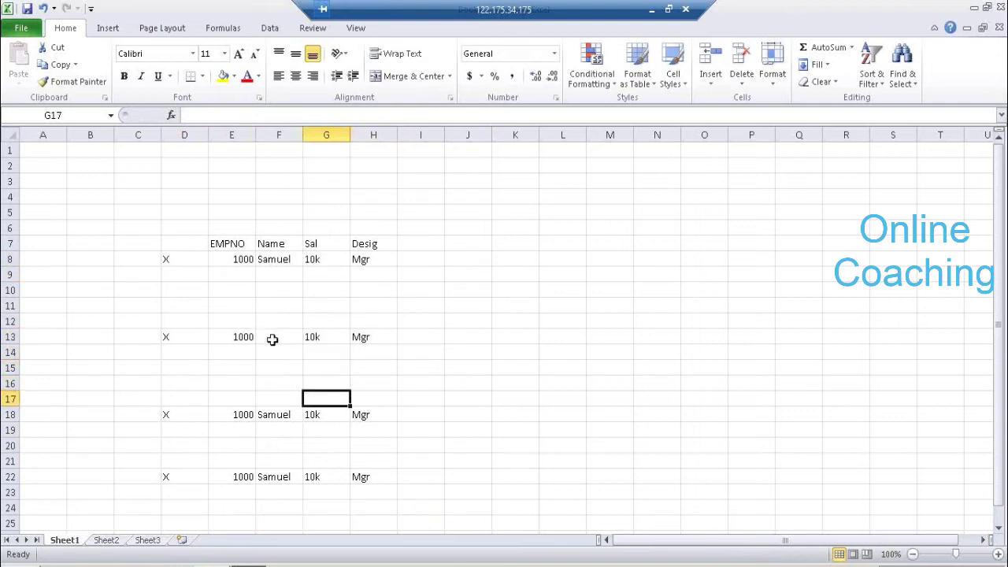
{"action": "key", "text": "Delete"}
Clear the Desig value in H22 of the fourth employee record
{"action": "key", "text": "Down"}
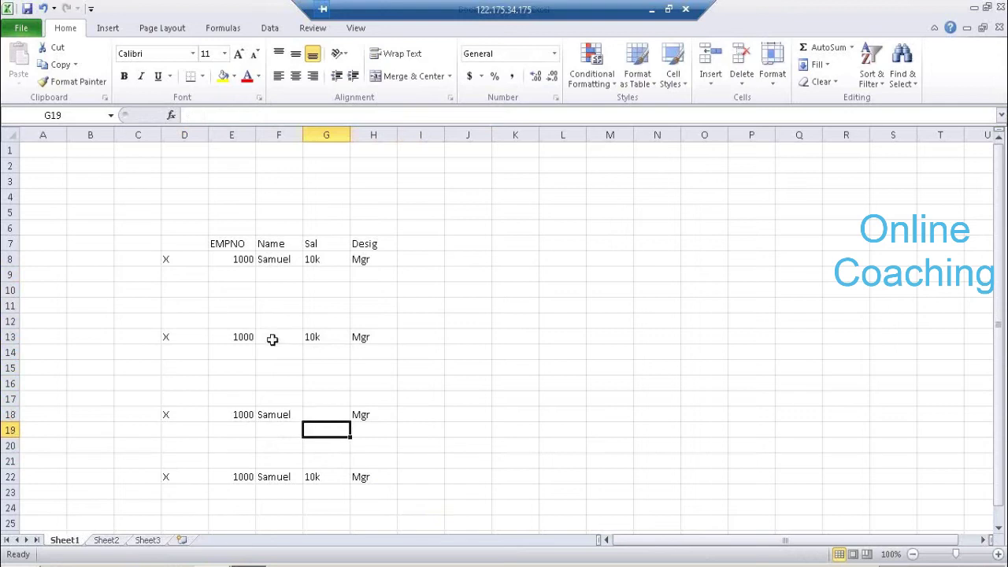
{"action": "key", "text": "Down"}
{"action": "key", "text": "Down"}
{"action": "key", "text": "Right"}
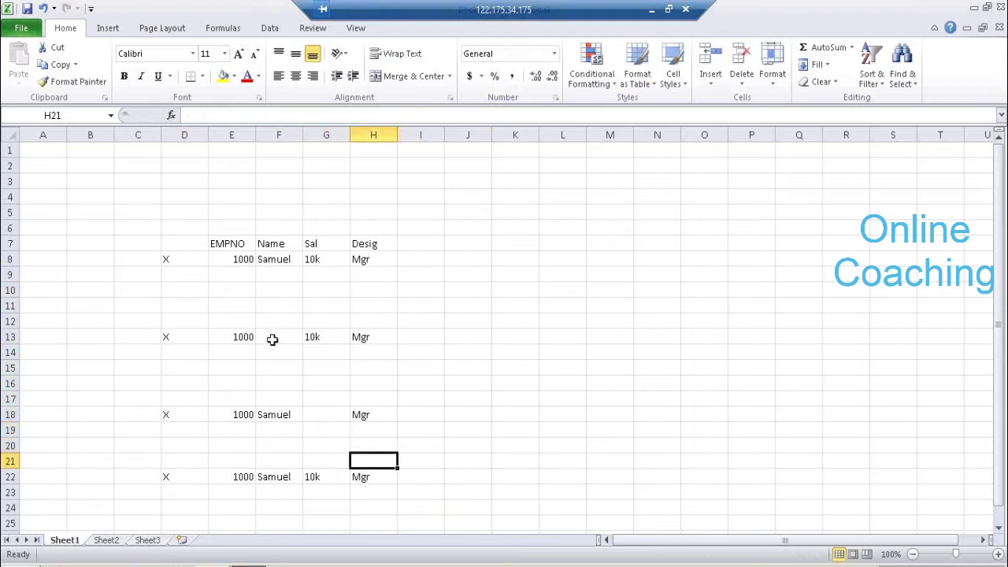
{"action": "key", "text": "Down"}
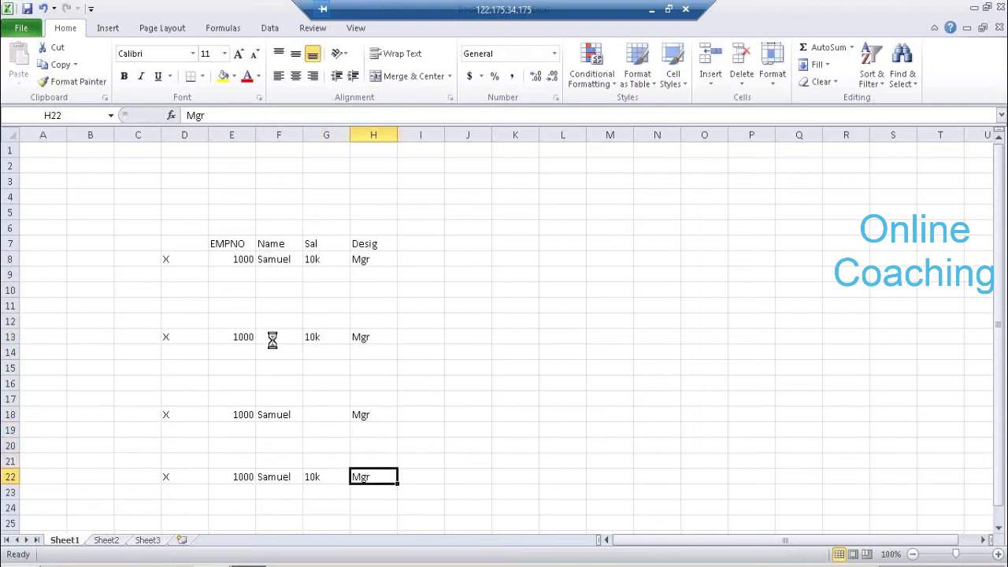
{"action": "key", "text": "Delete"}
Compare the employee records in rows 8, 13, 18 and 22, ending with the whole range E8:H22 selected
{"action": "left_click_drag", "start_coordinate": [241, 259], "coordinate": [335, 259]}
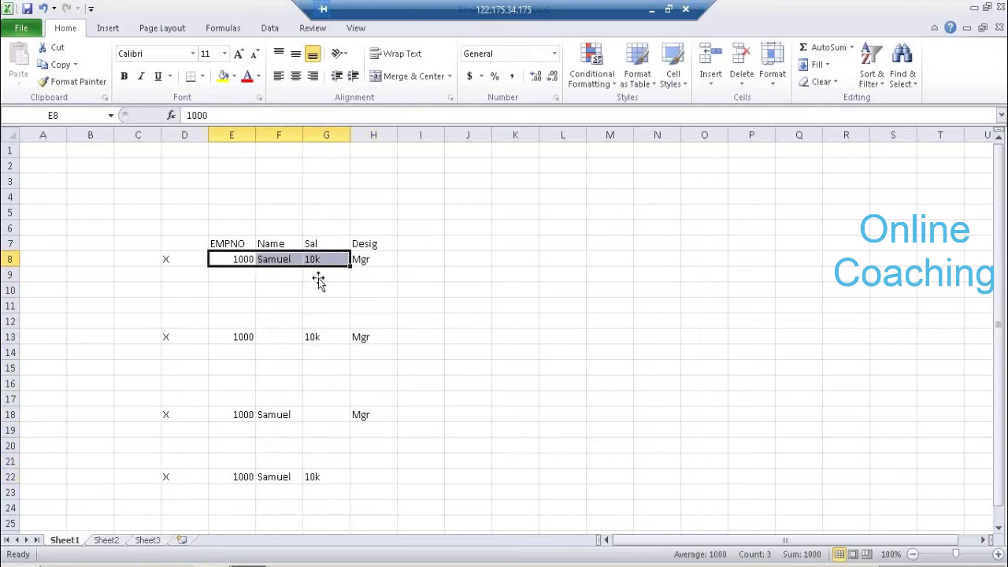
{"action": "left_click_drag", "start_coordinate": [239, 331], "coordinate": [323, 335]}
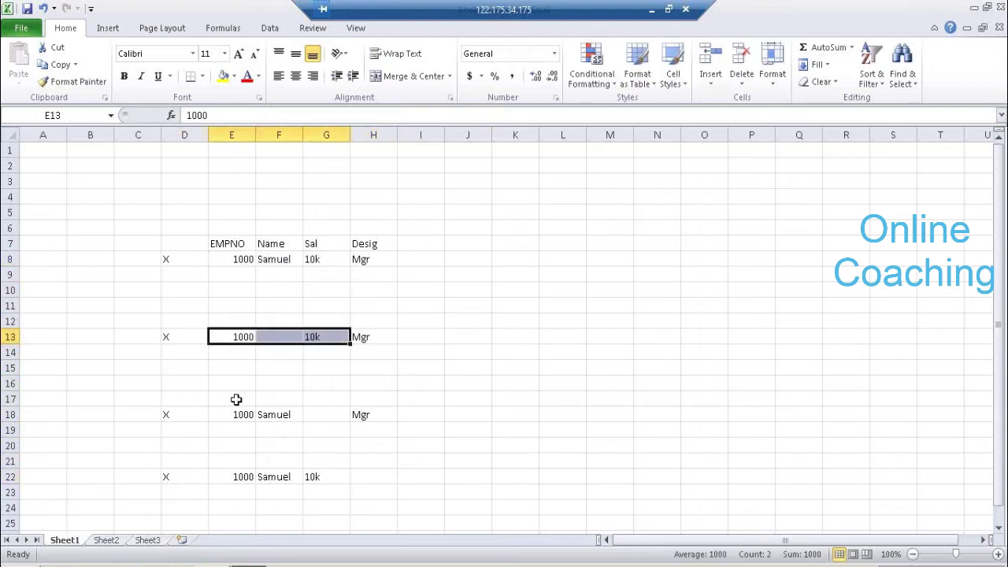
{"action": "left_click_drag", "start_coordinate": [232, 412], "coordinate": [331, 414]}
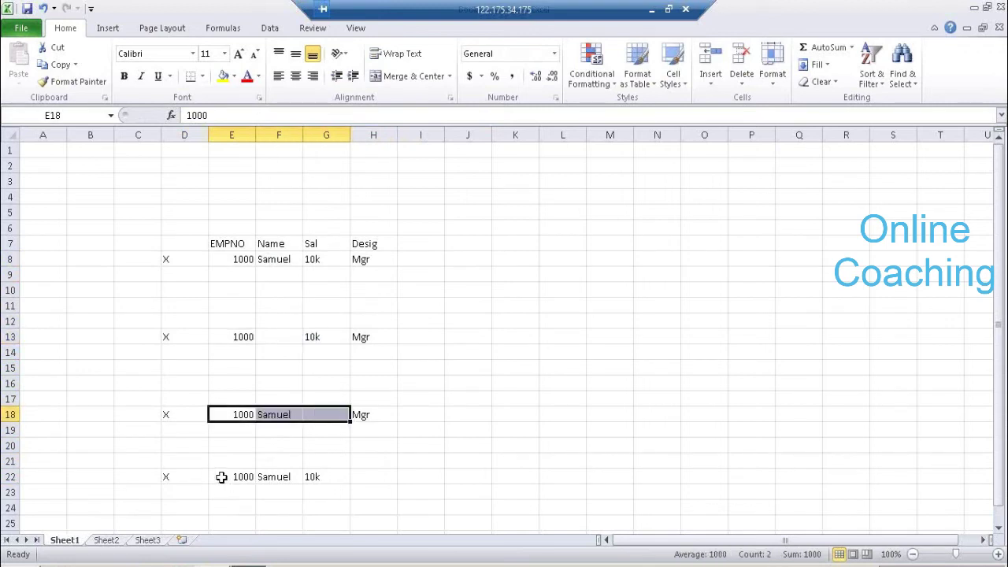
{"action": "left_click_drag", "start_coordinate": [221, 477], "coordinate": [385, 475]}
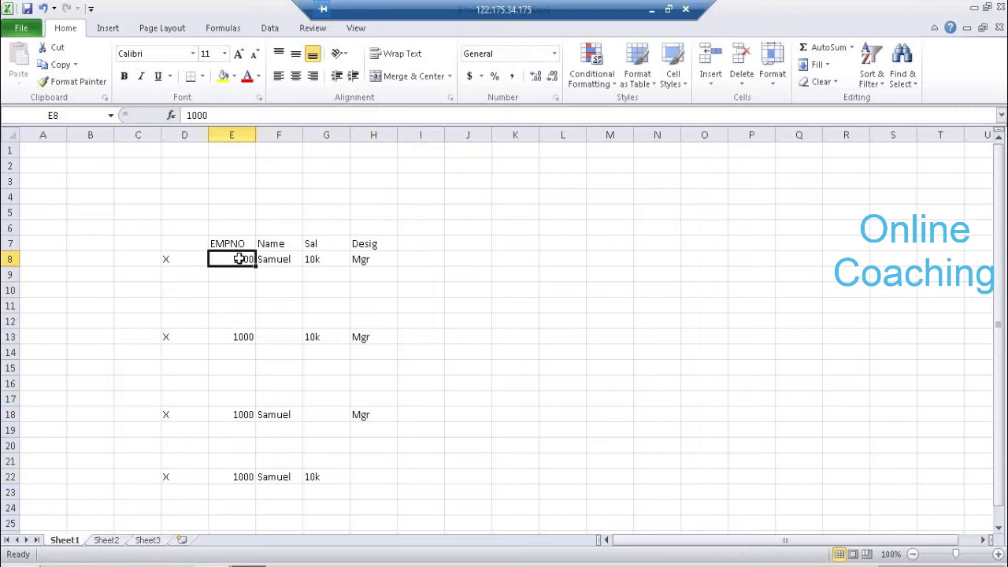
{"action": "left_click", "coordinate": [377, 470], "text": "shift"}
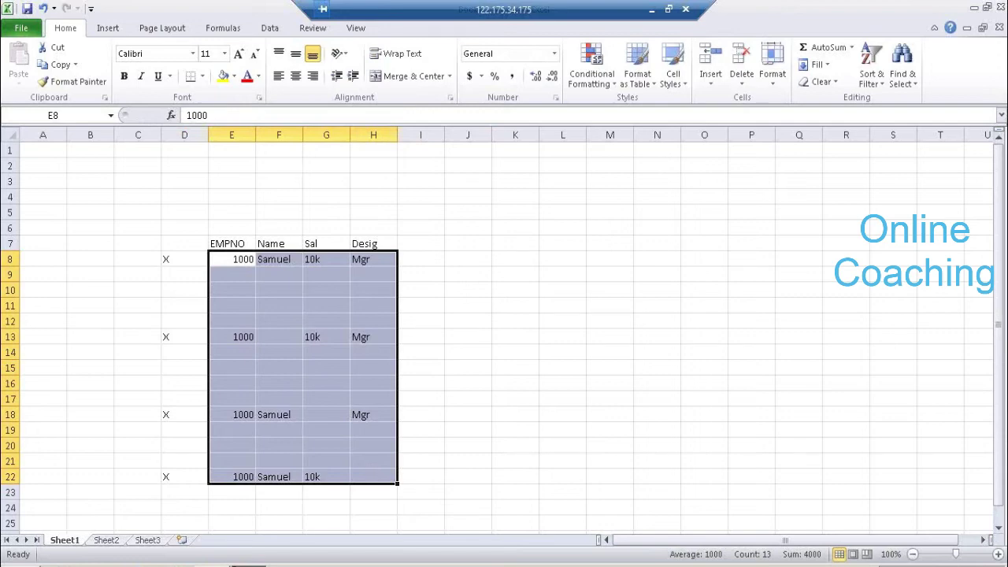
Switch to SAP Data Services Designer and enable Distinct rows in the SELECT settings of QT_DEMO
{"action": "left_click", "coordinate": [214, 565]}
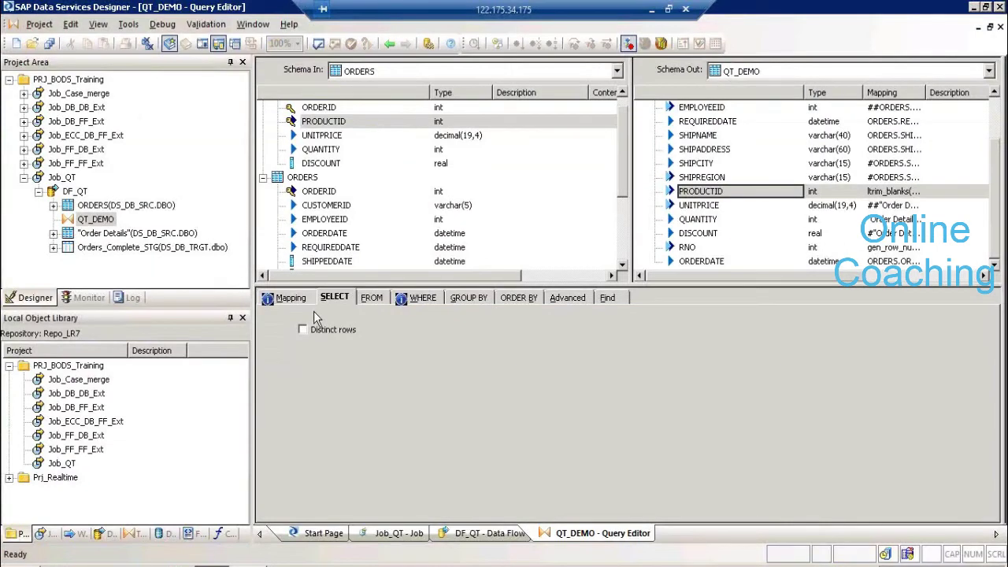
{"action": "left_click", "coordinate": [303, 330]}
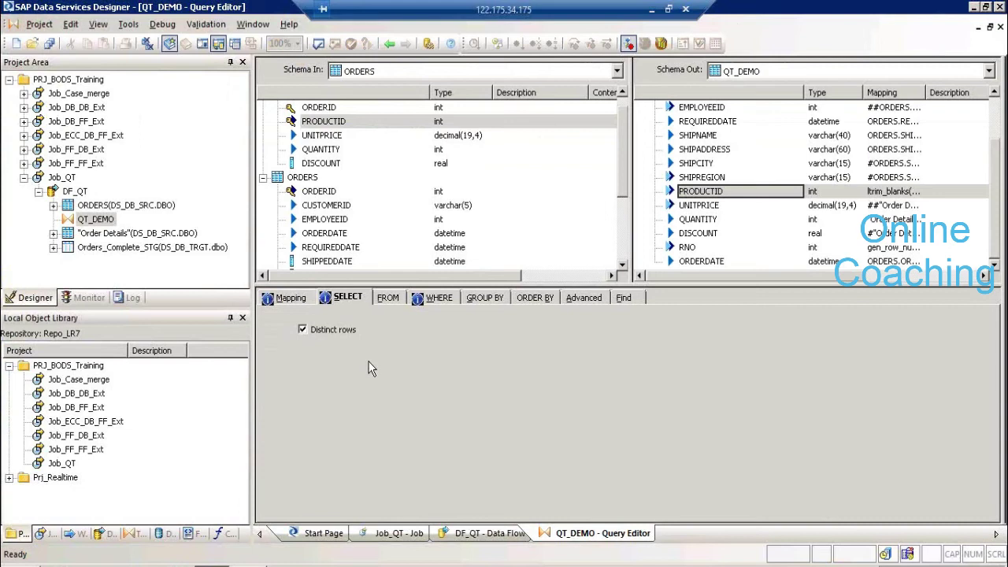
Show the FROM settings of QT_DEMO and collapse the ORDERS and Order Details input schemas
{"action": "left_click", "coordinate": [389, 298]}
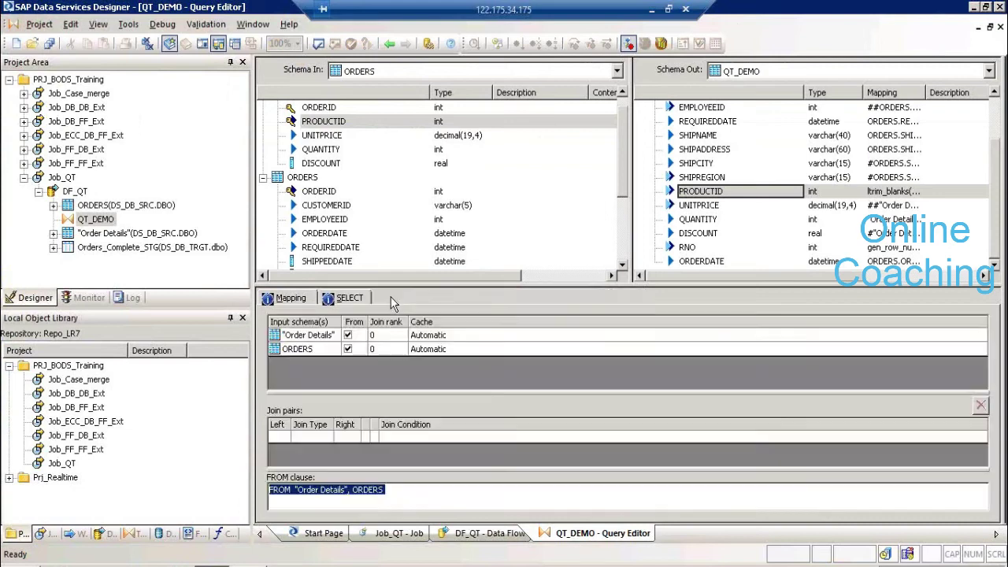
{"action": "left_click", "coordinate": [263, 178]}
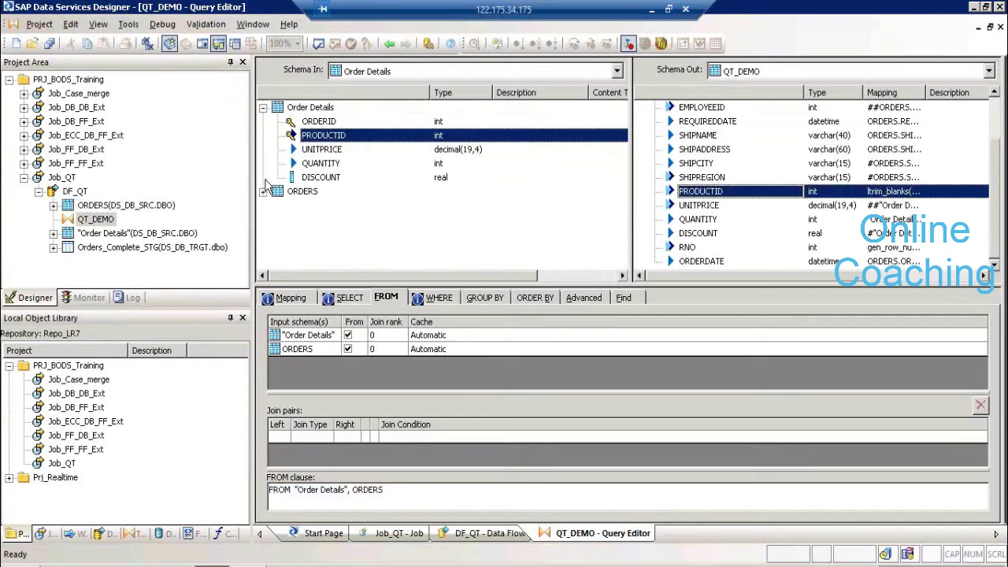
{"action": "left_click", "coordinate": [263, 108]}
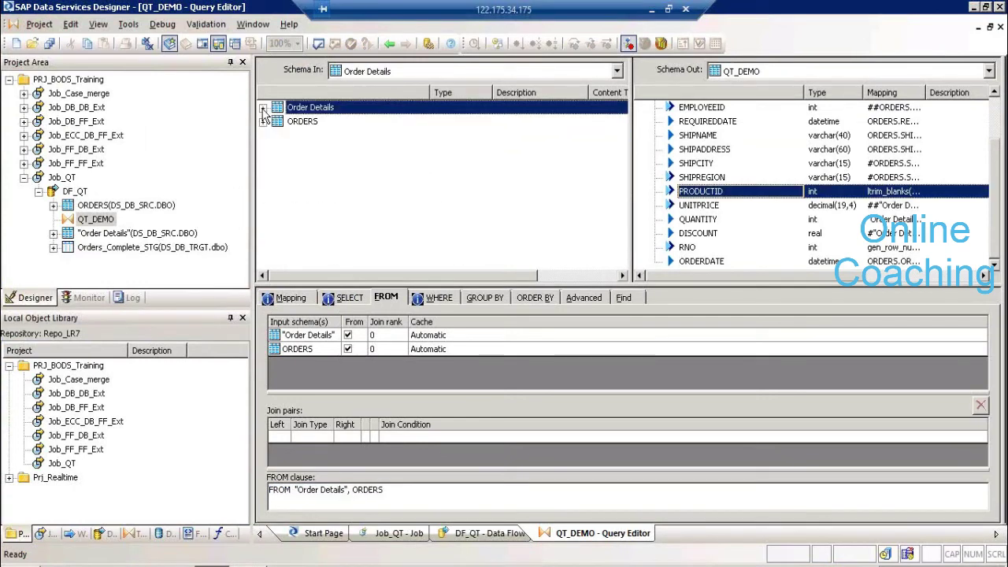
Exclude Order Details from the FROM clause and comment out the ORDERID join condition in the WHERE clause with #
{"action": "left_click", "coordinate": [348, 336]}
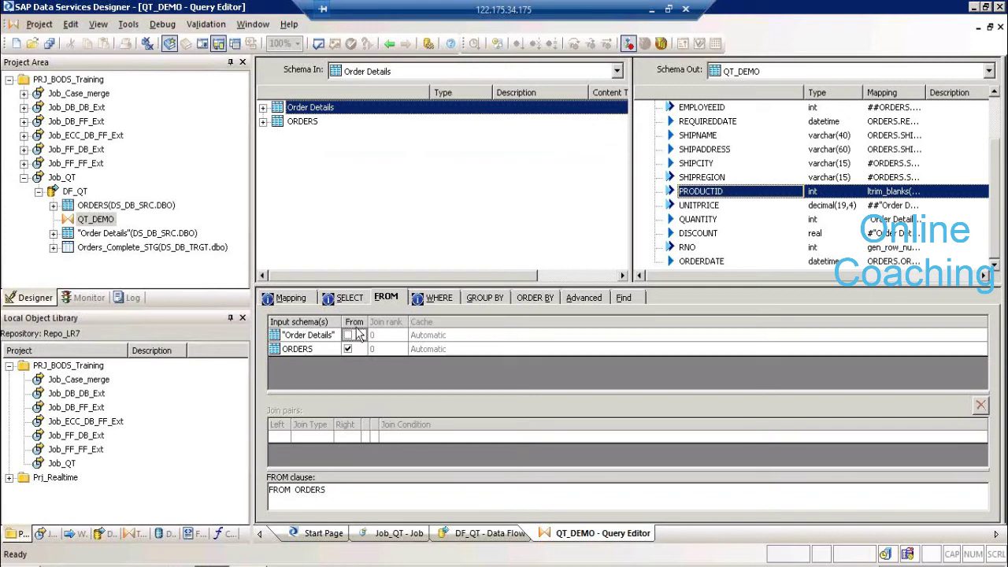
{"action": "left_click", "coordinate": [431, 303]}
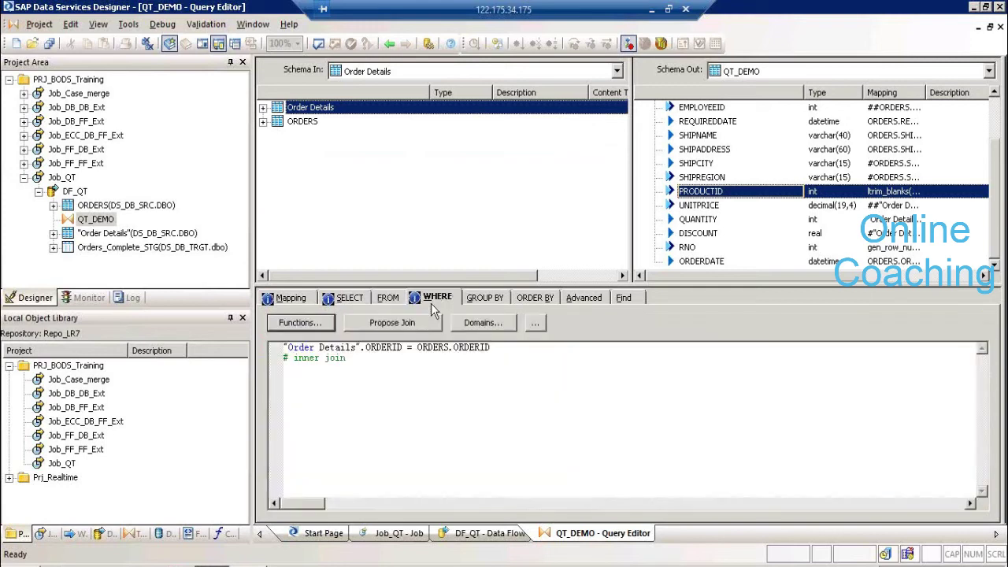
{"action": "left_click", "coordinate": [285, 347]}
{"action": "type", "text": "("}
{"action": "key", "text": "Delete"}
{"action": "type", "text": "#"}
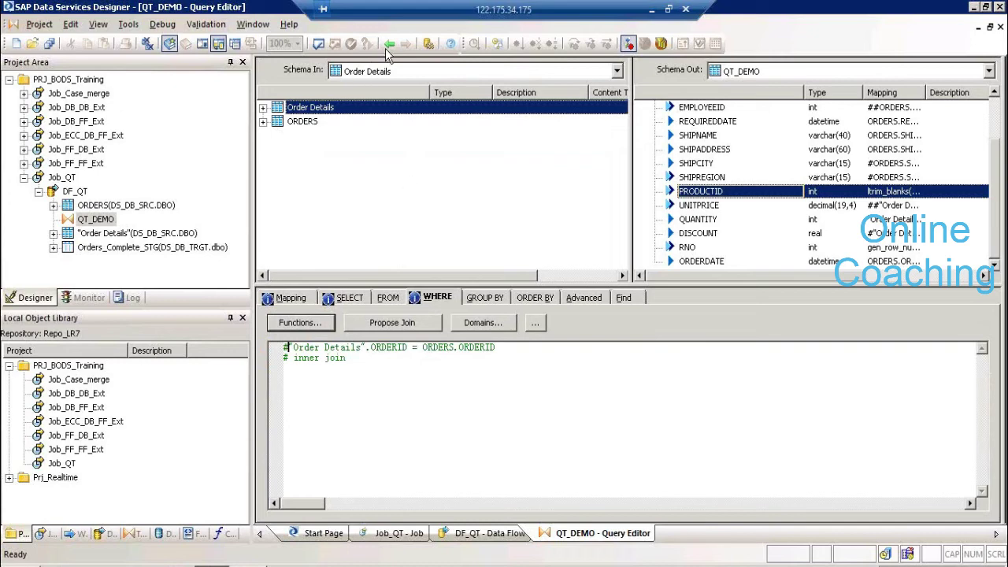
Recheck the FROM and WHERE clauses, and include Order Details in the FROM clause again
{"action": "left_click", "coordinate": [388, 302]}
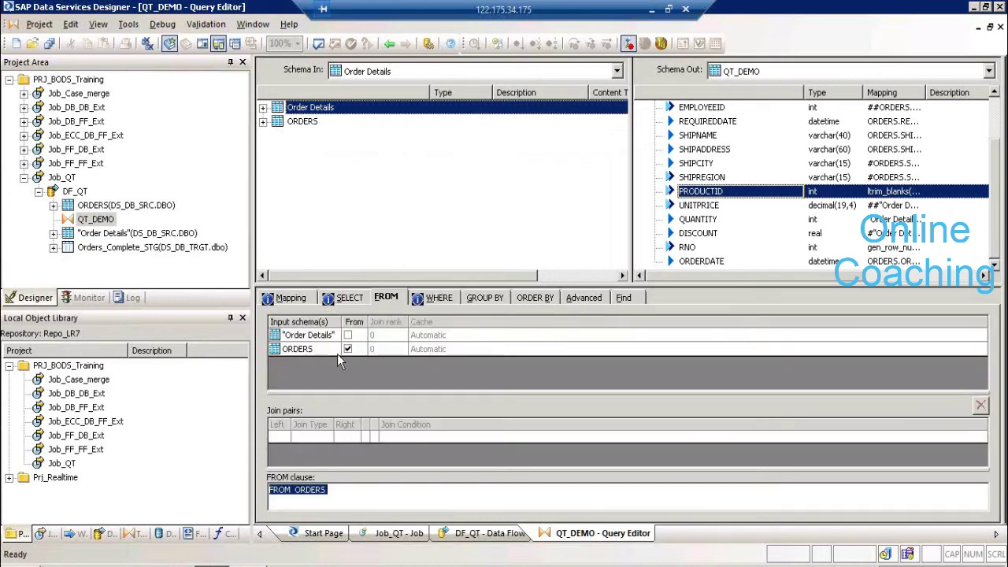
{"action": "left_click", "coordinate": [438, 302]}
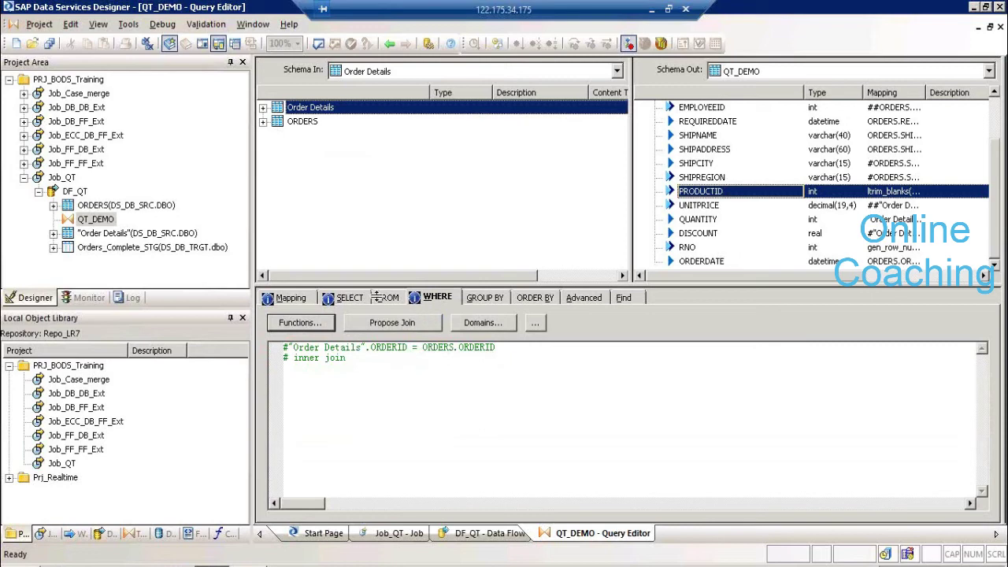
{"action": "left_click", "coordinate": [384, 298]}
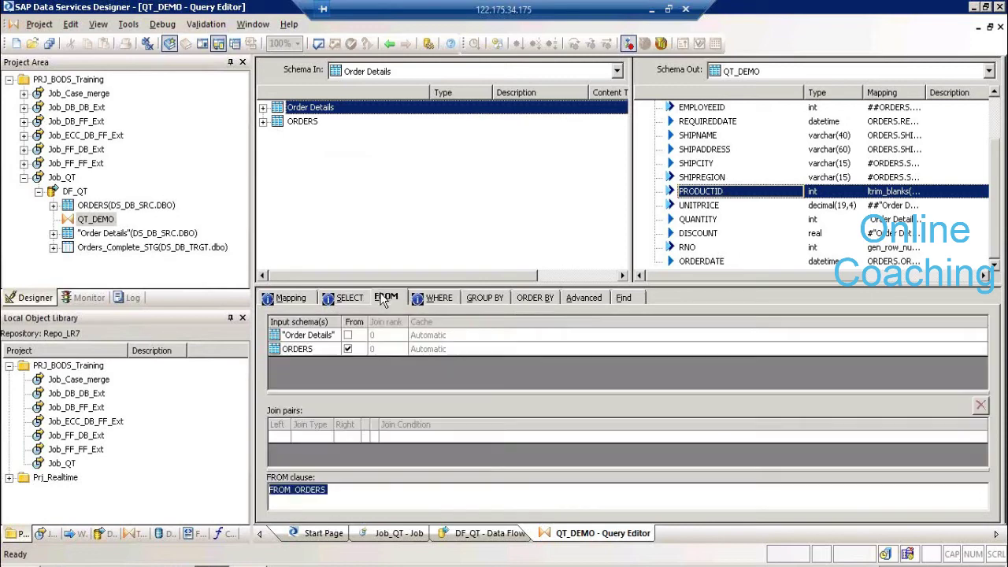
{"action": "left_click", "coordinate": [348, 335]}
{"action": "left_click", "coordinate": [347, 336]}
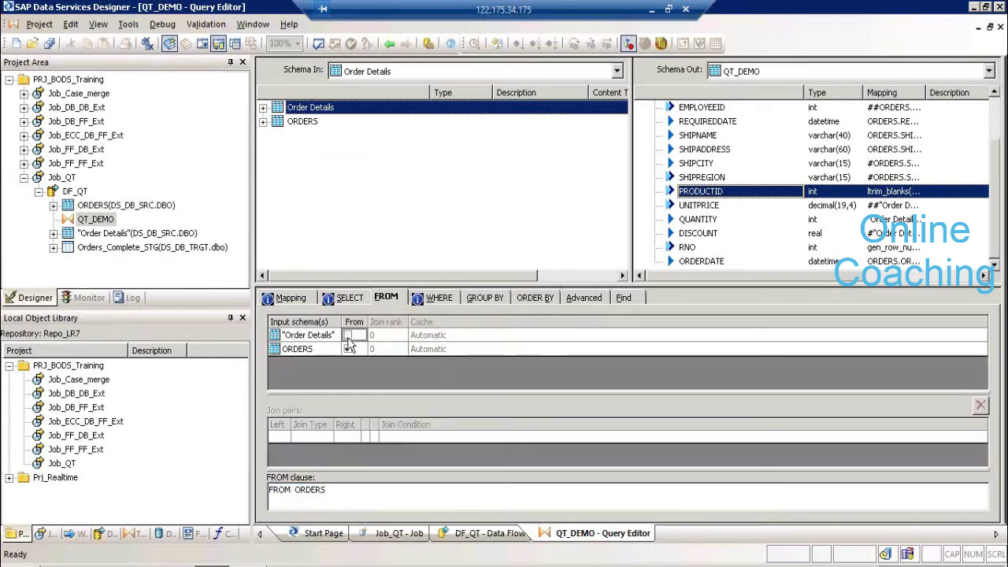
{"action": "left_click", "coordinate": [348, 337]}
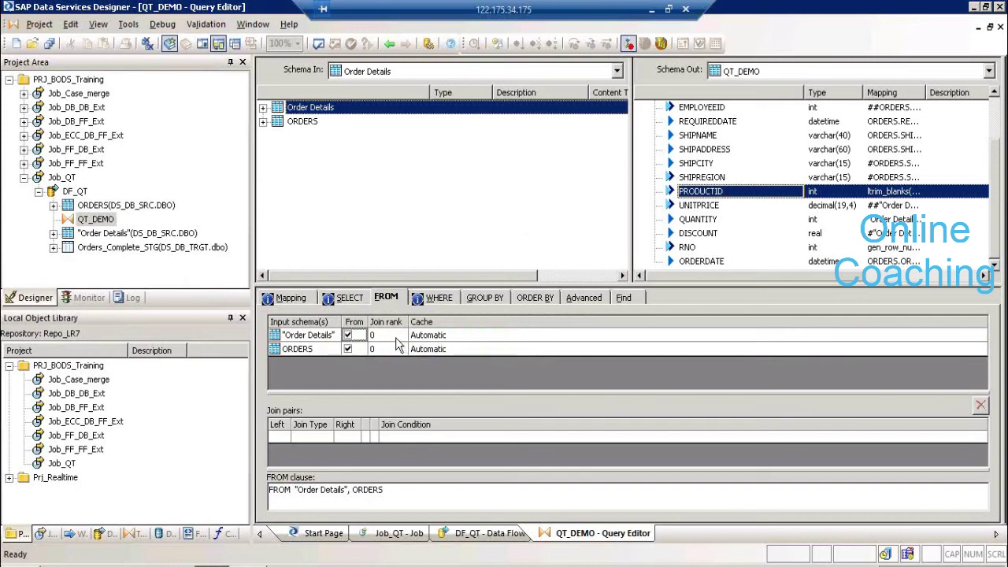
Examine the Cache choices for Order Details and ORDERS, keeping Automatic for both, and look at the ORDERS join rank
{"action": "left_click", "coordinate": [457, 340]}
{"action": "left_click", "coordinate": [456, 340]}
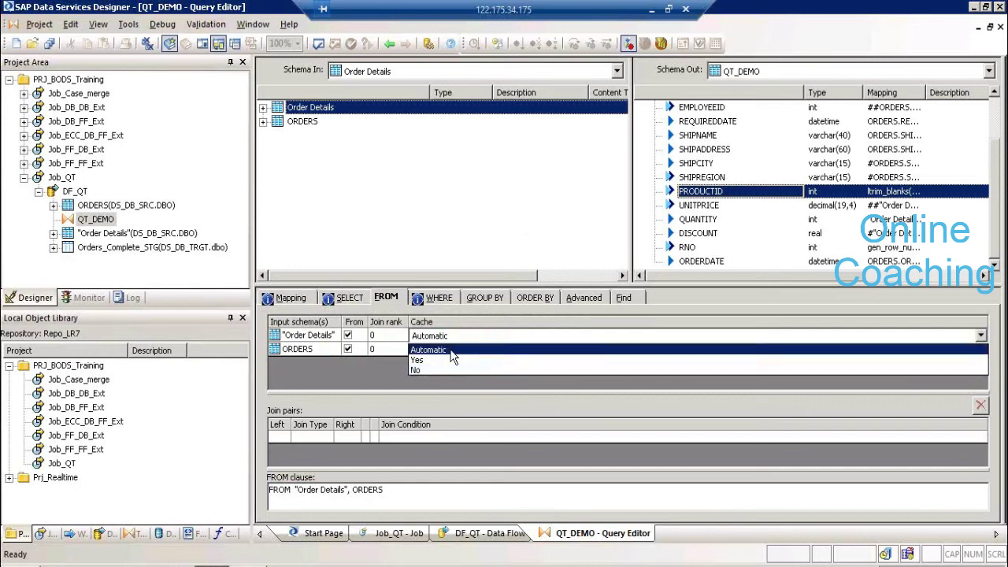
{"action": "left_click", "coordinate": [452, 351]}
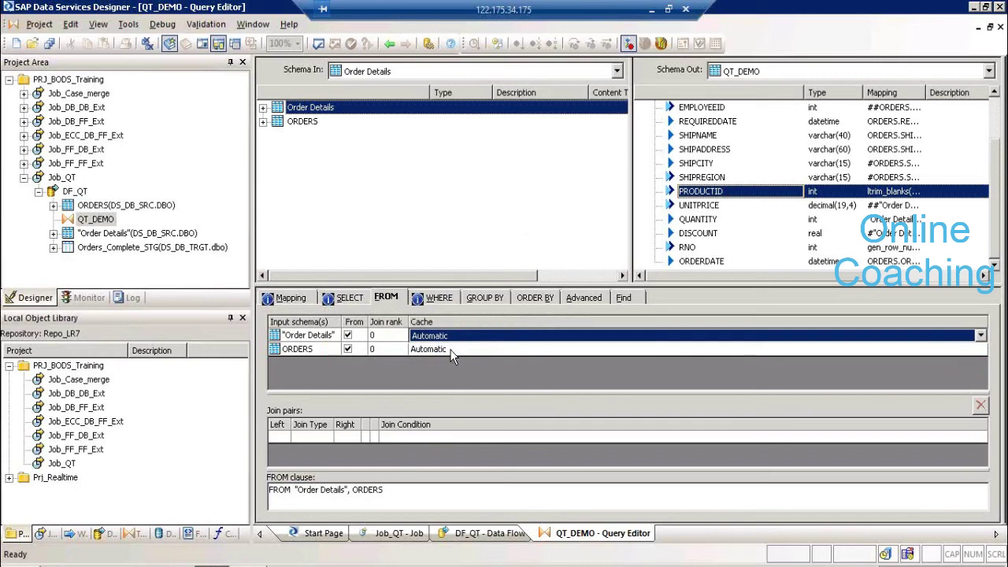
{"action": "left_click", "coordinate": [453, 352]}
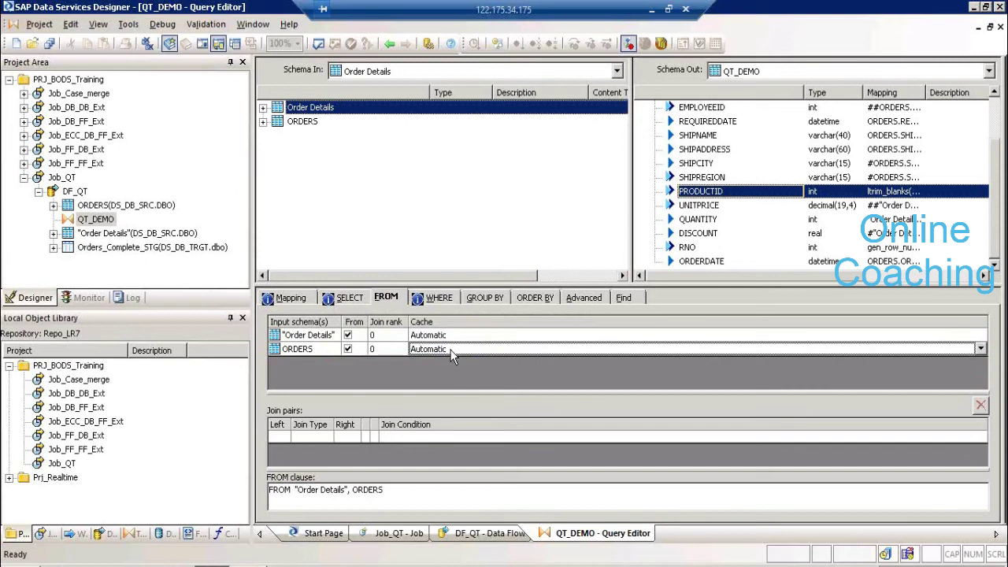
{"action": "left_click", "coordinate": [452, 355]}
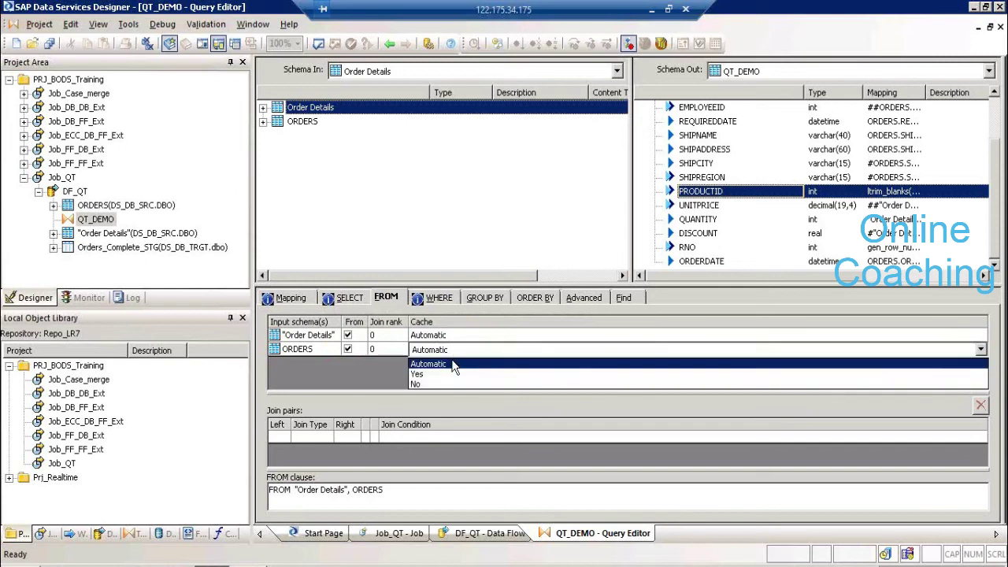
{"action": "left_click", "coordinate": [452, 363]}
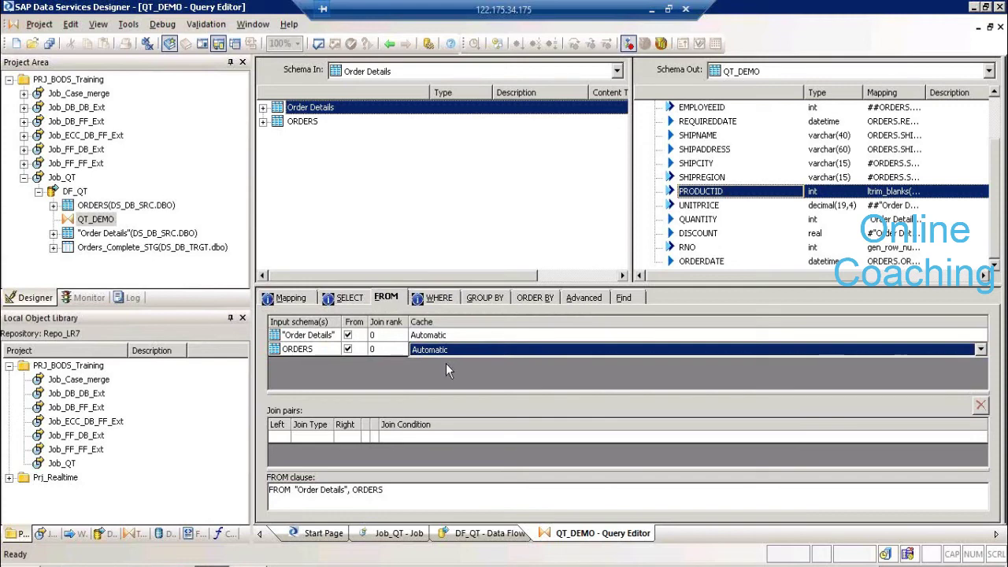
{"action": "left_click", "coordinate": [394, 350]}
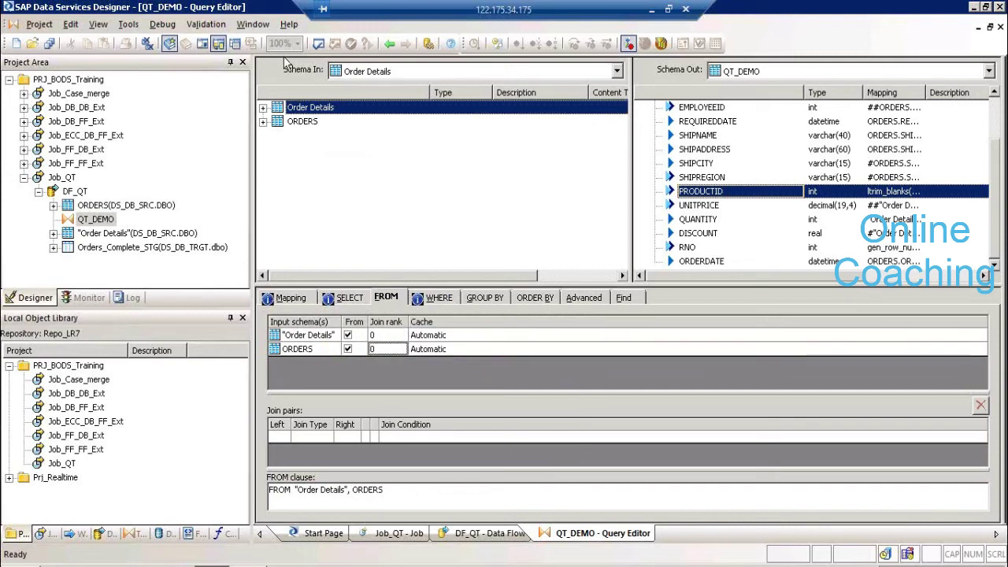
Return to the DF_QT data flow and select both the Order Details and ORDERS source tables
{"action": "left_click", "coordinate": [390, 45]}
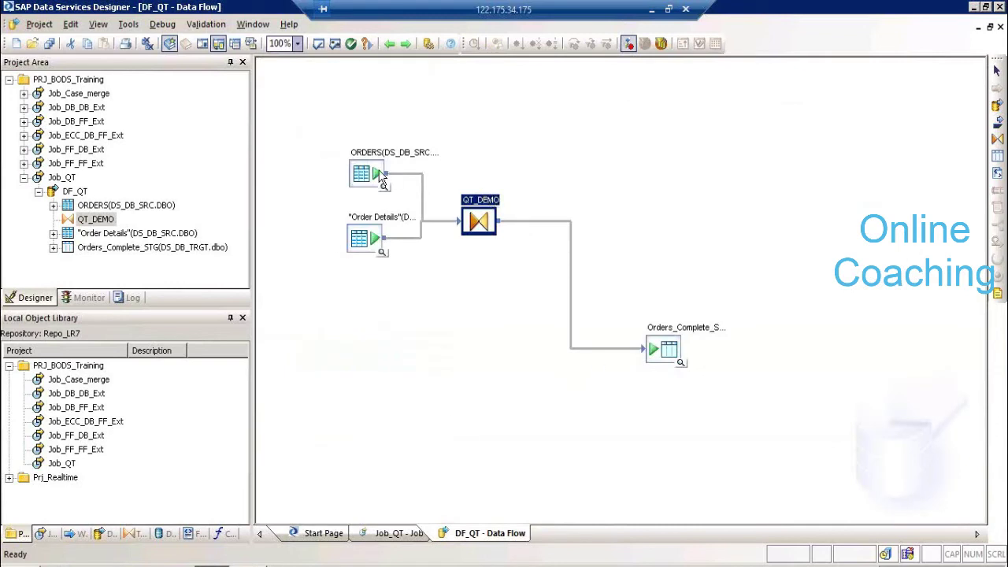
{"action": "left_click", "coordinate": [367, 245]}
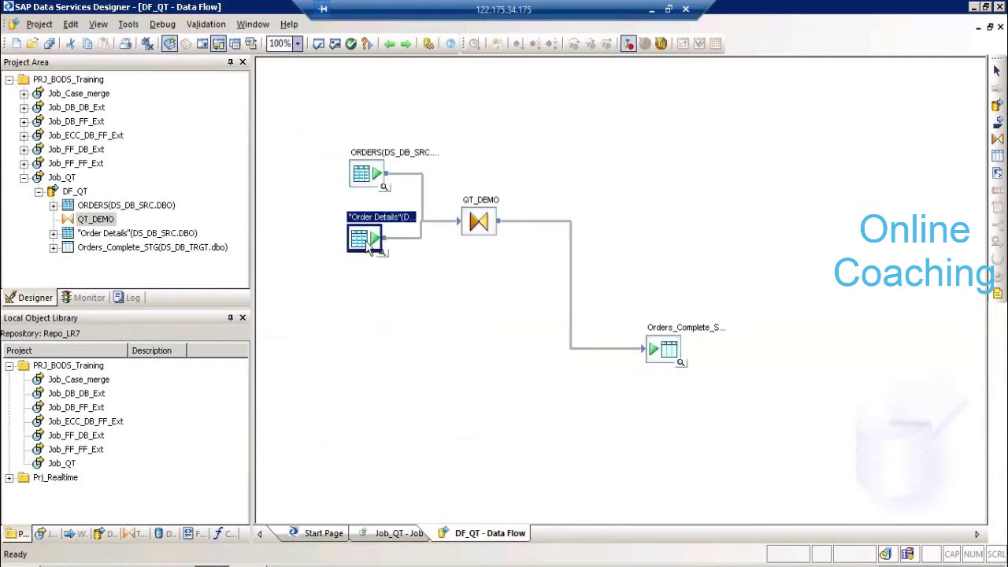
{"action": "left_click", "coordinate": [368, 180], "text": "ctrl"}
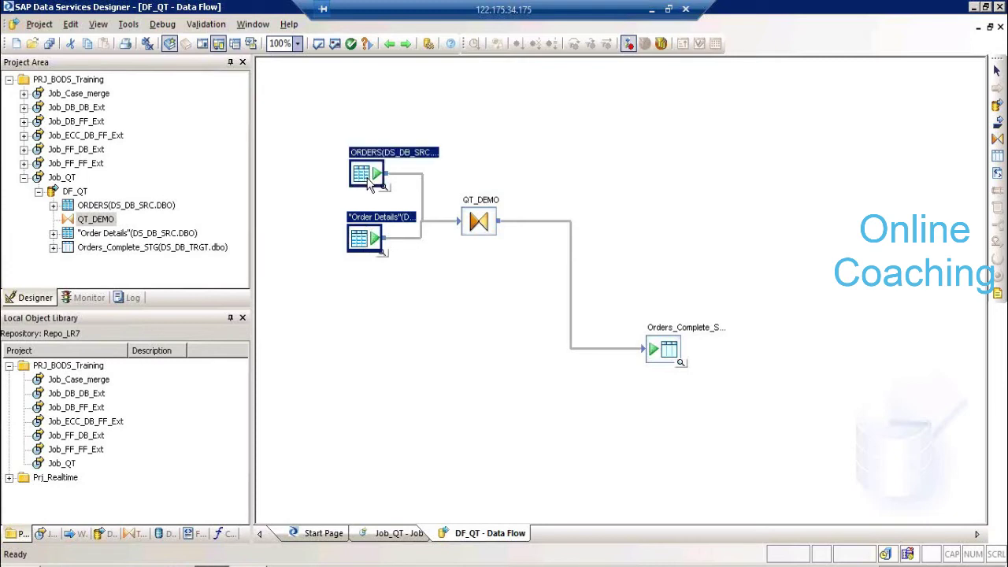
Display the optimized SQL for DF_QT, highlight the entire statement to examine it, and close the view
{"action": "left_click", "coordinate": [198, 24]}
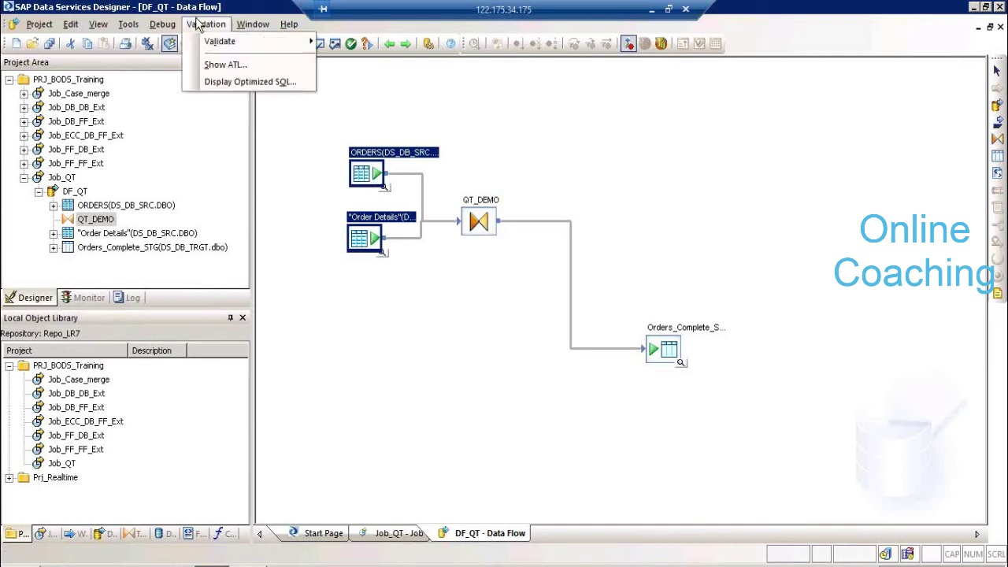
{"action": "left_click", "coordinate": [237, 82]}
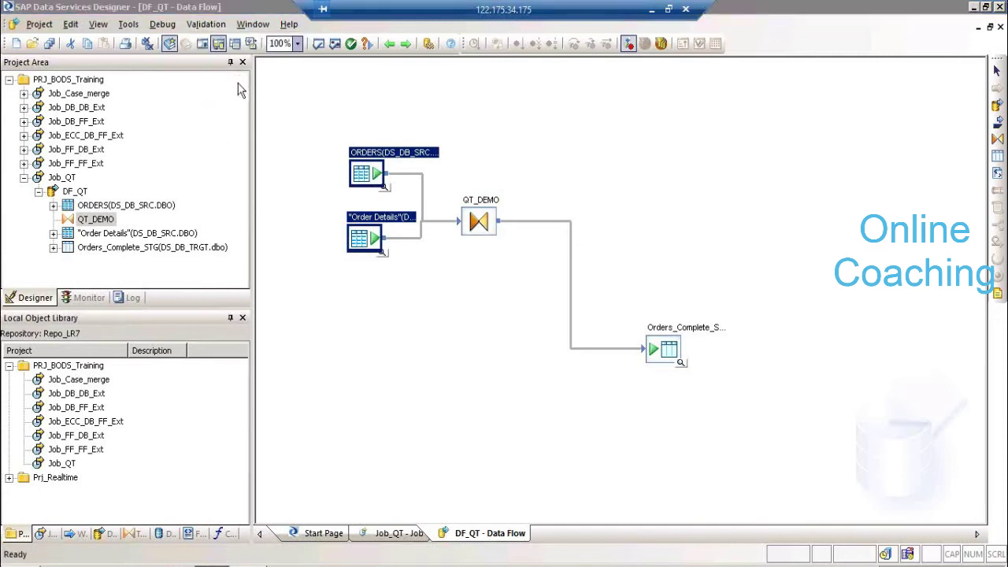
{"action": "left_click", "coordinate": [449, 242]}
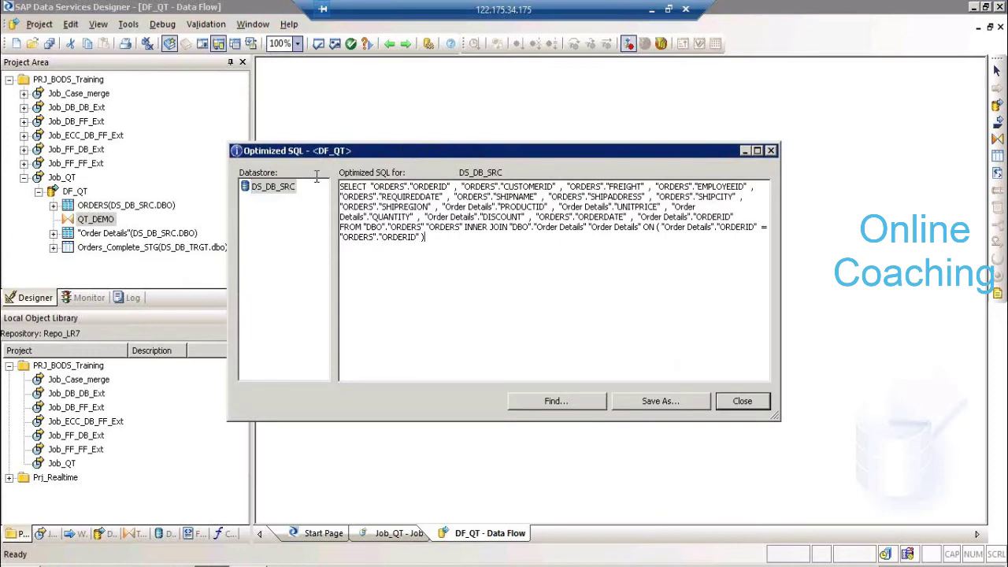
{"action": "key", "text": "ctrl+a"}
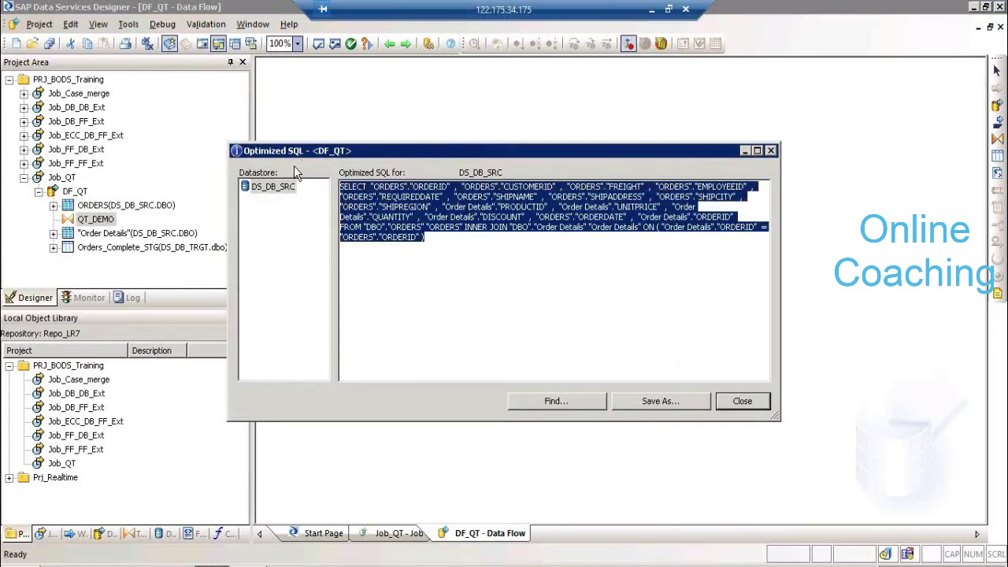
{"action": "left_click", "coordinate": [742, 402]}
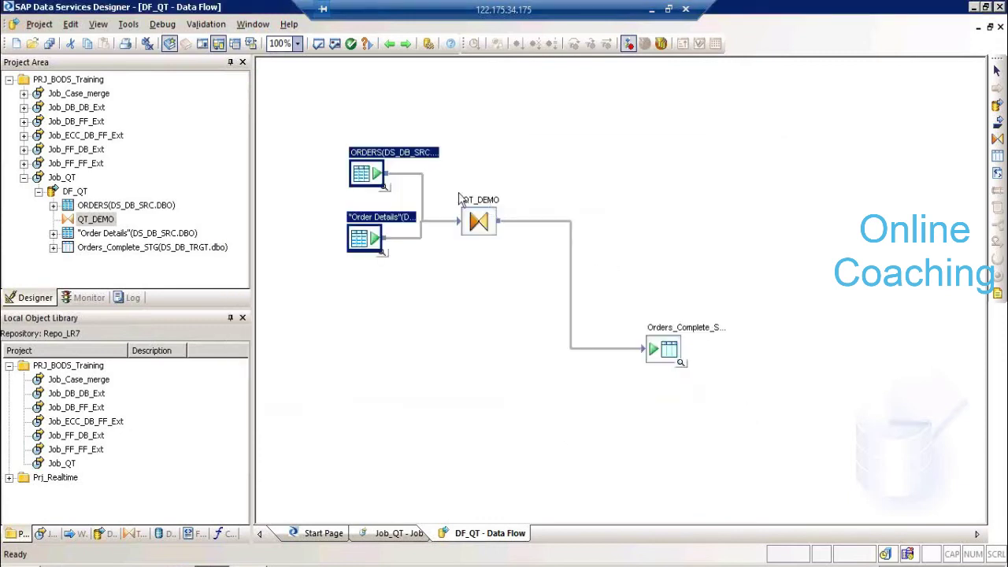
Select the ORDERS and Order Details source tables alternately in the DF_QT data flow to compare them
{"action": "left_click", "coordinate": [362, 174]}
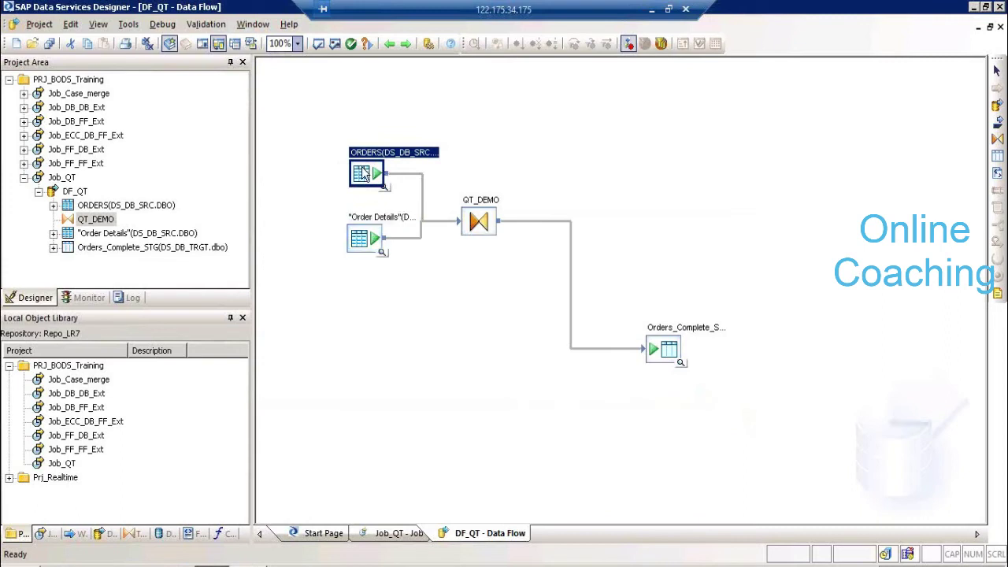
{"action": "left_click", "coordinate": [363, 238]}
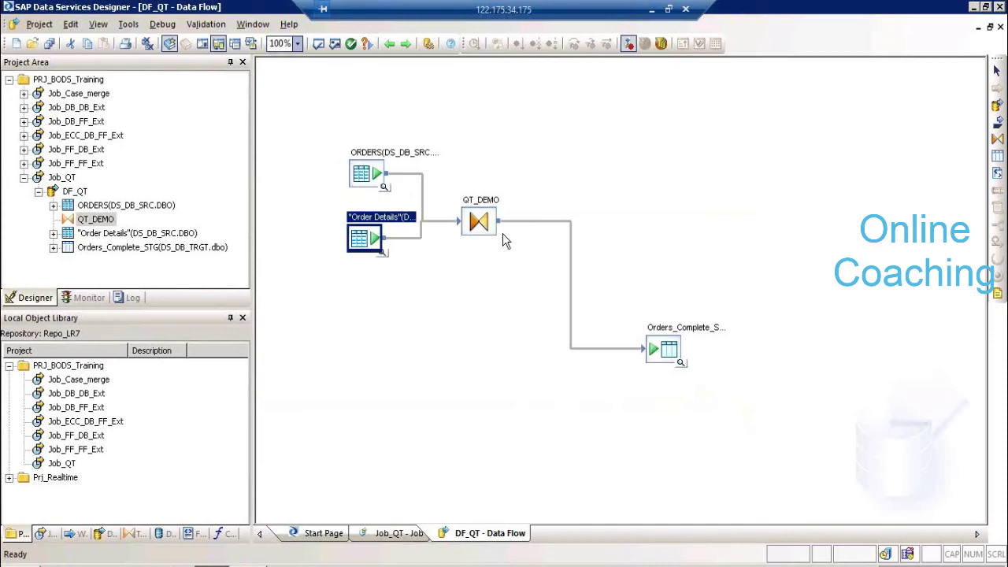
{"action": "left_click", "coordinate": [362, 174]}
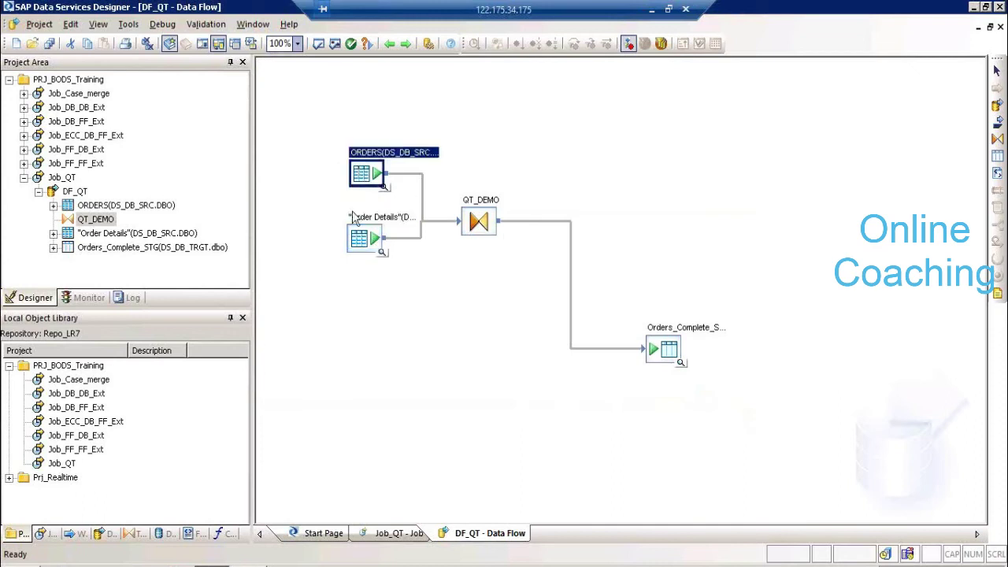
{"action": "left_click", "coordinate": [362, 236]}
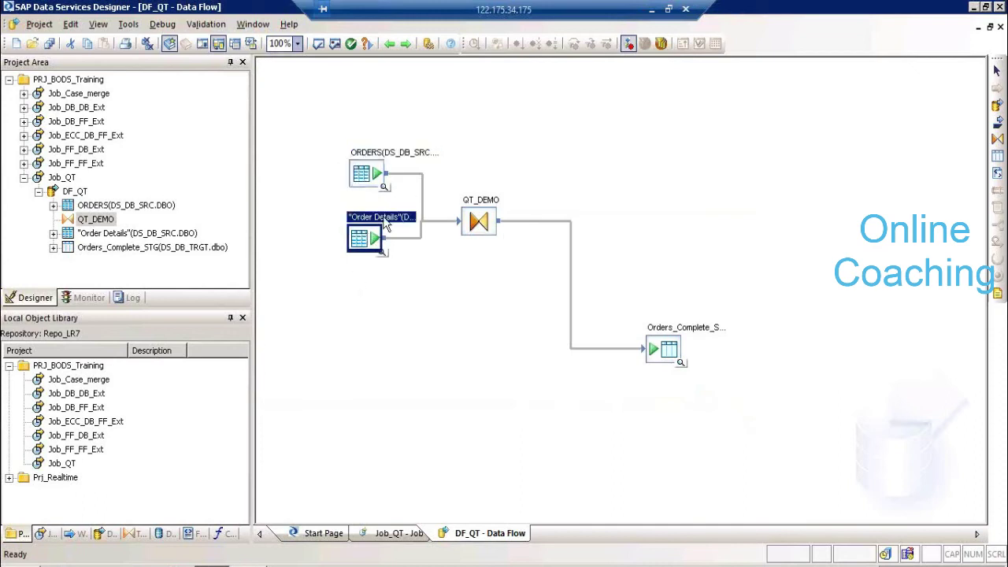
Set the join rank in QT_DEMO's FROM settings to 10 for Order Details and 5 for ORDERS
{"action": "double_click", "coordinate": [479, 200]}
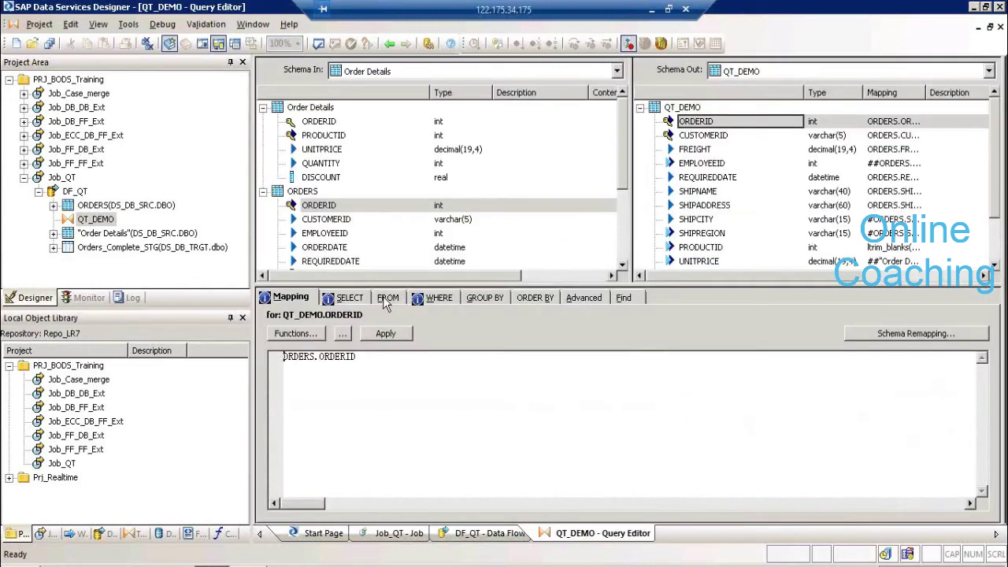
{"action": "left_click", "coordinate": [386, 299]}
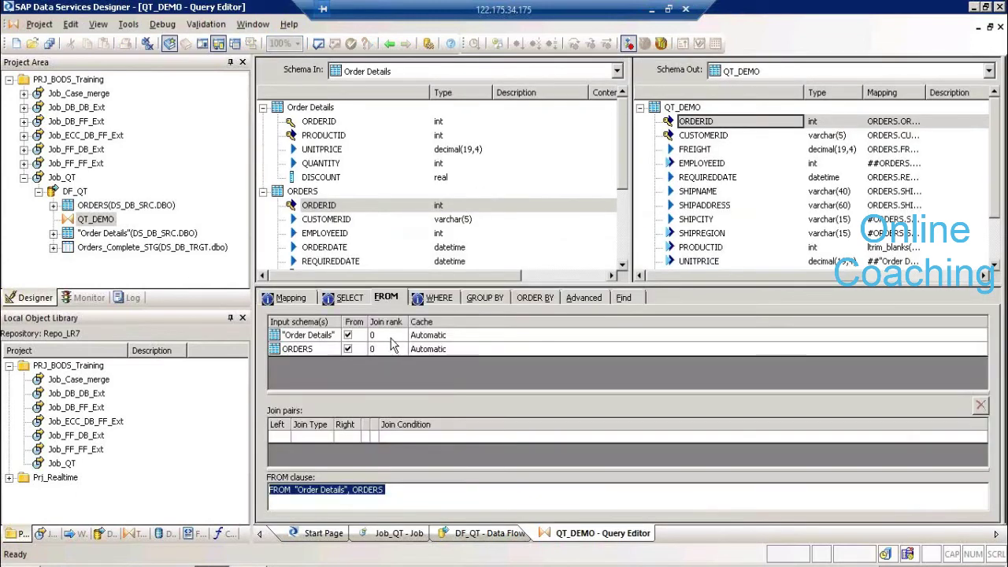
{"action": "left_click", "coordinate": [392, 337]}
{"action": "key", "text": "BackSpace"}
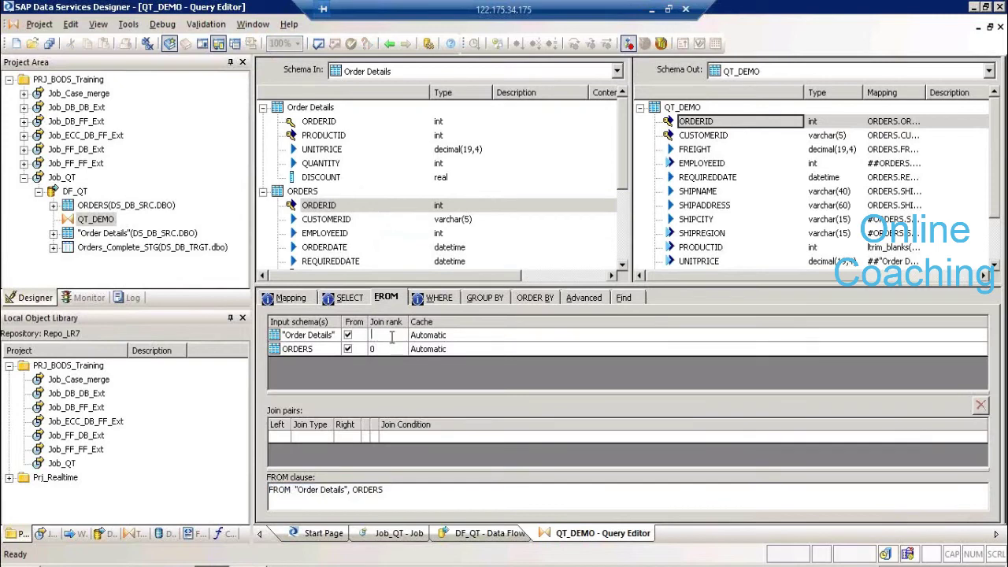
{"action": "type", "text": "10"}
{"action": "left_click", "coordinate": [378, 351]}
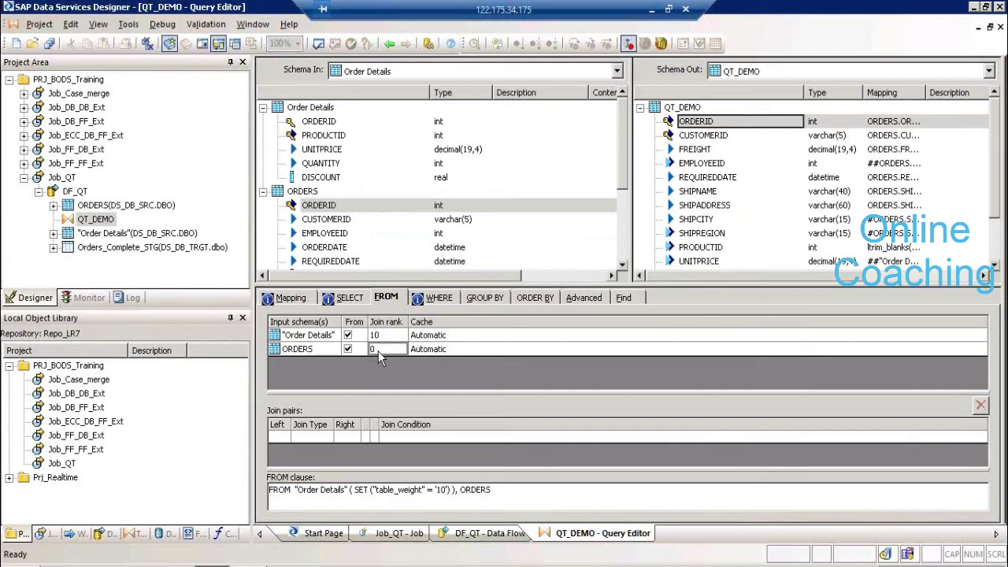
{"action": "key", "text": "BackSpace"}
{"action": "type", "text": "5"}
Reset the join ranks of both ORDERS and Order Details to 0
{"action": "left_click", "coordinate": [386, 364]}
{"action": "key", "text": "BackSpace"}
{"action": "type", "text": "0"}
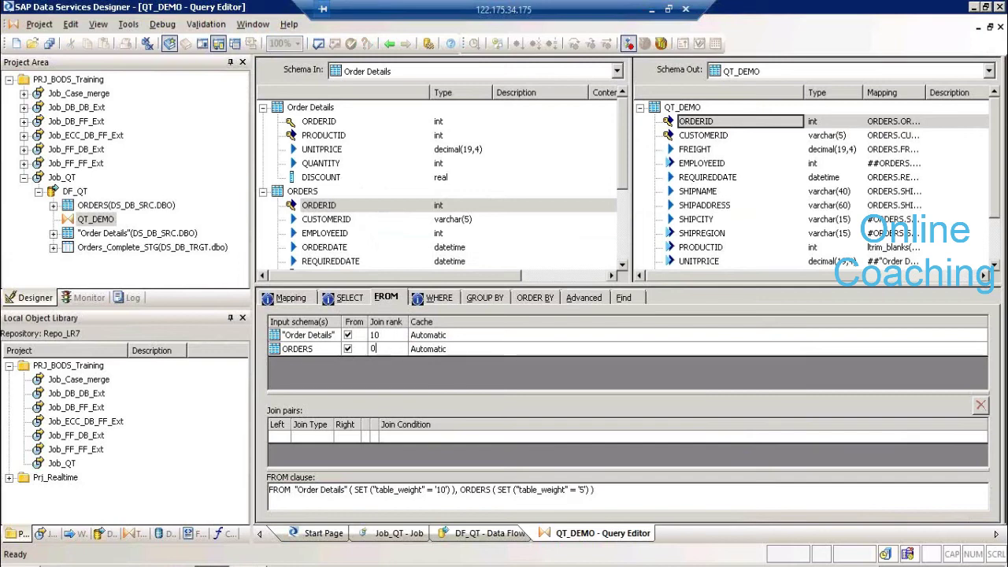
{"action": "left_click", "coordinate": [385, 336]}
{"action": "key", "text": "BackSpace"}
{"action": "key", "text": "BackSpace"}
{"action": "type", "text": "0"}
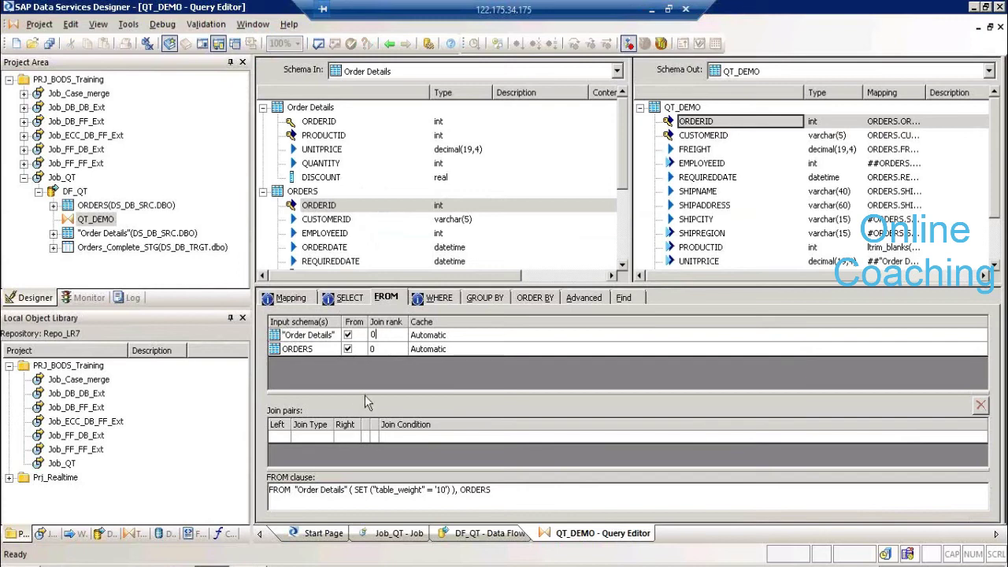
{"action": "left_click_drag", "start_coordinate": [366, 391], "coordinate": [367, 379]}
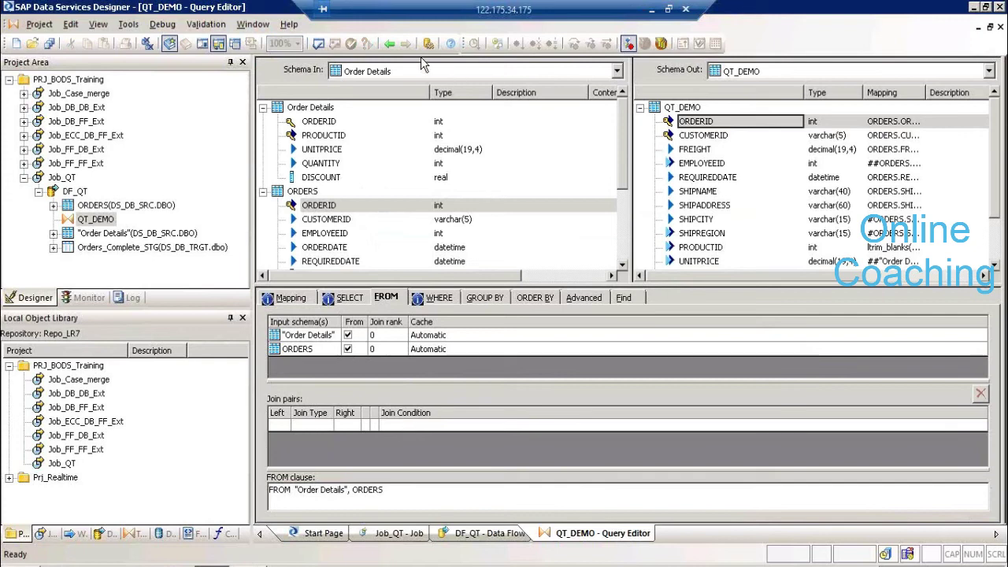
Revisit the ORDERS table in the data flow, and uncomment the Order Details to ORDERS ORDERID condition in QT_DEMO's WHERE clause
{"action": "left_click", "coordinate": [393, 45]}
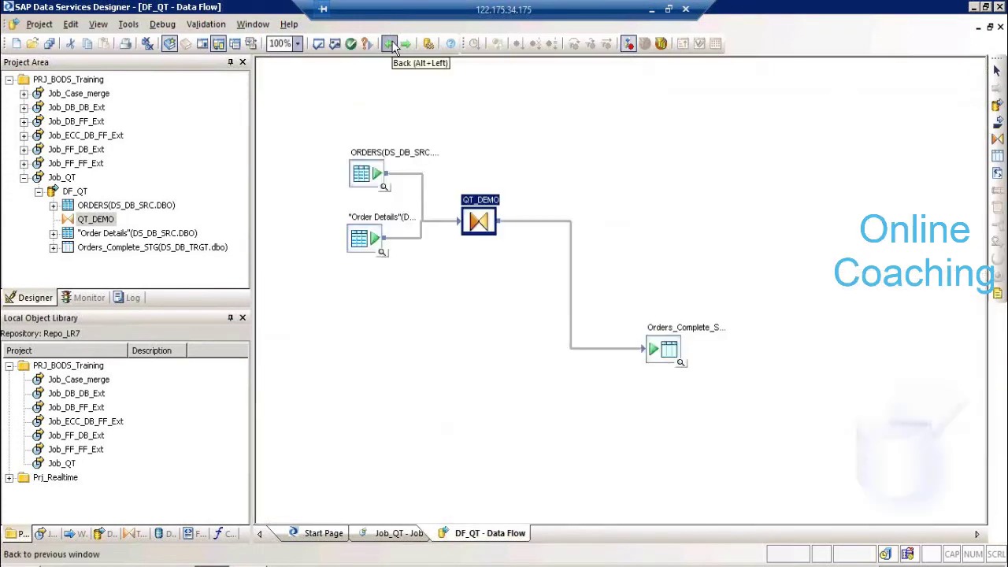
{"action": "left_click", "coordinate": [362, 174]}
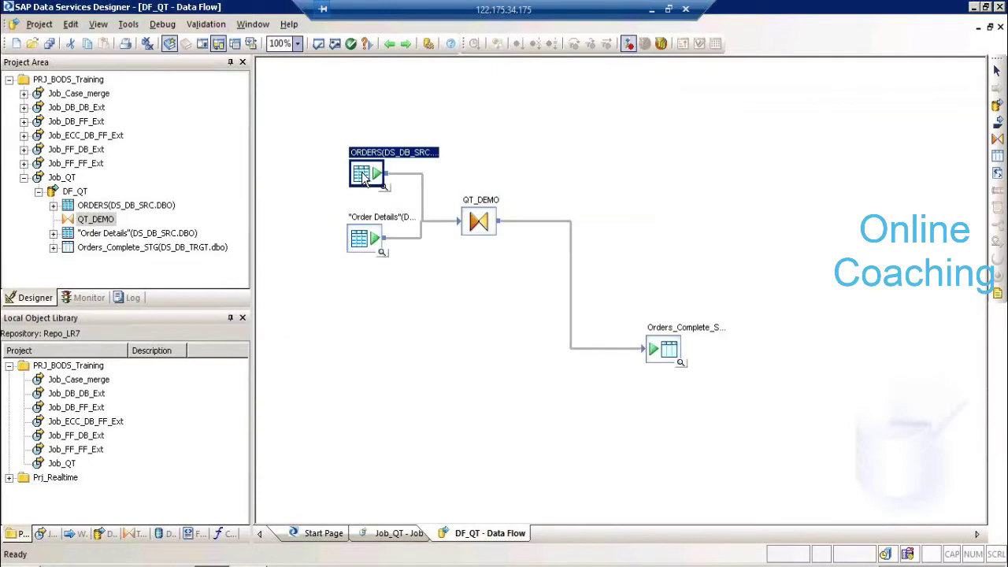
{"action": "double_click", "coordinate": [477, 206]}
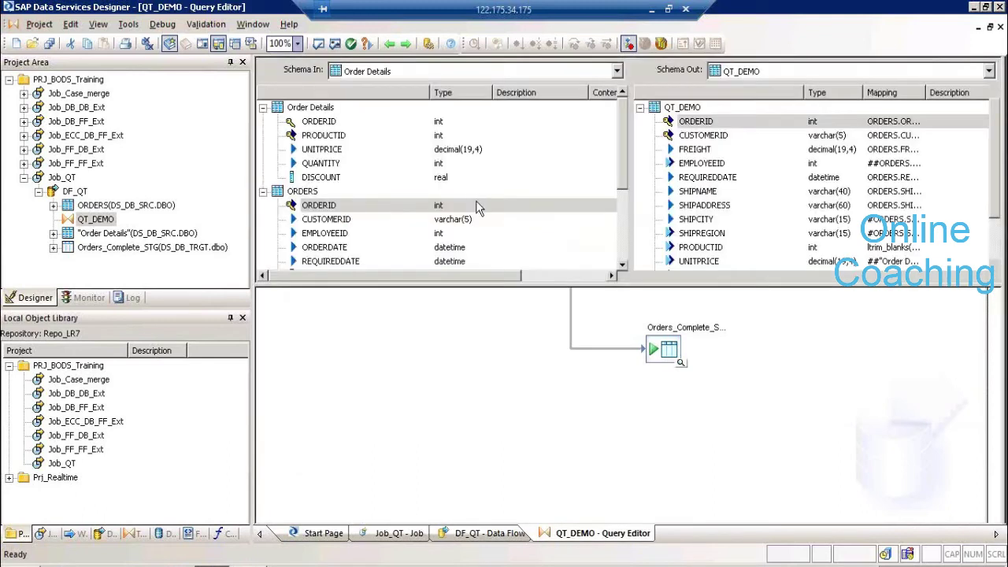
{"action": "left_click", "coordinate": [438, 299]}
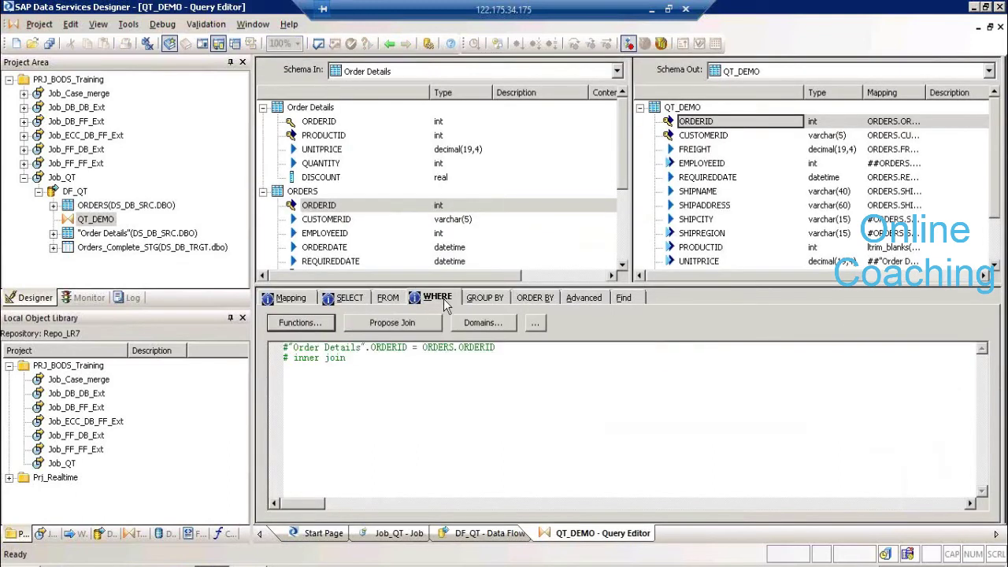
{"action": "left_click", "coordinate": [289, 347]}
{"action": "key", "text": "BackSpace"}
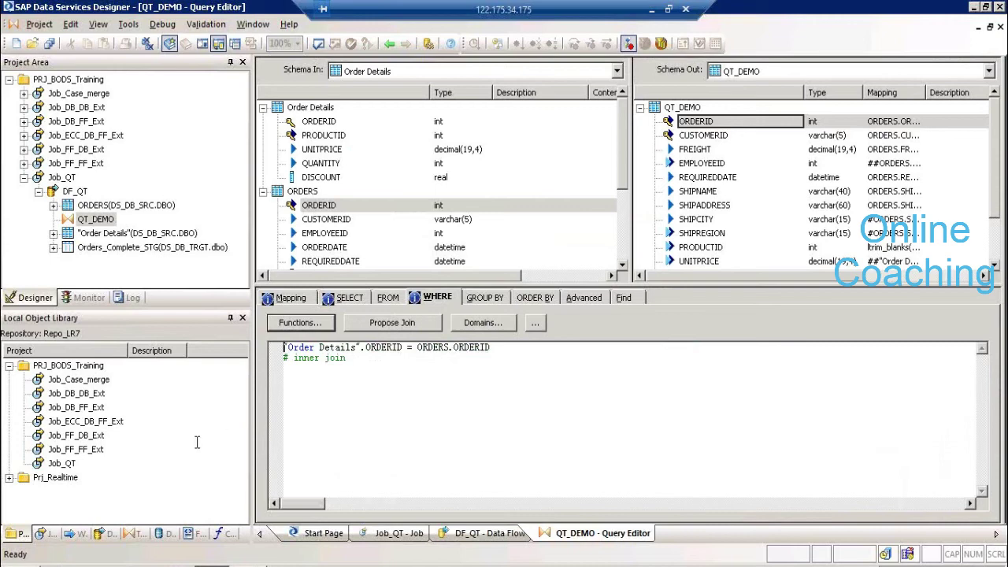
Locate the Merge transform among the Platform transforms in the object library
{"action": "left_click", "coordinate": [137, 533]}
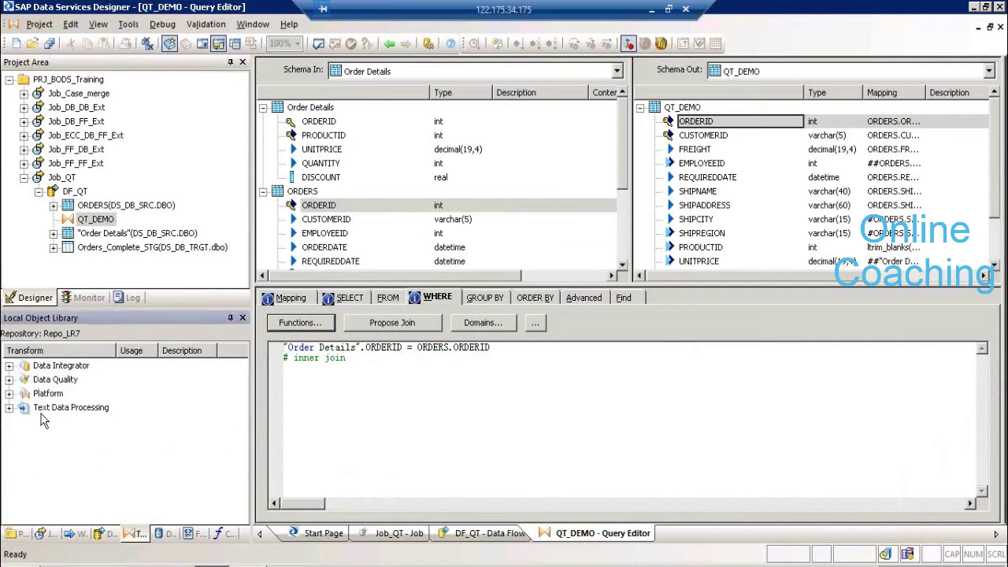
{"action": "left_click", "coordinate": [10, 393]}
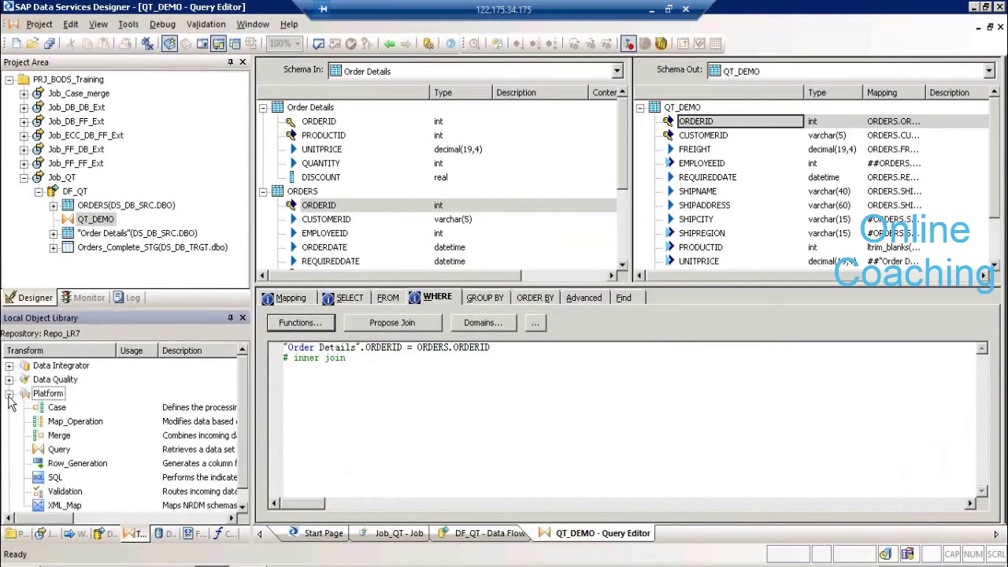
{"action": "left_click", "coordinate": [67, 436]}
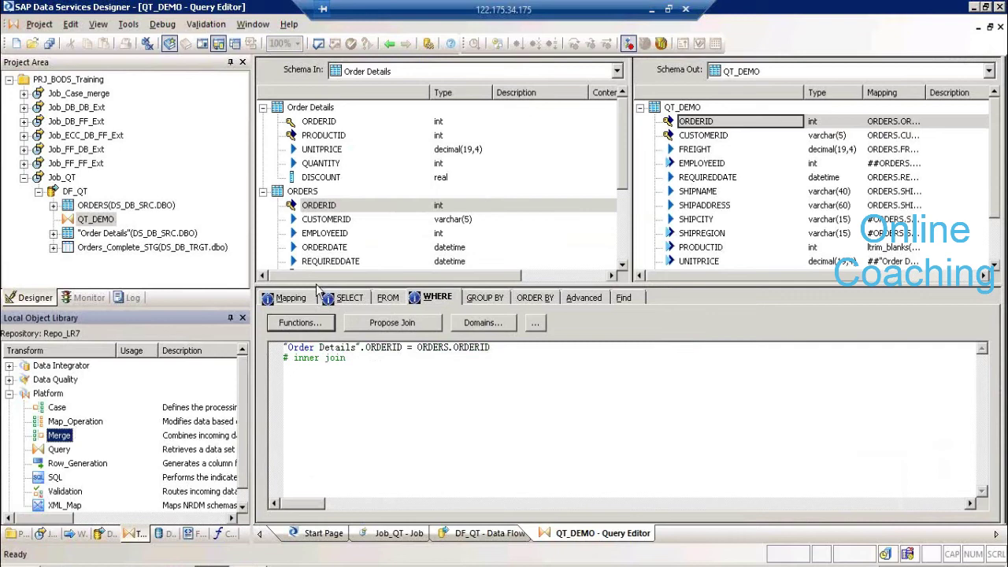
Highlight the ORDERID equality condition in QT_DEMO's WHERE clause to examine it
{"action": "left_click", "coordinate": [429, 299]}
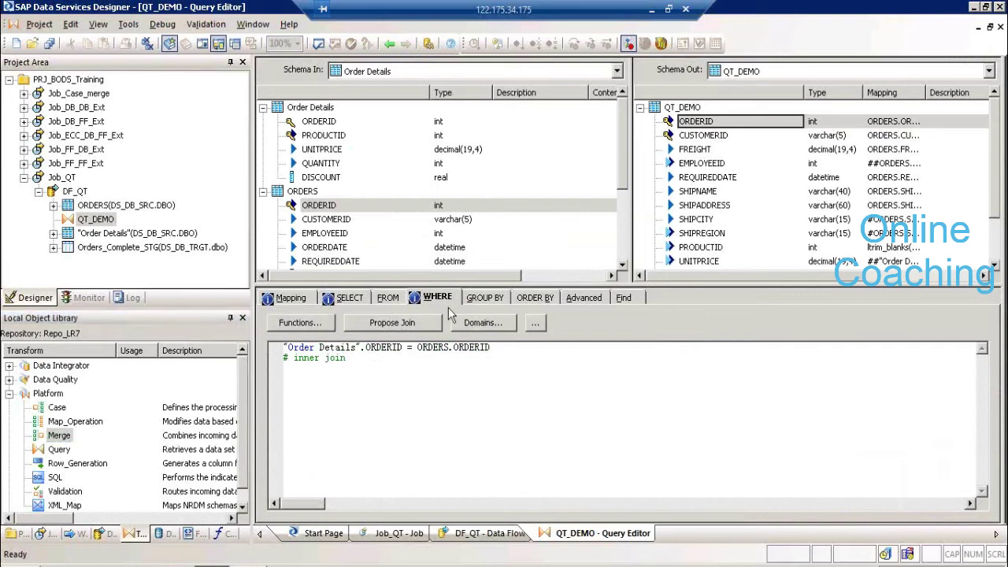
{"action": "left_click", "coordinate": [512, 347]}
{"action": "left_click", "coordinate": [268, 348]}
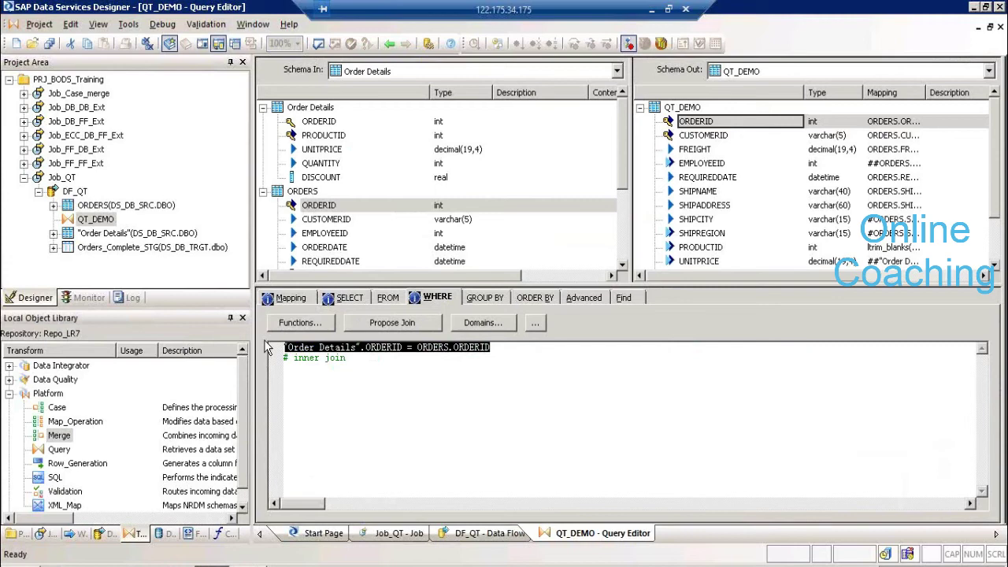
Review the ORDERS and Order Details input schemas, and add a join pair in the FROM clause with ORDERS as the left table
{"action": "left_click", "coordinate": [387, 300]}
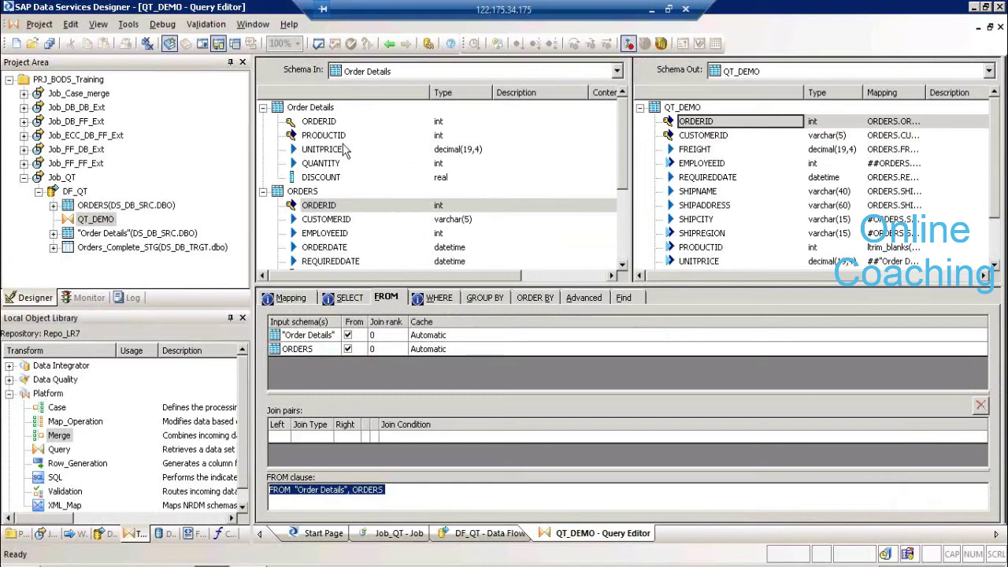
{"action": "left_click", "coordinate": [313, 194]}
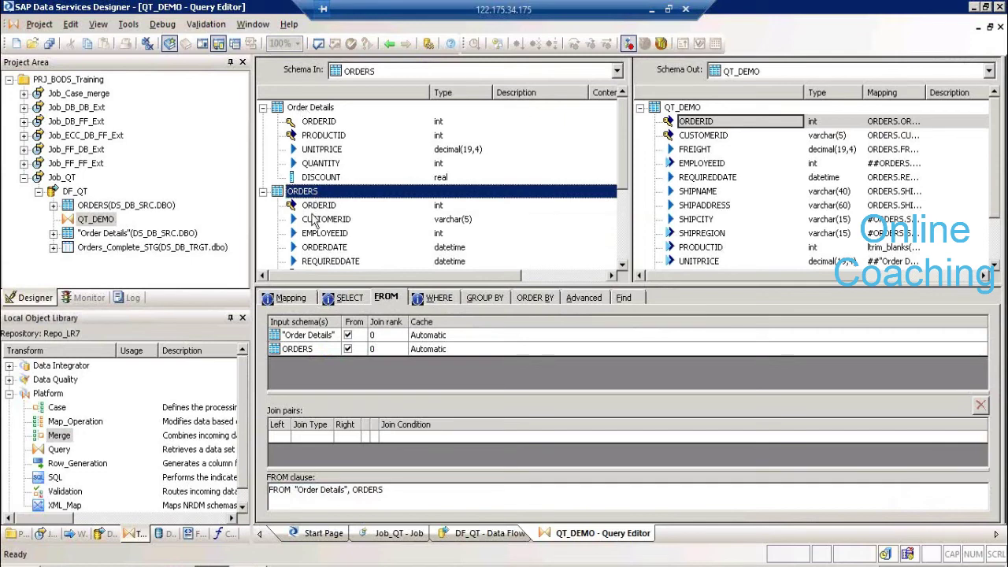
{"action": "left_click", "coordinate": [312, 108]}
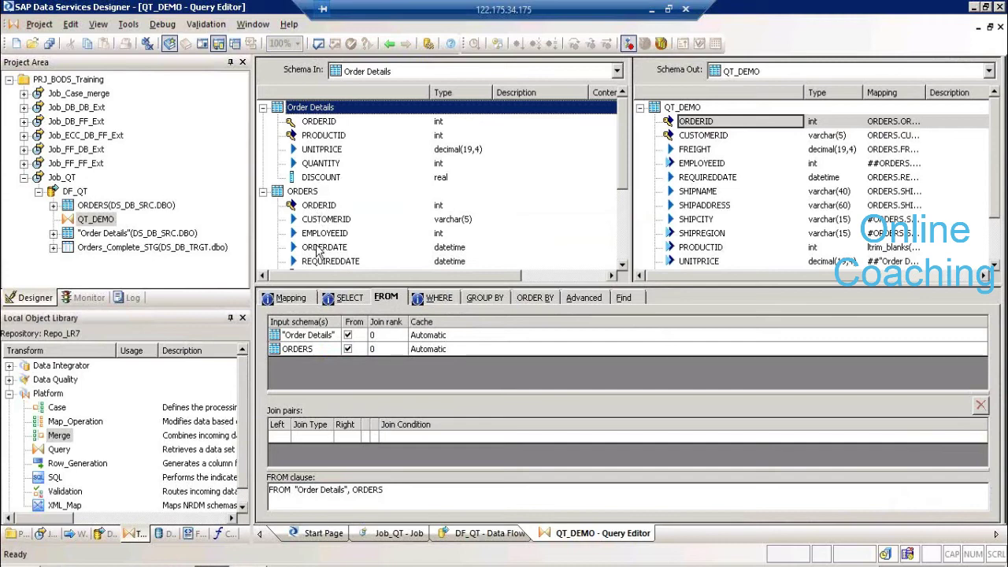
{"action": "left_click", "coordinate": [290, 437]}
{"action": "left_click", "coordinate": [284, 438]}
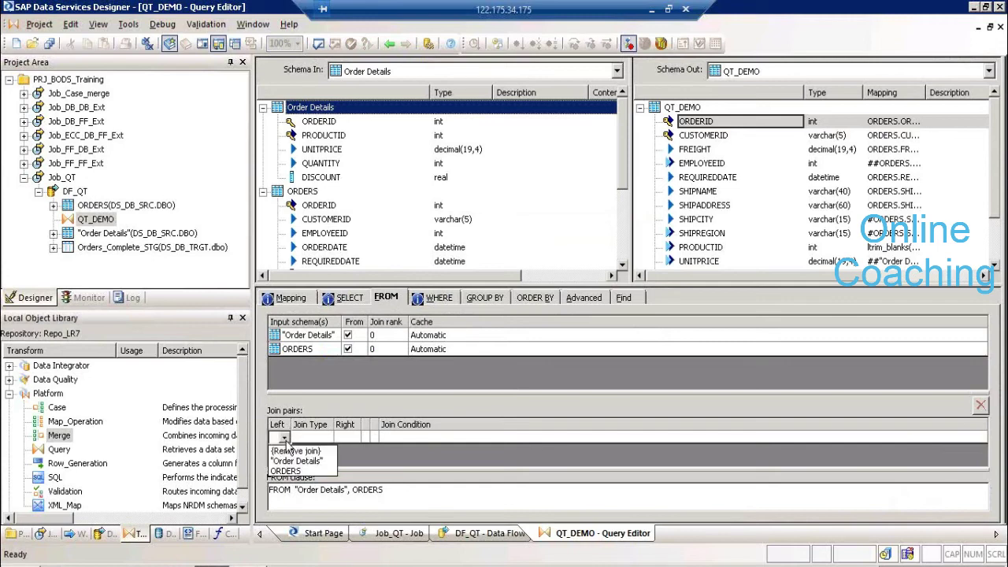
{"action": "left_click", "coordinate": [291, 470]}
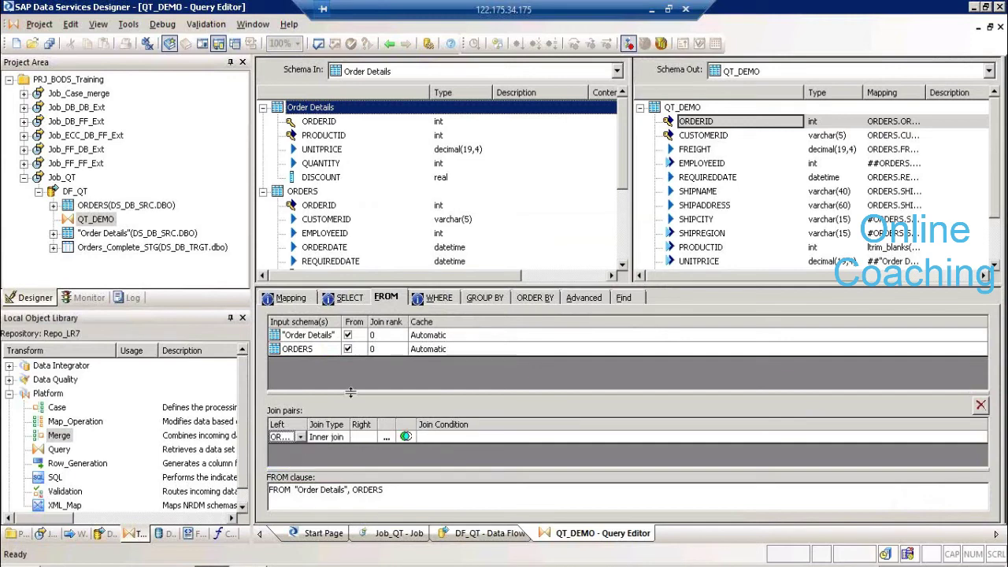
Set the join type of the ORDERS join pair to Left outer join
{"action": "left_click", "coordinate": [348, 440]}
{"action": "left_click", "coordinate": [347, 440]}
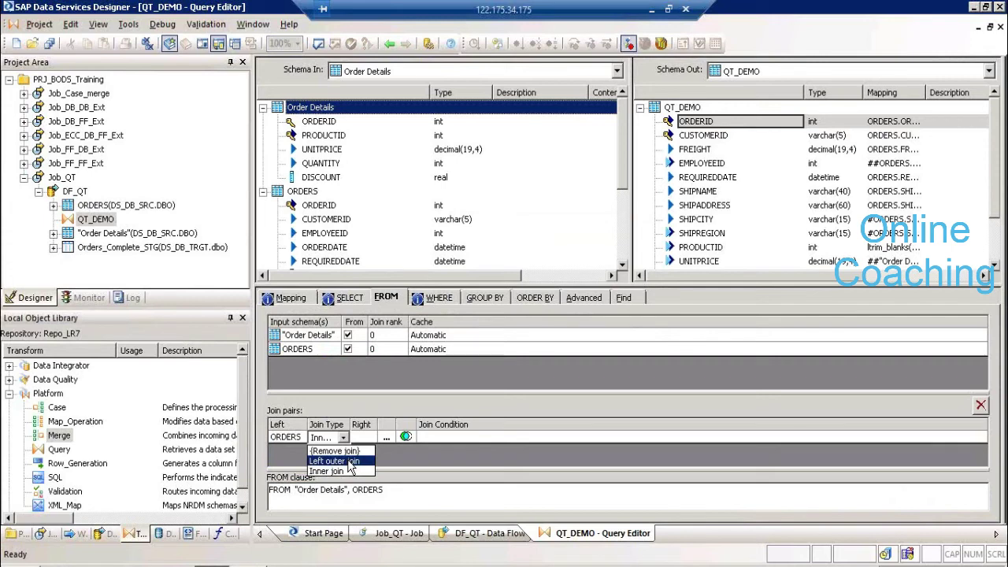
{"action": "left_click", "coordinate": [299, 441]}
{"action": "left_click", "coordinate": [299, 441]}
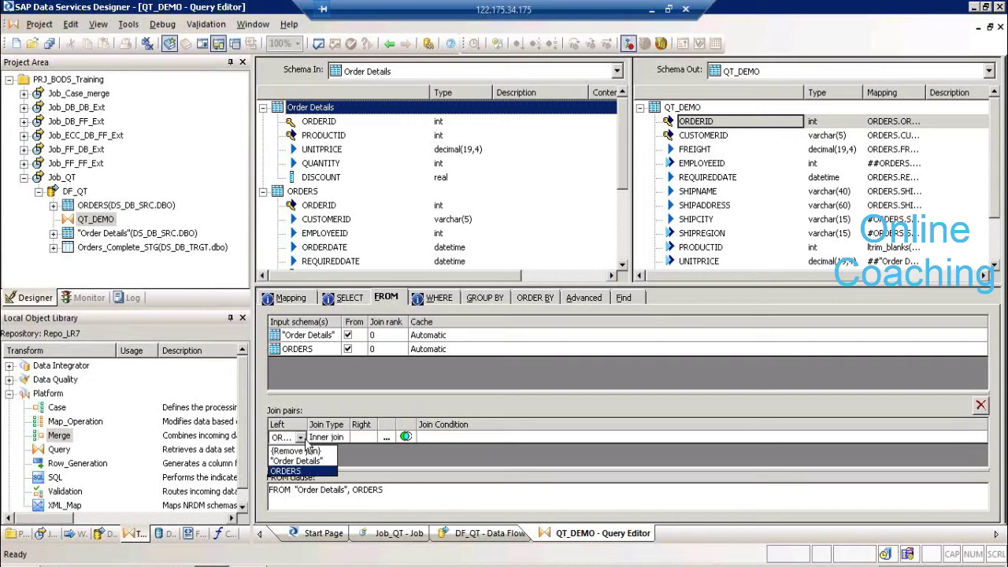
{"action": "left_click", "coordinate": [346, 439]}
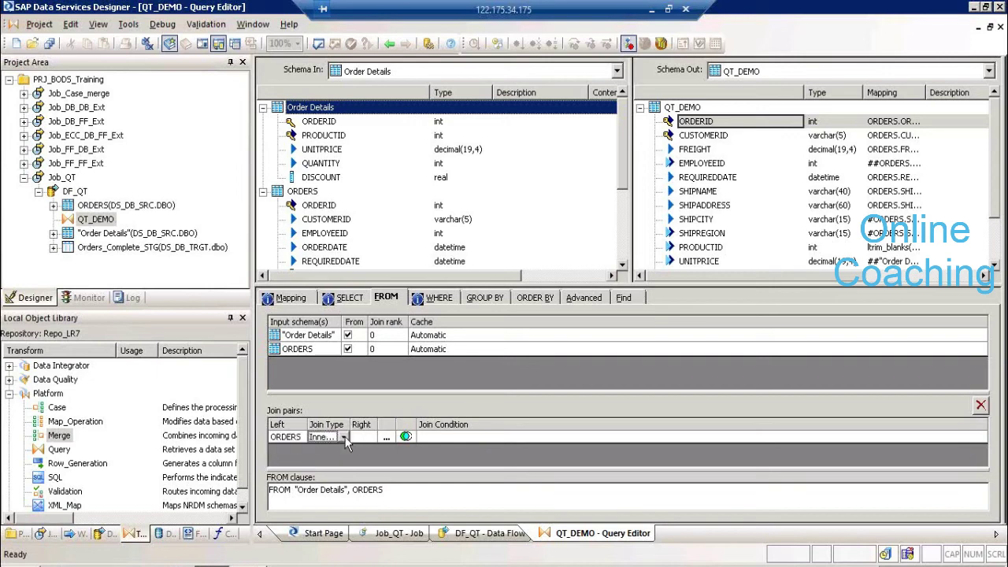
{"action": "left_click", "coordinate": [345, 440]}
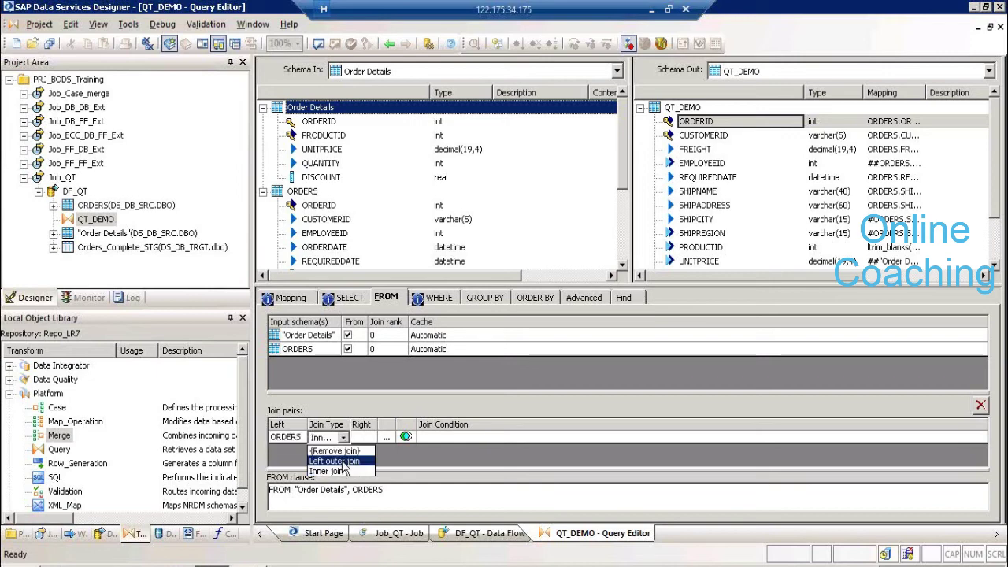
{"action": "left_click", "coordinate": [343, 462]}
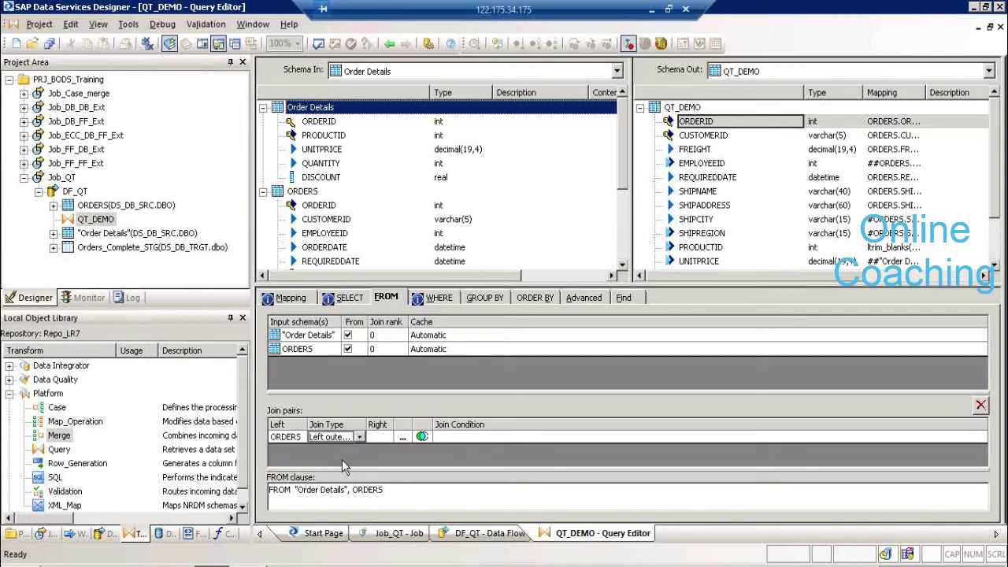
Change the join pair's left table to Order Details and set its right table to ORDERS
{"action": "left_click", "coordinate": [303, 437]}
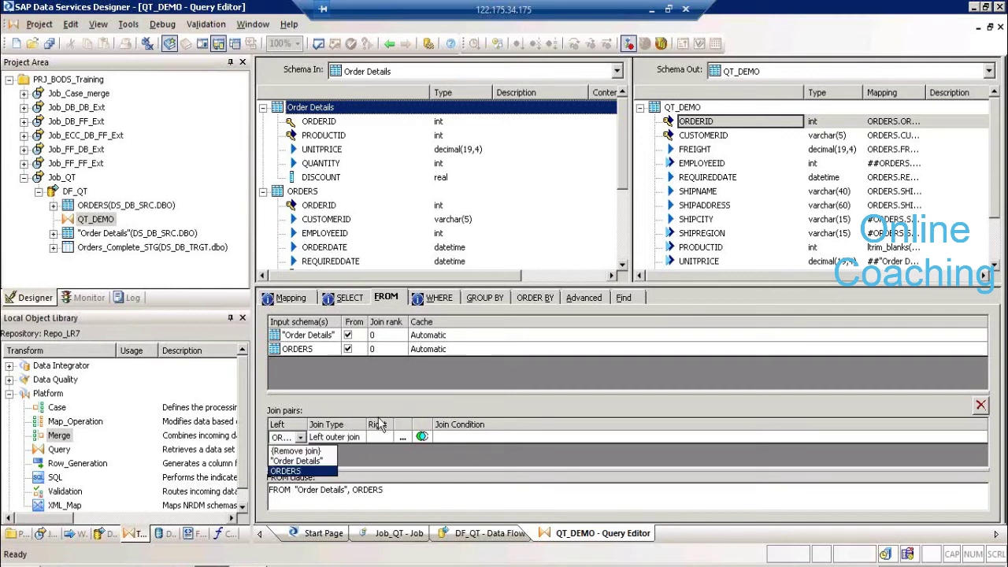
{"action": "left_click", "coordinate": [325, 462]}
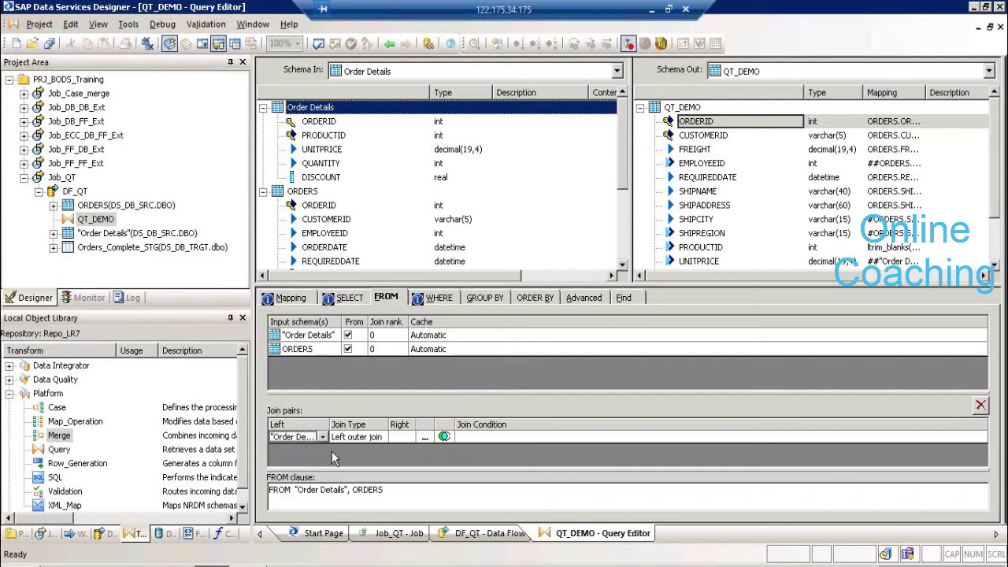
{"action": "left_click", "coordinate": [412, 440]}
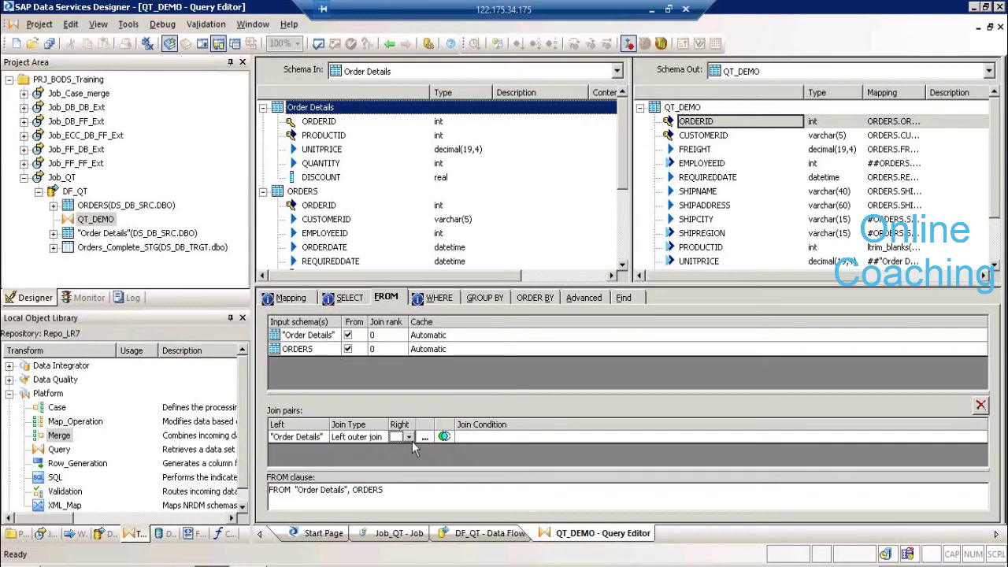
{"action": "left_click", "coordinate": [409, 438]}
{"action": "left_click", "coordinate": [413, 461]}
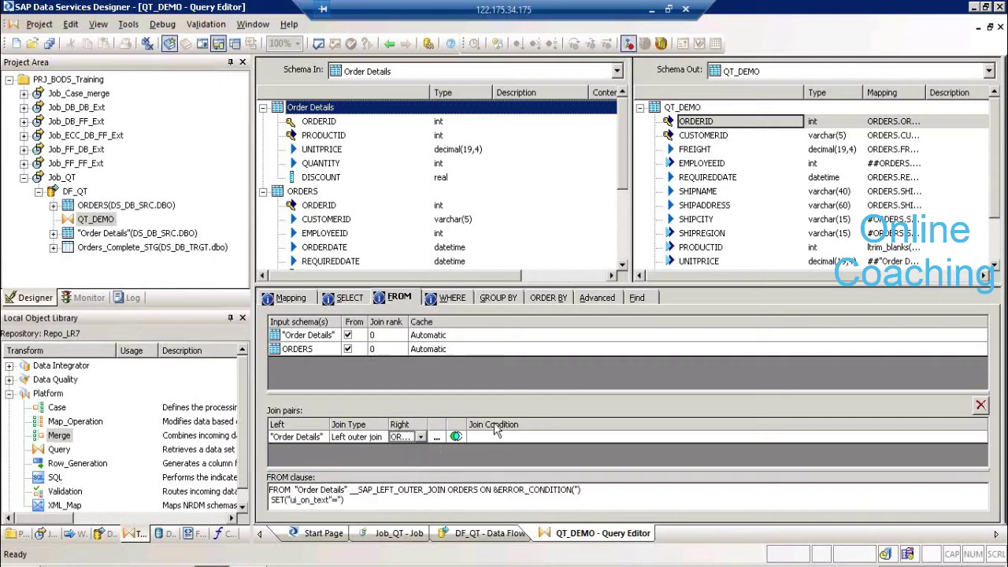
Copy the condition "Order Details".ORDERID = ORDERS.ORDERID from the WHERE clause into the join condition of the left outer join pair
{"action": "left_click", "coordinate": [531, 438]}
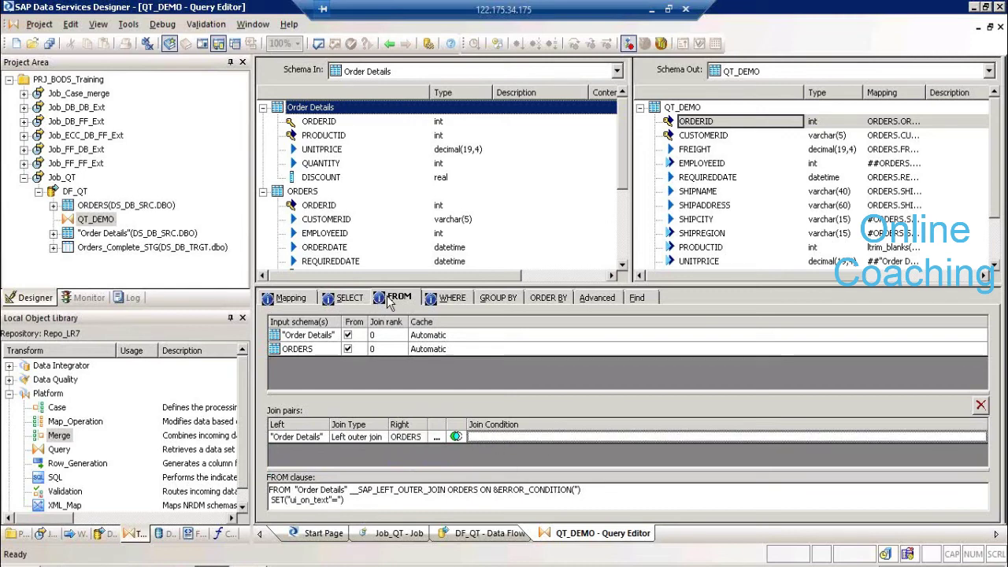
{"action": "left_click", "coordinate": [447, 298]}
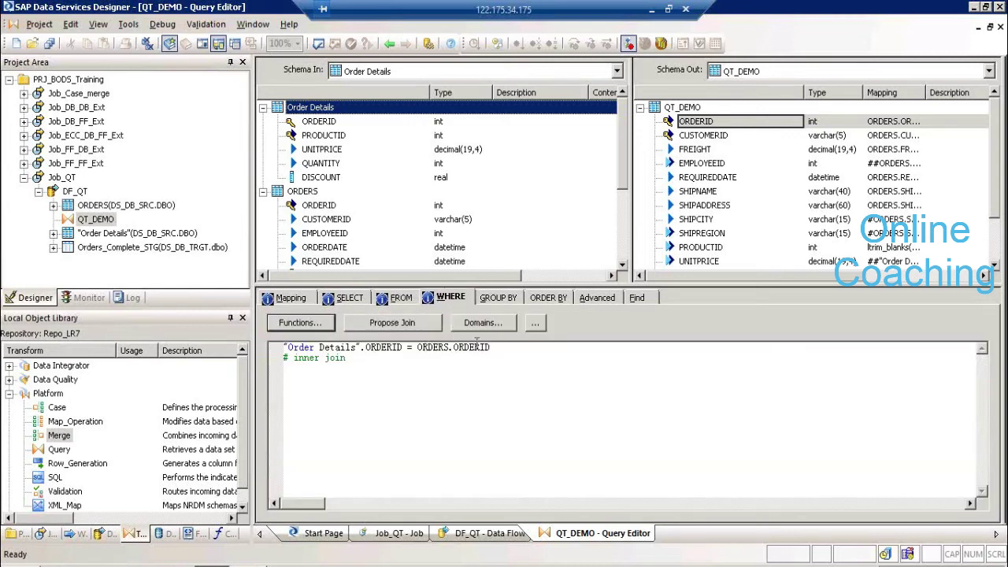
{"action": "left_click_drag", "start_coordinate": [480, 347], "coordinate": [263, 331]}
{"action": "left_click", "coordinate": [276, 350]}
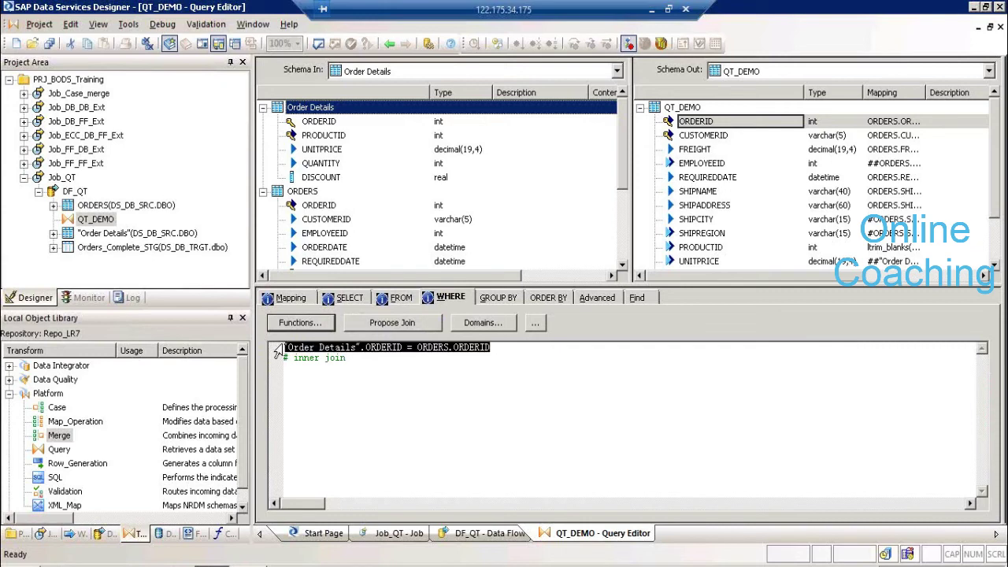
{"action": "left_click", "coordinate": [397, 304]}
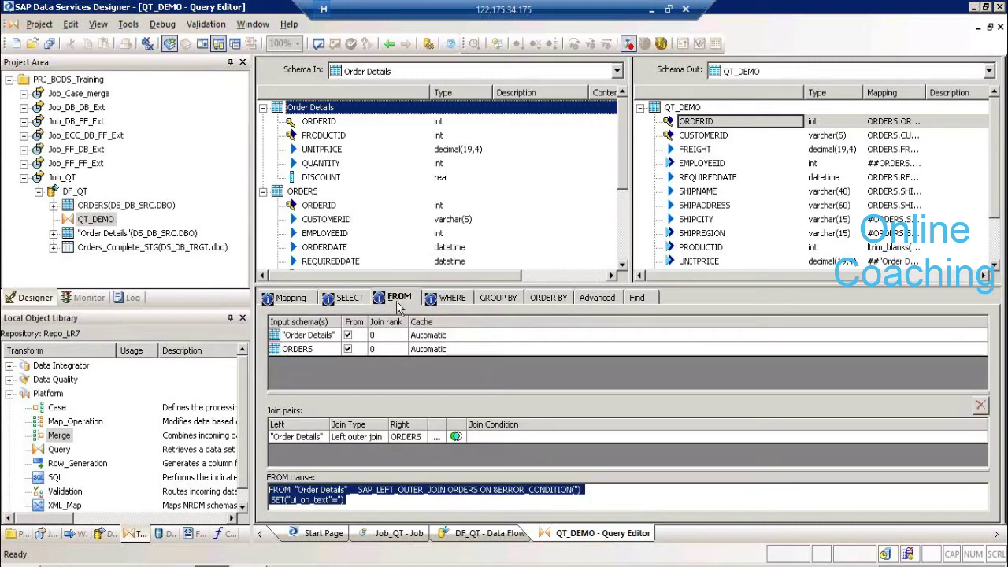
{"action": "left_click", "coordinate": [488, 437]}
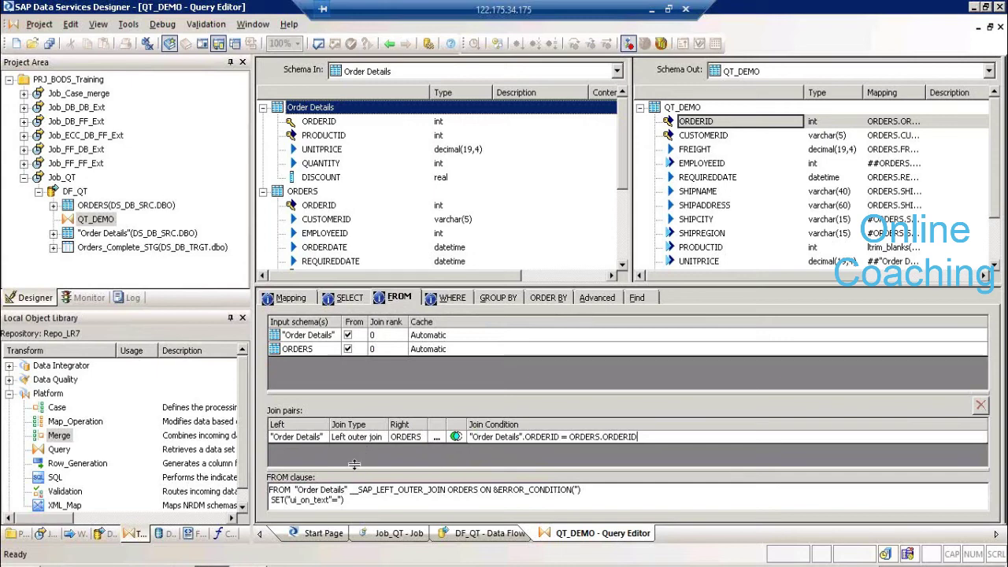
{"action": "left_click_drag", "start_coordinate": [354, 464], "coordinate": [354, 453]}
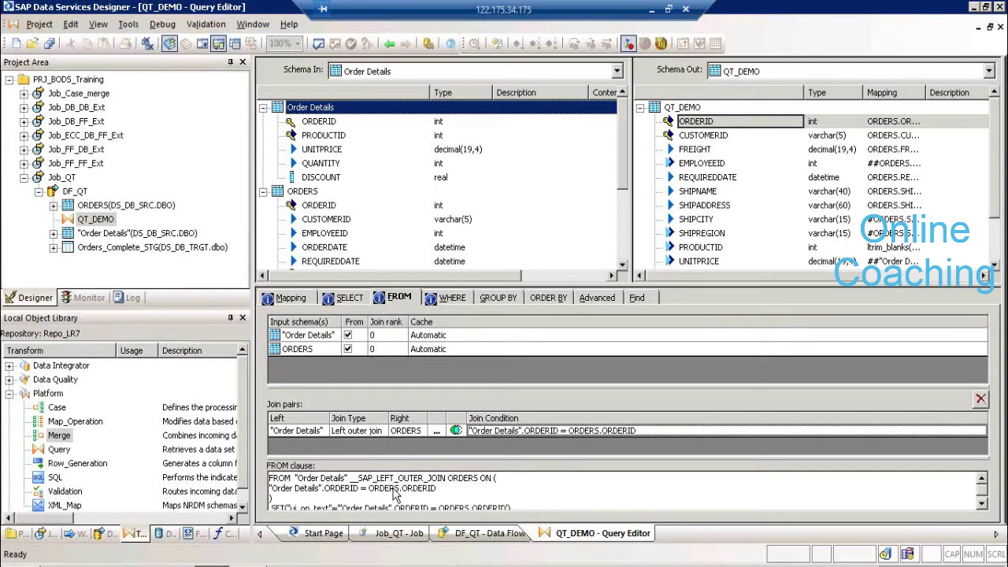
Enlarge the FROM clause area and highlight the generated join text, including its Order Details reference, to examine it
{"action": "left_click", "coordinate": [395, 492]}
{"action": "key", "text": "ctrl+a"}
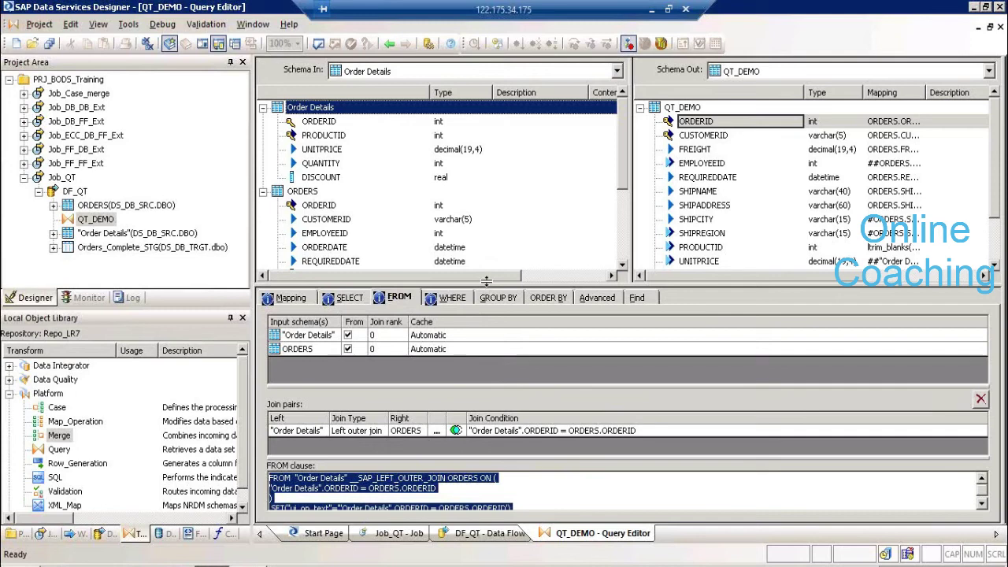
{"action": "left_click_drag", "start_coordinate": [485, 281], "coordinate": [493, 180]}
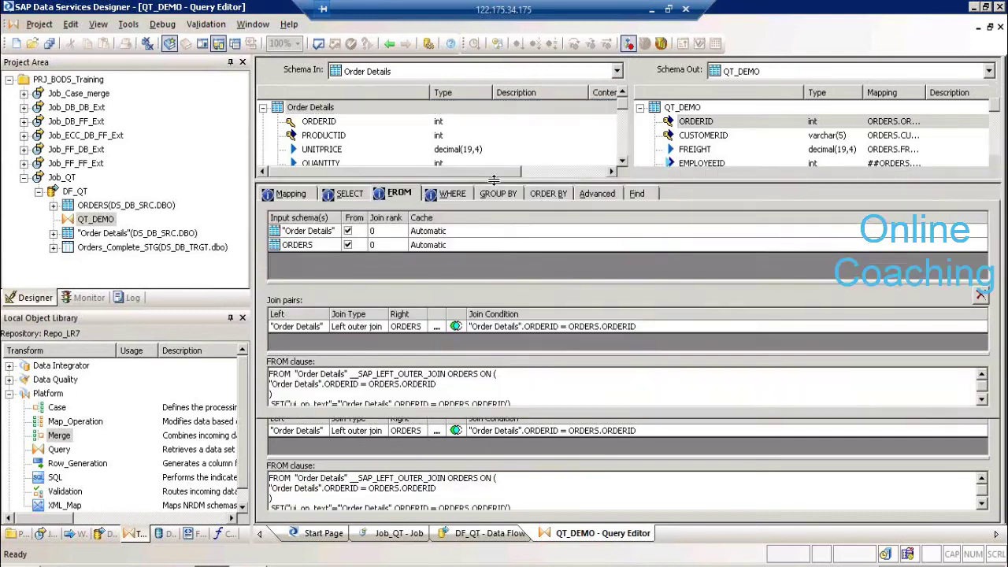
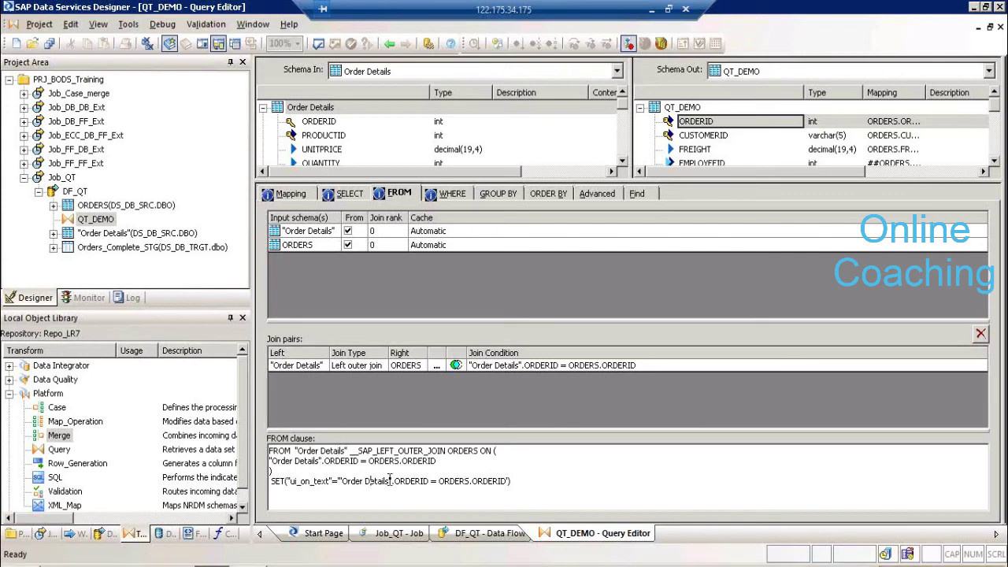
{"action": "left_click_drag", "start_coordinate": [387, 480], "coordinate": [343, 482]}
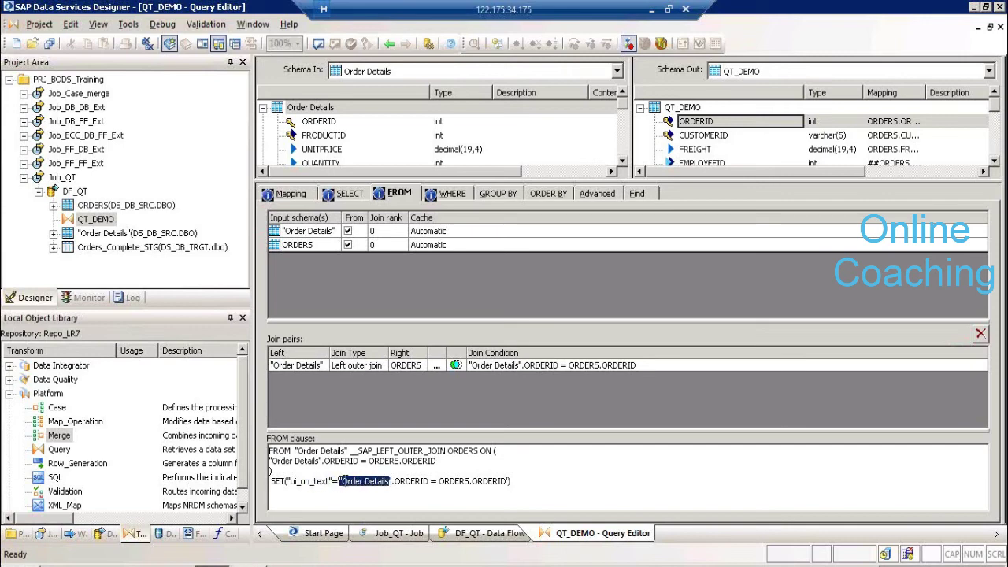
{"action": "left_click", "coordinate": [344, 481]}
{"action": "left_click_drag", "start_coordinate": [383, 482], "coordinate": [348, 476]}
Append the operator "or" to the ORDERID equality condition in QT_DEMO's WHERE clause
{"action": "left_click", "coordinate": [450, 194]}
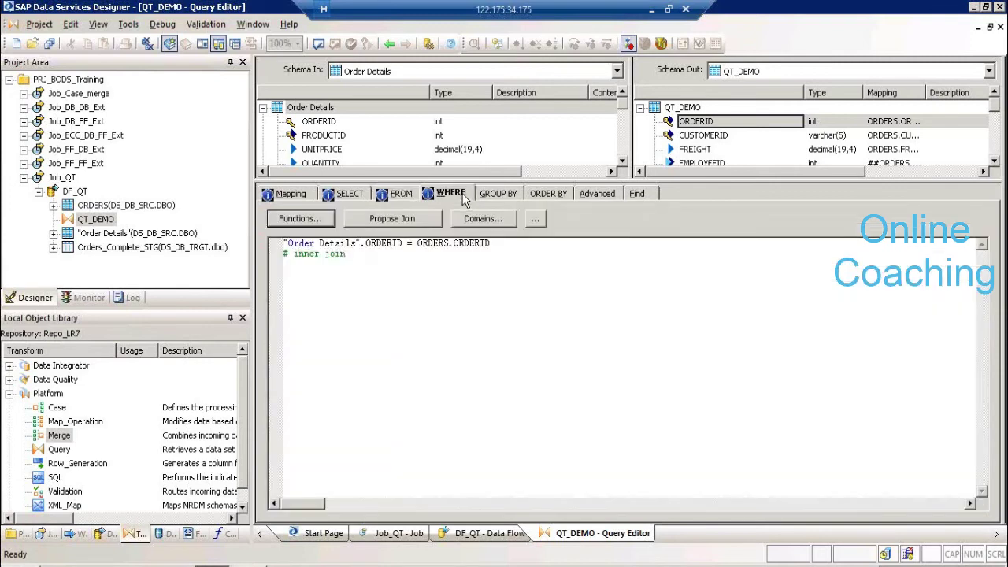
{"action": "left_click", "coordinate": [508, 249]}
{"action": "left_click", "coordinate": [506, 245]}
{"action": "type", "text": "and"}
{"action": "key", "text": "BackSpace"}
{"action": "key", "text": "BackSpace"}
{"action": "key", "text": "BackSpace"}
{"action": "key", "text": "BackSpace"}
{"action": "type", "text": "or"}
Review the function categories available for the WHERE clause and leave without inserting a function
{"action": "left_click", "coordinate": [285, 243]}
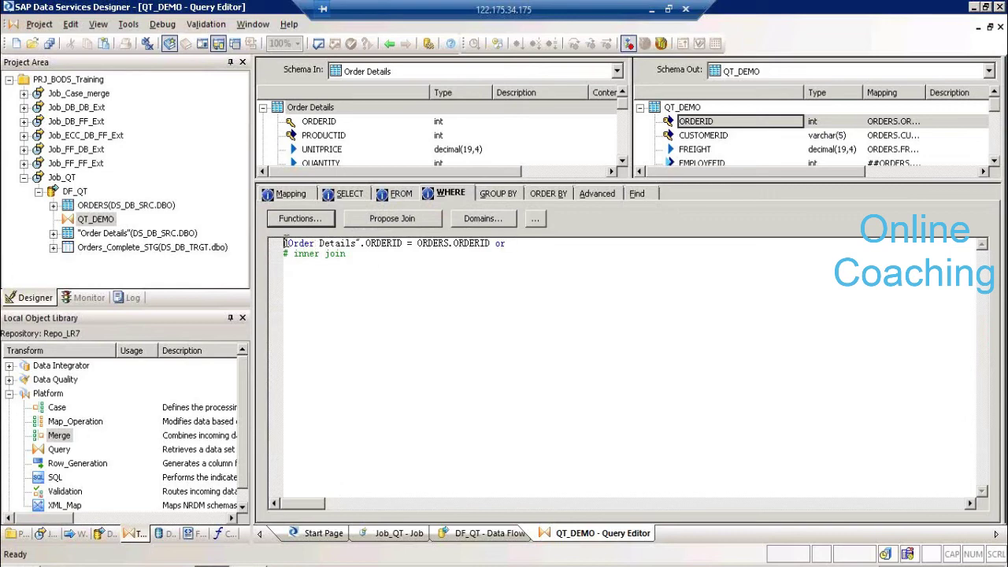
{"action": "left_click", "coordinate": [358, 244]}
{"action": "left_click", "coordinate": [321, 224]}
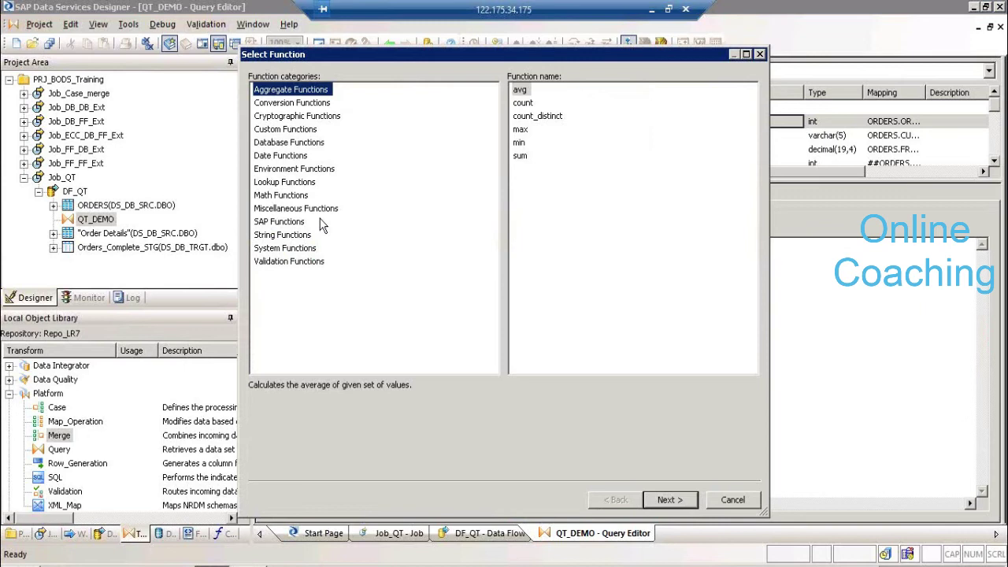
{"action": "left_click", "coordinate": [739, 501]}
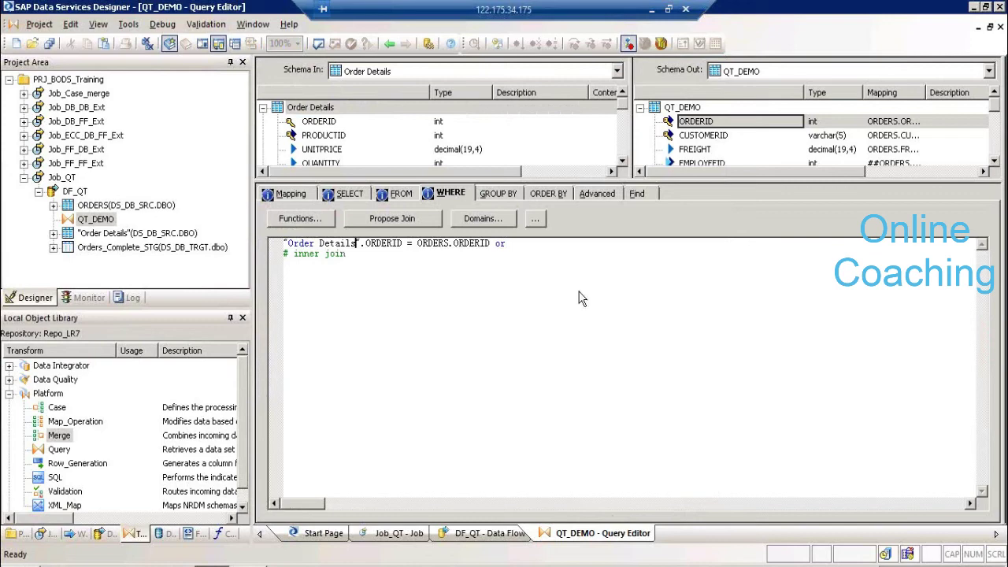
Add ORDERS.ORDERID from the input schema as the grouping column in QT_DEMO's GROUP BY clause
{"action": "left_click", "coordinate": [500, 195]}
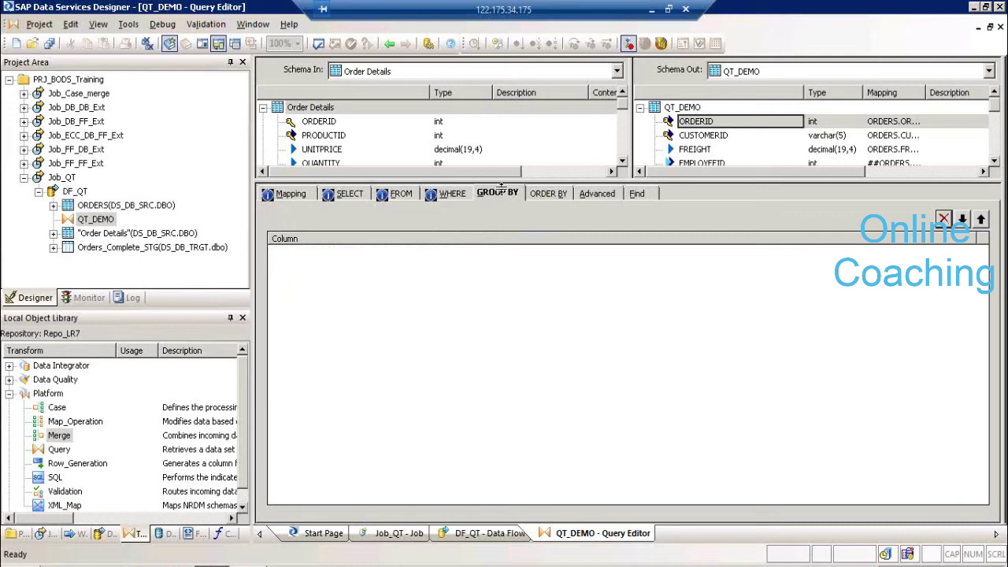
{"action": "left_click_drag", "start_coordinate": [501, 185], "coordinate": [518, 326]}
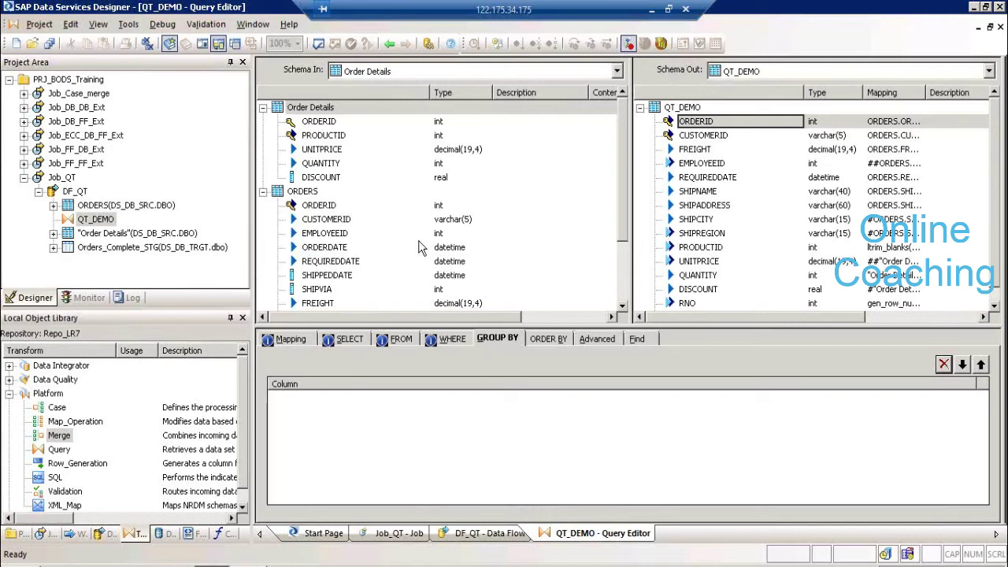
{"action": "left_click", "coordinate": [453, 339]}
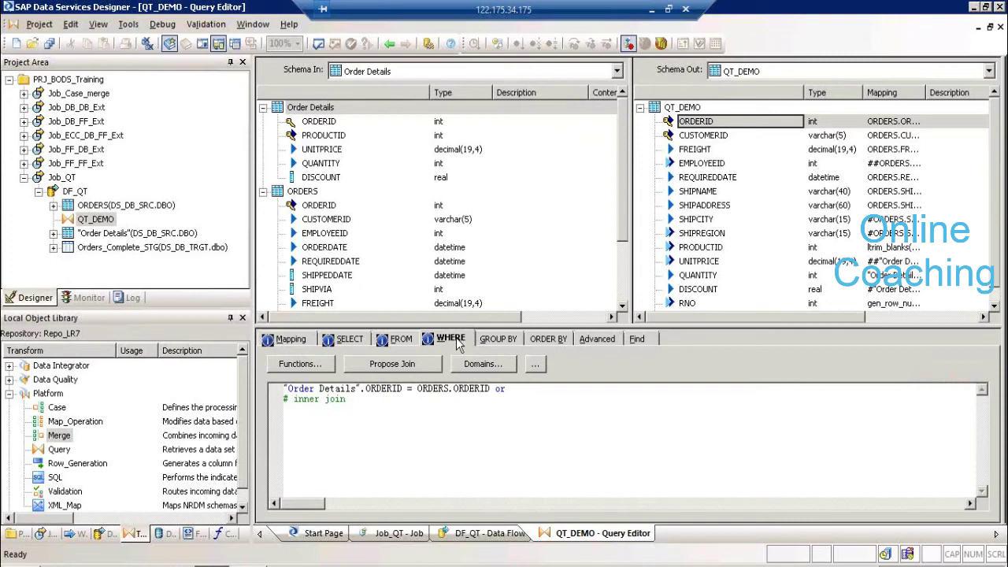
{"action": "left_click", "coordinate": [500, 340]}
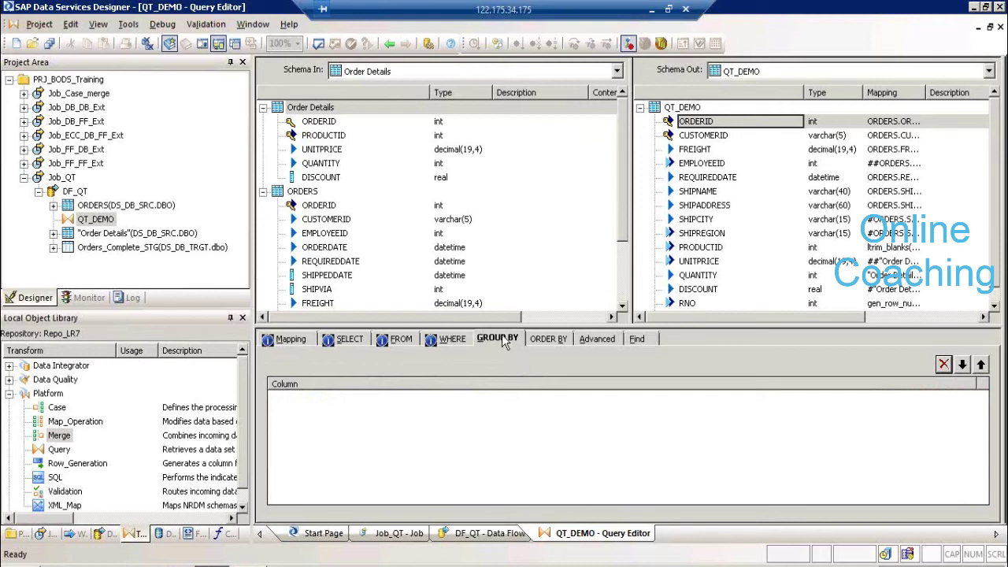
{"action": "left_click", "coordinate": [321, 206]}
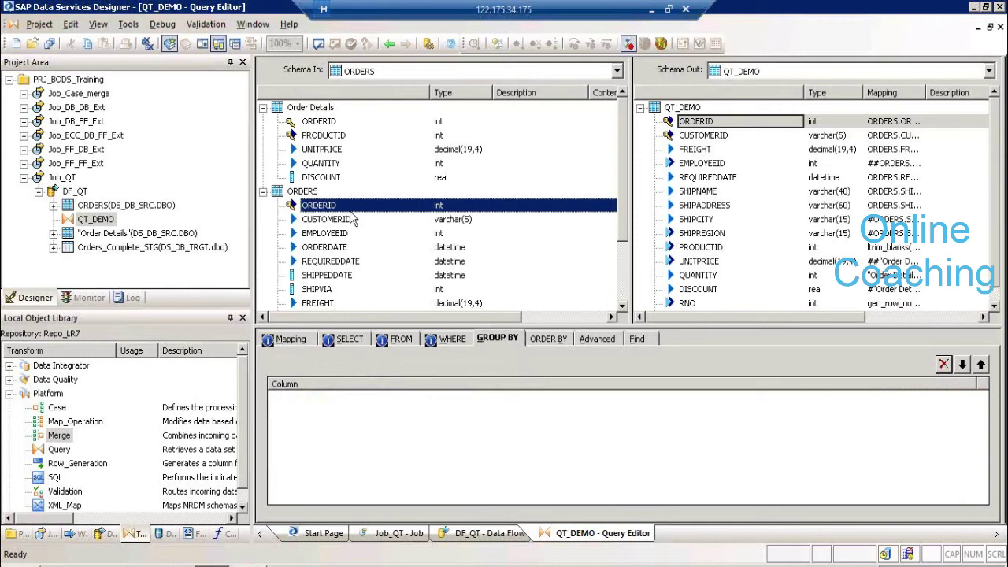
{"action": "left_click_drag", "start_coordinate": [349, 210], "coordinate": [387, 401]}
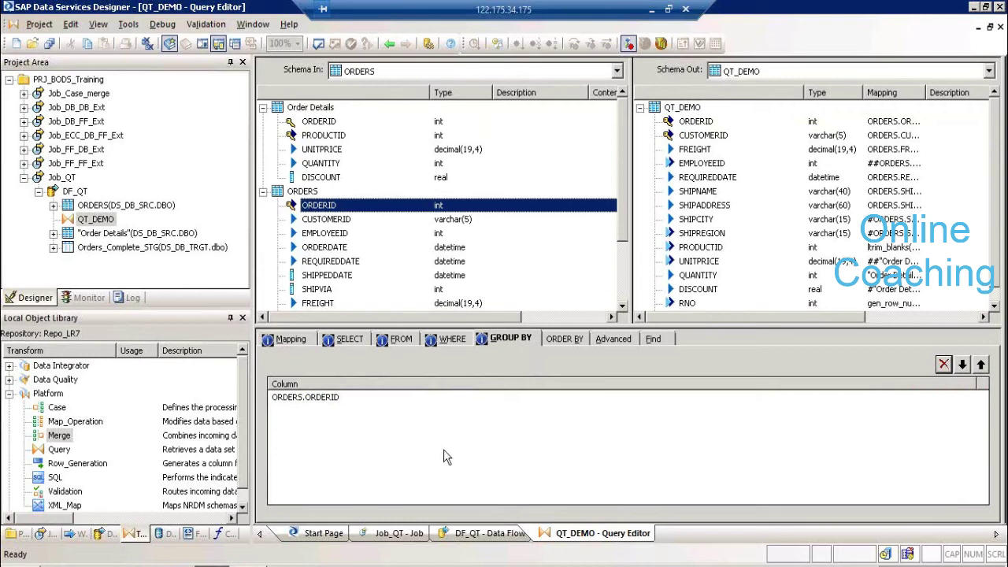
Examine the SHIPNAME, QUANTITY and DISCOUNT columns in the QT_DEMO output schema
{"action": "left_click", "coordinate": [682, 193]}
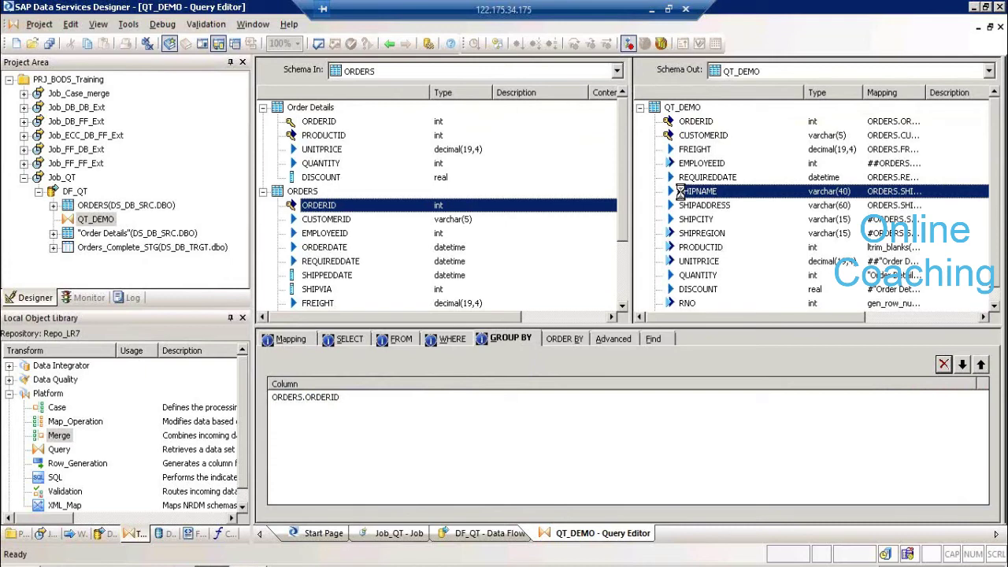
{"action": "left_click", "coordinate": [678, 192]}
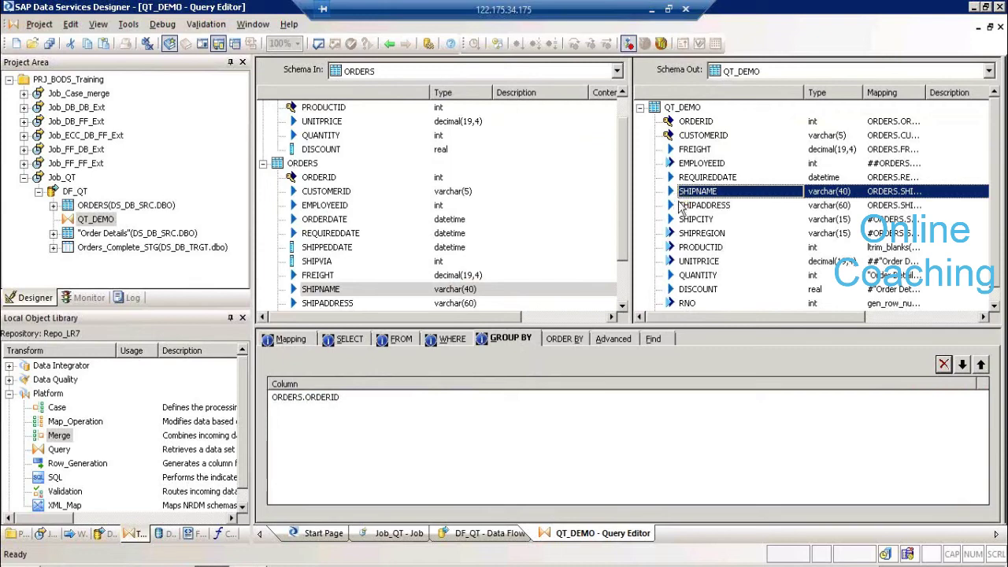
{"action": "left_click", "coordinate": [697, 278]}
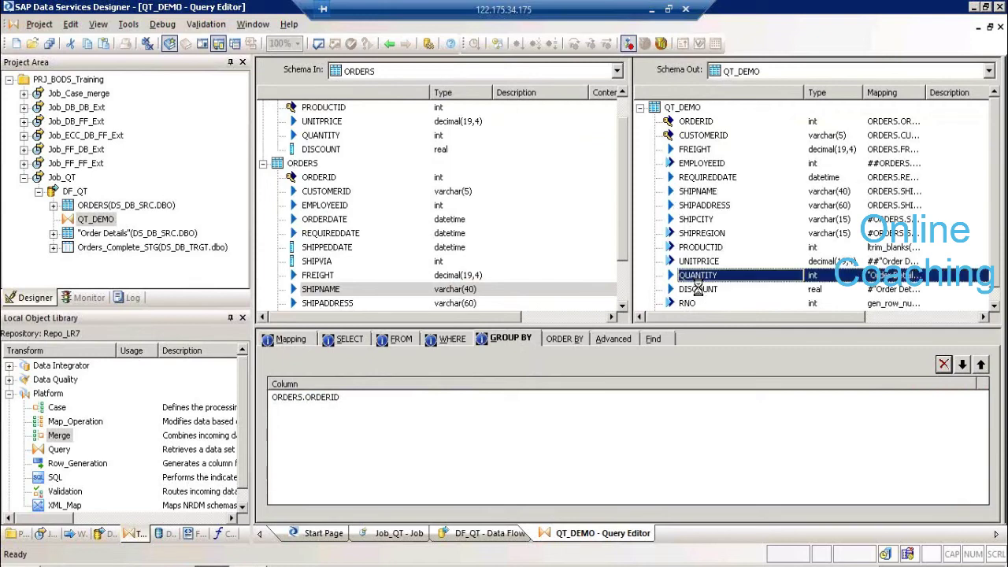
{"action": "left_click", "coordinate": [698, 289]}
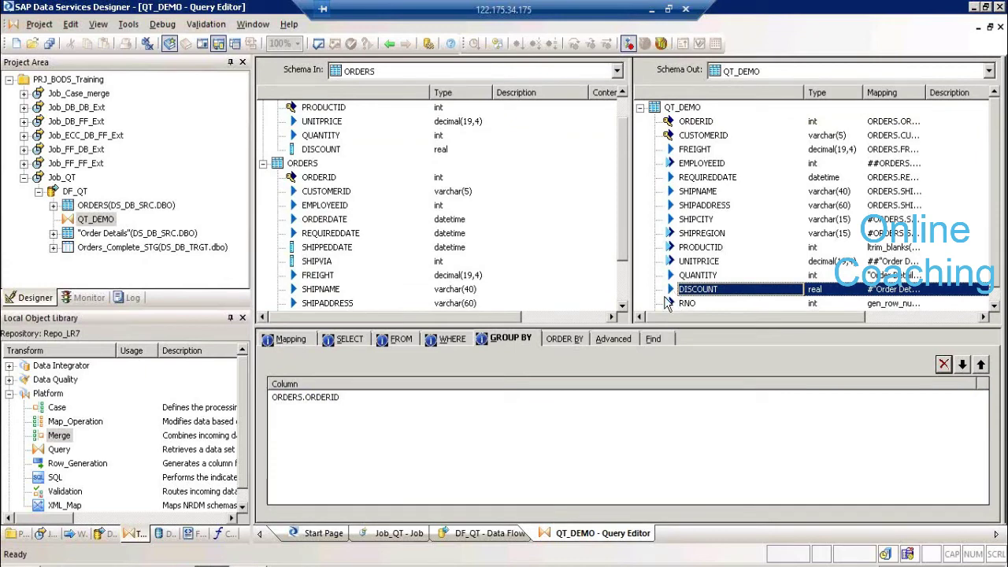
Add ORDERS.ORDERID to the ORDER BY clause with ascending sort, and return to the WHERE clause
{"action": "left_click", "coordinate": [559, 334]}
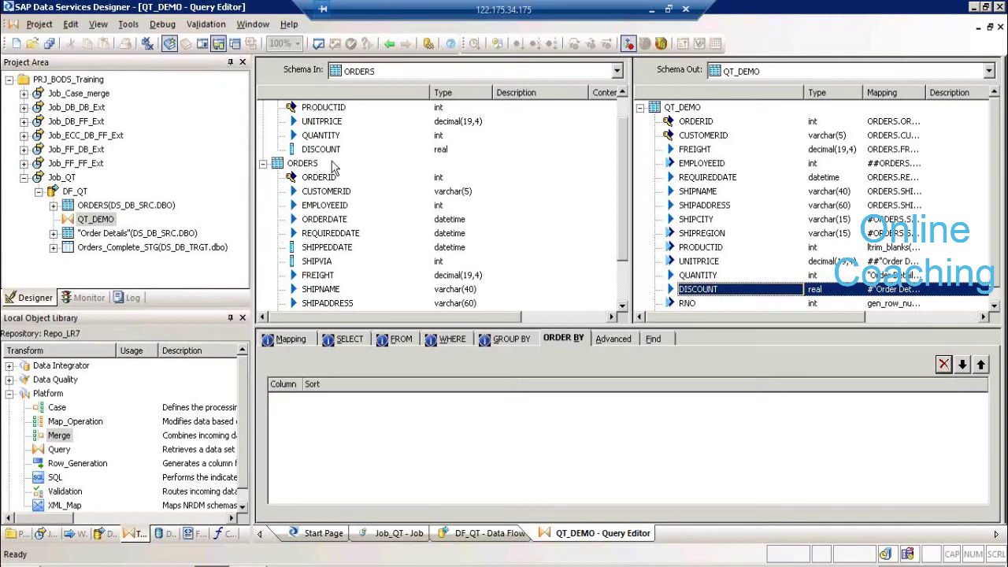
{"action": "left_click_drag", "start_coordinate": [330, 180], "coordinate": [364, 459]}
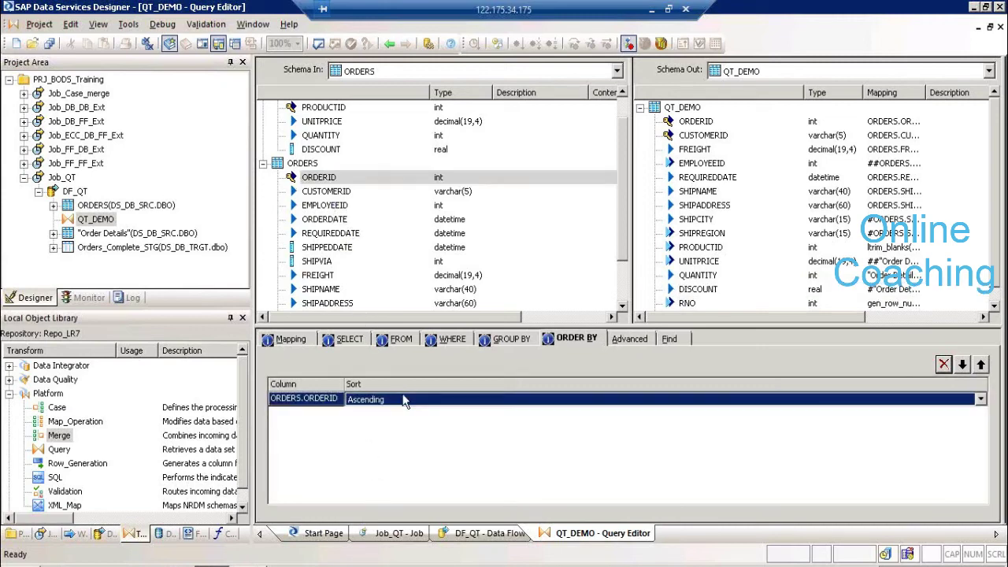
{"action": "left_click", "coordinate": [403, 399]}
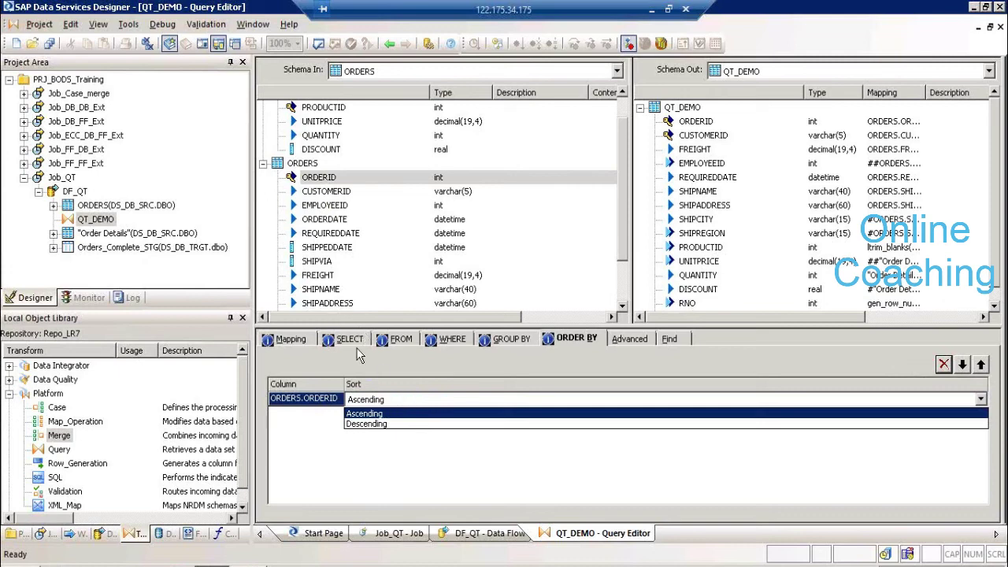
{"action": "left_click", "coordinate": [462, 340]}
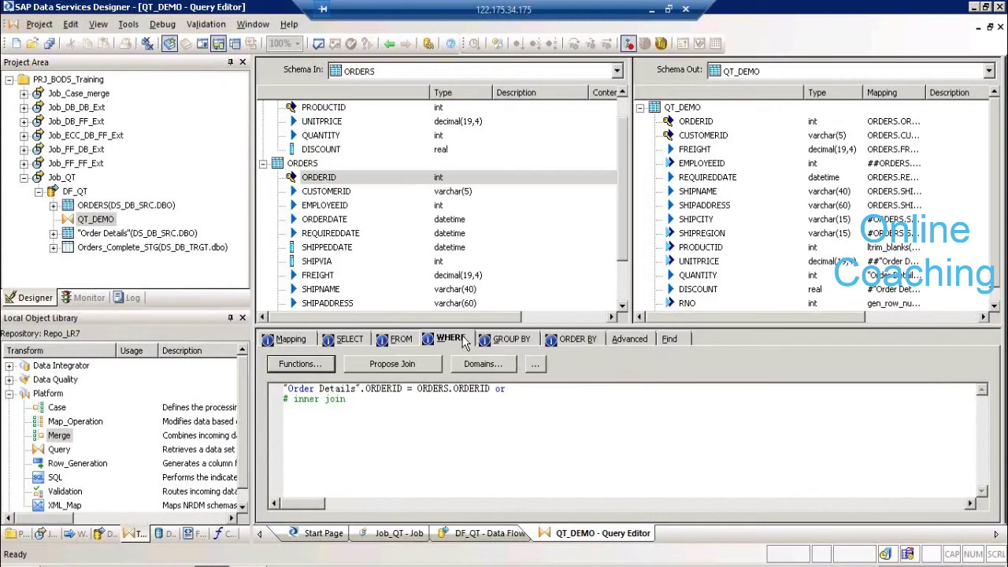
Switch to the local Excel workbook Book1 and look through its training notes on Sheet1 to Sheet8, returning to Sheet1
{"action": "left_click", "coordinate": [650, 9]}
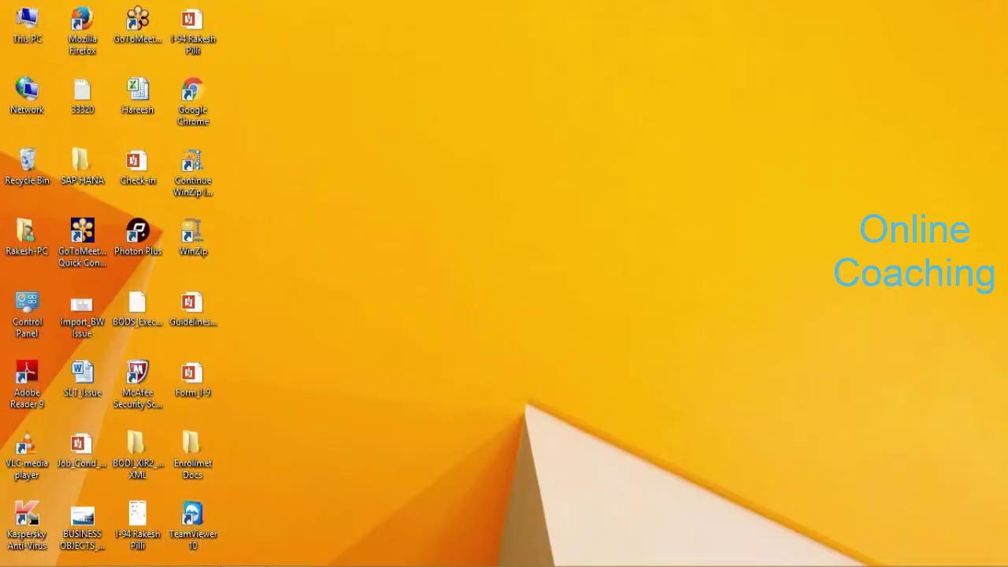
{"action": "mouse_move", "coordinate": [177, 565]}
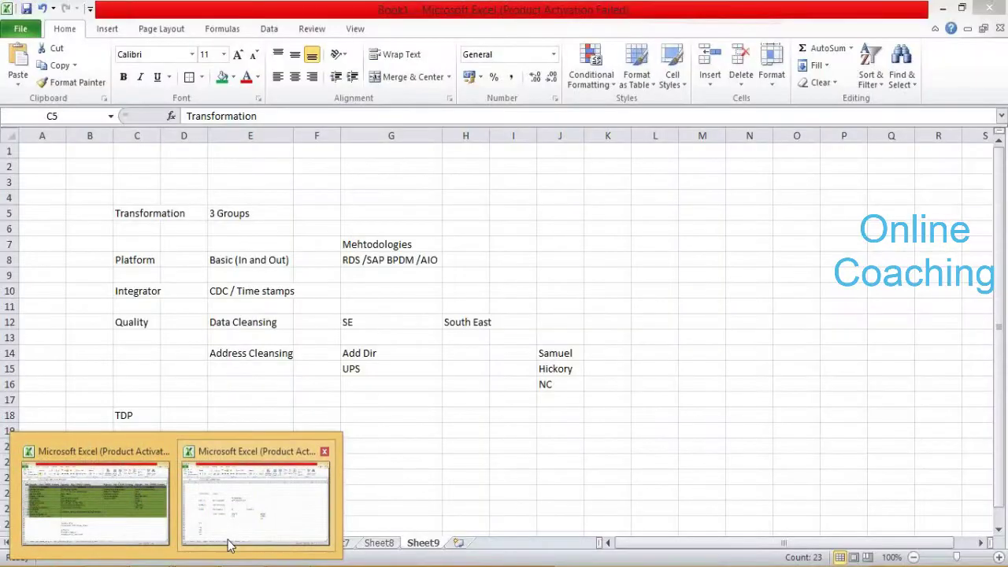
{"action": "left_click", "coordinate": [229, 544]}
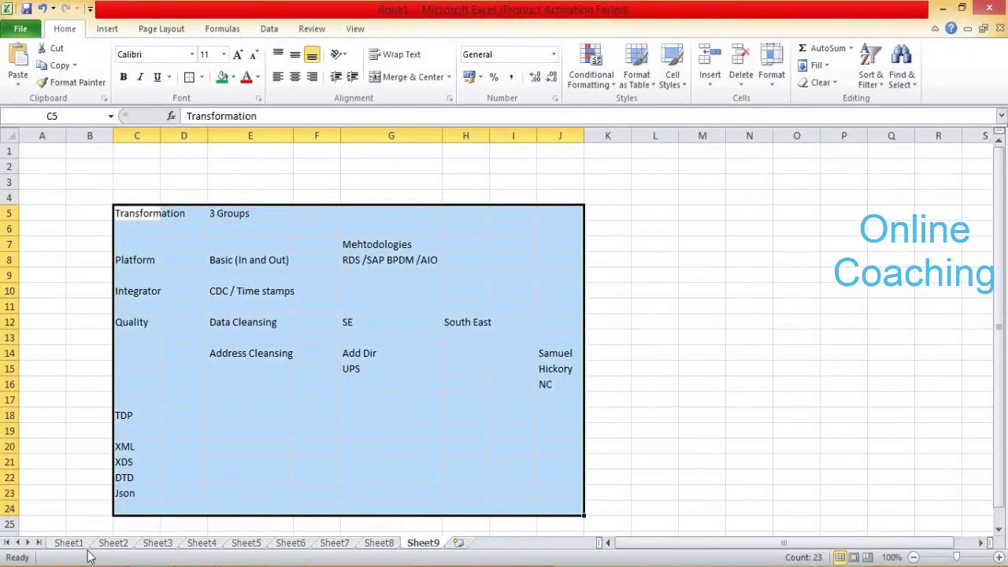
{"action": "left_click", "coordinate": [77, 546]}
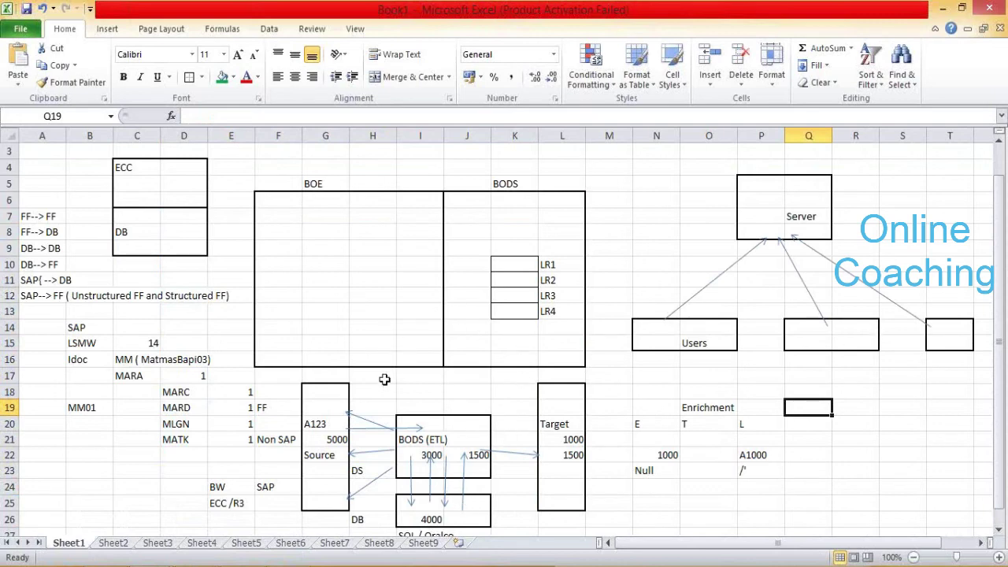
{"action": "left_click", "coordinate": [124, 544]}
{"action": "left_click", "coordinate": [156, 543]}
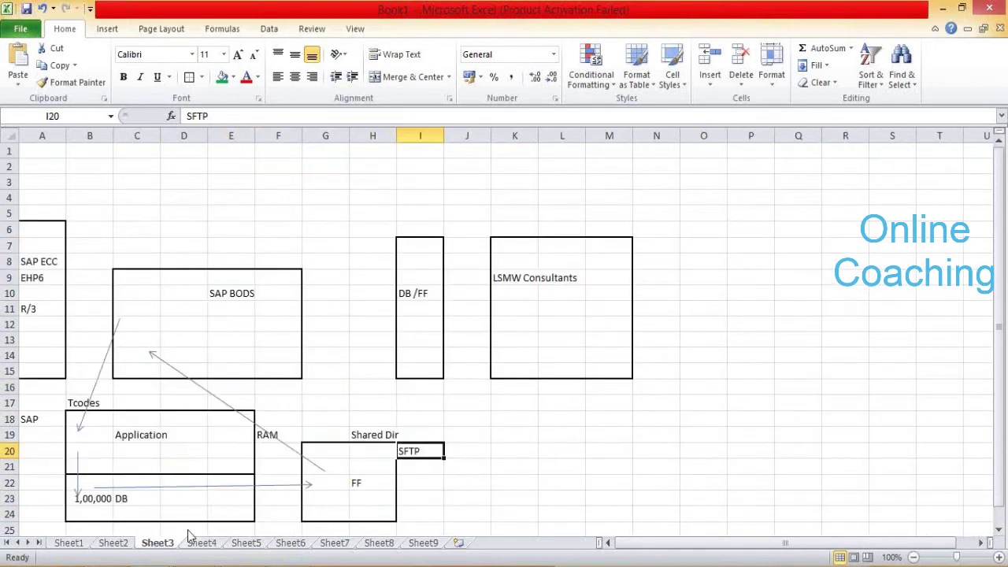
{"action": "left_click", "coordinate": [201, 549]}
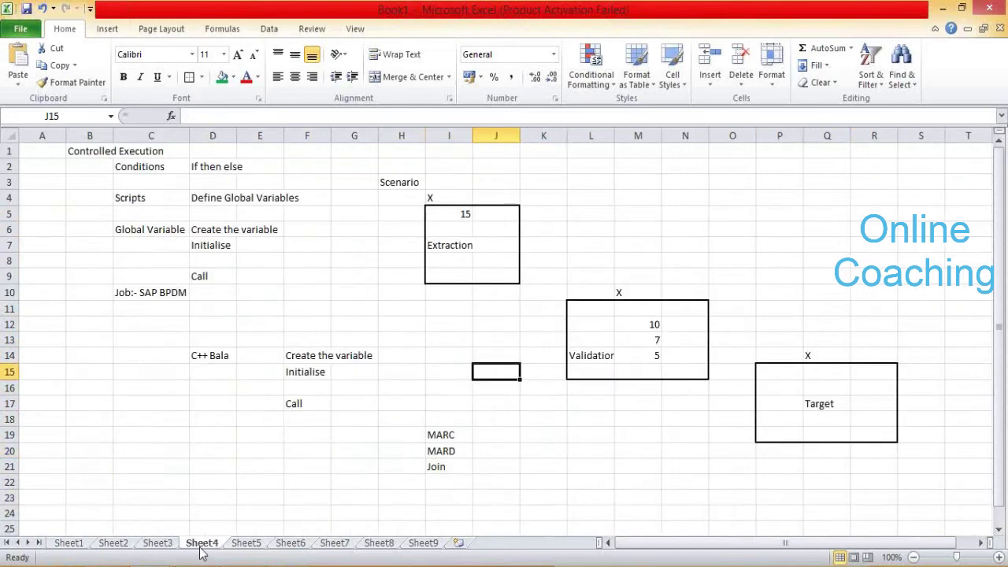
{"action": "left_click", "coordinate": [261, 546]}
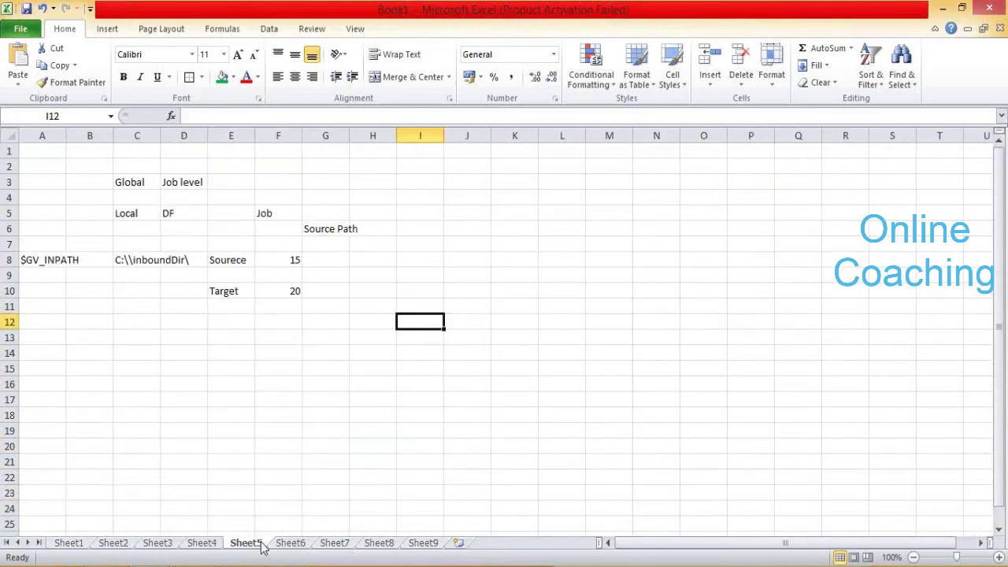
{"action": "left_click", "coordinate": [289, 545]}
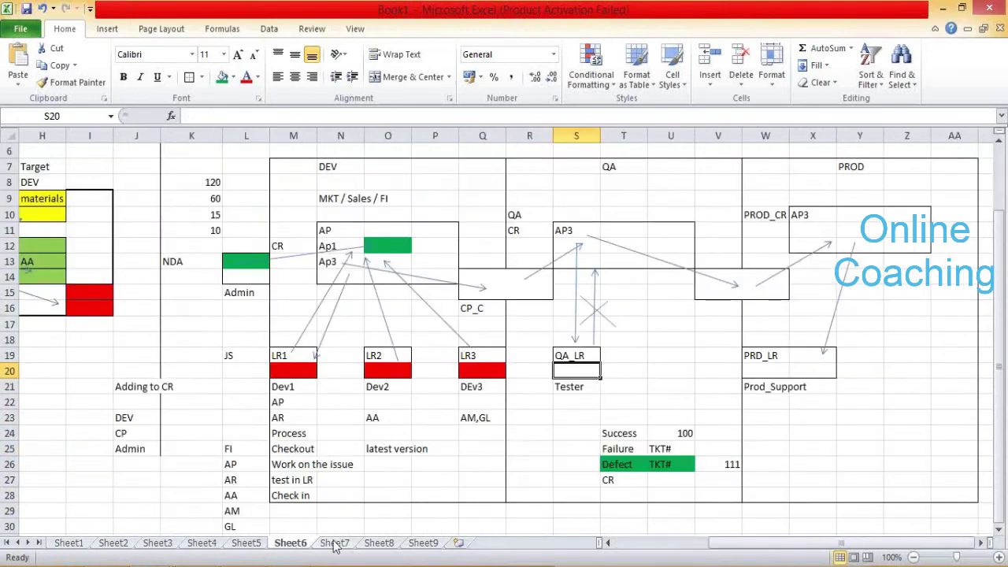
{"action": "left_click", "coordinate": [333, 545]}
{"action": "left_click", "coordinate": [392, 550]}
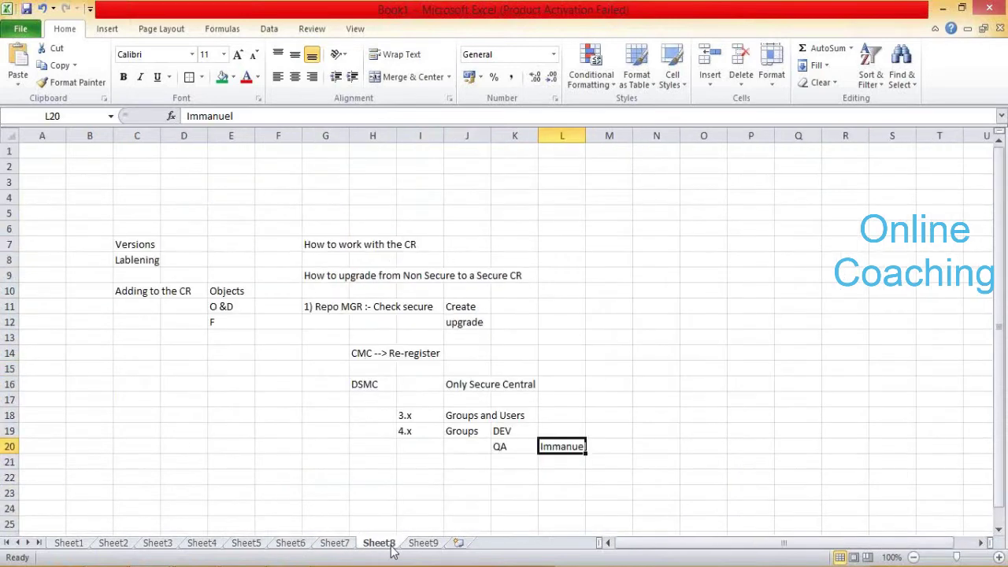
{"action": "left_click", "coordinate": [68, 544]}
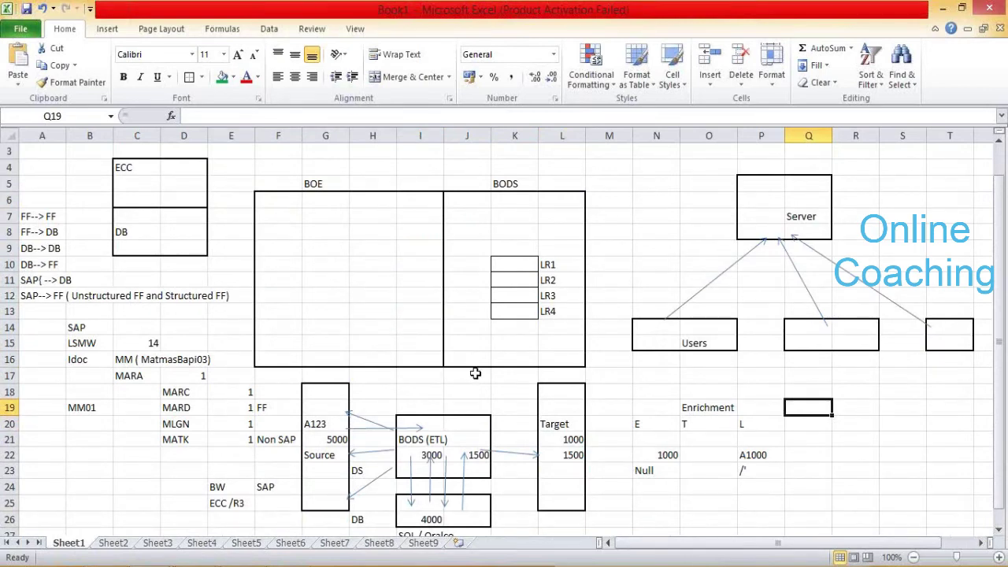
Fill cells I17:J18 above the BODS (ETL) box on Sheet1 with green
{"action": "left_click_drag", "start_coordinate": [477, 375], "coordinate": [416, 395]}
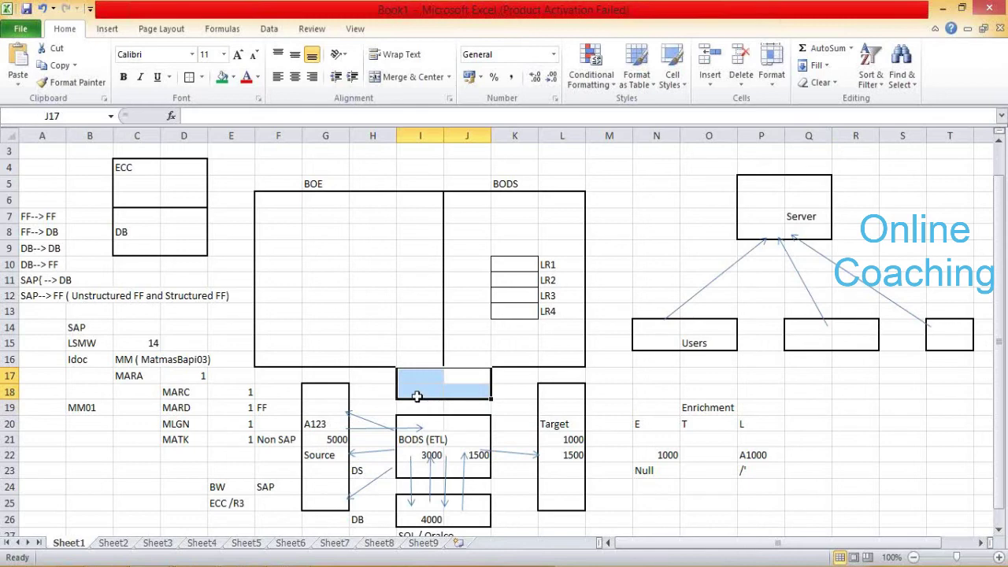
{"action": "left_click", "coordinate": [222, 76]}
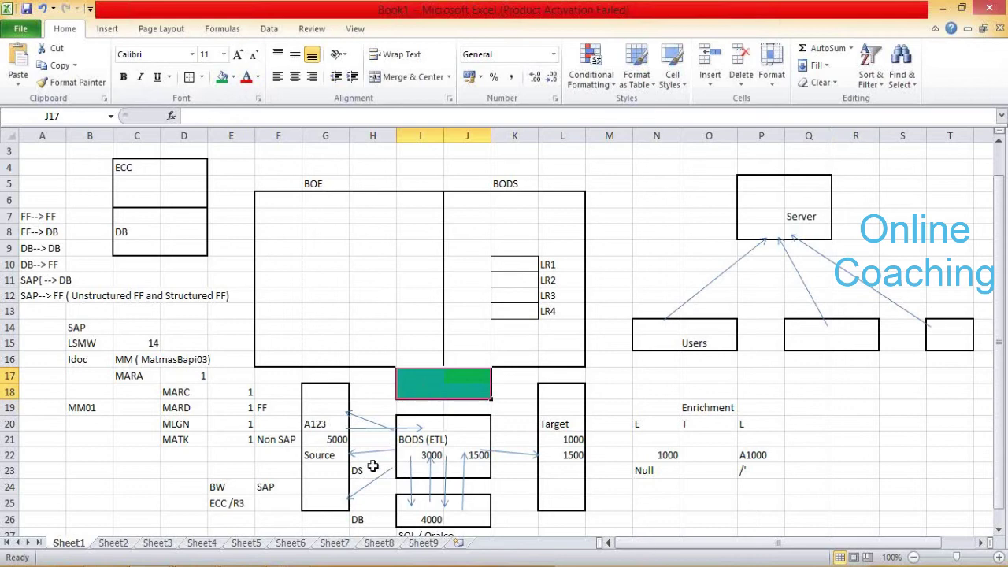
Switch back to the remote desktop's Excel workbook and open the blank Sheet2
{"action": "mouse_move", "coordinate": [287, 563]}
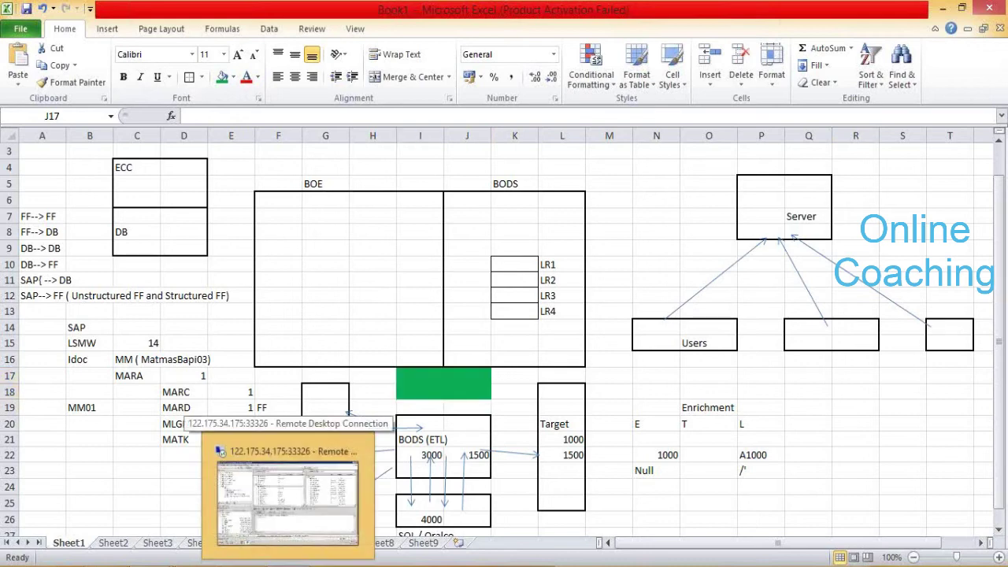
{"action": "left_click", "coordinate": [288, 499]}
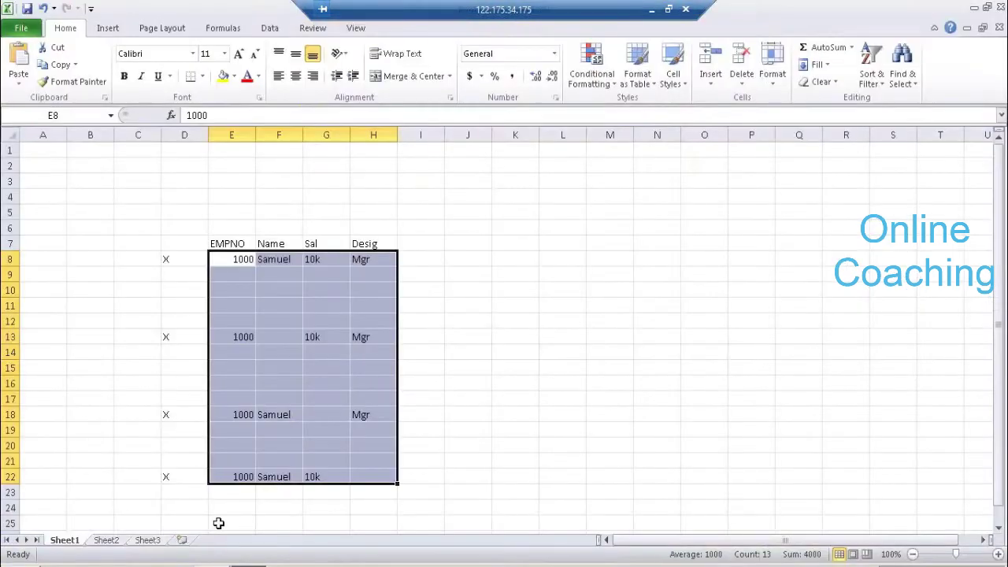
{"action": "left_click", "coordinate": [107, 542]}
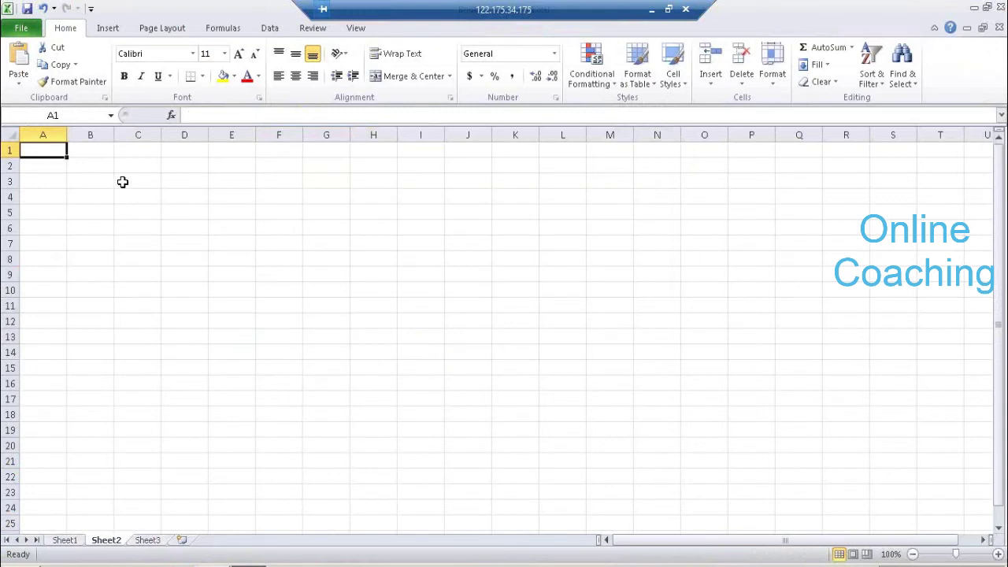
Apply all borders to cells C3:C14 on Sheet2
{"action": "left_click_drag", "start_coordinate": [128, 185], "coordinate": [180, 239]}
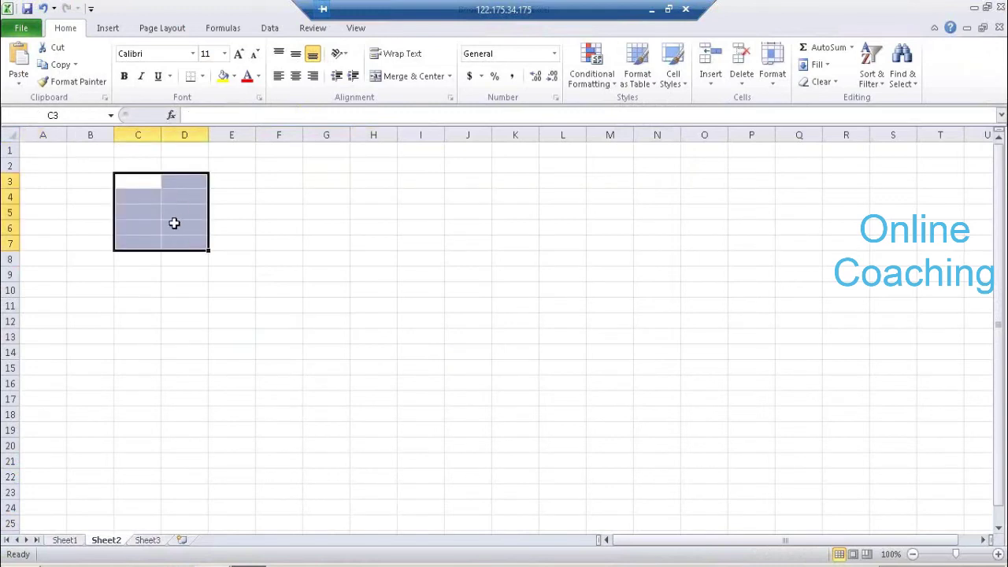
{"action": "left_click_drag", "start_coordinate": [138, 181], "coordinate": [139, 350]}
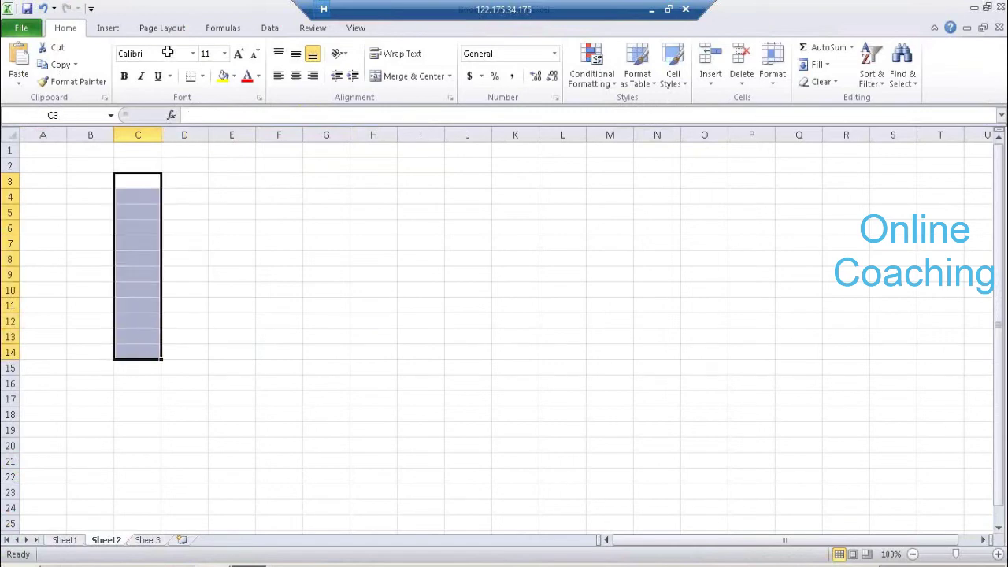
{"action": "left_click", "coordinate": [203, 75]}
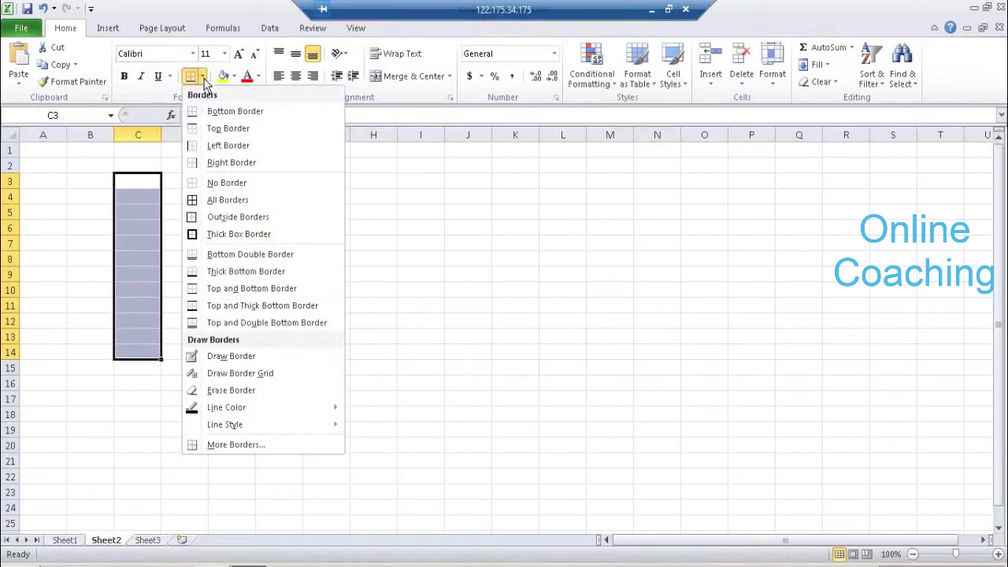
{"action": "left_click", "coordinate": [236, 199]}
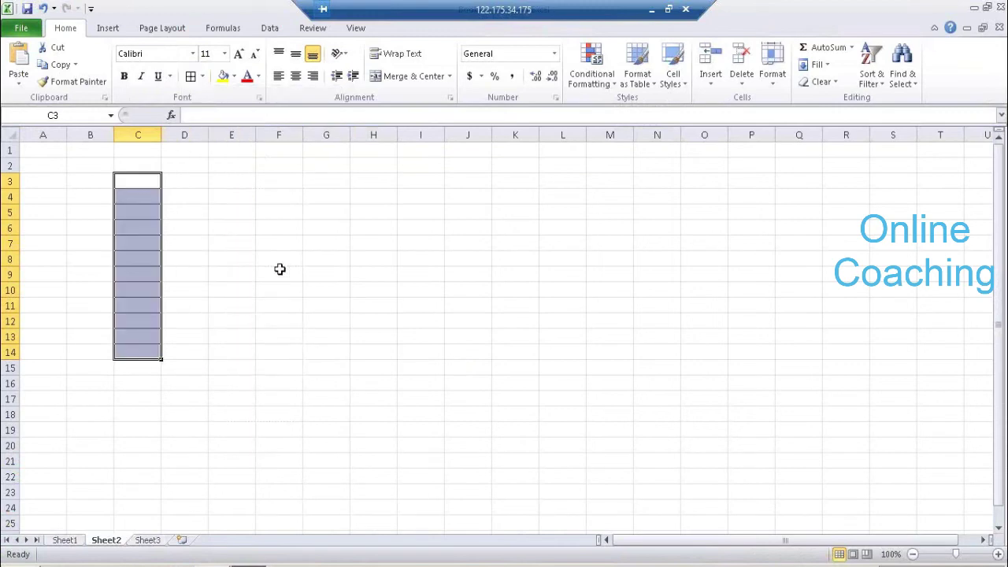
Draw a thick box border around cells E8:G9
{"action": "left_click_drag", "start_coordinate": [234, 259], "coordinate": [306, 264]}
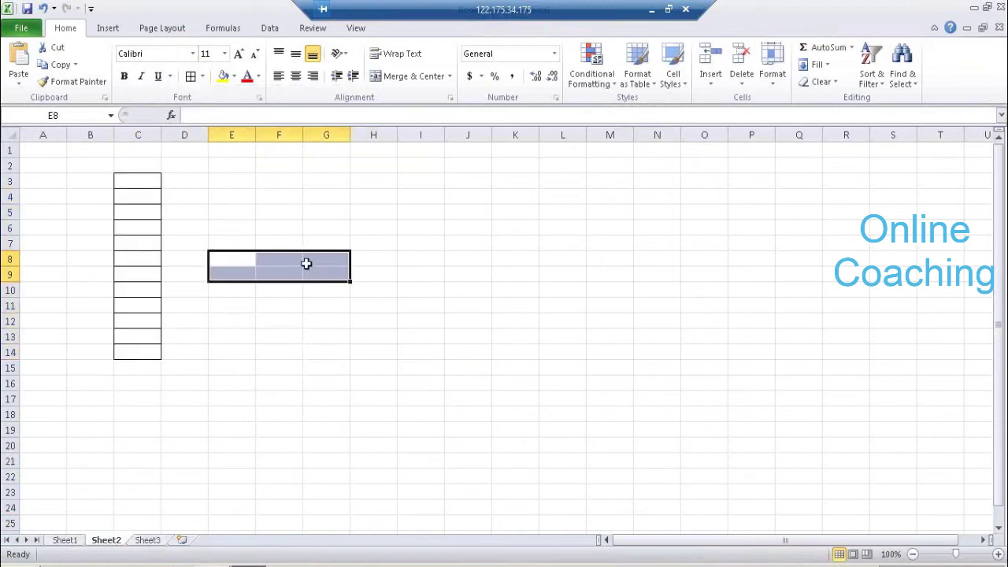
{"action": "left_click", "coordinate": [202, 77]}
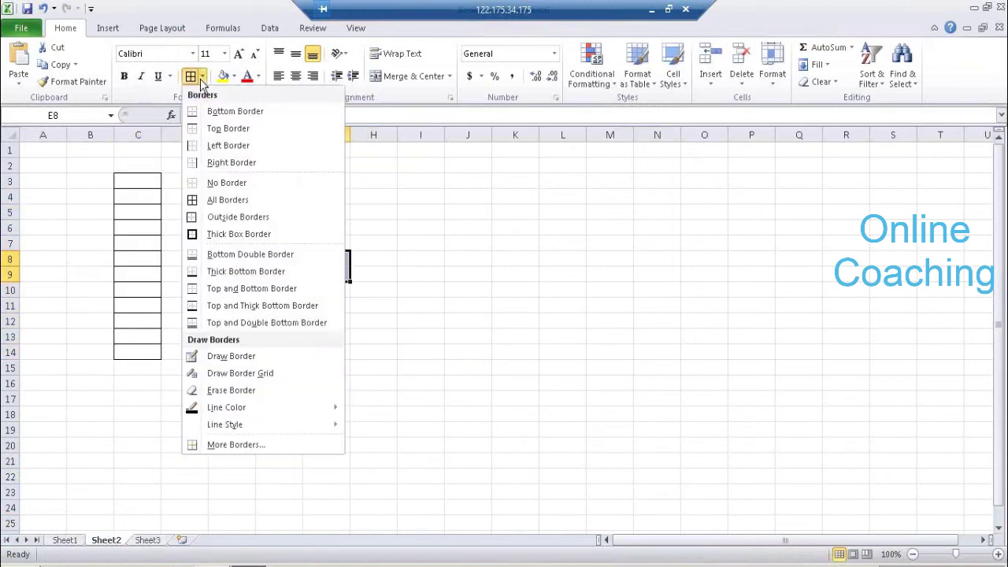
{"action": "left_click", "coordinate": [233, 234]}
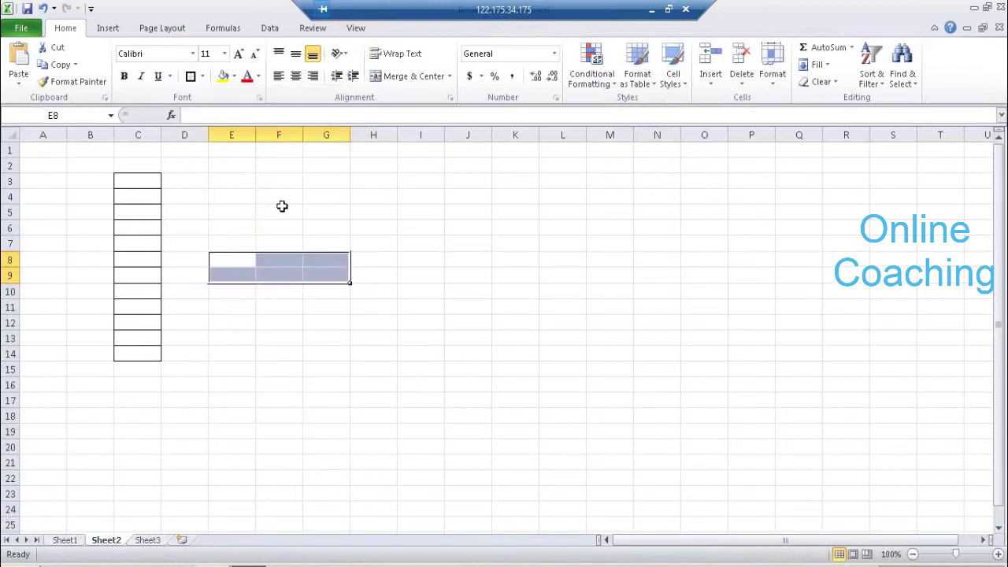
{"action": "left_click", "coordinate": [401, 213]}
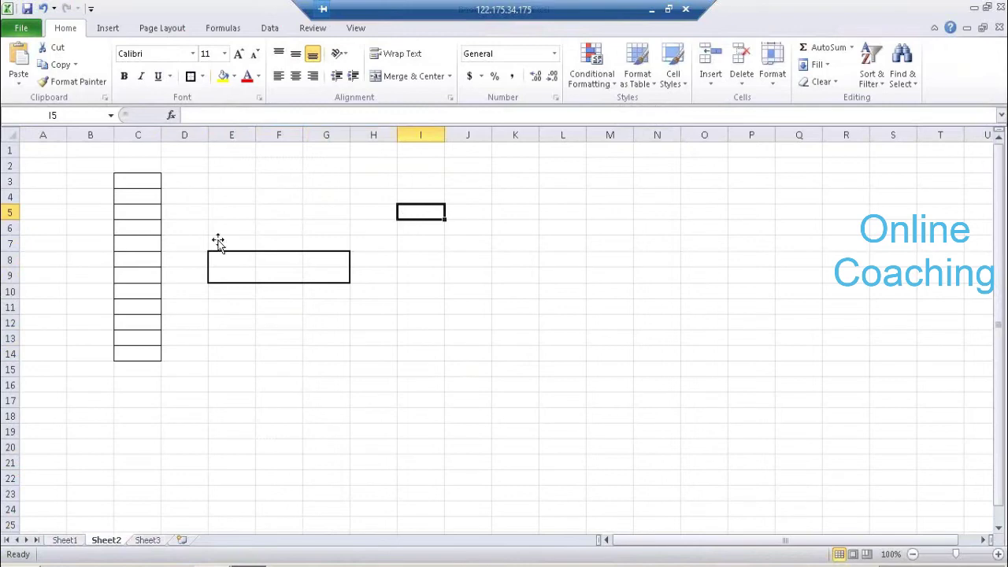
Undo the thick box around E8:G9 and the borders on C3:C14
{"action": "left_click", "coordinate": [228, 266]}
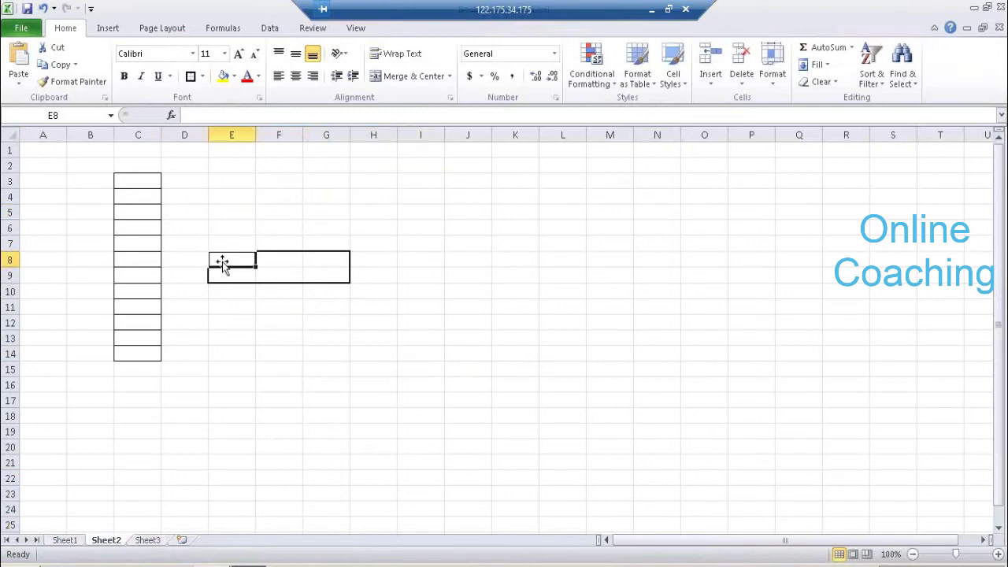
{"action": "left_click", "coordinate": [151, 188]}
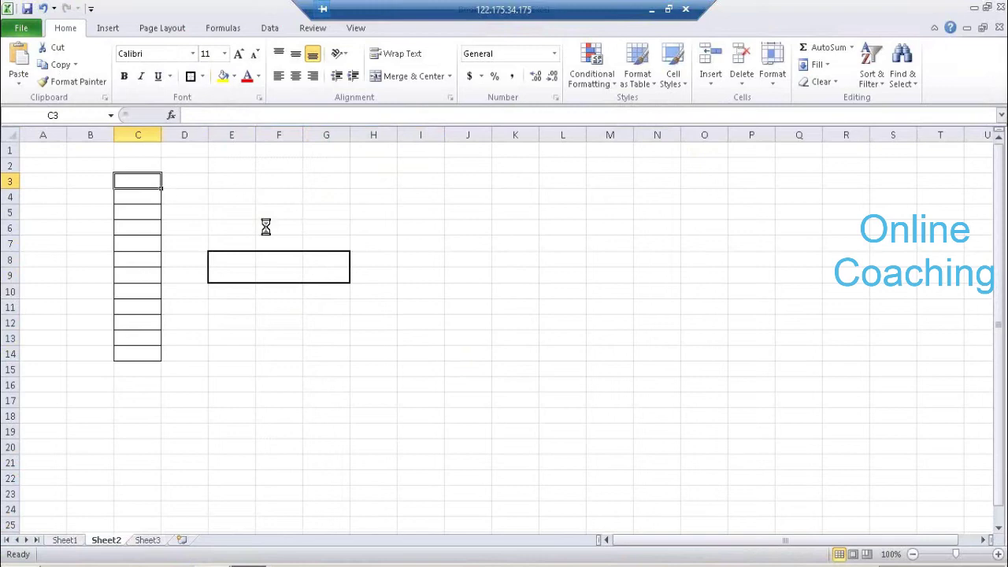
{"action": "key", "text": "ctrl+z"}
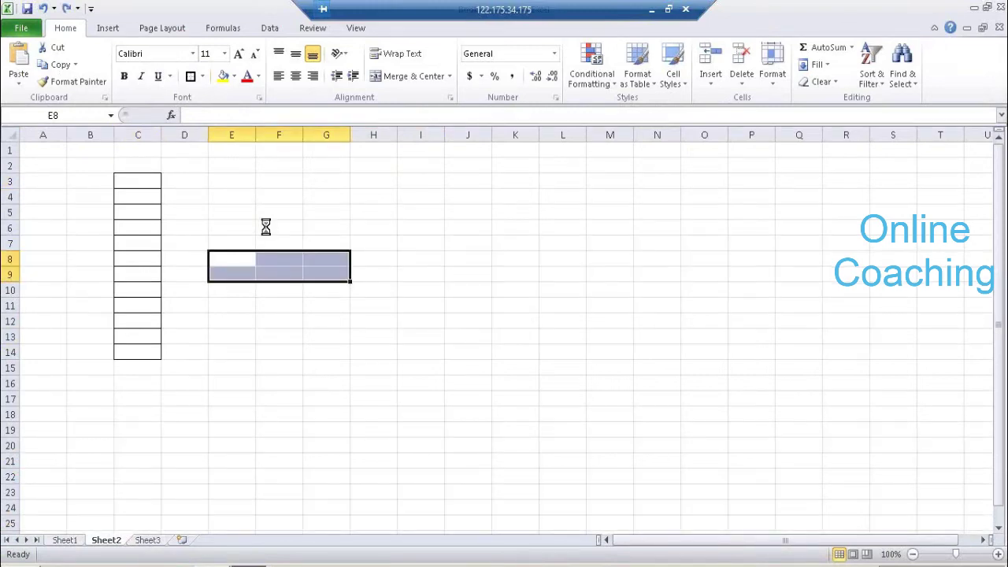
{"action": "key", "text": "ctrl+z"}
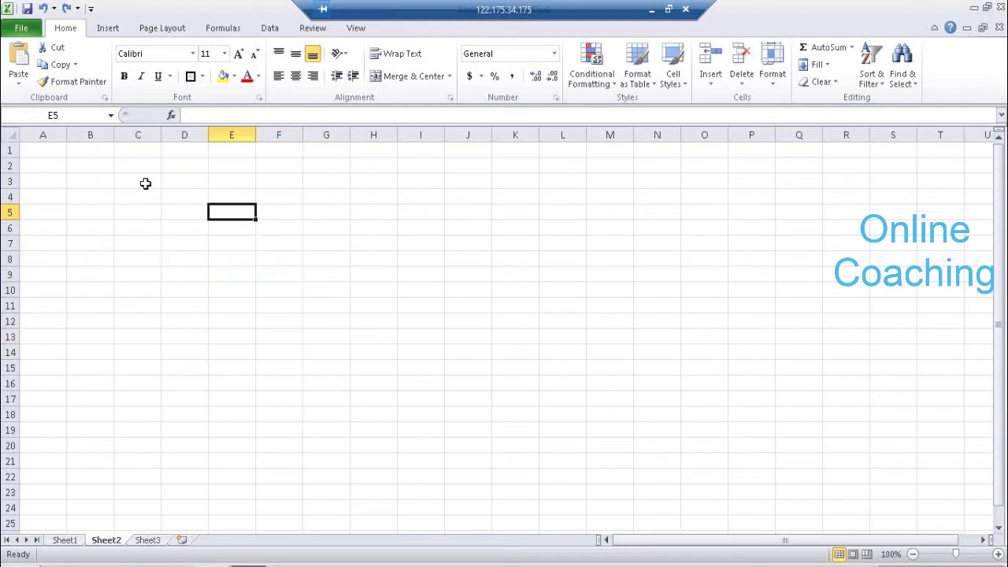
Apply all borders to cells C3:C12 on Sheet2
{"action": "left_click_drag", "start_coordinate": [144, 184], "coordinate": [144, 308]}
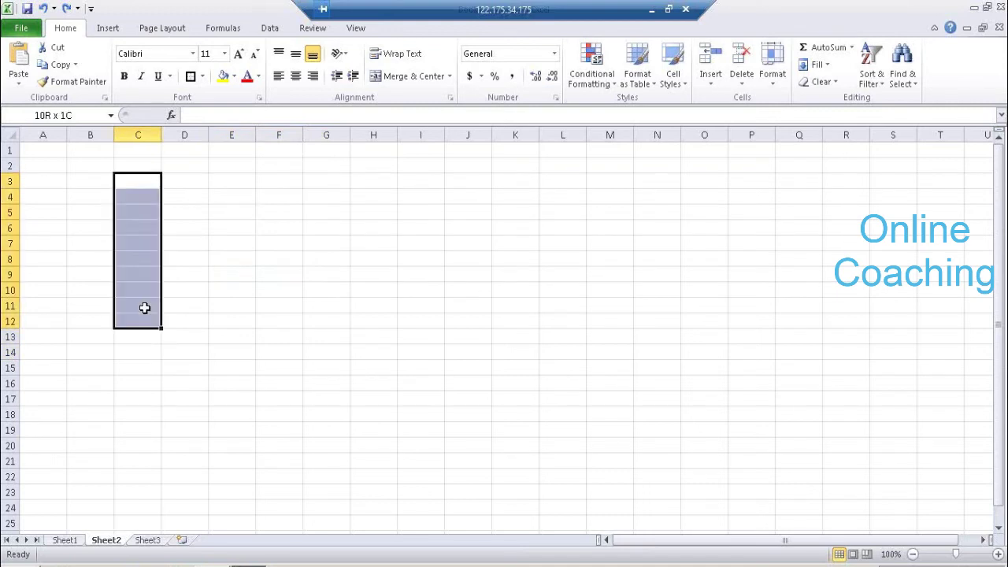
{"action": "left_click", "coordinate": [203, 78]}
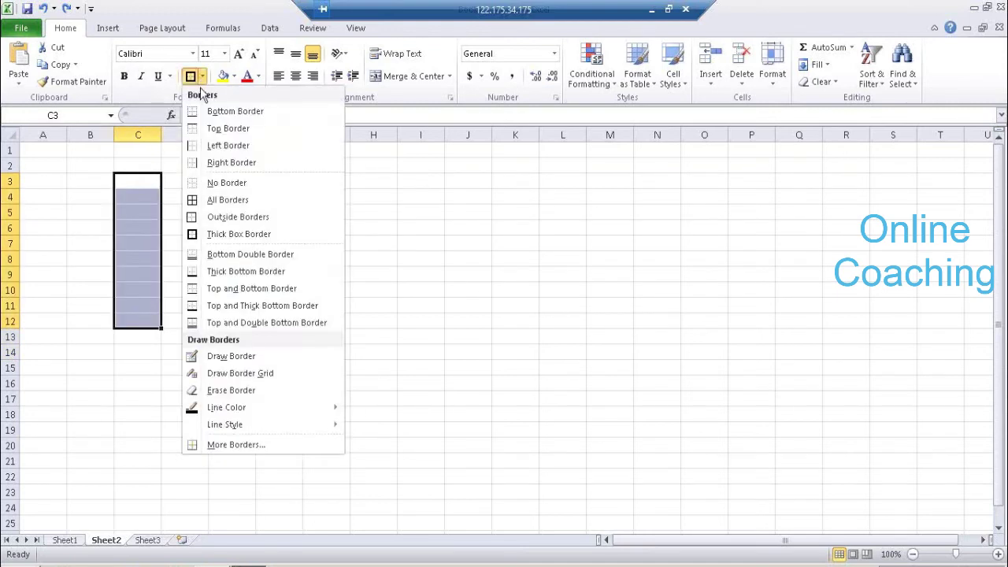
{"action": "left_click", "coordinate": [209, 200]}
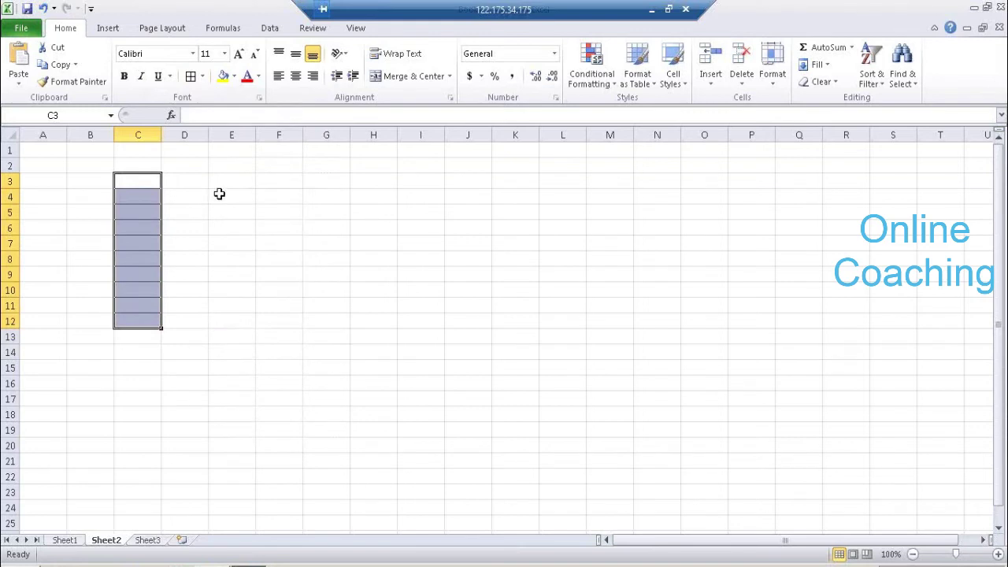
Add a border to cell E4 beside the bordered column as a separate record box
{"action": "left_click", "coordinate": [232, 198]}
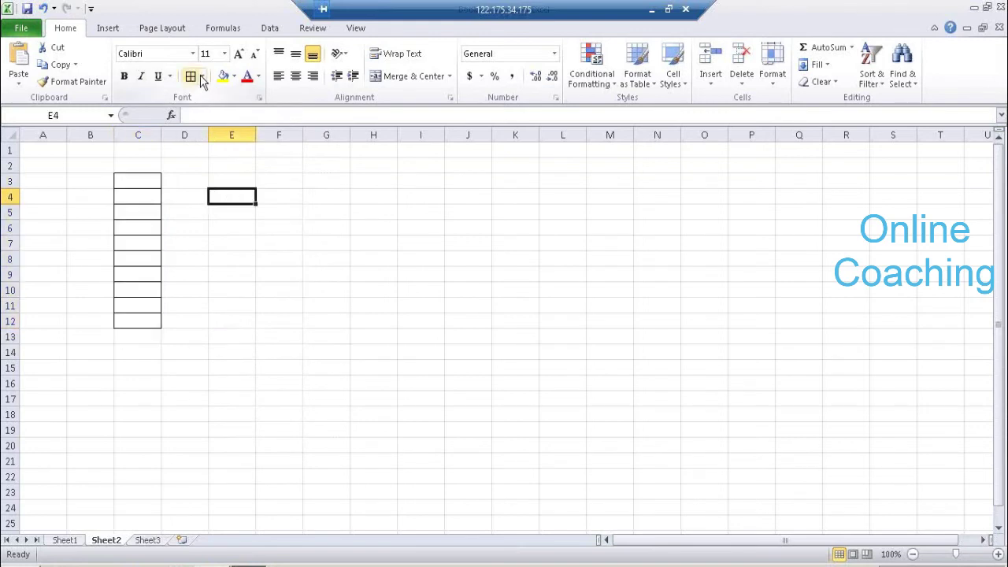
{"action": "left_click", "coordinate": [145, 184]}
{"action": "left_click", "coordinate": [148, 196]}
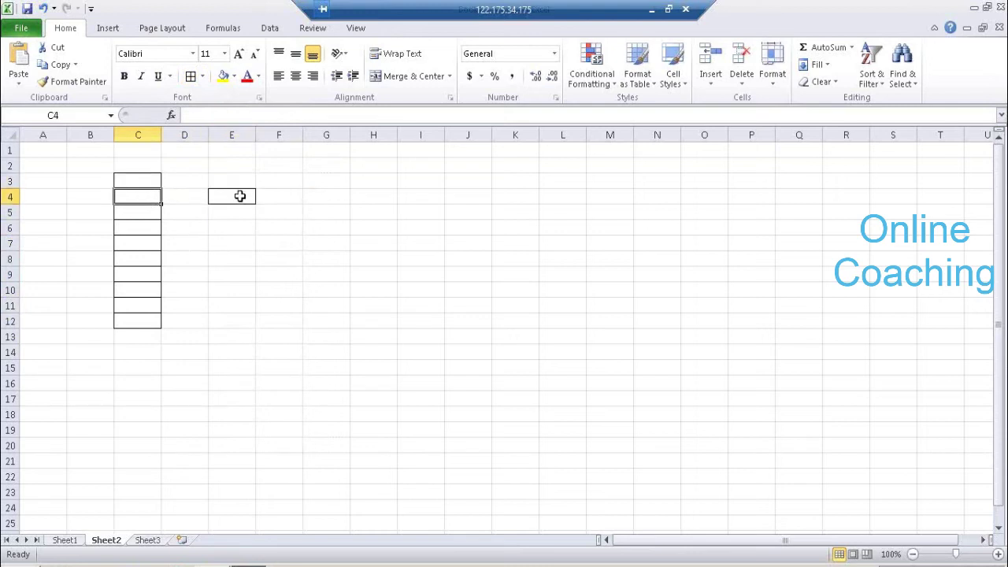
{"action": "left_click", "coordinate": [282, 226]}
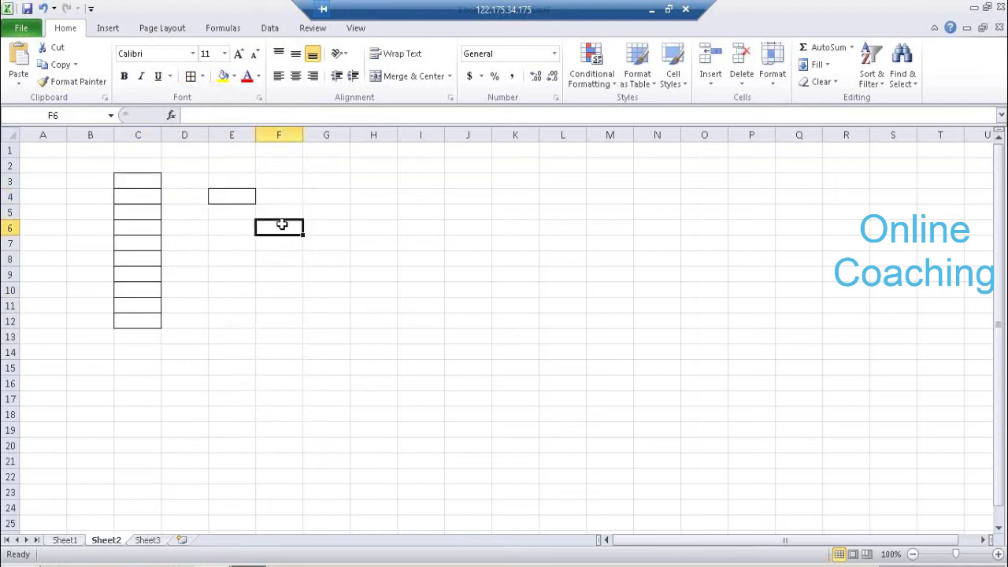
Point out cells C5, F6 and G8 in the sketch, and switch back to the QT_DEMO Query Editor in SAP Data Services Designer
{"action": "left_click", "coordinate": [158, 213]}
{"action": "left_click", "coordinate": [285, 229]}
{"action": "left_click", "coordinate": [331, 258]}
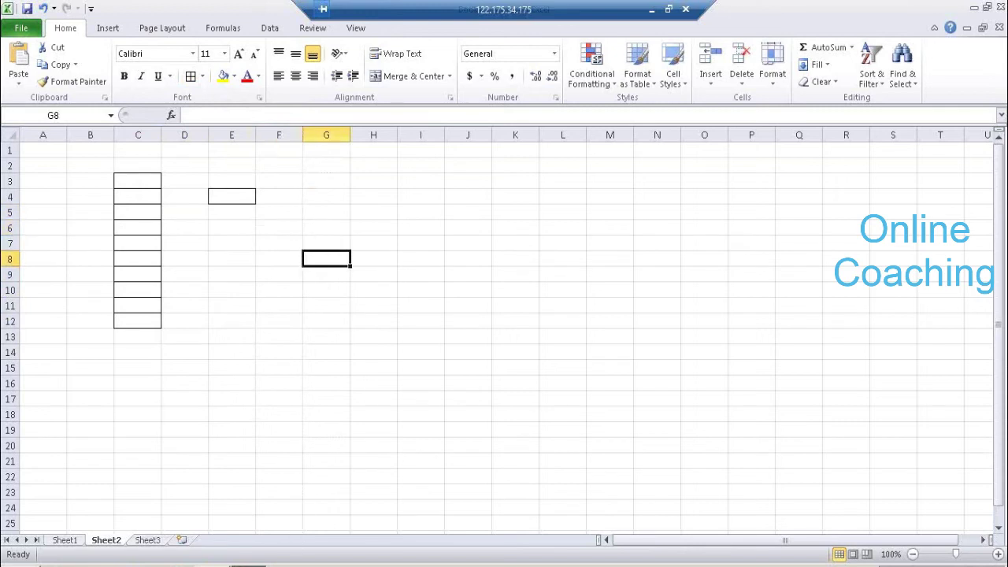
{"action": "left_click", "coordinate": [213, 565]}
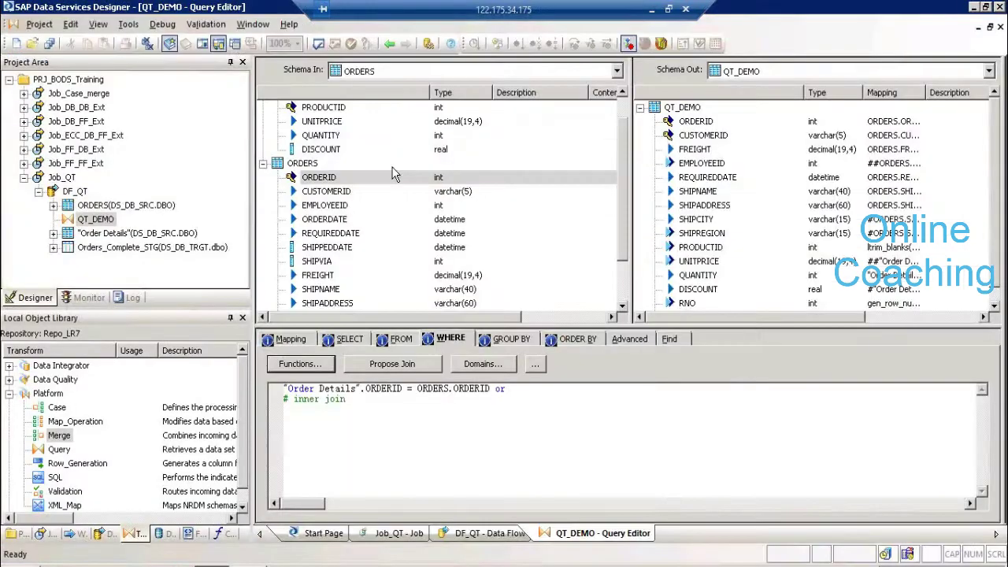
Return to the DF_QT data flow and add the CUSTOMERS table from datastore DS_DB_SRC as a source
{"action": "left_click", "coordinate": [387, 45]}
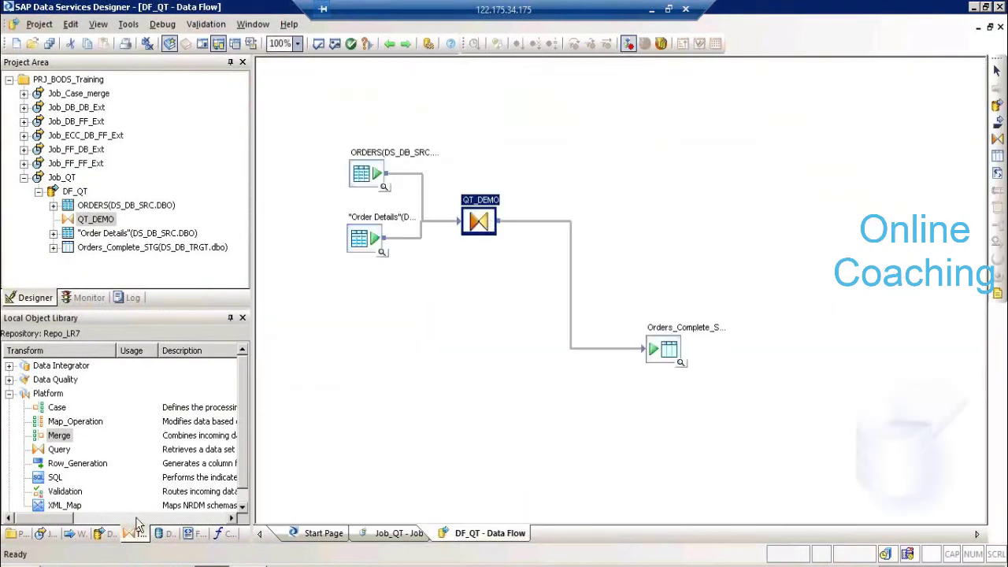
{"action": "left_click", "coordinate": [161, 534]}
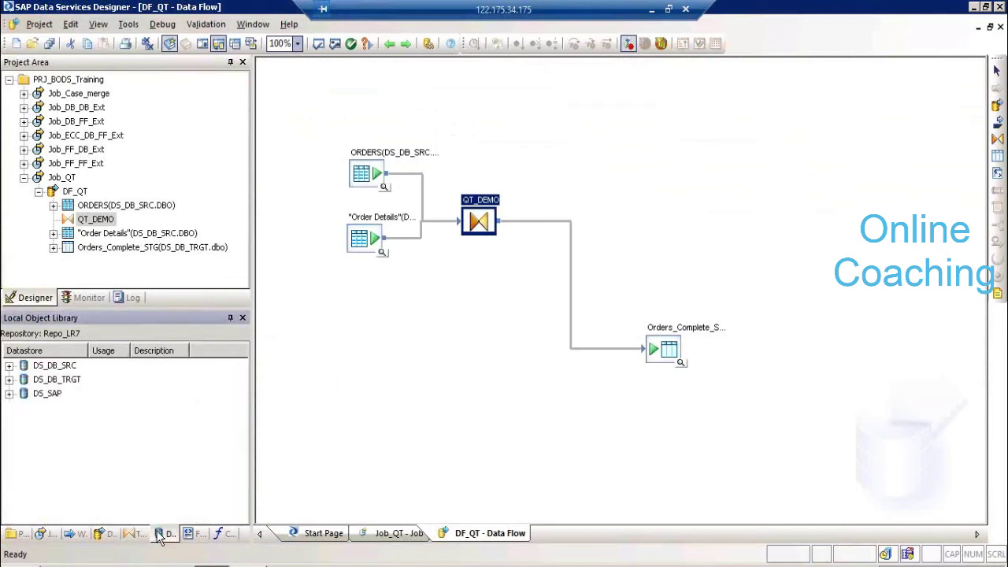
{"action": "left_click", "coordinate": [9, 393]}
{"action": "left_click", "coordinate": [9, 379]}
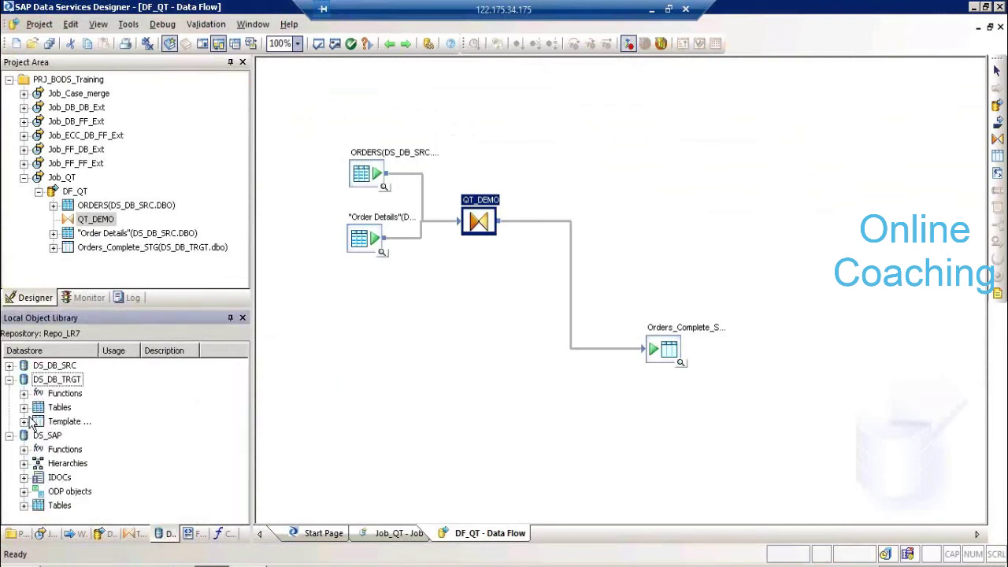
{"action": "left_click", "coordinate": [32, 408]}
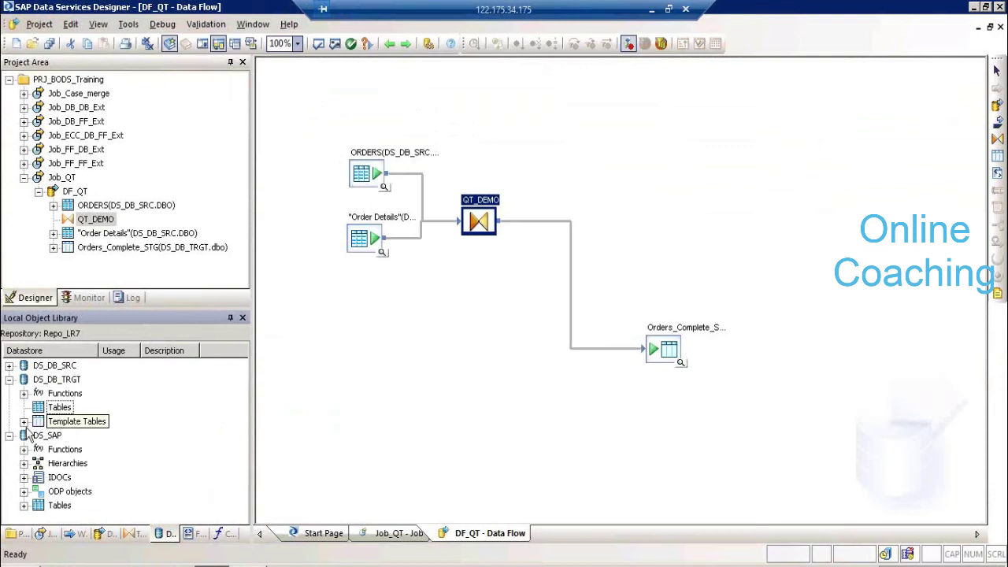
{"action": "left_click", "coordinate": [9, 366]}
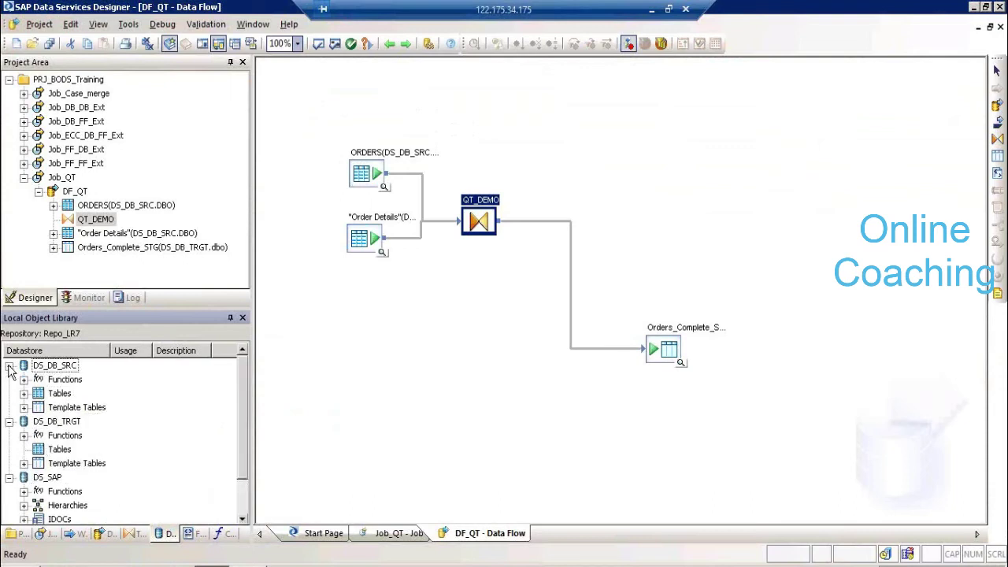
{"action": "double_click", "coordinate": [36, 397]}
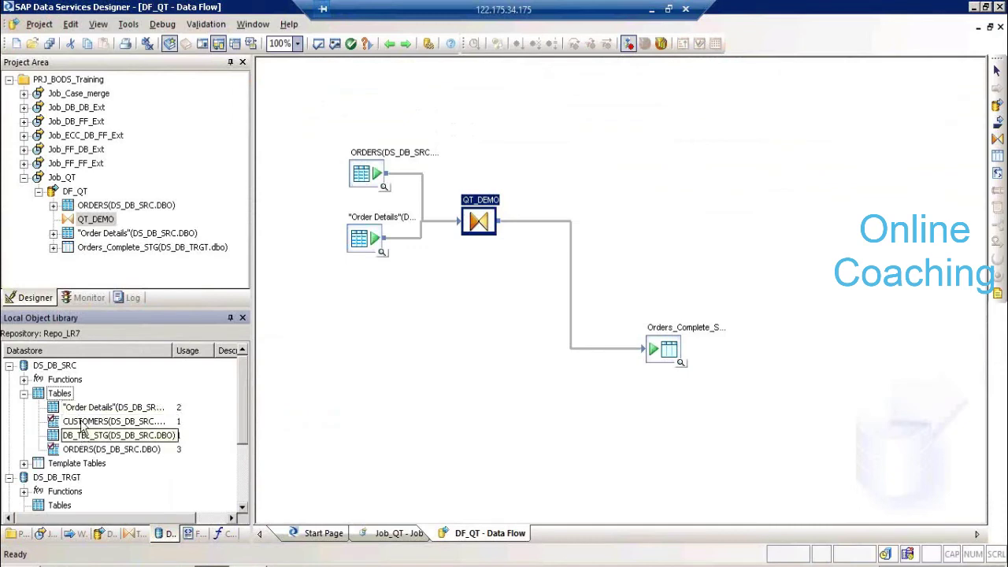
{"action": "left_click_drag", "start_coordinate": [82, 425], "coordinate": [464, 312]}
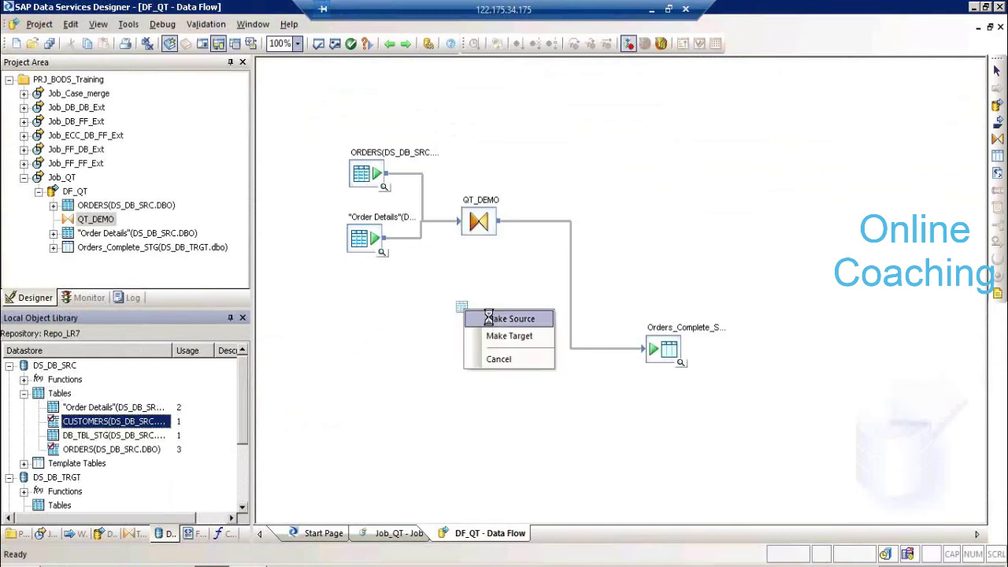
{"action": "left_click", "coordinate": [488, 318]}
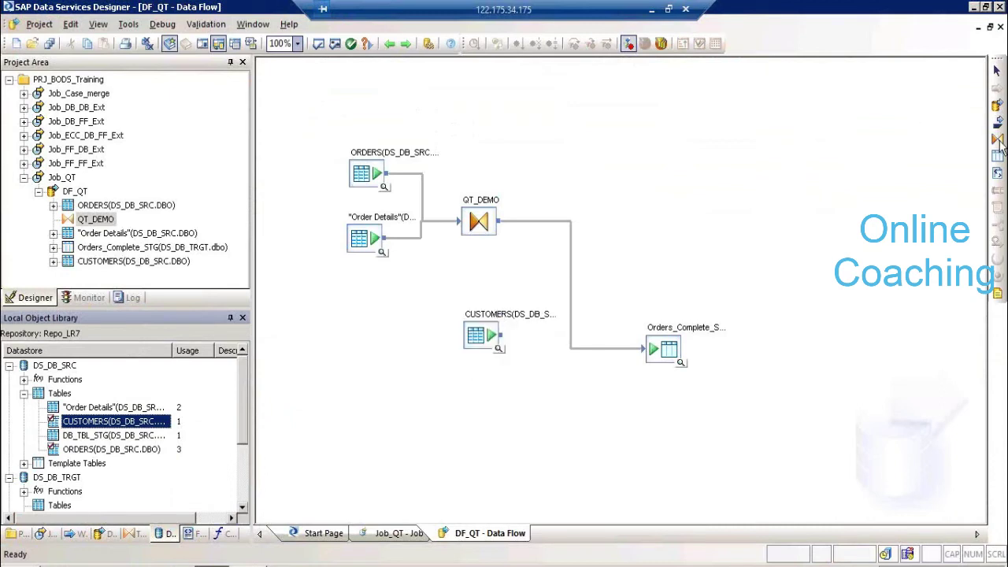
Place a new Query transform in DF_QT and connect QT_DEMO and the CUSTOMERS source to it
{"action": "left_click", "coordinate": [569, 247]}
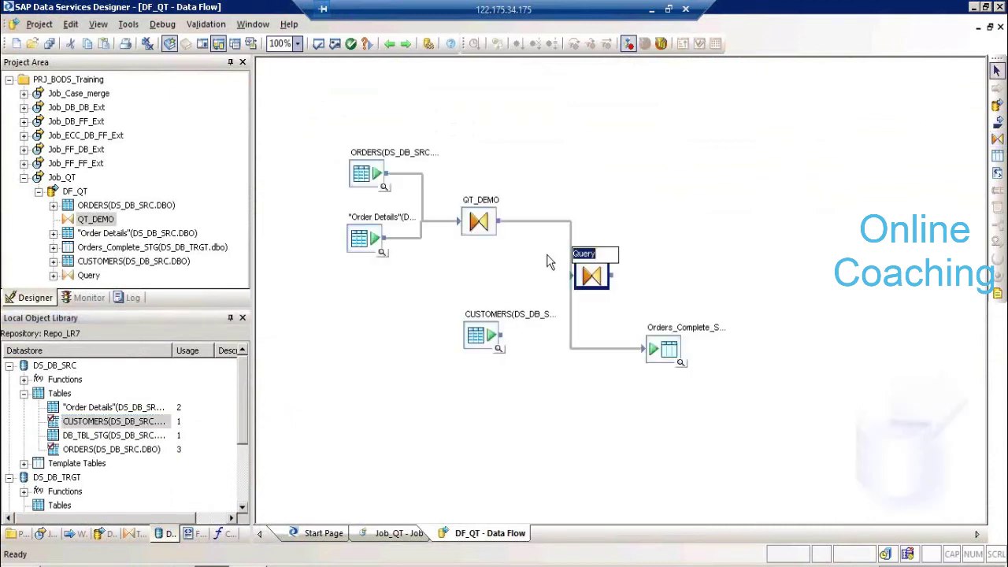
{"action": "left_click_drag", "start_coordinate": [506, 227], "coordinate": [572, 277]}
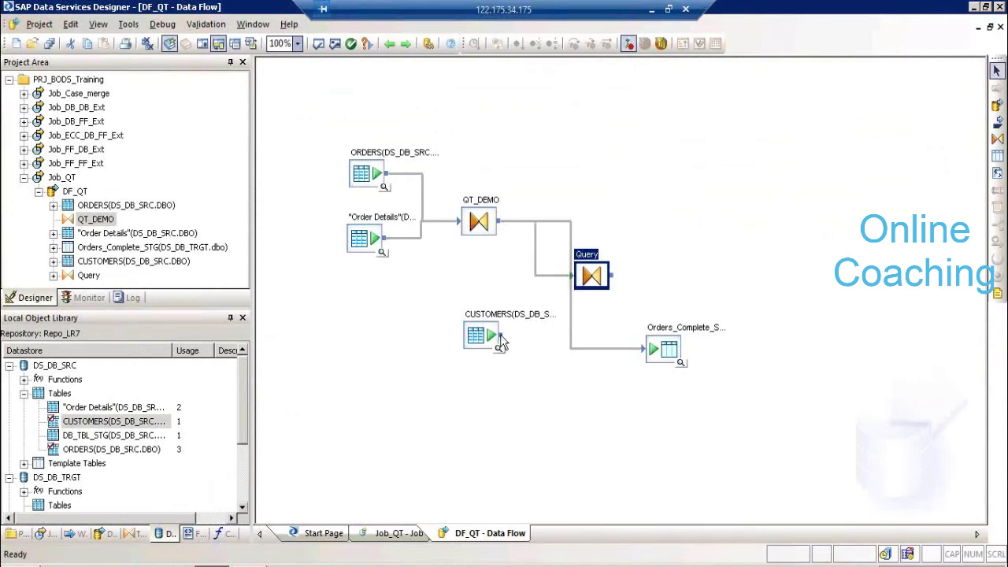
{"action": "left_click_drag", "start_coordinate": [502, 337], "coordinate": [575, 280]}
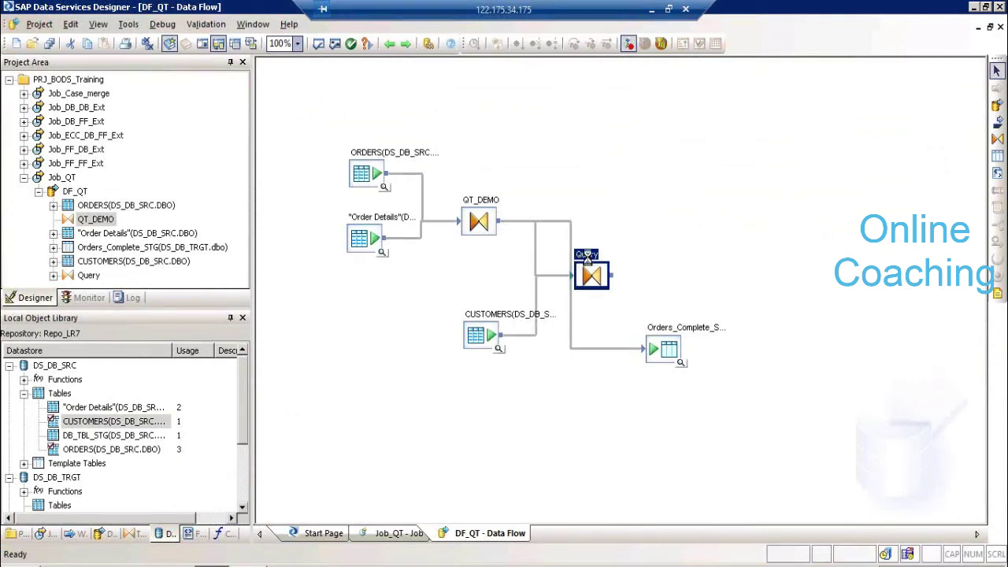
Open the new Query transform and set its WHERE clause to CUSTOMERS.CUSTOMERID = QT_DEMO.CUSTOMERID
{"action": "double_click", "coordinate": [586, 255]}
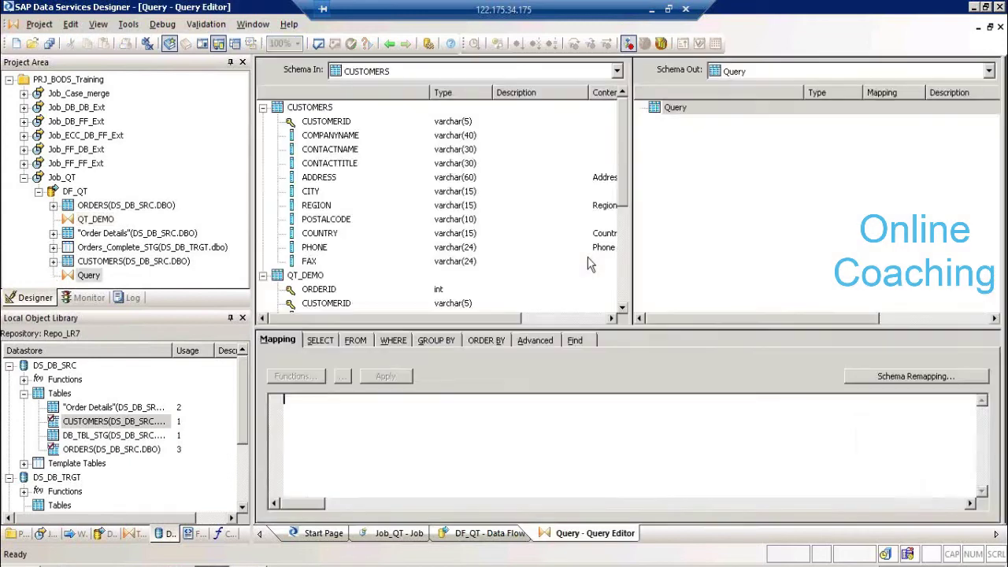
{"action": "left_click_drag", "start_coordinate": [335, 129], "coordinate": [360, 417]}
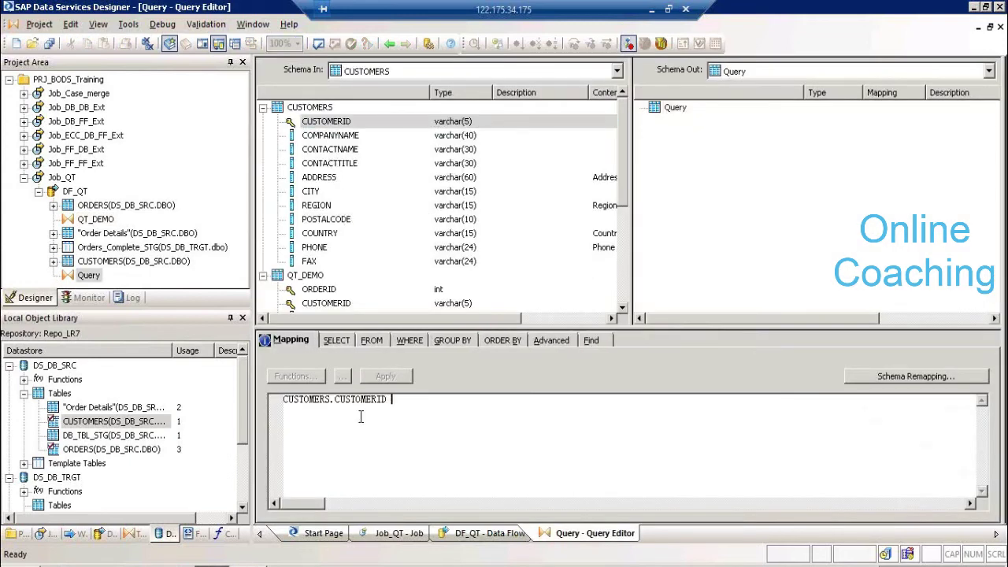
{"action": "type", "text": "="}
{"action": "left_click_drag", "start_coordinate": [339, 308], "coordinate": [436, 410]}
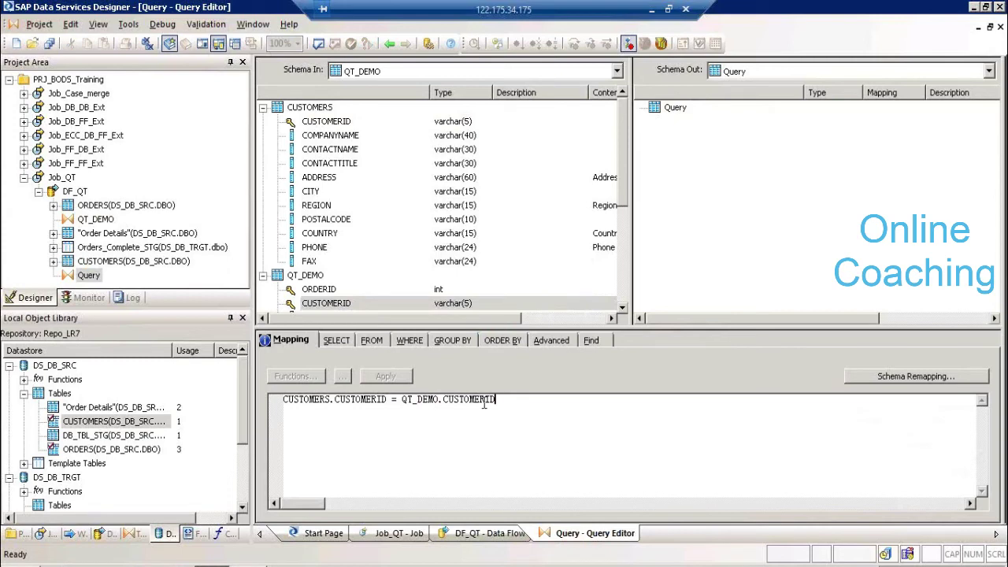
{"action": "key", "text": "shift+Home"}
{"action": "key", "text": "ctrl+c"}
{"action": "key", "text": "Delete"}
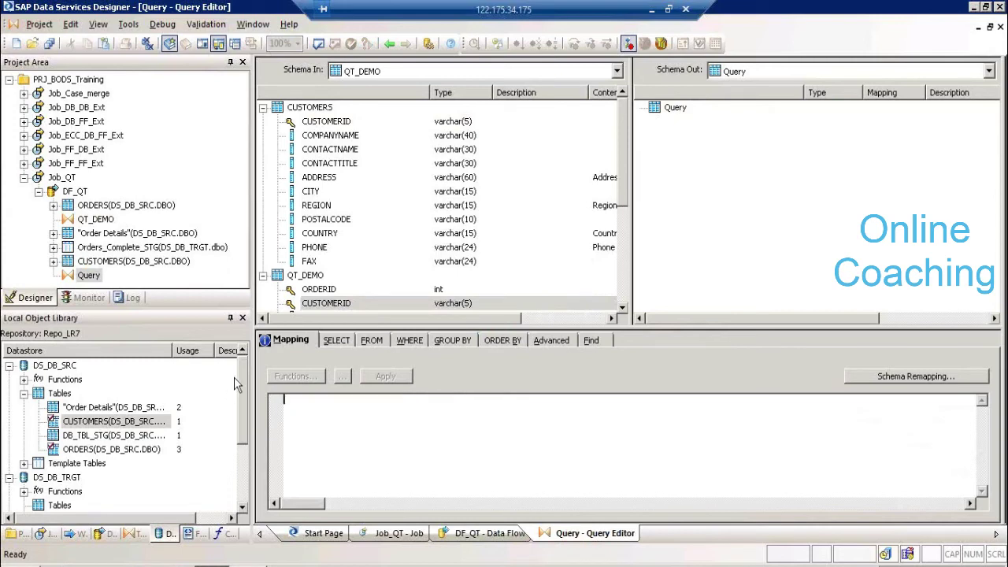
{"action": "left_click", "coordinate": [413, 341]}
{"action": "key", "text": "ctrl+v"}
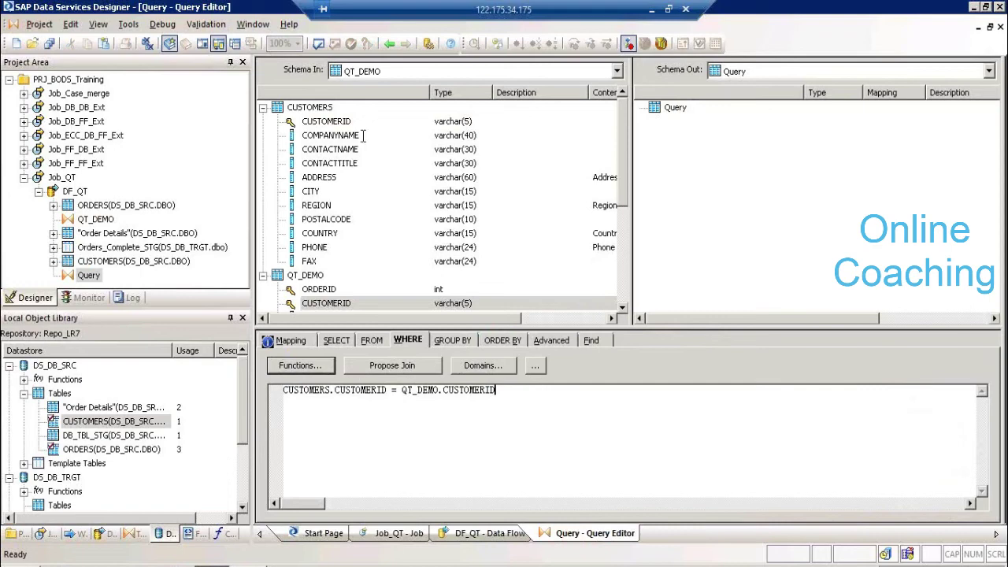
Go back to the DF_QT data flow and delete the new Query transform together with the CUSTOMERS source
{"action": "left_click", "coordinate": [390, 45]}
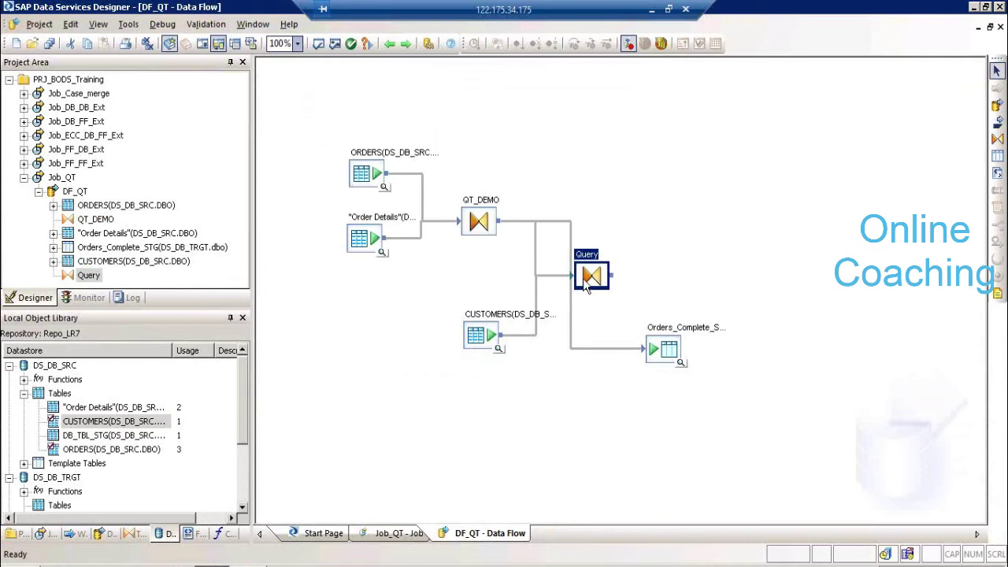
{"action": "left_click", "coordinate": [477, 344], "text": "ctrl"}
{"action": "key", "text": "Delete"}
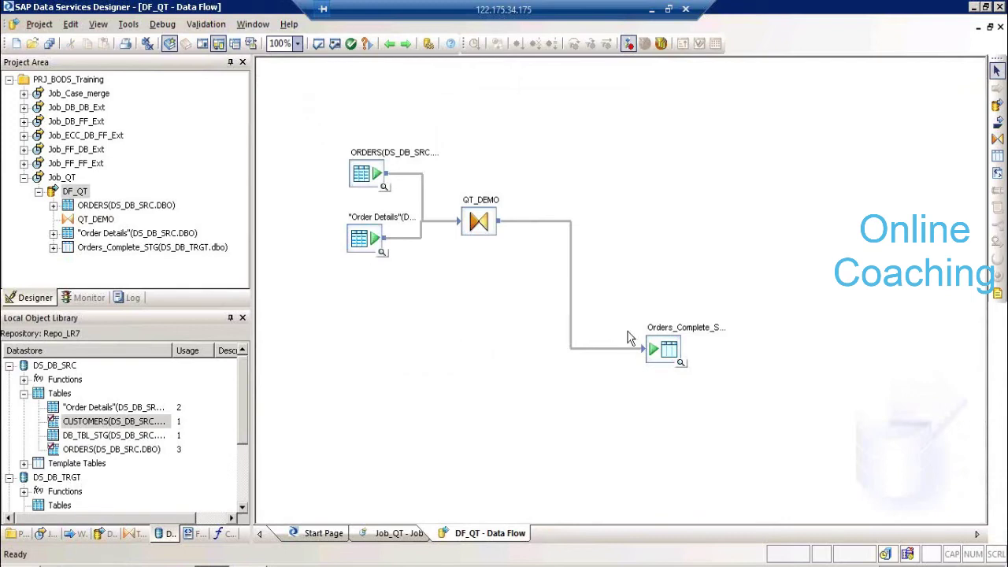
Move the Orders_Complete_STG target table closer to the QT_DEMO transform in the data flow
{"action": "left_click", "coordinate": [665, 352]}
{"action": "left_click_drag", "start_coordinate": [666, 352], "coordinate": [607, 322]}
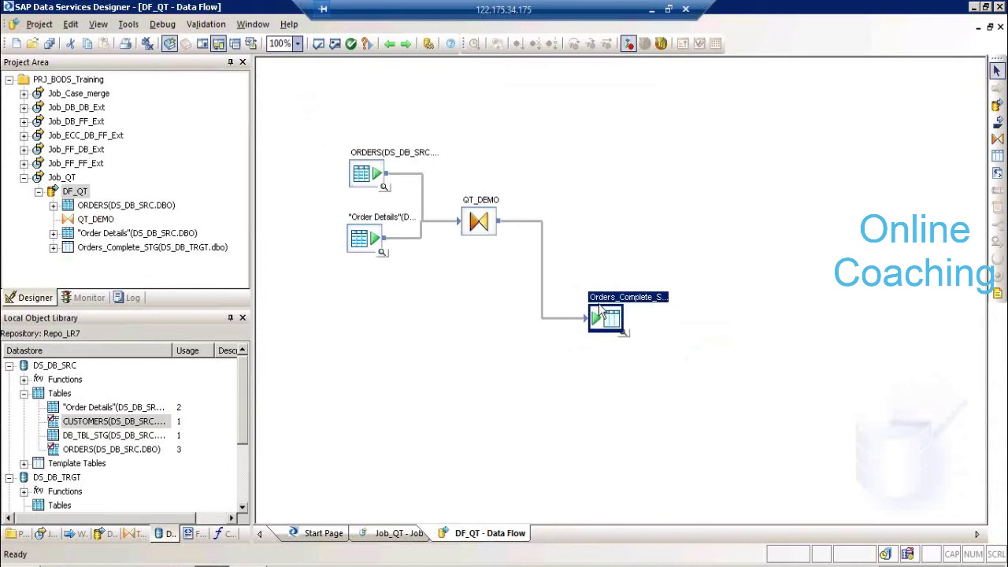
Open QT_DEMO and enable running DISTINCT, GROUP BY, JOIN and ORDER BY as separate processes in its advanced options
{"action": "double_click", "coordinate": [487, 205]}
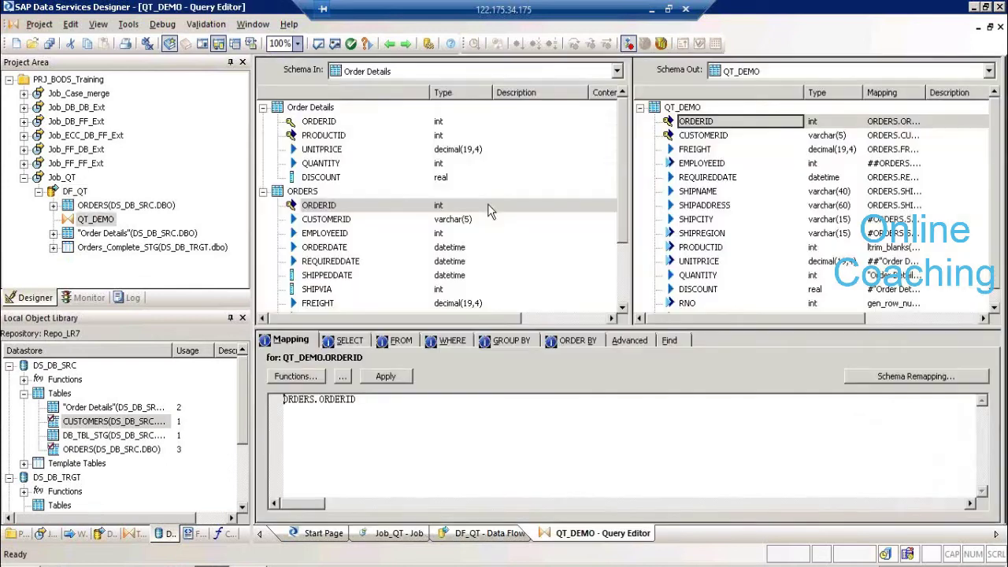
{"action": "left_click", "coordinate": [628, 341]}
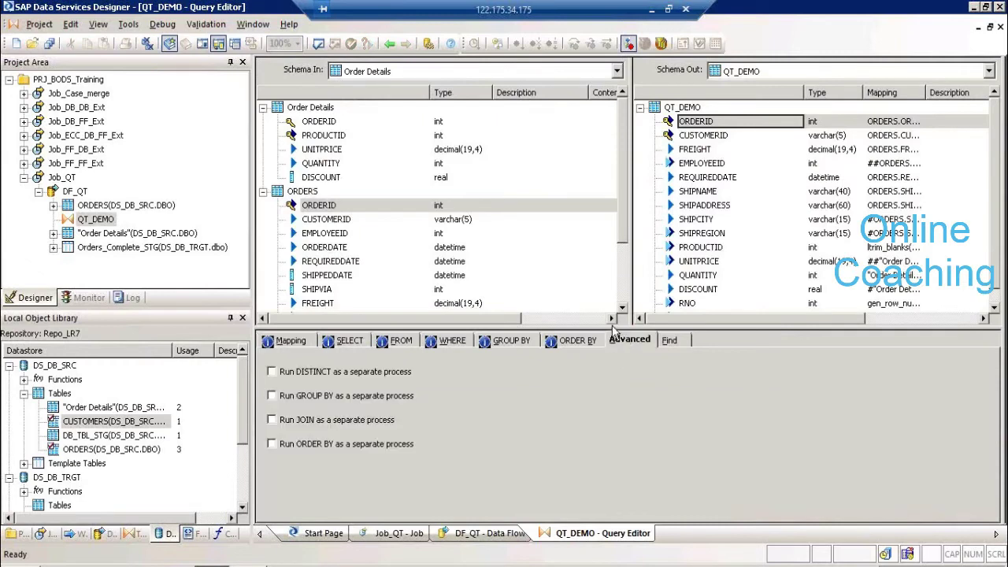
{"action": "left_click_drag", "start_coordinate": [609, 311], "coordinate": [607, 177]}
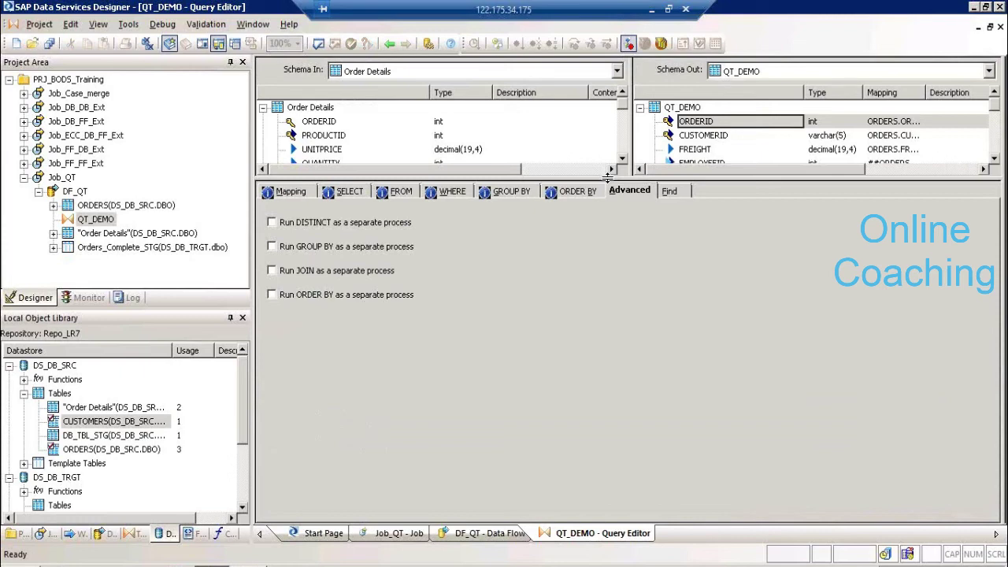
{"action": "left_click", "coordinate": [331, 223]}
{"action": "left_click", "coordinate": [325, 249]}
{"action": "left_click", "coordinate": [306, 270]}
{"action": "left_click", "coordinate": [331, 298]}
Search the input and output schemas of QT_DEMO for "id" across all element types and properties
{"action": "left_click", "coordinate": [670, 191]}
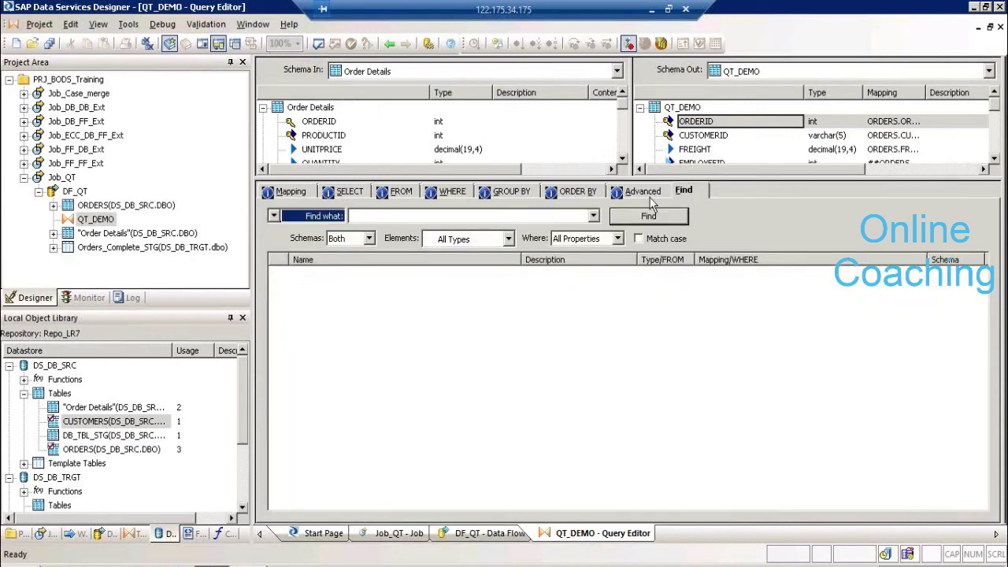
{"action": "left_click", "coordinate": [488, 221]}
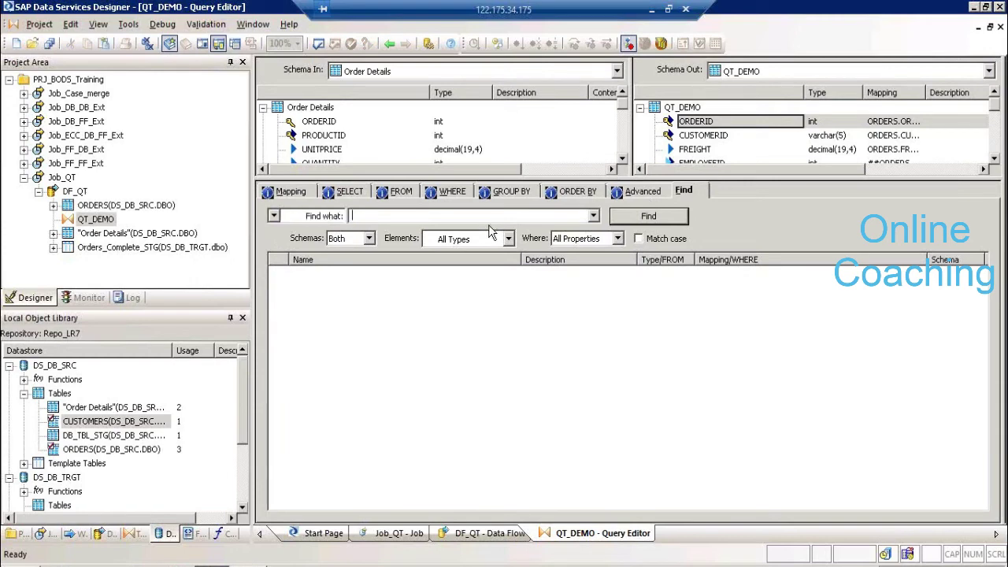
{"action": "type", "text": "id"}
{"action": "left_click", "coordinate": [673, 217]}
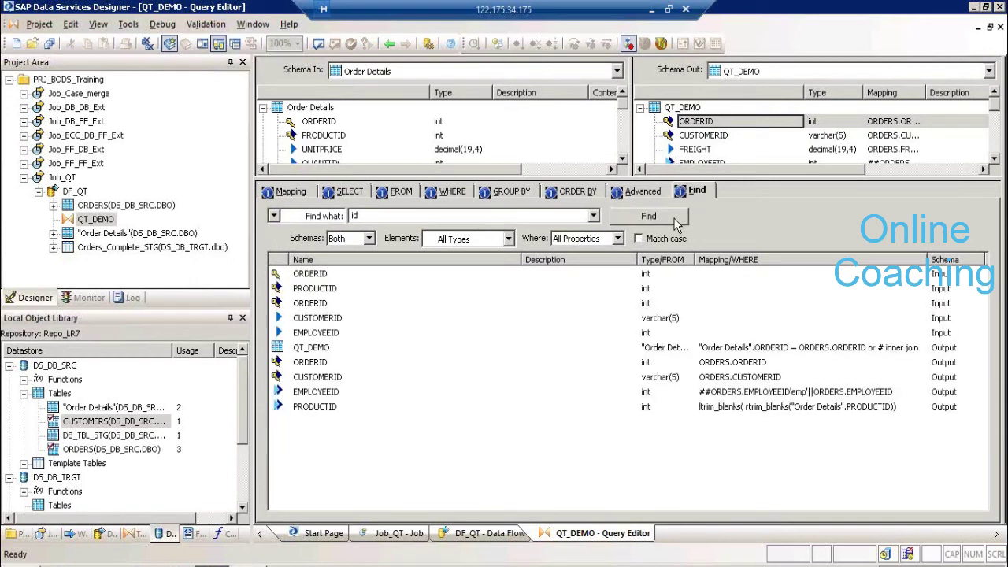
Review the search filters for schemas, elements and properties, keeping Both, All Types and All Properties selected
{"action": "left_click", "coordinate": [369, 239]}
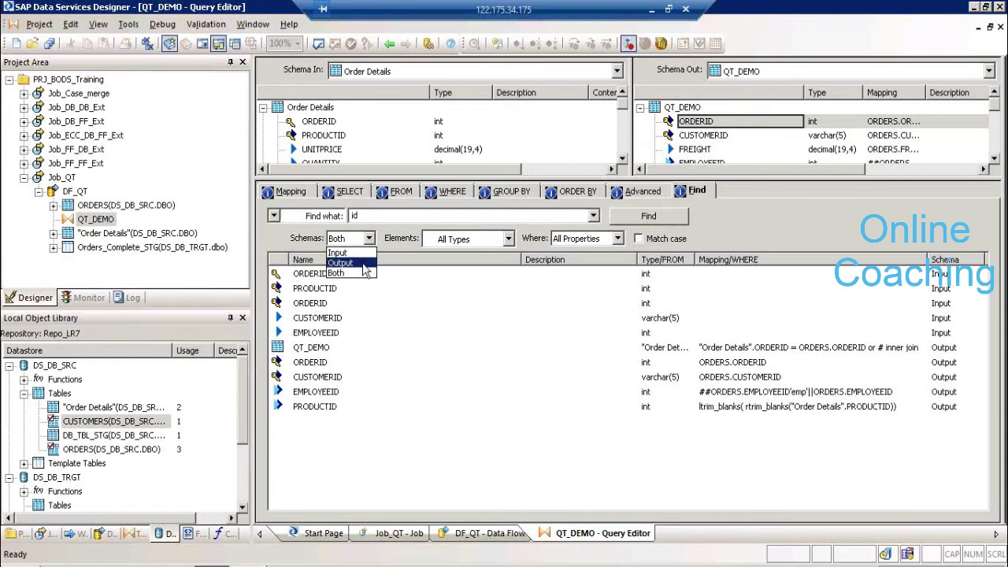
{"action": "left_click", "coordinate": [362, 274]}
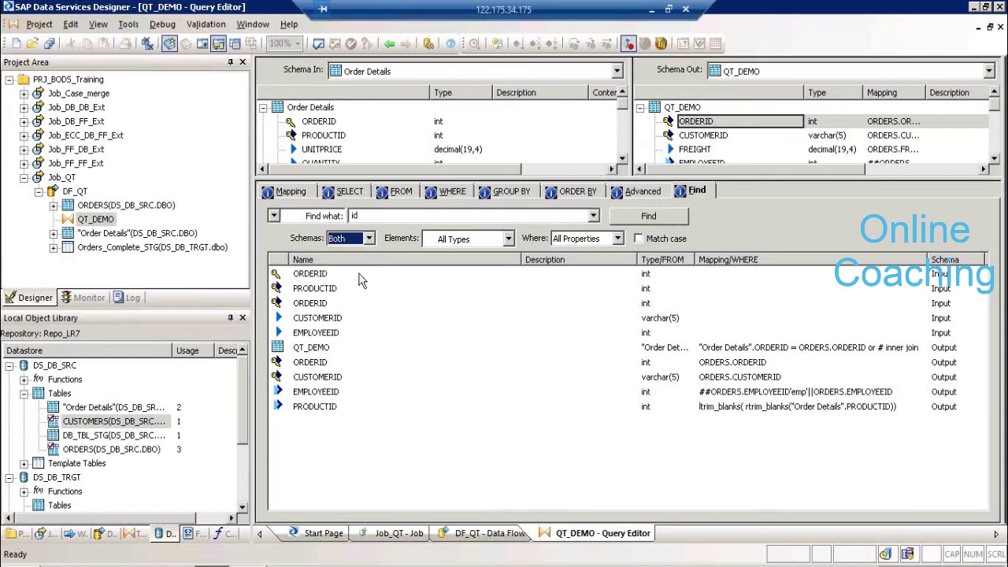
{"action": "left_click", "coordinate": [508, 239]}
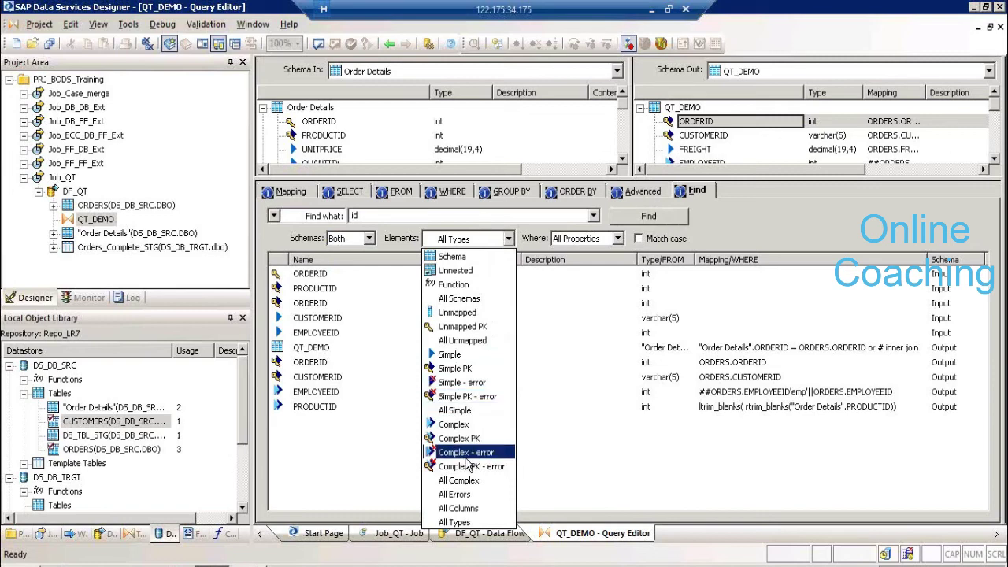
{"action": "left_click", "coordinate": [460, 523]}
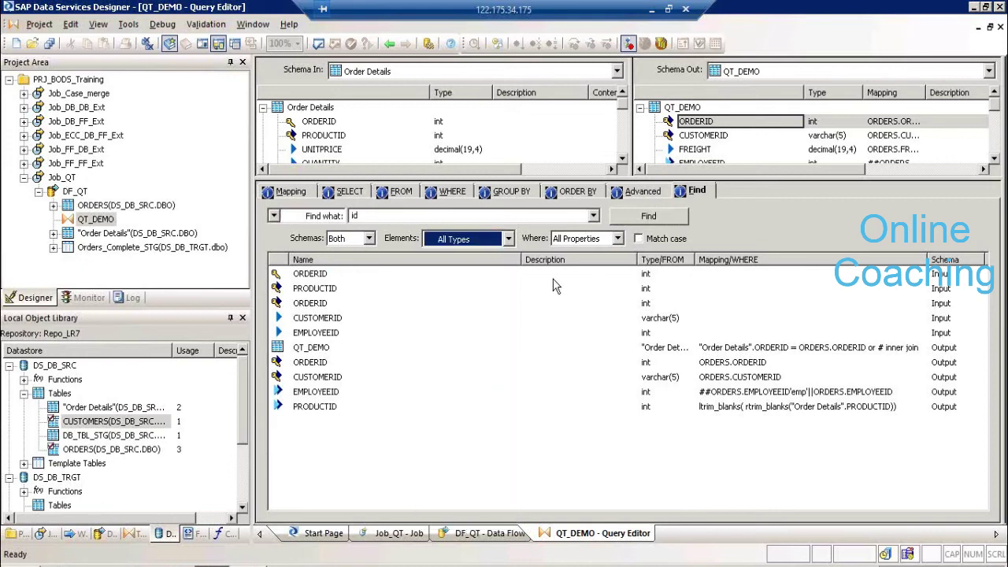
{"action": "left_click", "coordinate": [603, 240]}
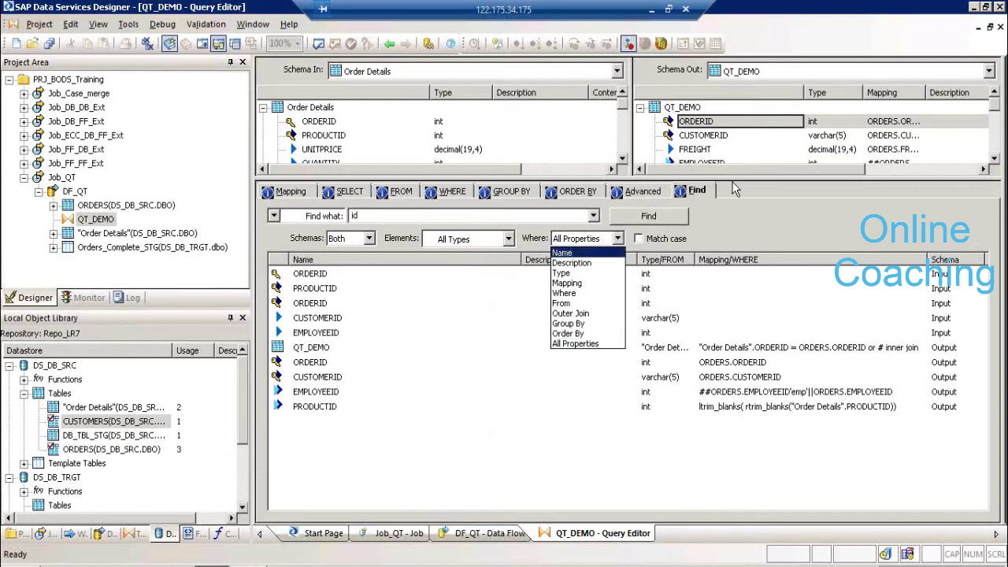
{"action": "left_click", "coordinate": [731, 200]}
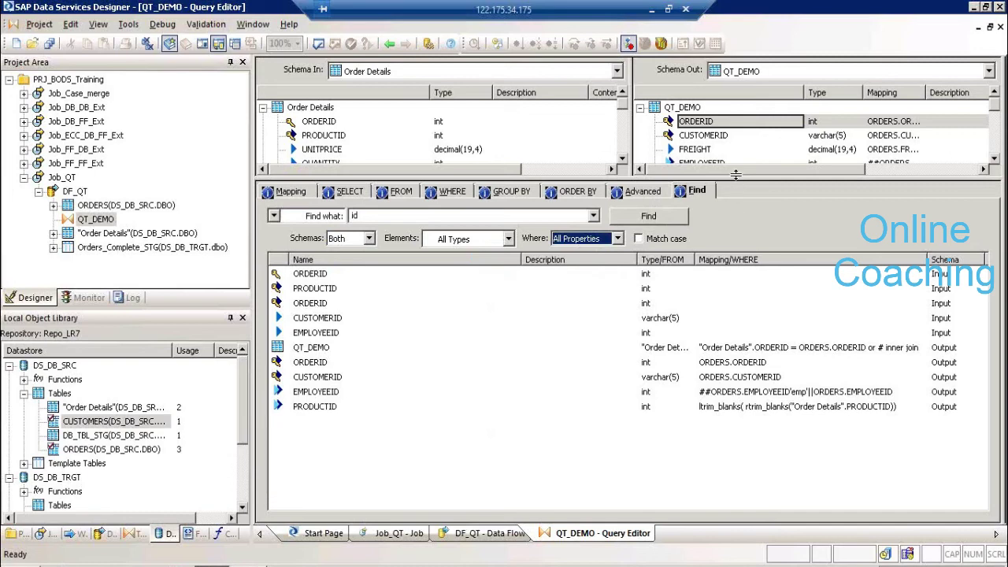
{"action": "left_click_drag", "start_coordinate": [736, 178], "coordinate": [736, 280]}
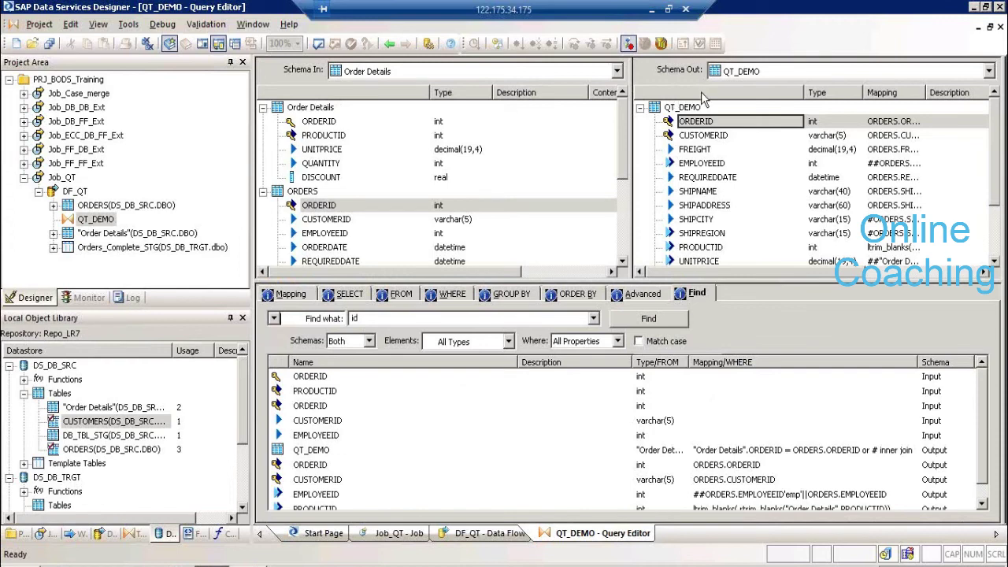
{"action": "left_click", "coordinate": [615, 342]}
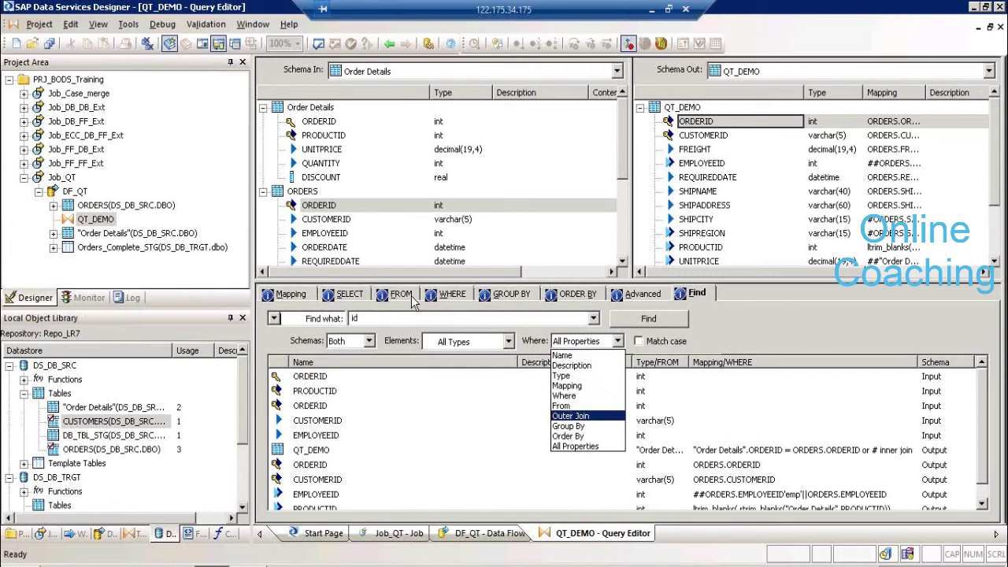
{"action": "left_click", "coordinate": [577, 446]}
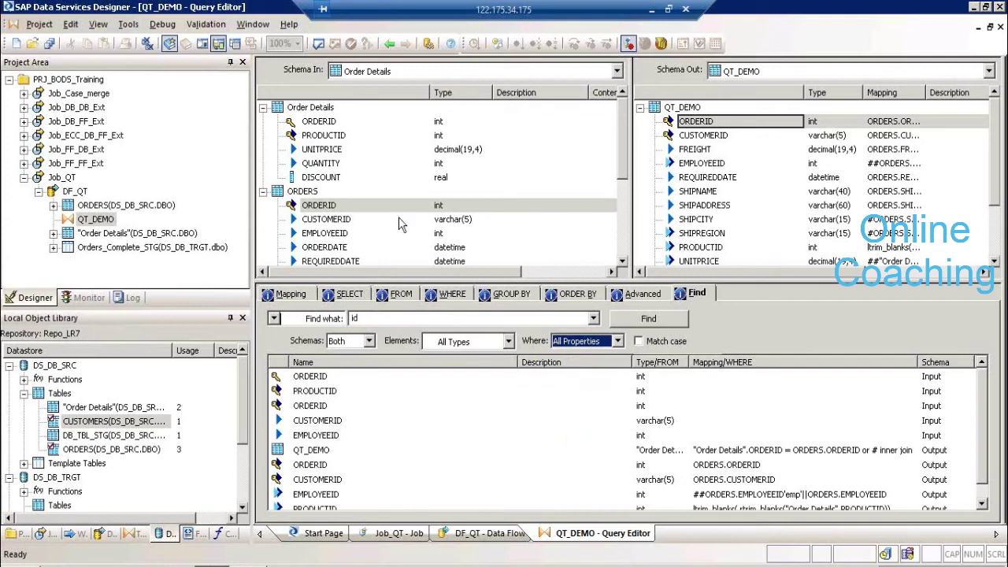
Step through the "id" search results to locate each matching column in the input and output schemas of QT_DEMO
{"action": "left_click", "coordinate": [312, 377]}
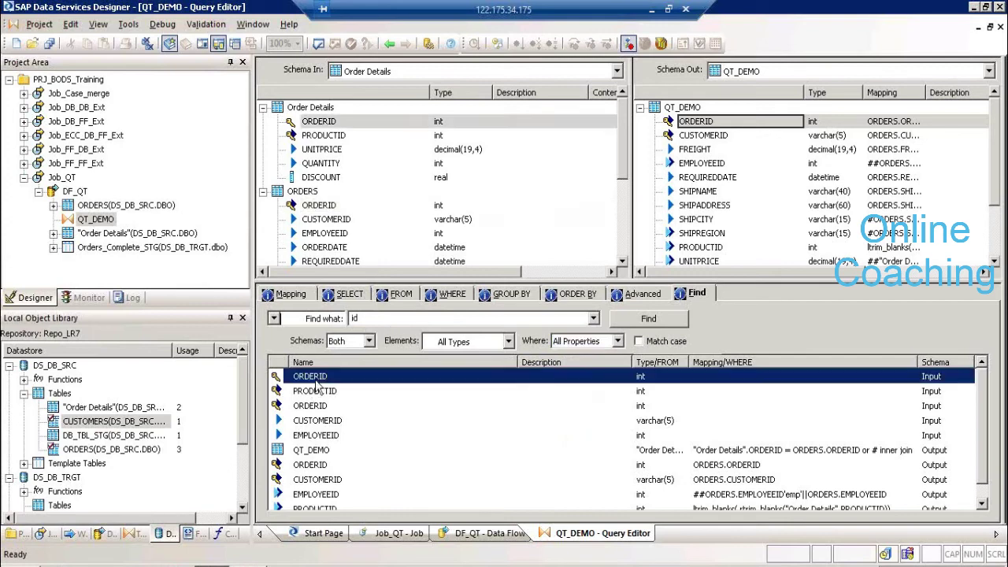
{"action": "left_click", "coordinate": [319, 392]}
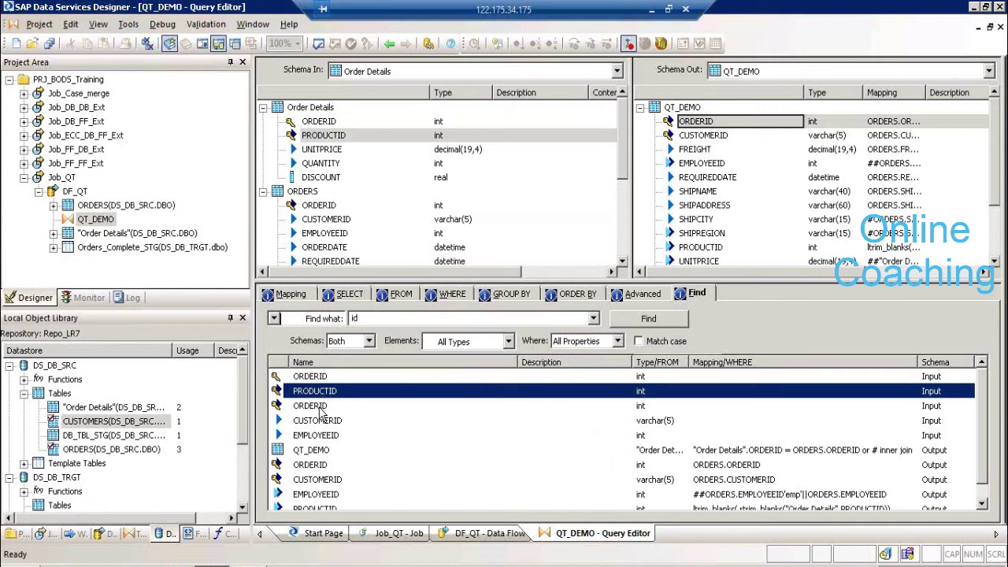
{"action": "left_click", "coordinate": [318, 406]}
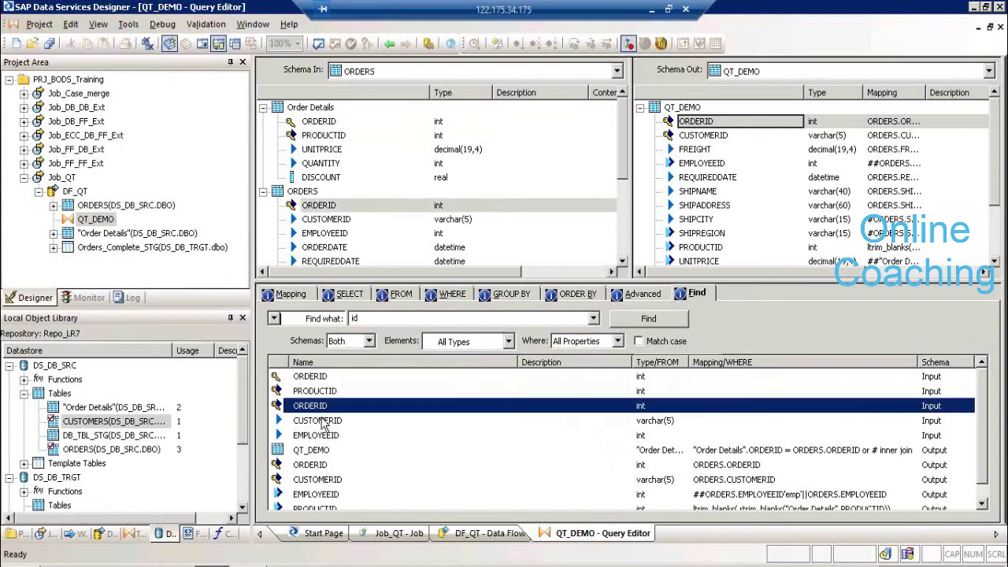
{"action": "left_click", "coordinate": [322, 421]}
{"action": "left_click", "coordinate": [318, 435]}
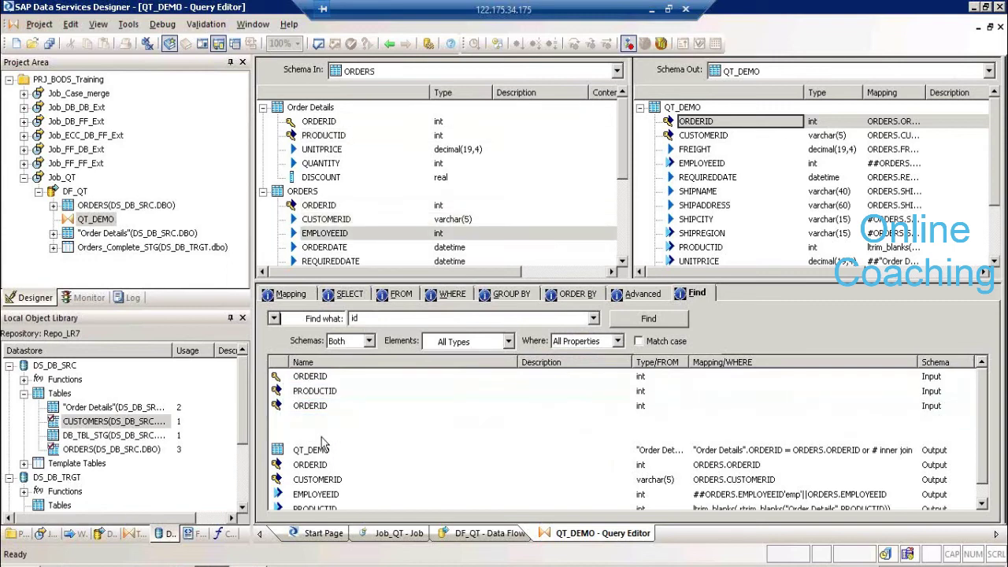
{"action": "left_click", "coordinate": [312, 466]}
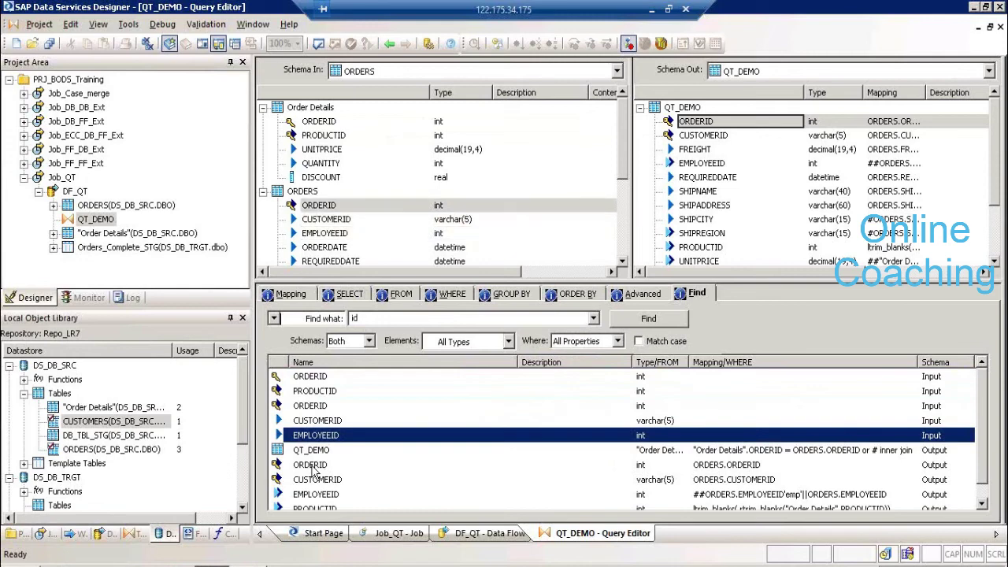
{"action": "left_click", "coordinate": [315, 475]}
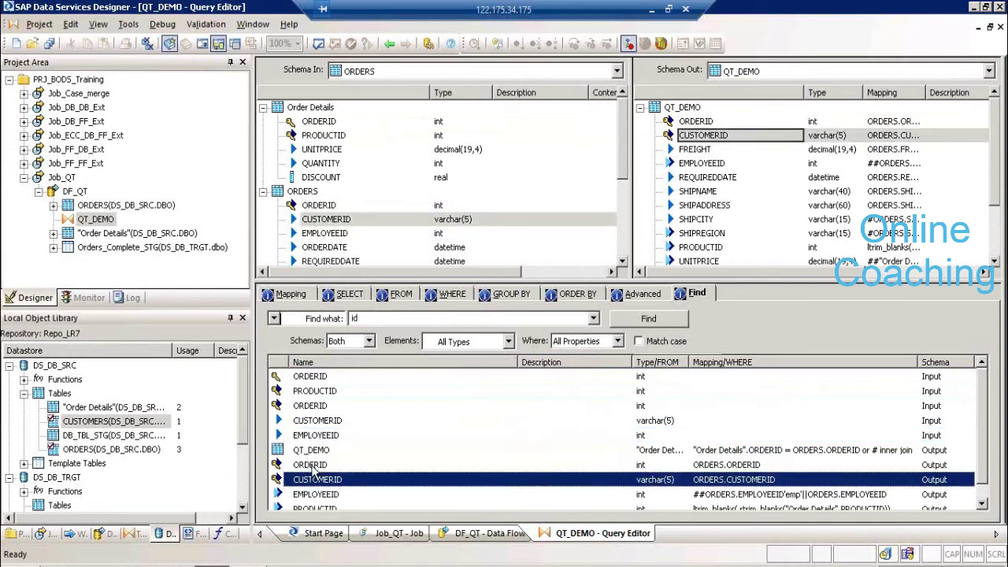
{"action": "key", "text": "Down"}
{"action": "key", "text": "Down"}
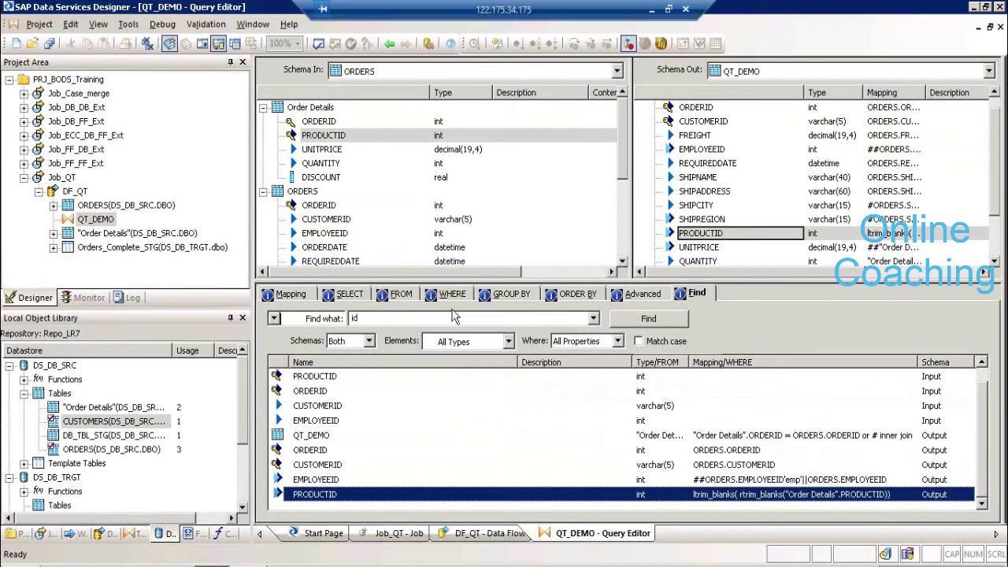
Replace every "#" with nothing in the Where property of the output schema, and check the resulting WHERE clause
{"action": "left_click", "coordinate": [273, 318]}
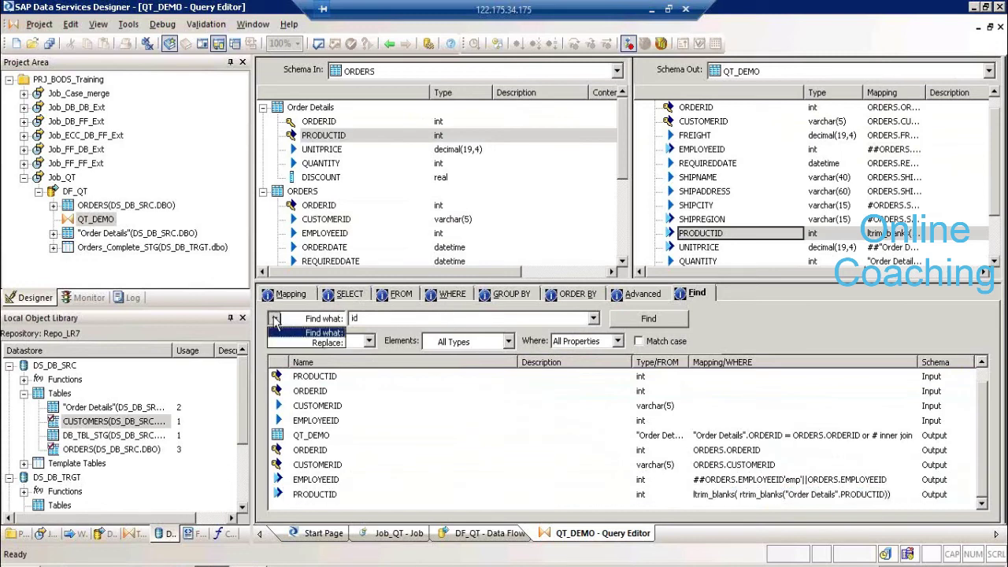
{"action": "left_click", "coordinate": [323, 342]}
{"action": "key", "text": "Tab"}
{"action": "type", "text": "#"}
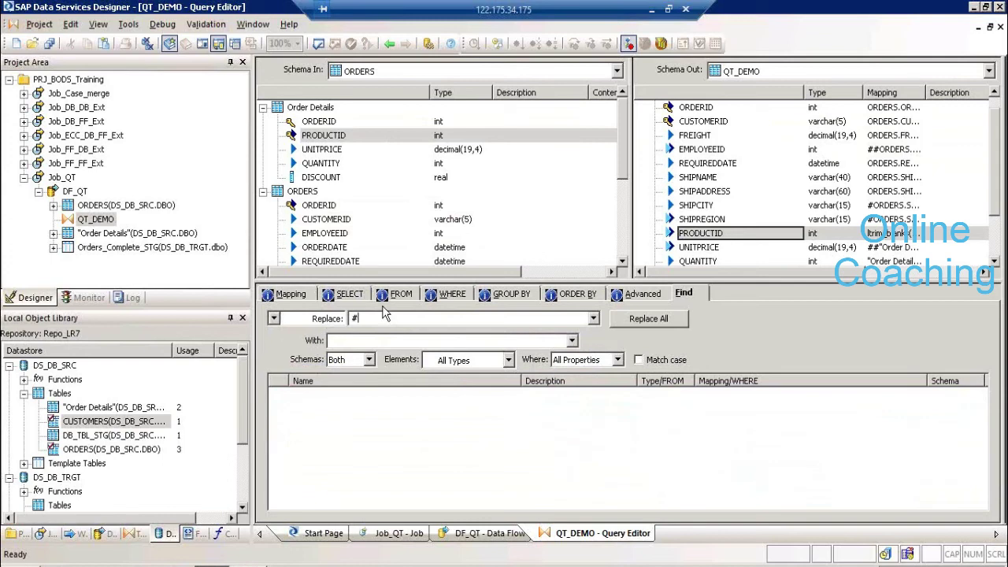
{"action": "left_click", "coordinate": [356, 340]}
{"action": "left_click", "coordinate": [369, 360]}
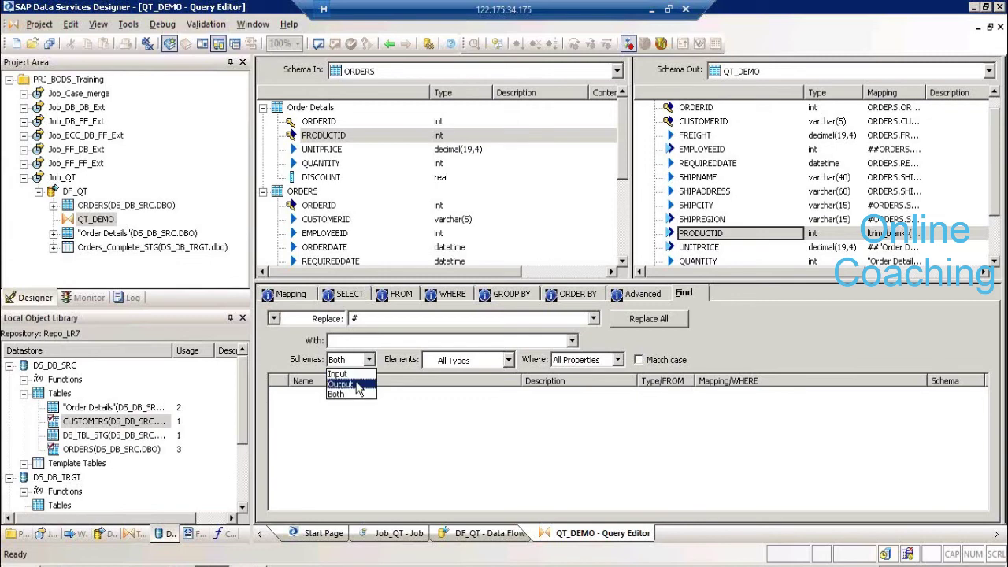
{"action": "left_click", "coordinate": [347, 384]}
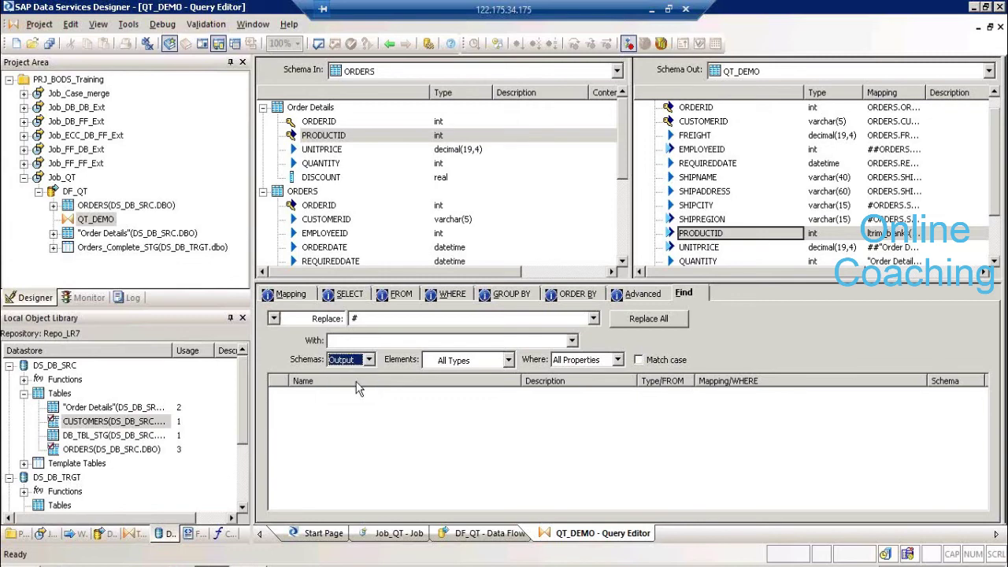
{"action": "left_click", "coordinate": [617, 359]}
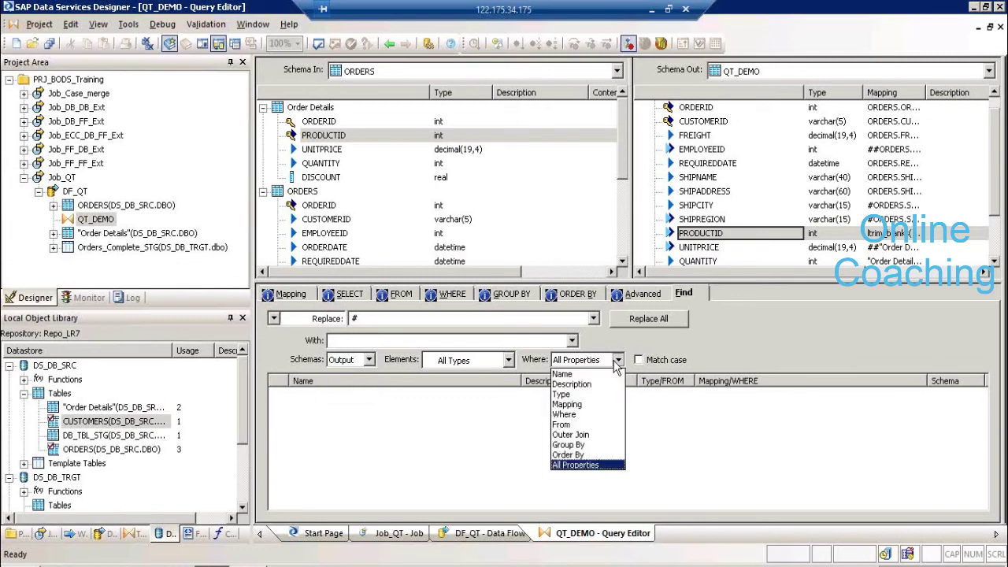
{"action": "left_click", "coordinate": [582, 415]}
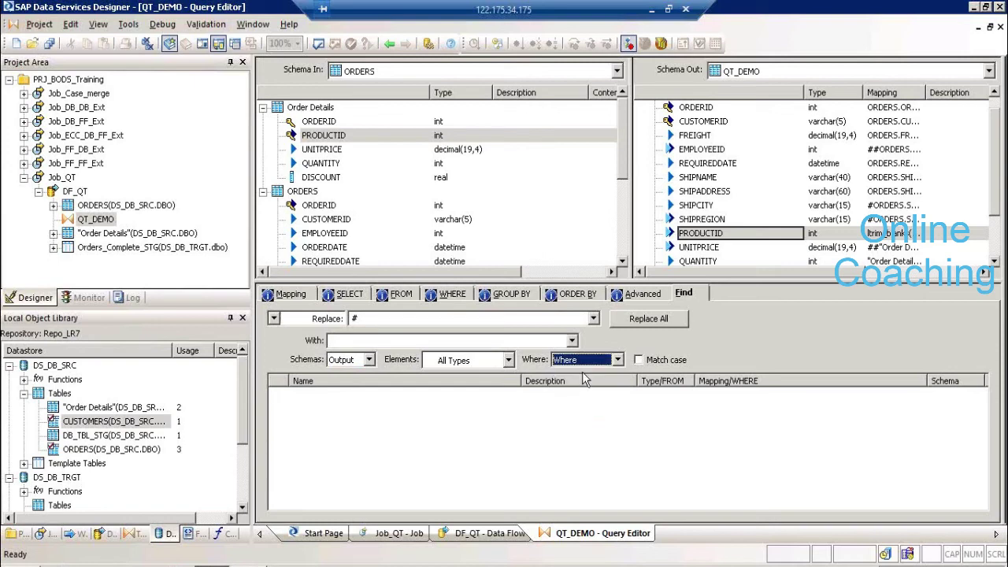
{"action": "left_click", "coordinate": [665, 324]}
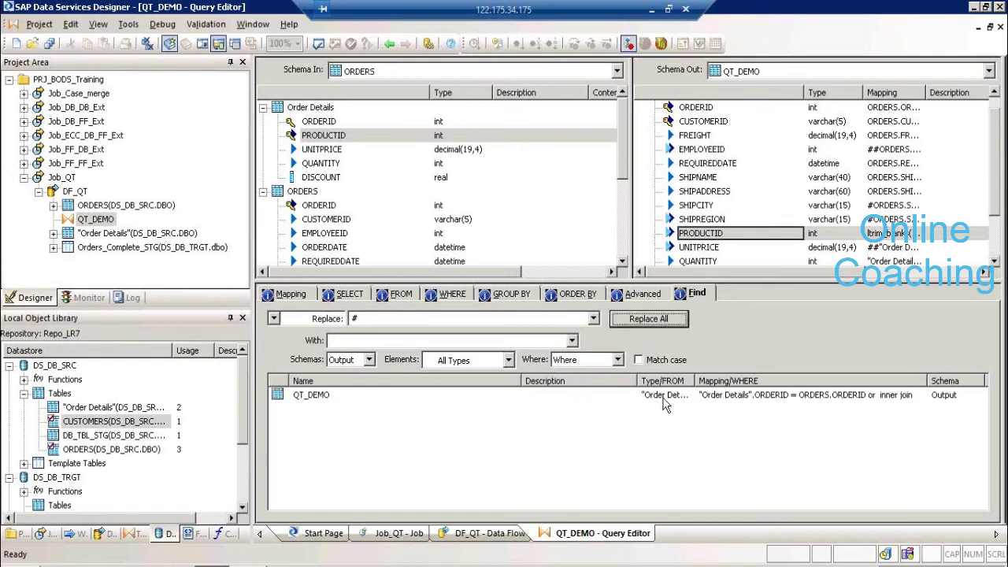
{"action": "left_click", "coordinate": [664, 398]}
{"action": "left_click", "coordinate": [446, 294]}
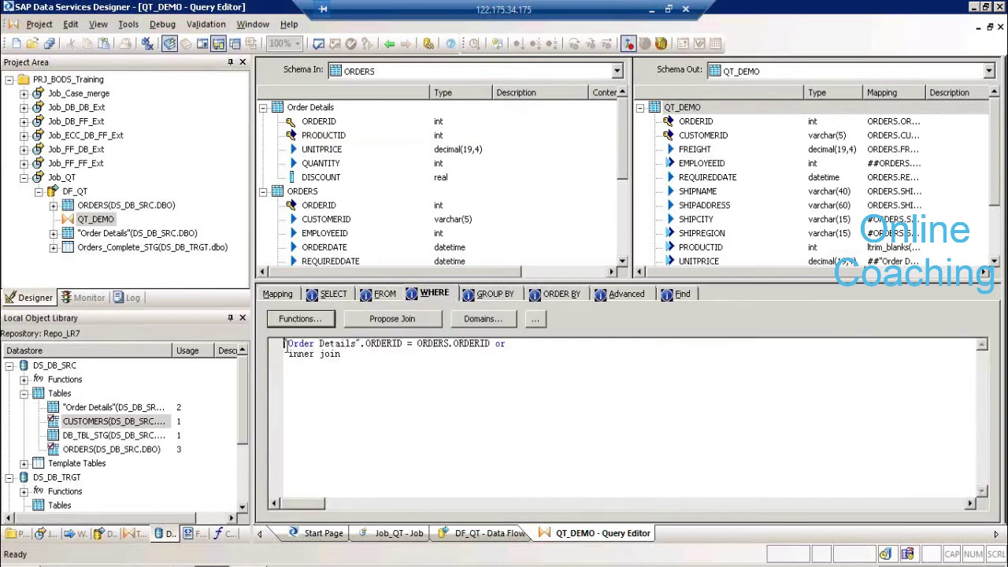
Replace all occurrences of "ID" with "Identity" in the Name property of the output schema's elements
{"action": "left_click", "coordinate": [677, 295]}
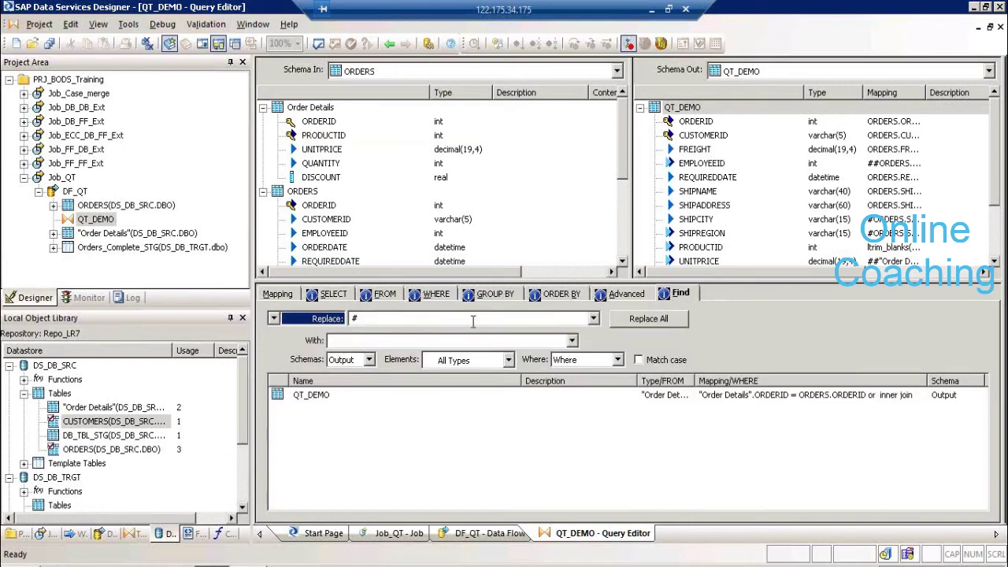
{"action": "left_click_drag", "start_coordinate": [461, 318], "coordinate": [273, 319]}
{"action": "type", "text": "I"}
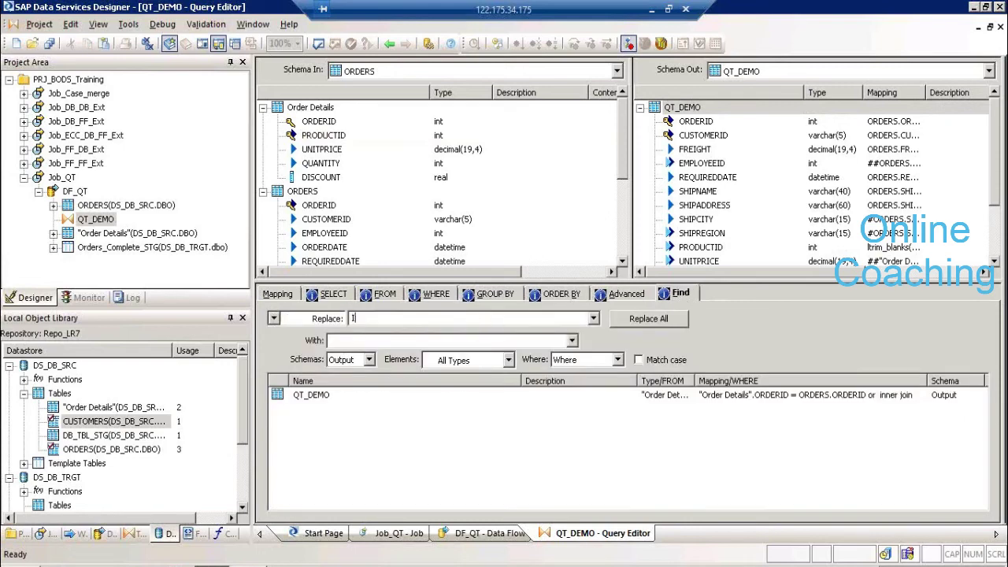
{"action": "type", "text": "D"}
{"action": "left_click", "coordinate": [331, 340]}
{"action": "type", "text": "IDe"}
{"action": "key", "text": "BackSpace"}
{"action": "key", "text": "BackSpace"}
{"action": "type", "text": "dentity"}
{"action": "left_click", "coordinate": [573, 362]}
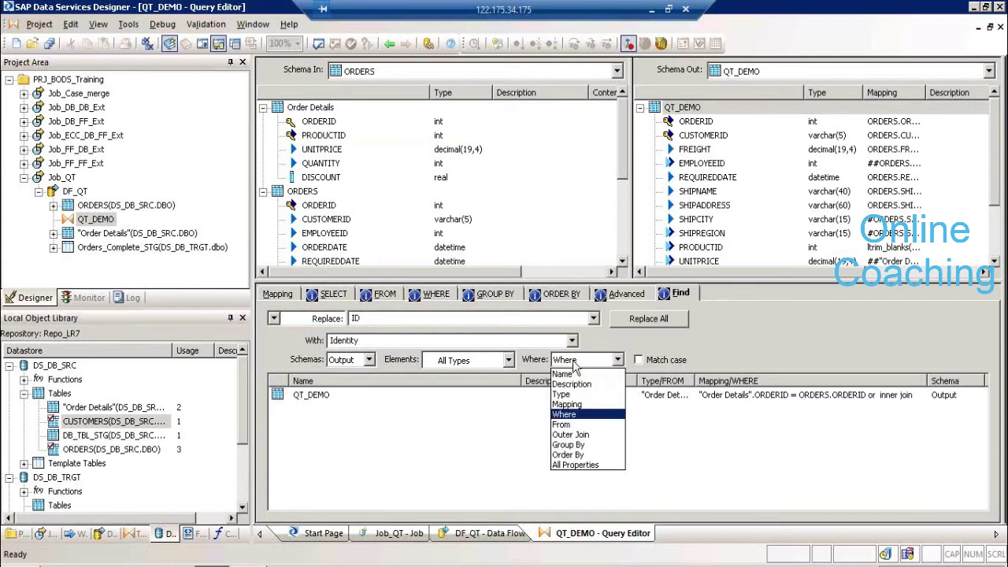
{"action": "left_click", "coordinate": [576, 375]}
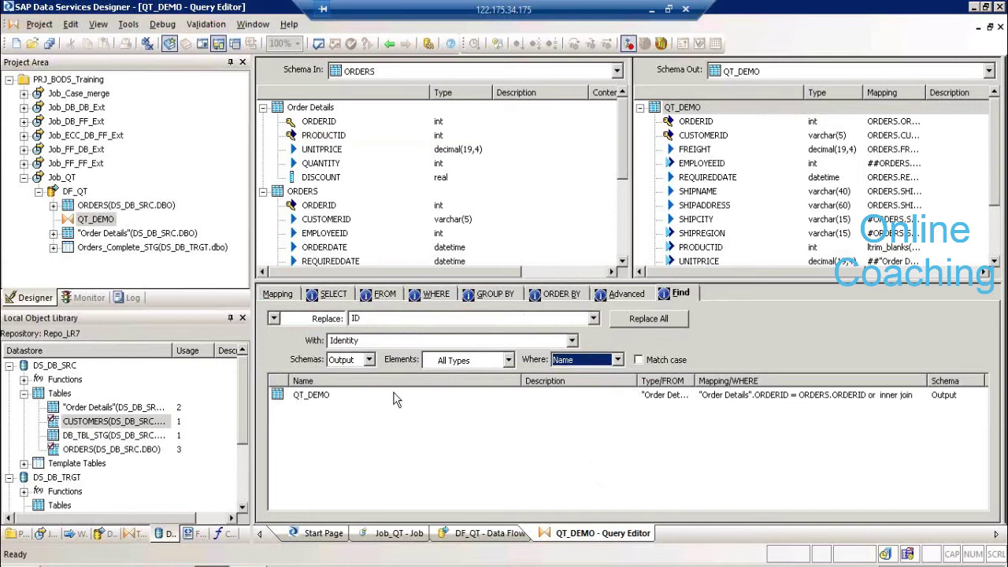
{"action": "left_click", "coordinate": [651, 318]}
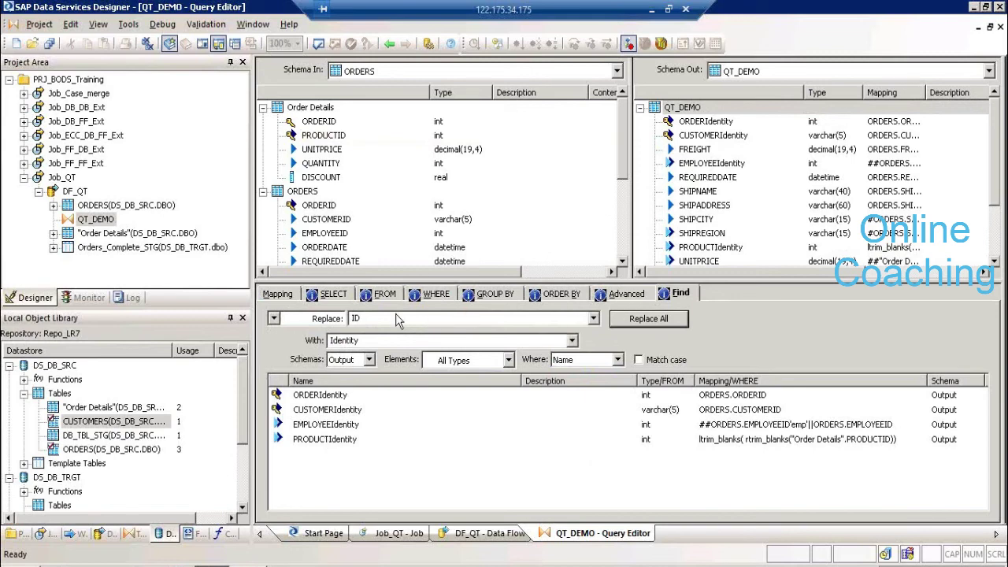
Reopen QT_DEMO from the data flow and review its mapping, SELECT, FROM, WHERE, GROUP BY, ORDER BY, advanced and find settings
{"action": "left_click", "coordinate": [433, 296]}
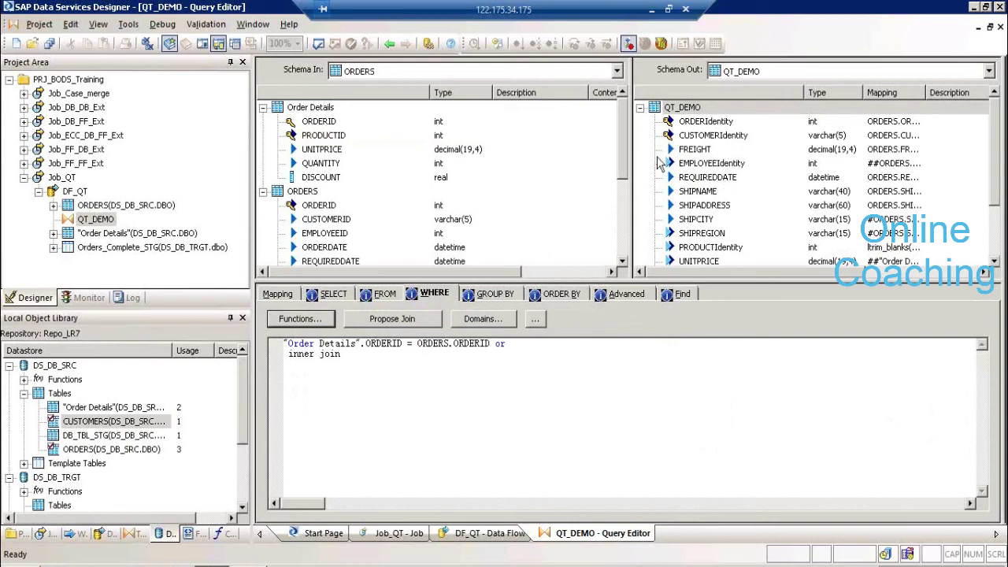
{"action": "left_click", "coordinate": [389, 44]}
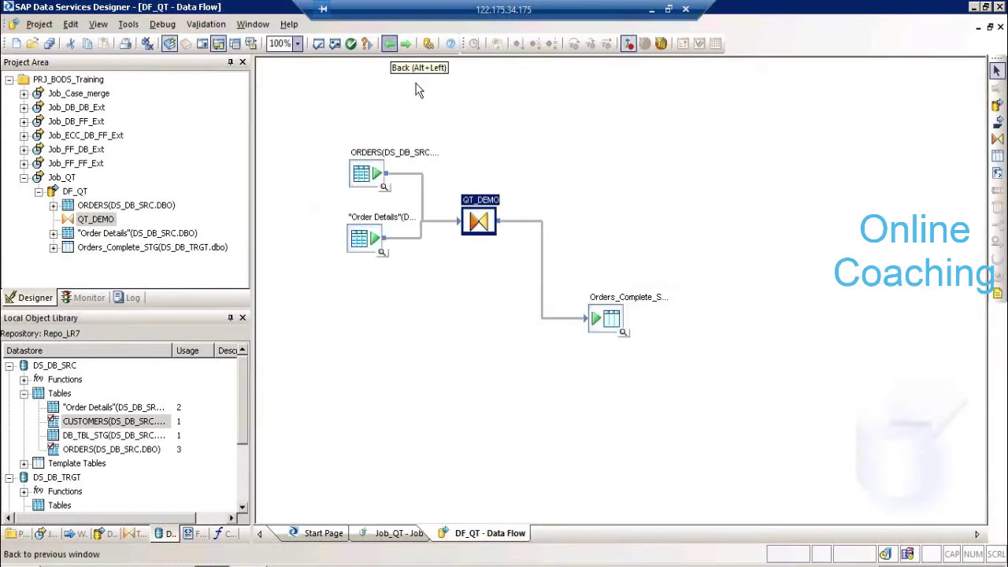
{"action": "double_click", "coordinate": [477, 217]}
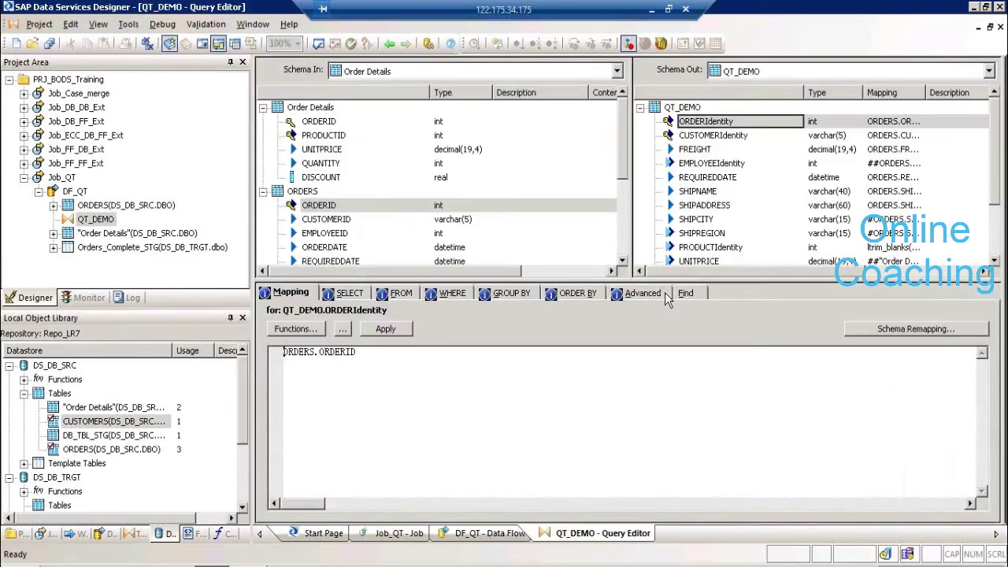
{"action": "left_click", "coordinate": [683, 293]}
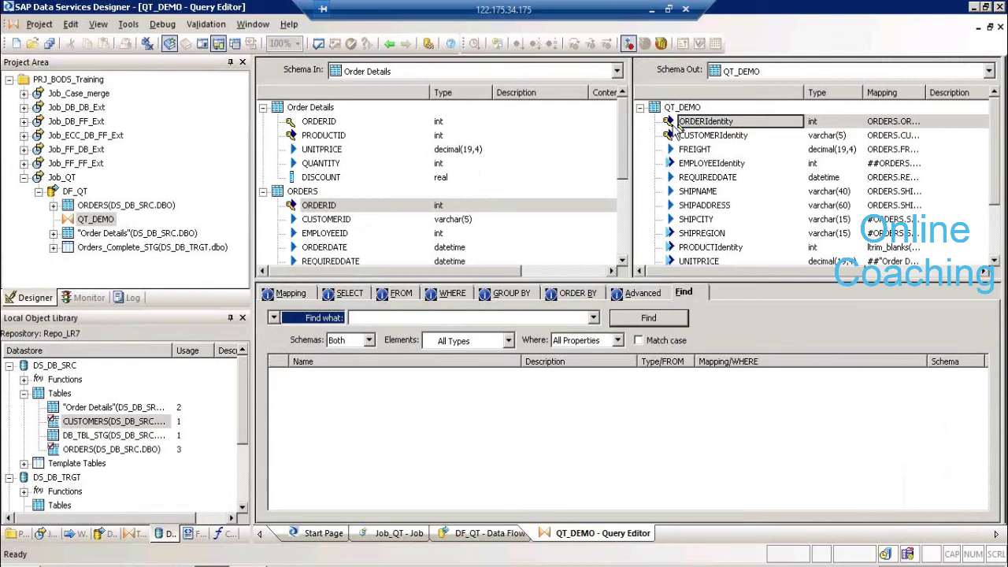
{"action": "left_click", "coordinate": [302, 296]}
{"action": "left_click", "coordinate": [343, 293]}
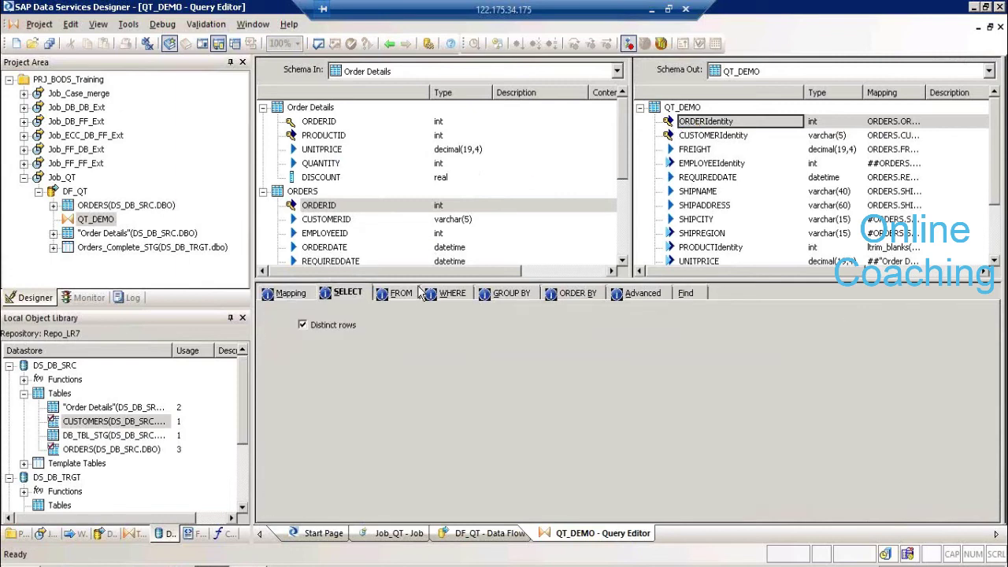
{"action": "left_click", "coordinate": [405, 293]}
{"action": "left_click", "coordinate": [450, 294]}
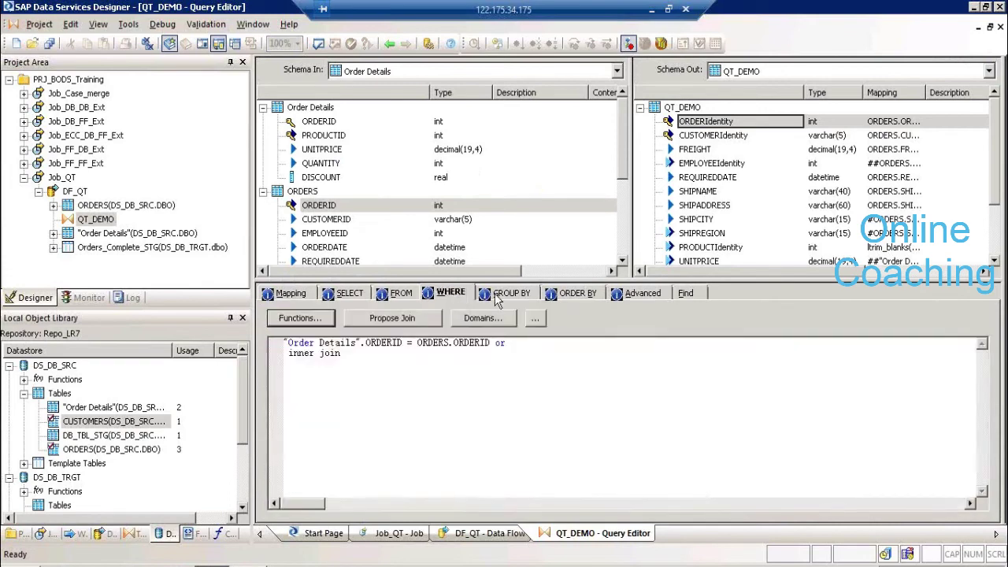
{"action": "left_click", "coordinate": [510, 293]}
{"action": "left_click", "coordinate": [577, 292]}
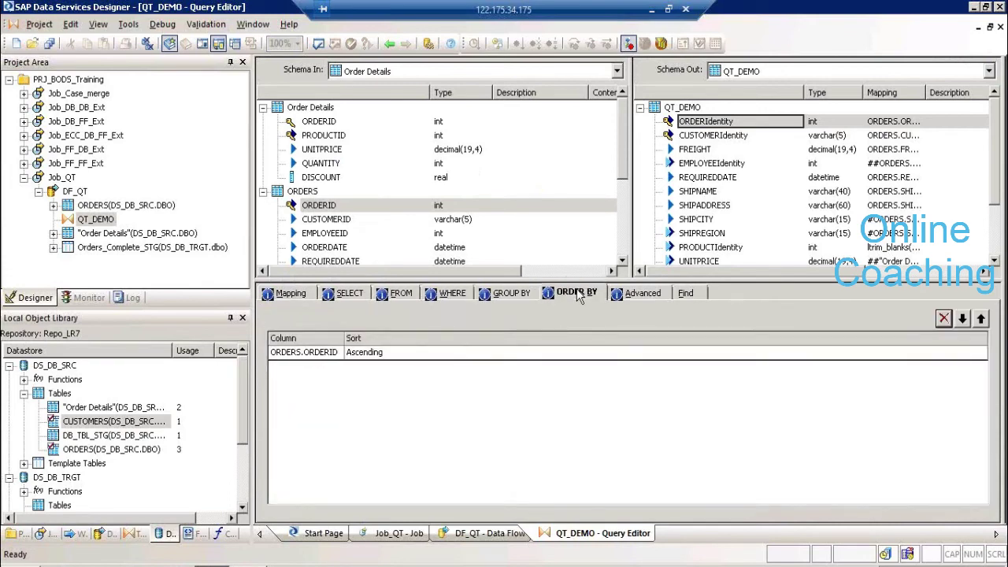
{"action": "left_click", "coordinate": [638, 297]}
{"action": "left_click", "coordinate": [690, 300]}
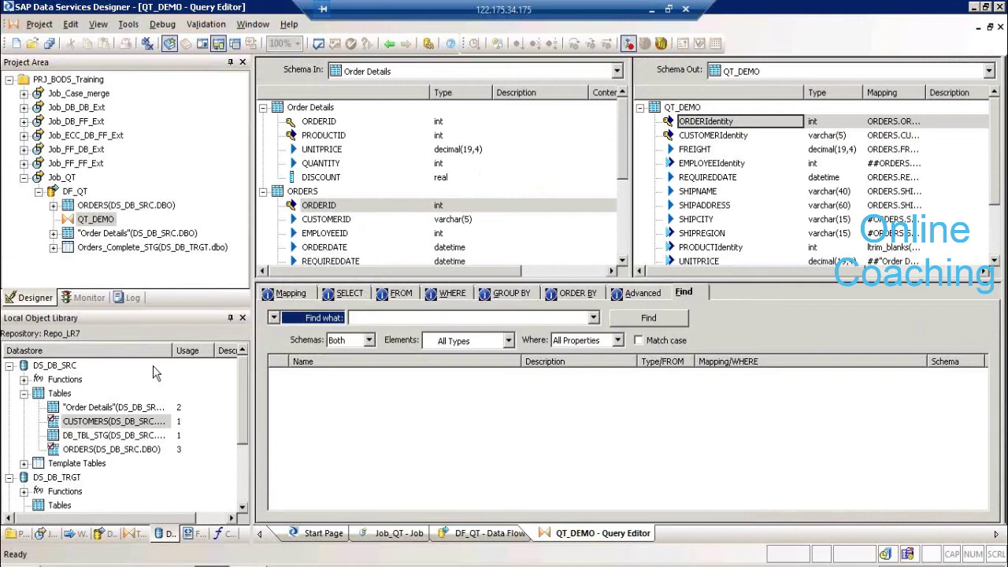
Return to the DF_QT data flow and locate the Query transform among the Platform transforms in the object library
{"action": "left_click", "coordinate": [391, 44]}
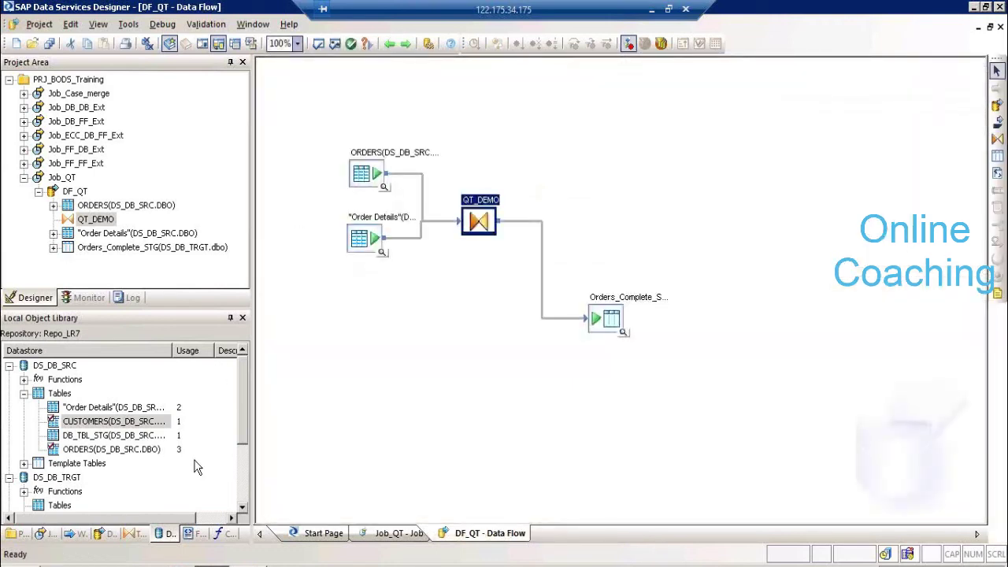
{"action": "left_click", "coordinate": [134, 535]}
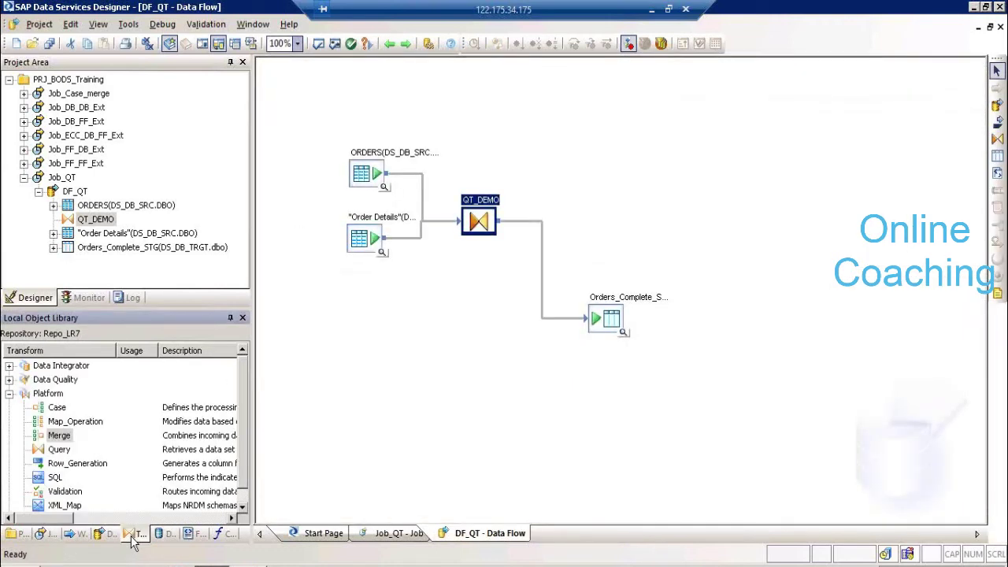
{"action": "left_click", "coordinate": [70, 441]}
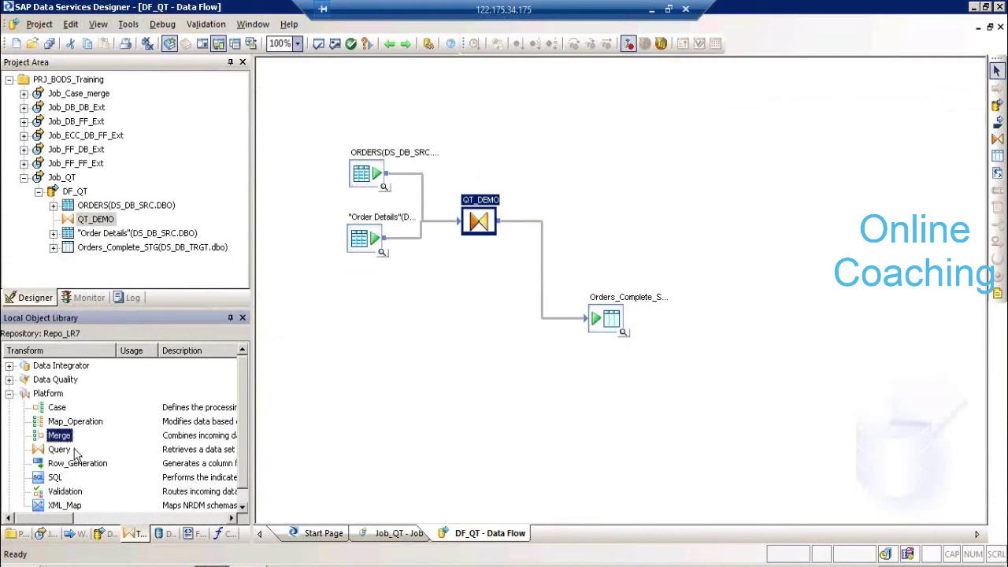
{"action": "left_click", "coordinate": [63, 450]}
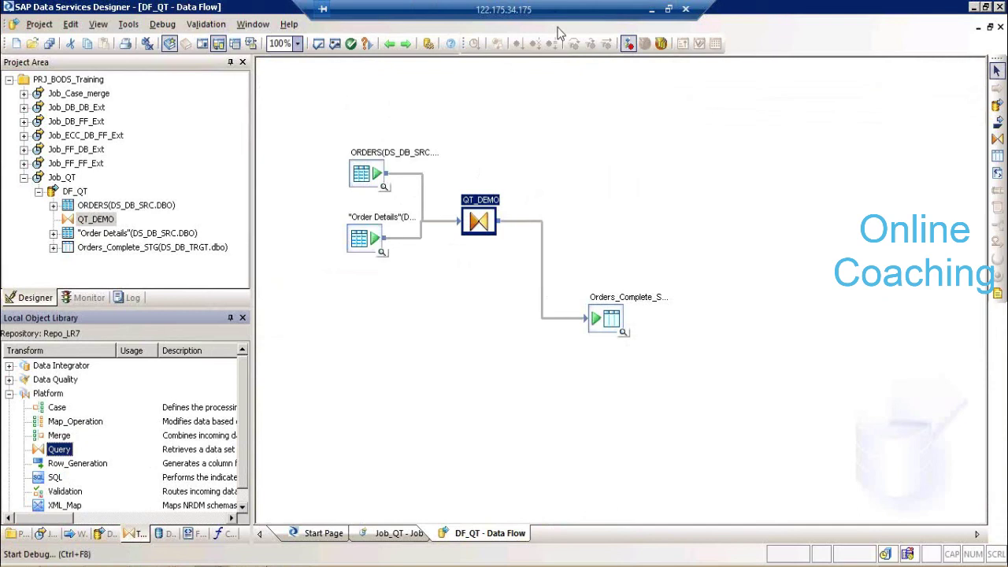
Import the Orders_Complete_STG template target in the data flow as a regular table
{"action": "left_click", "coordinate": [508, 344]}
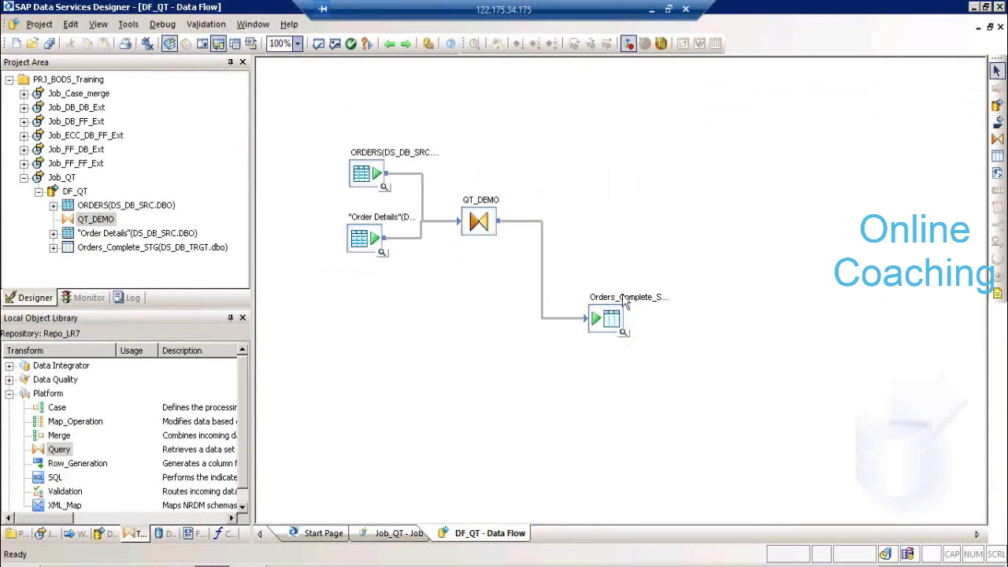
{"action": "left_click", "coordinate": [610, 318]}
{"action": "right_click", "coordinate": [611, 321]}
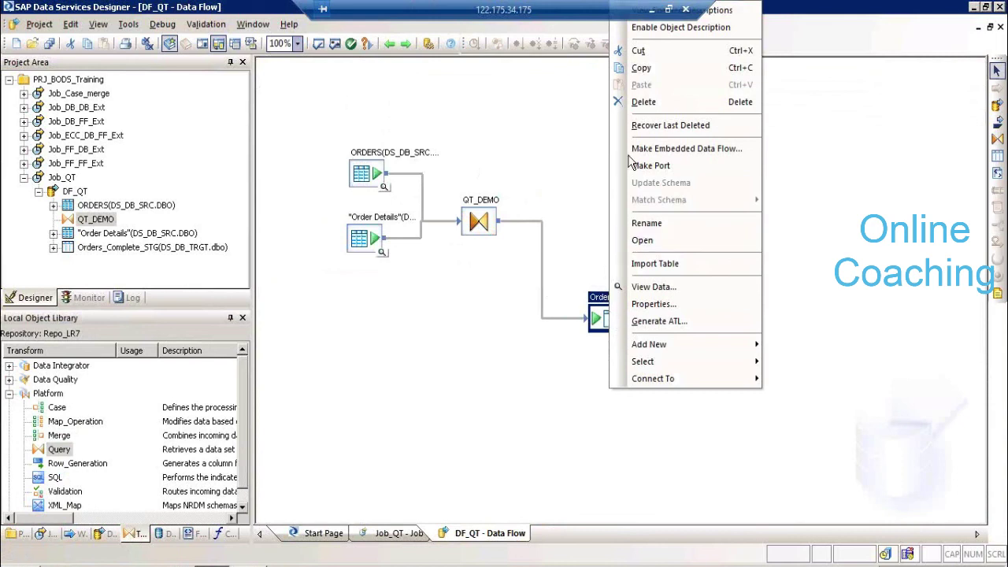
{"action": "left_click", "coordinate": [665, 273]}
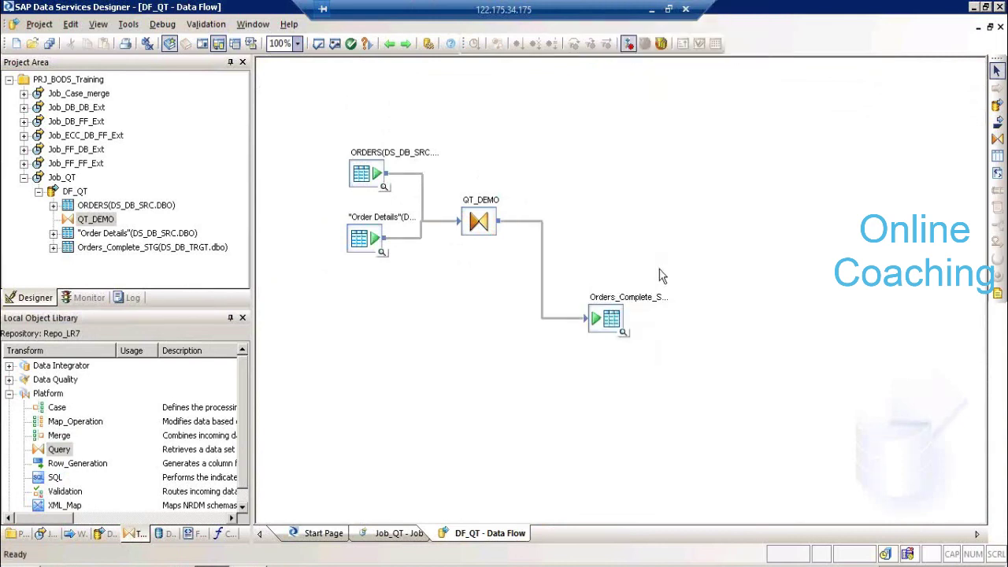